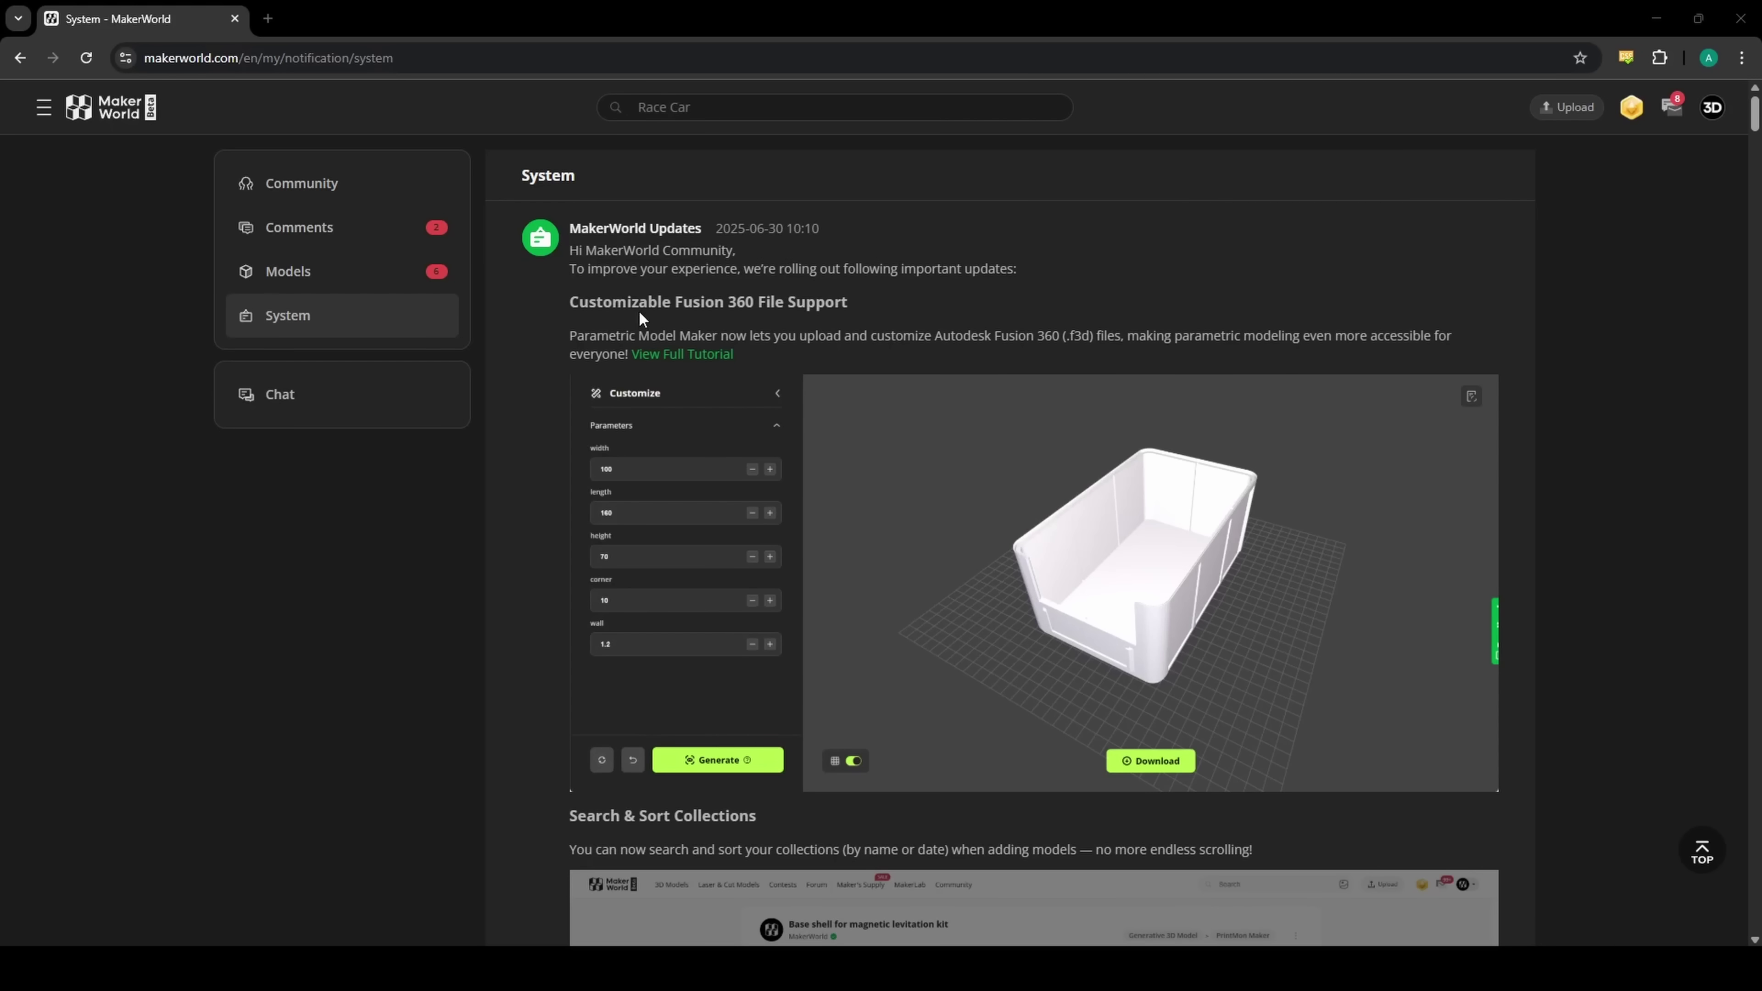
# Step: Highlight MakerWorld's 'Customizable Fusion 360 File Support' heading, then bring up the Parametric Bin v1 Fusion design
pyautogui.moveTo(569, 302); pyautogui.dragTo(851, 300)
pyautogui.moveTo(843, 972)
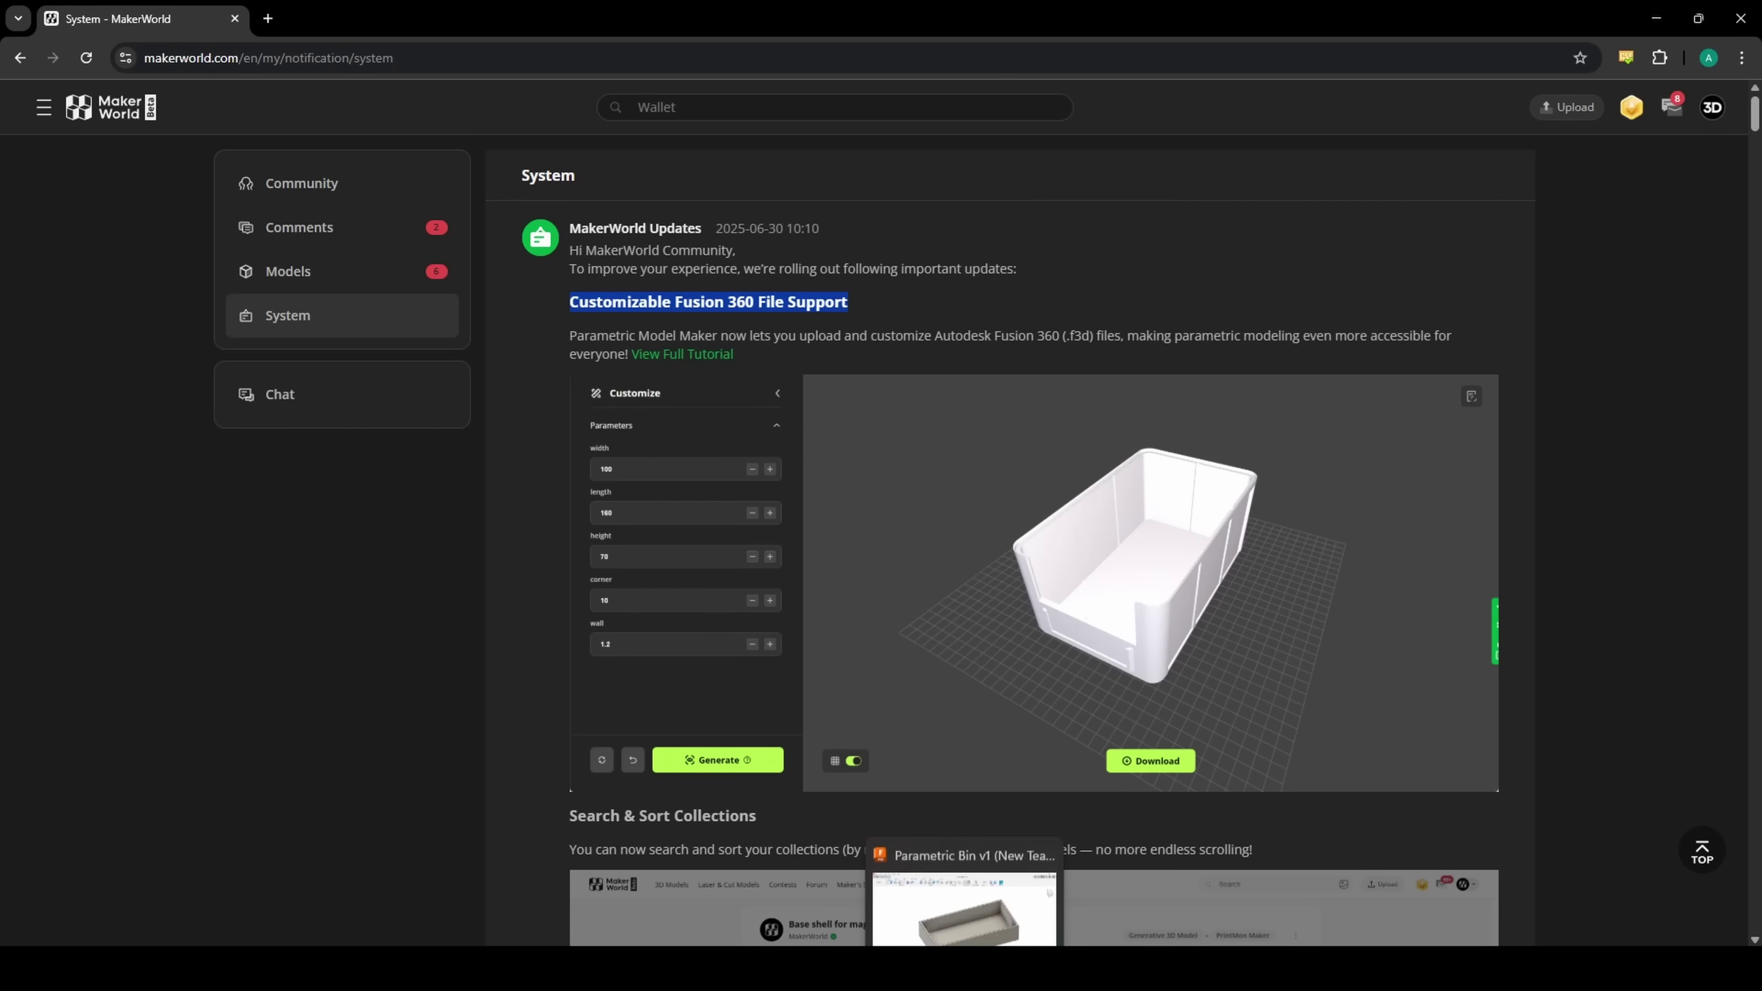
pyautogui.moveTo(965, 972)
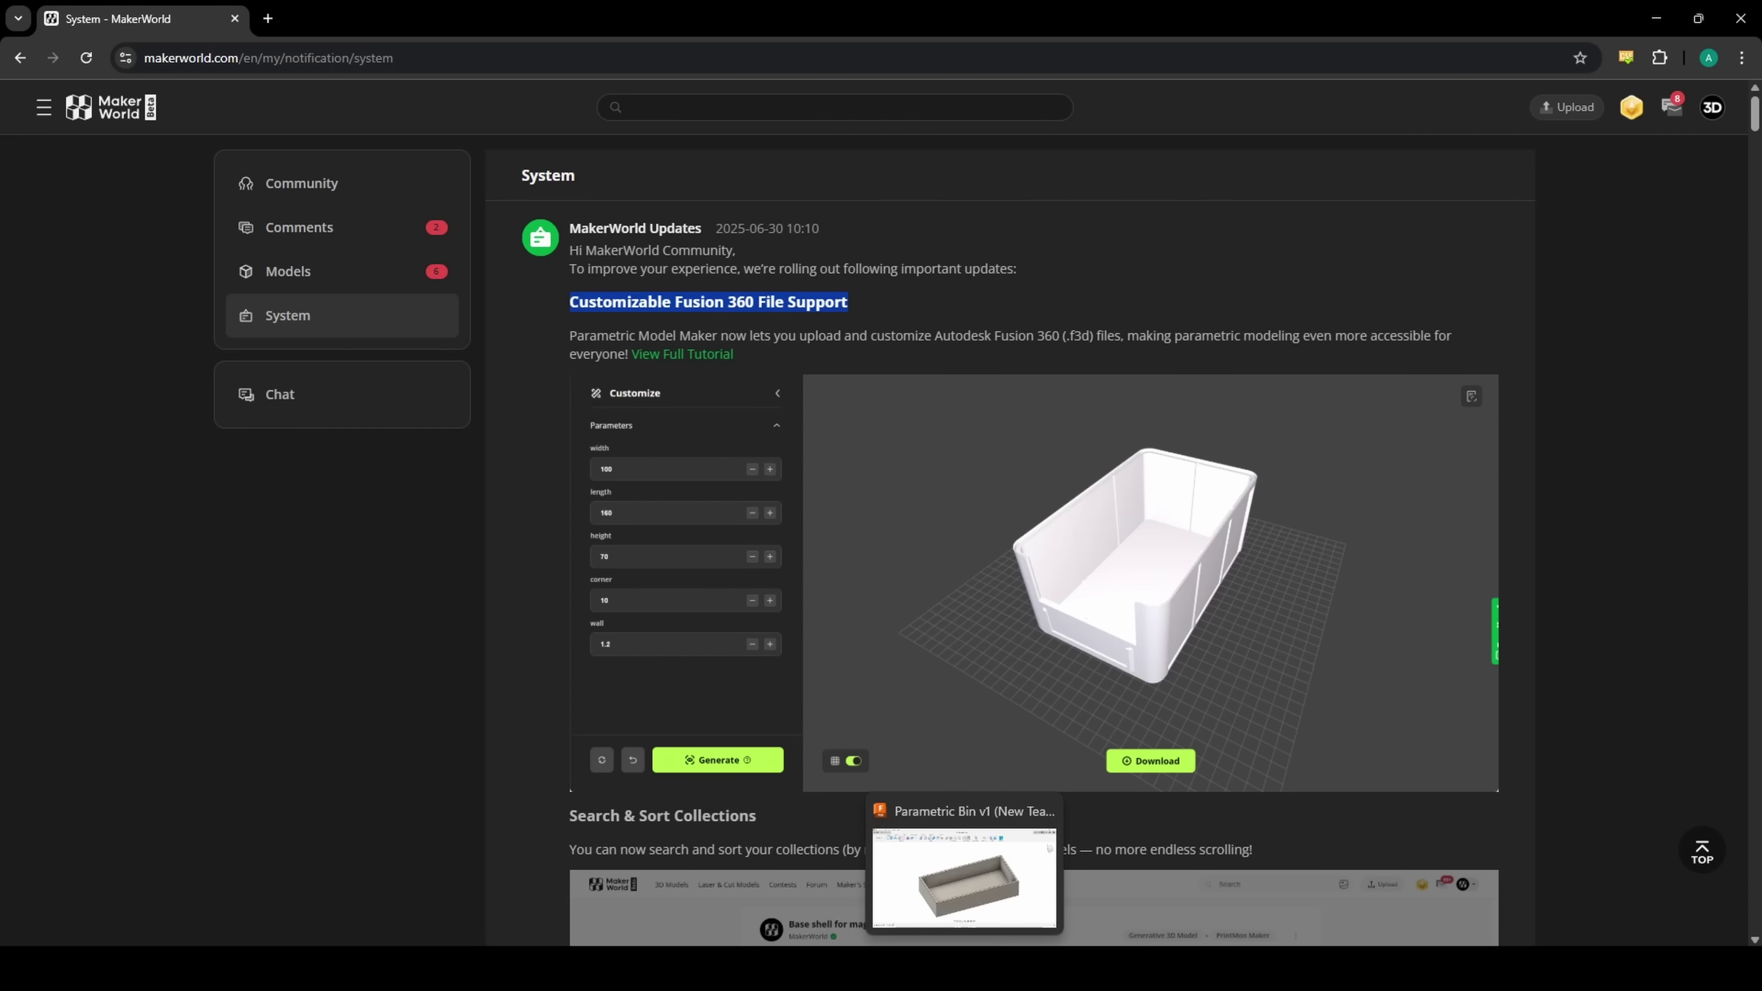
pyautogui.click(964, 972)
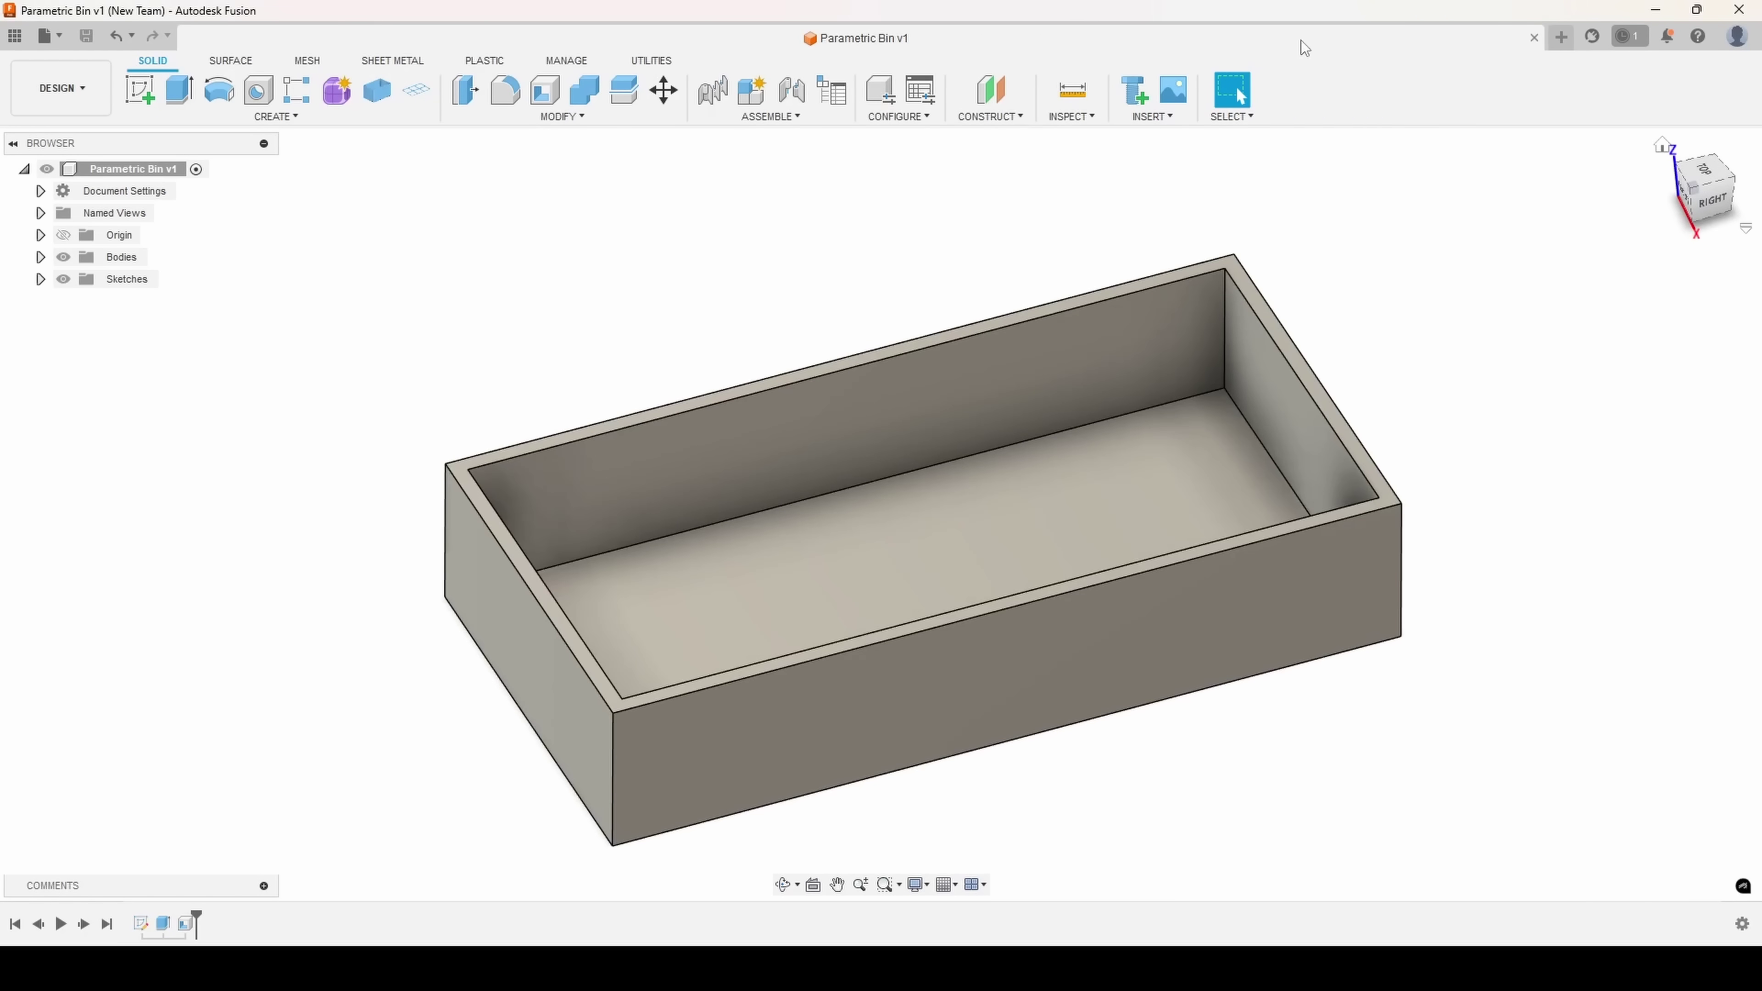
# Step: Close Parametric Bin v1 and add user parameter Length_mm = 50 mm in the new design
pyautogui.click(1534, 37)
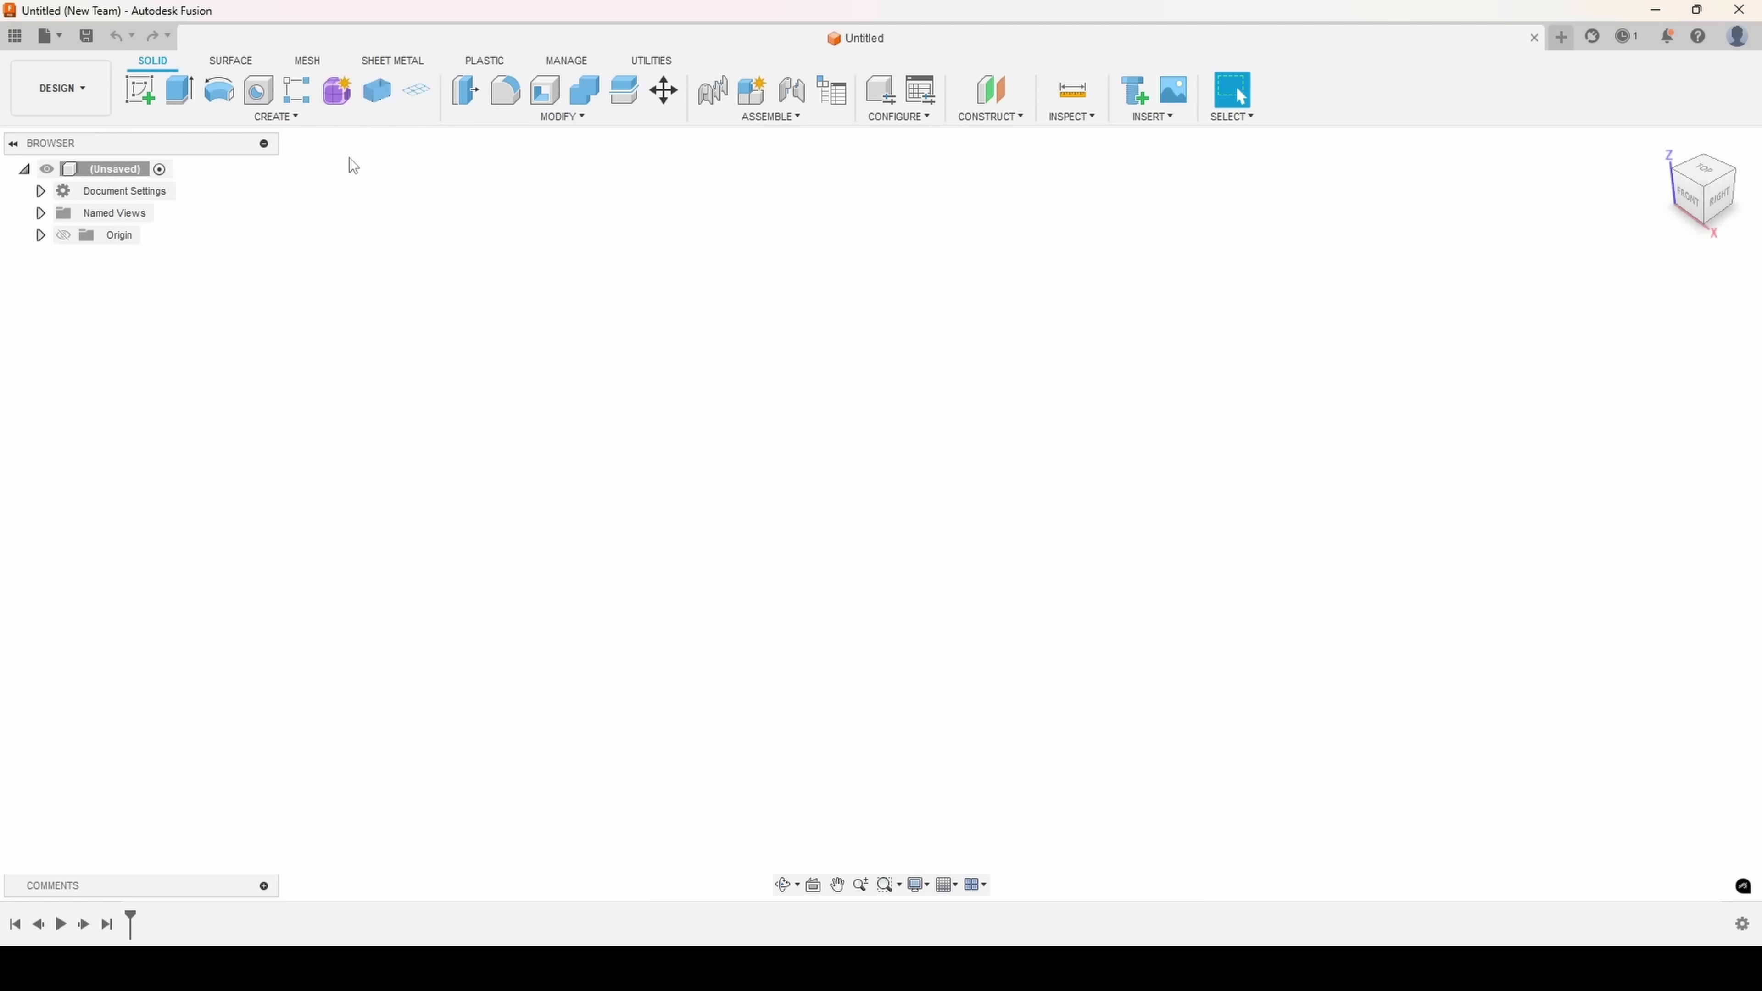
pyautogui.click(545, 115)
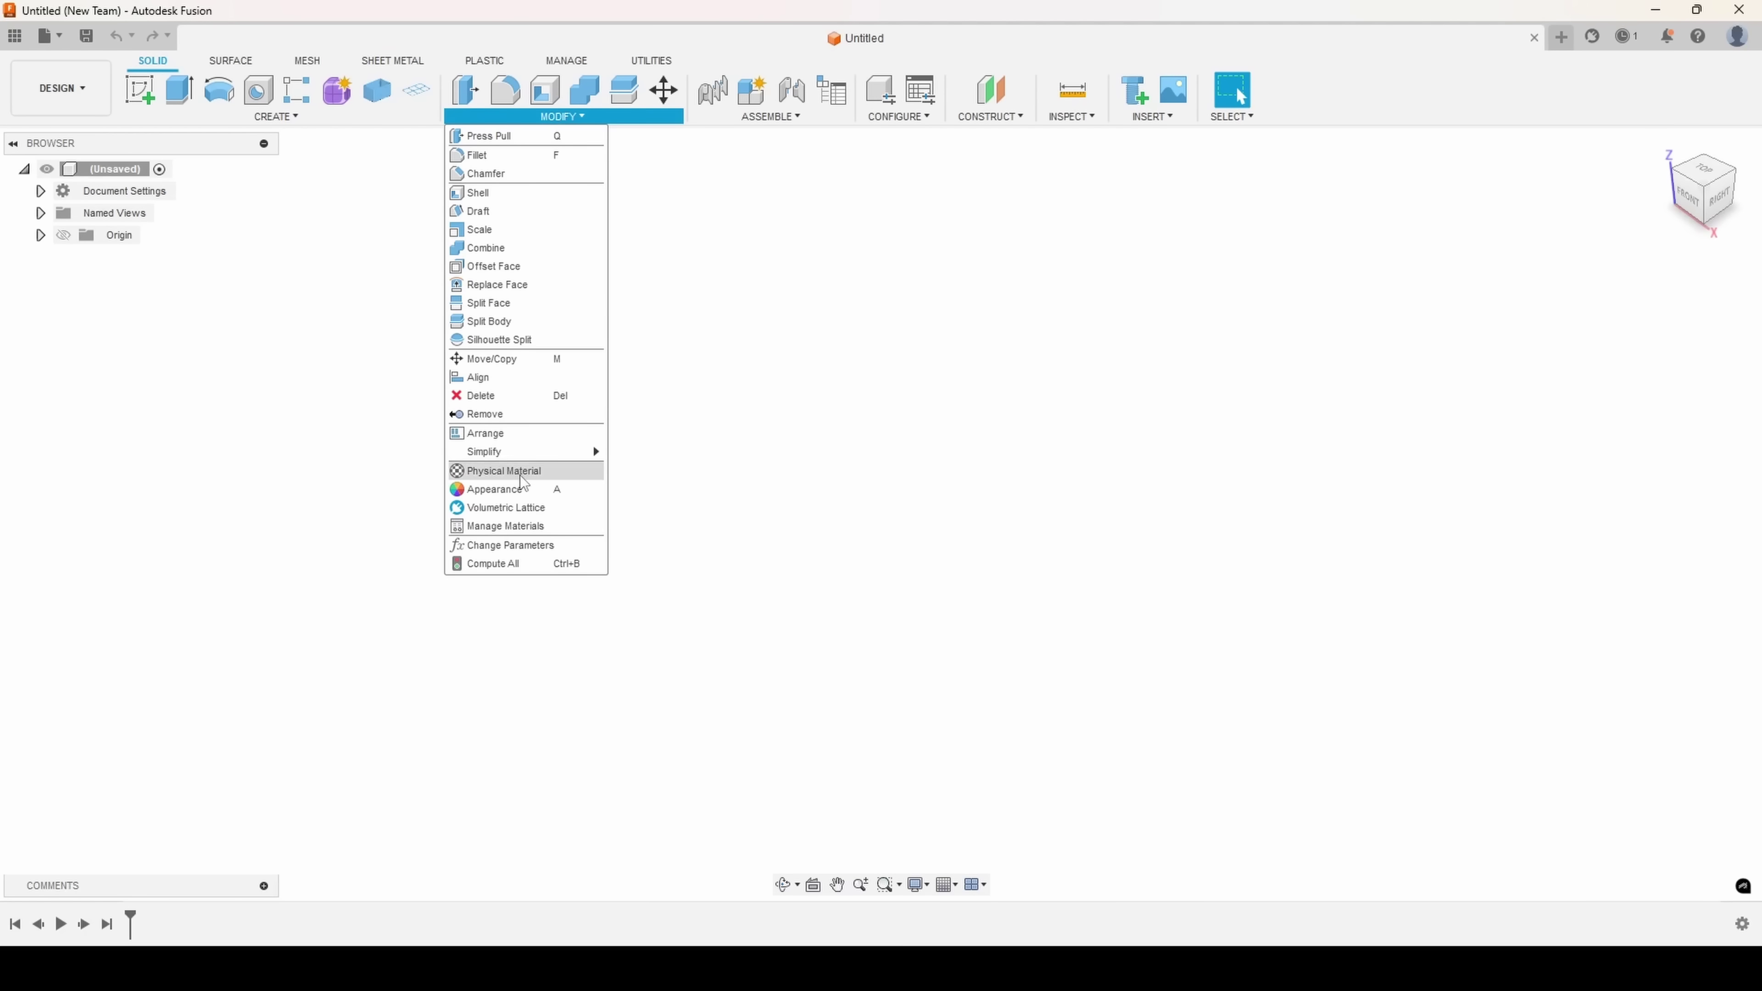
pyautogui.click(506, 547)
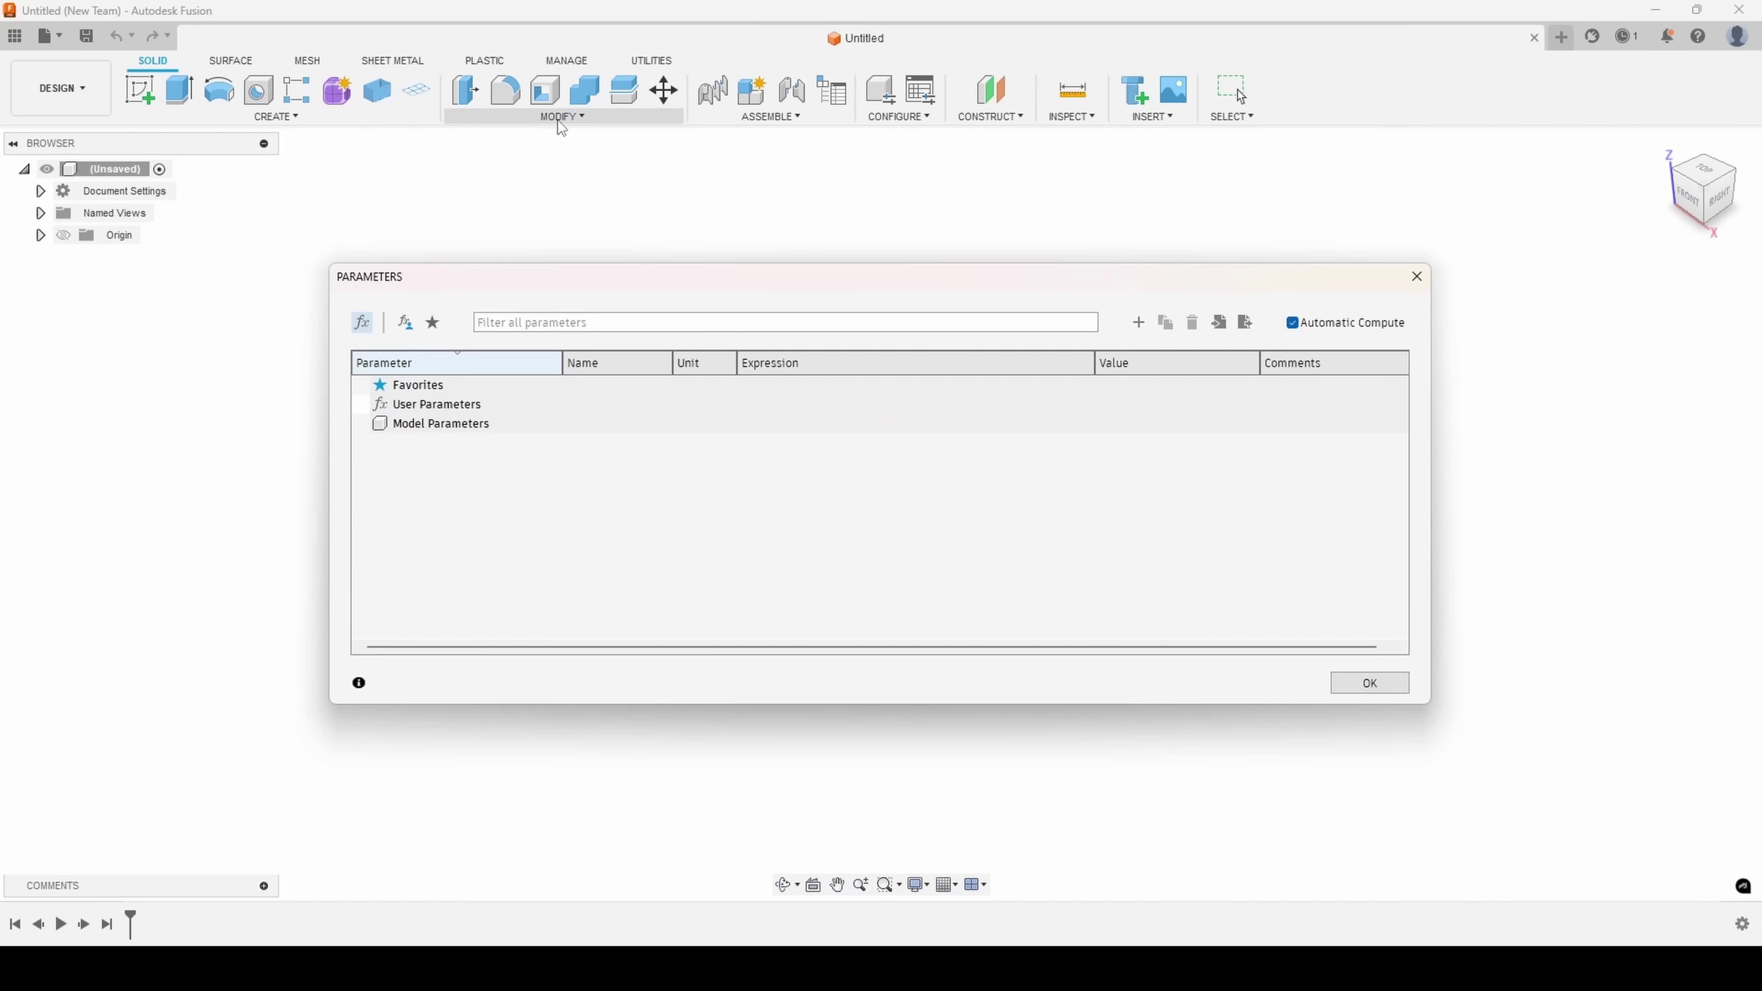
pyautogui.click(438, 405)
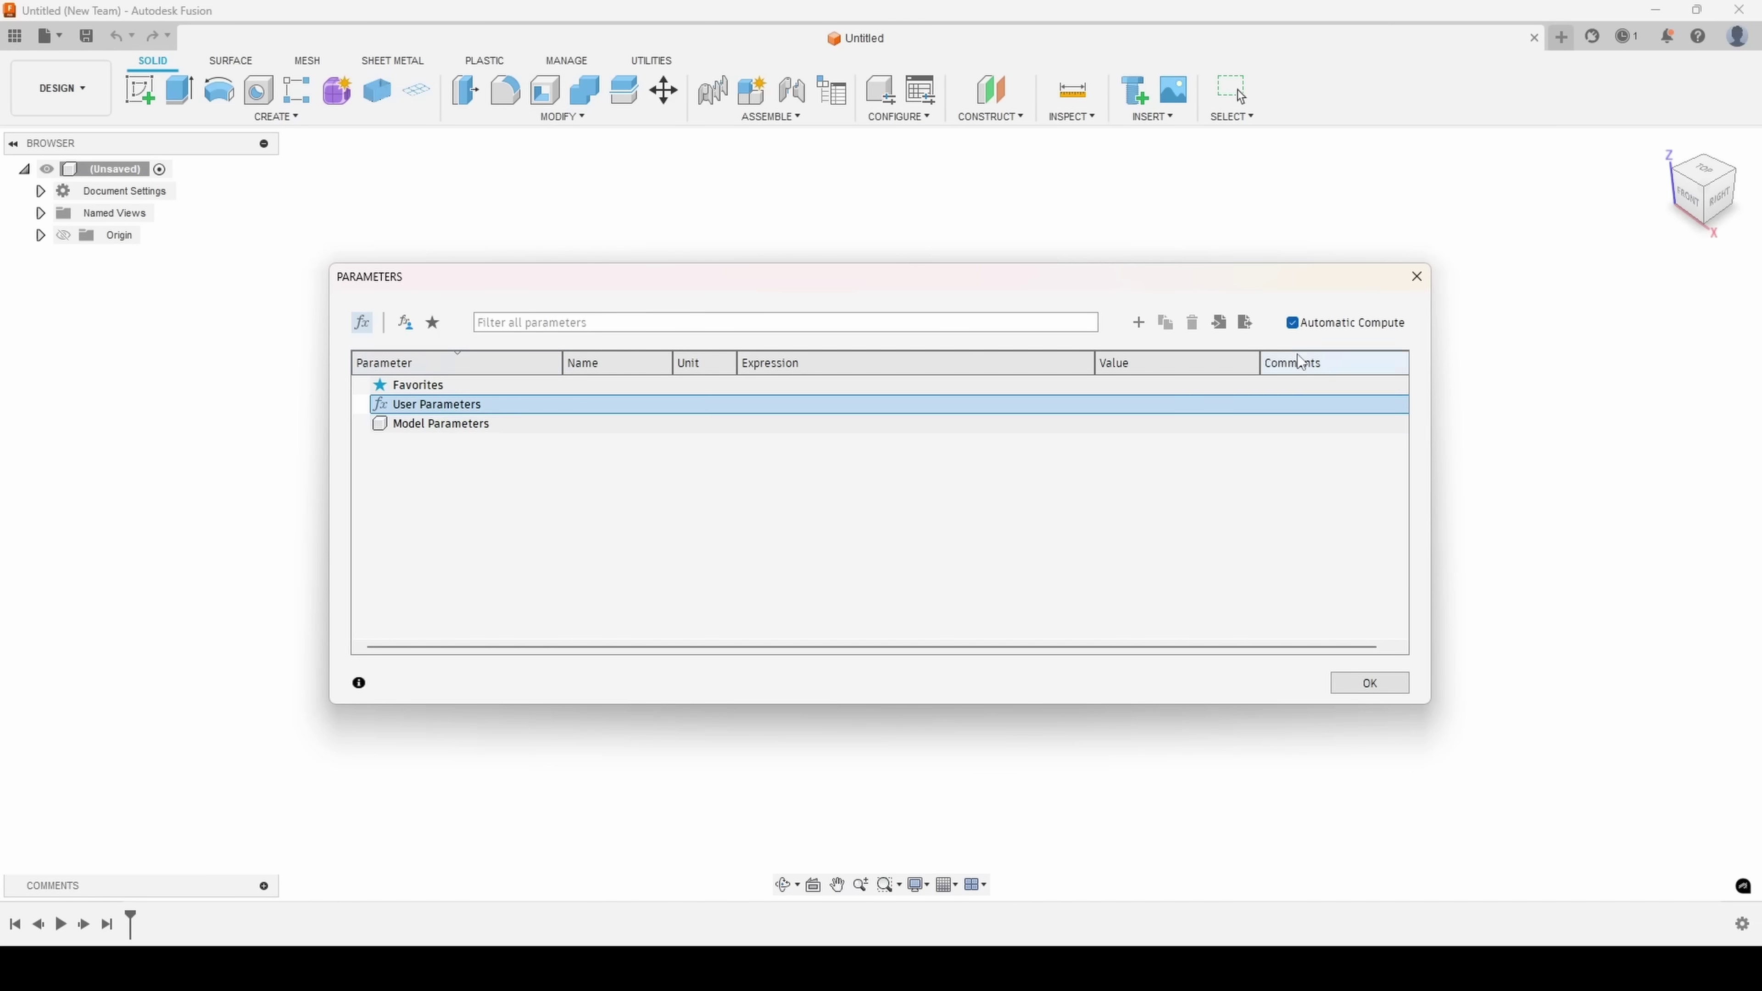
pyautogui.click(1139, 323)
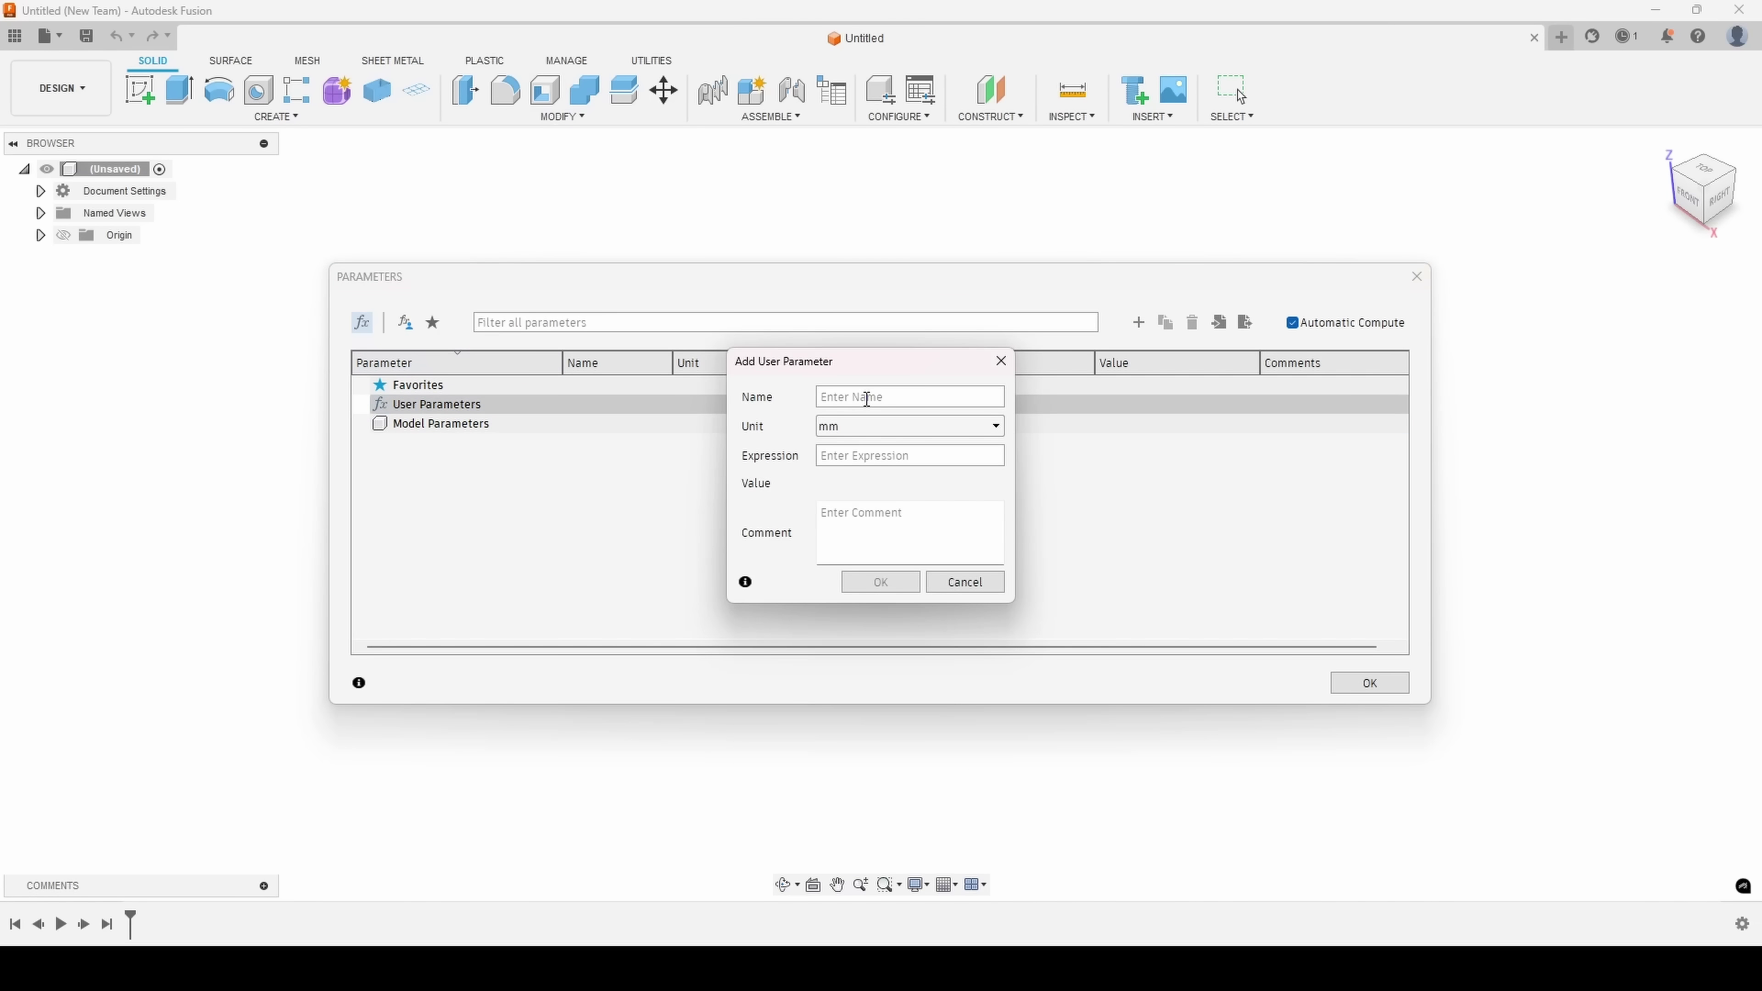
pyautogui.write('Len')
pyautogui.write('gth_mm')
pyautogui.write('50')
pyautogui.click(895, 584)
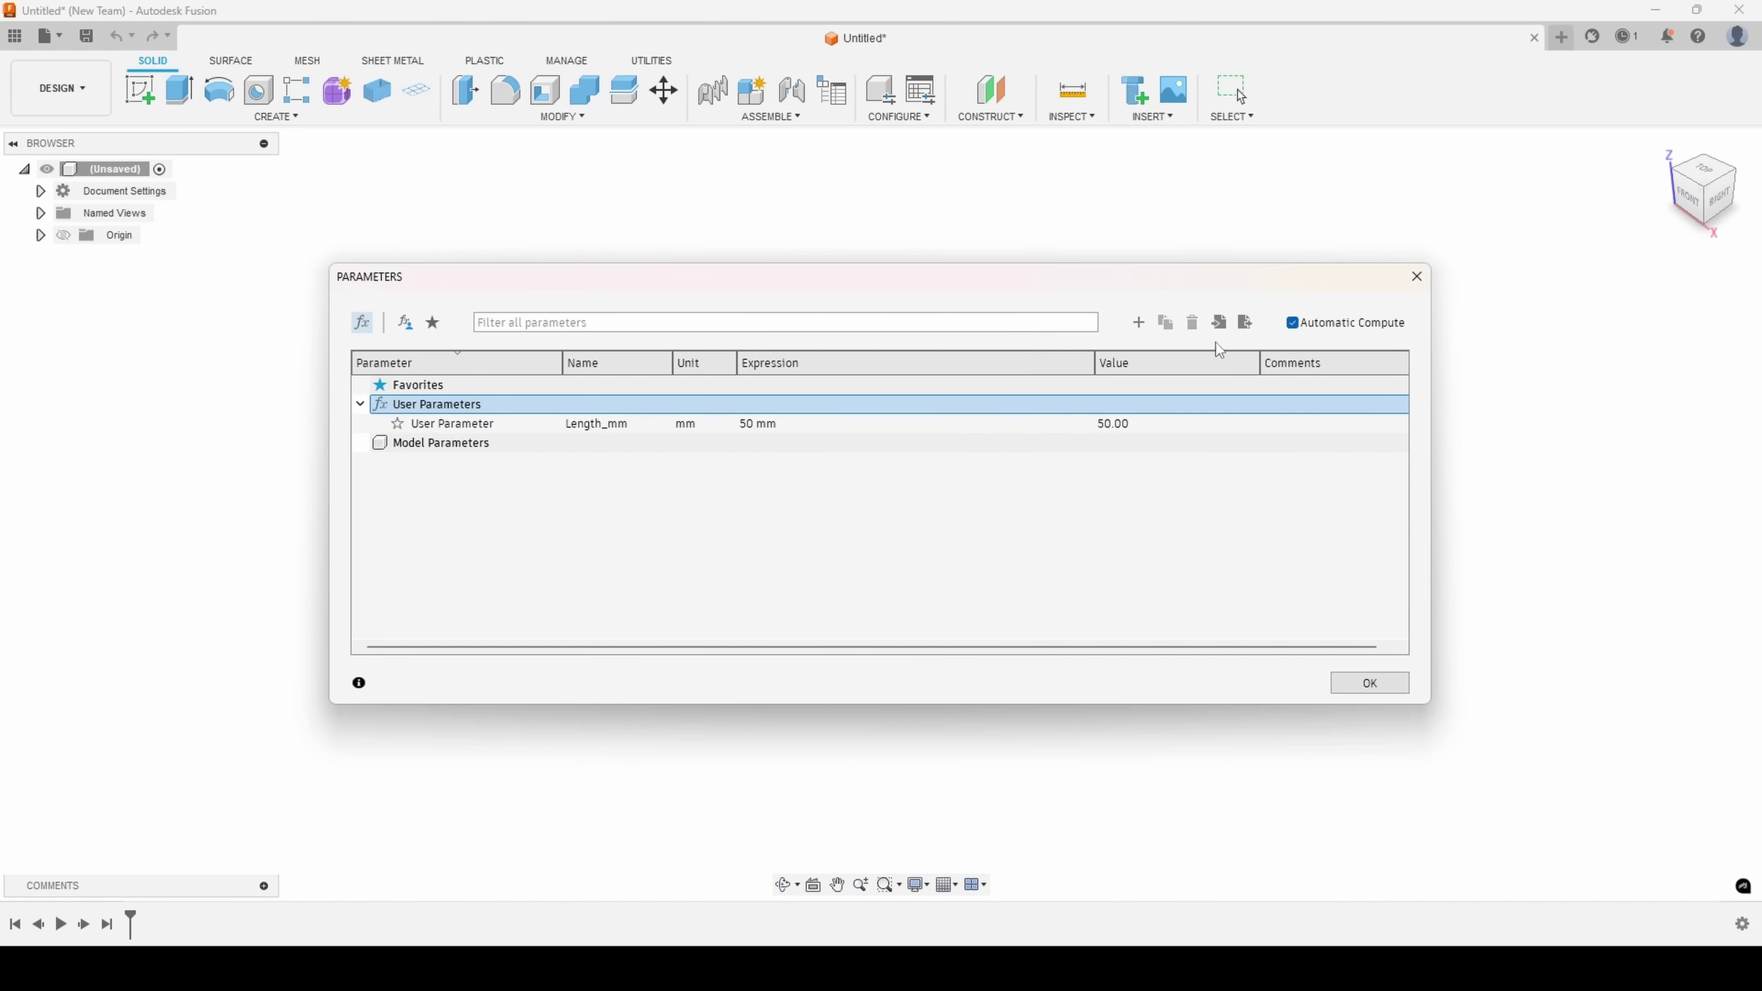
# Step: Add user parameters Width_mm = 25 mm and Height_mm = 10 mm
pyautogui.click(1139, 322)
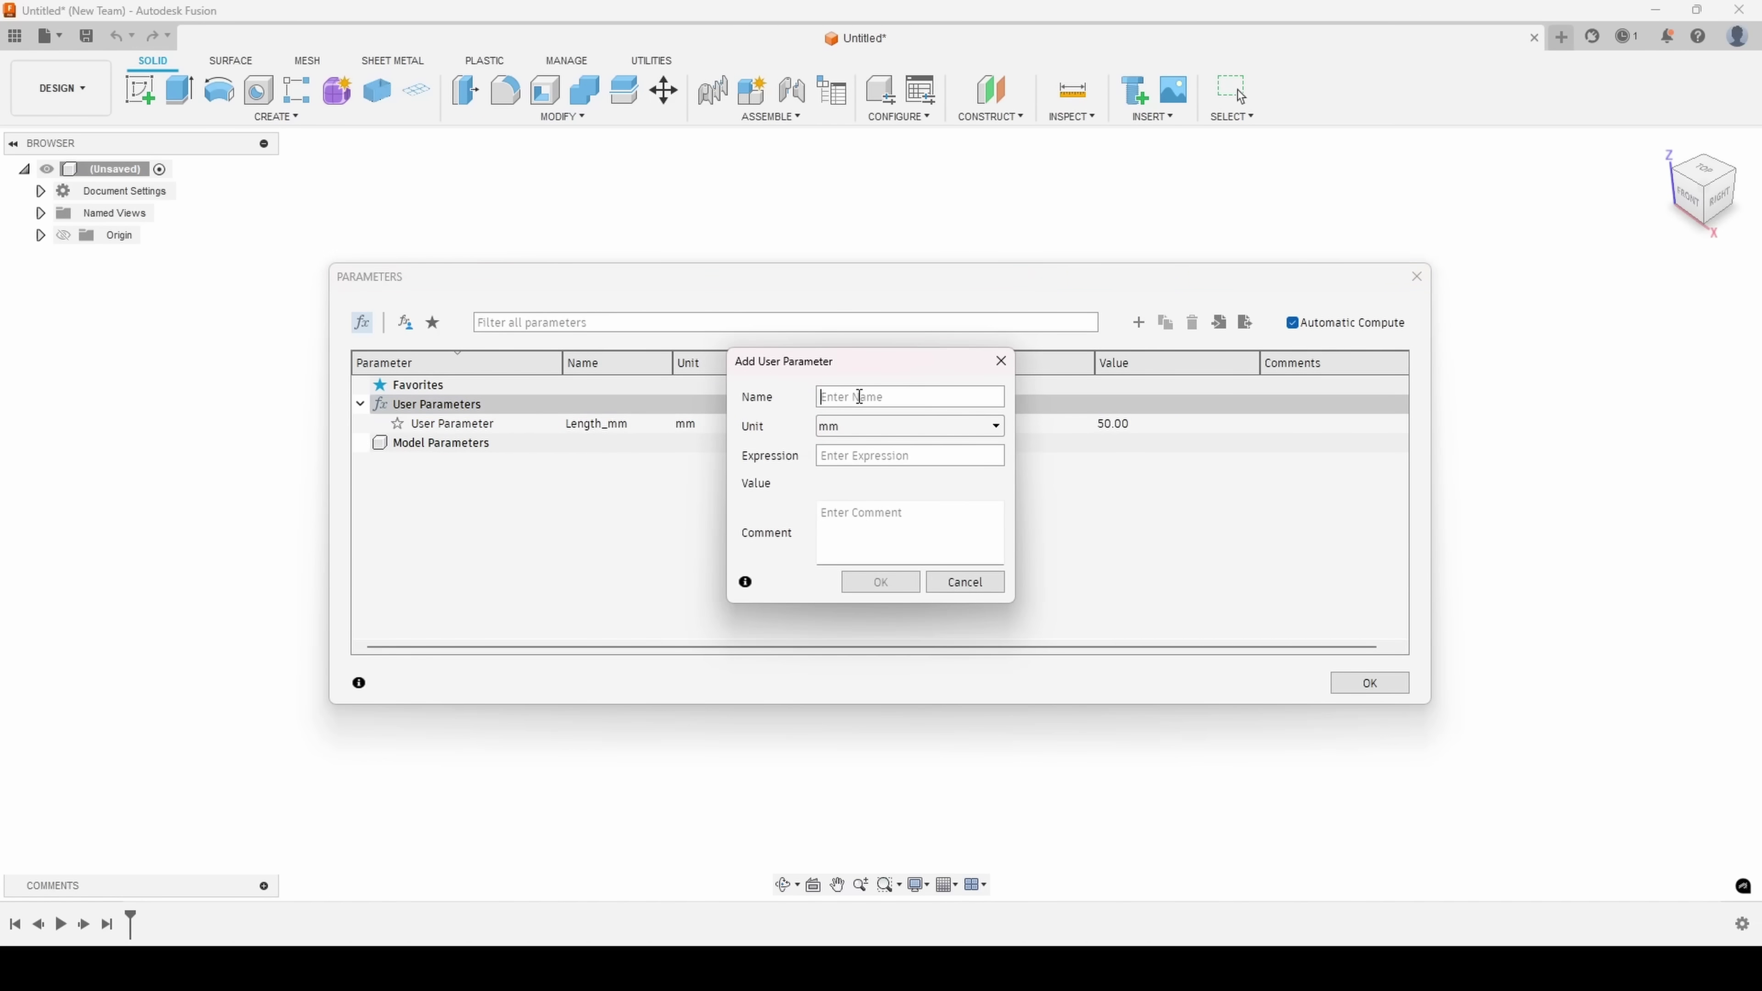
pyautogui.write('W')
pyautogui.write('idth_mm')
pyautogui.write('25')
pyautogui.click(880, 582)
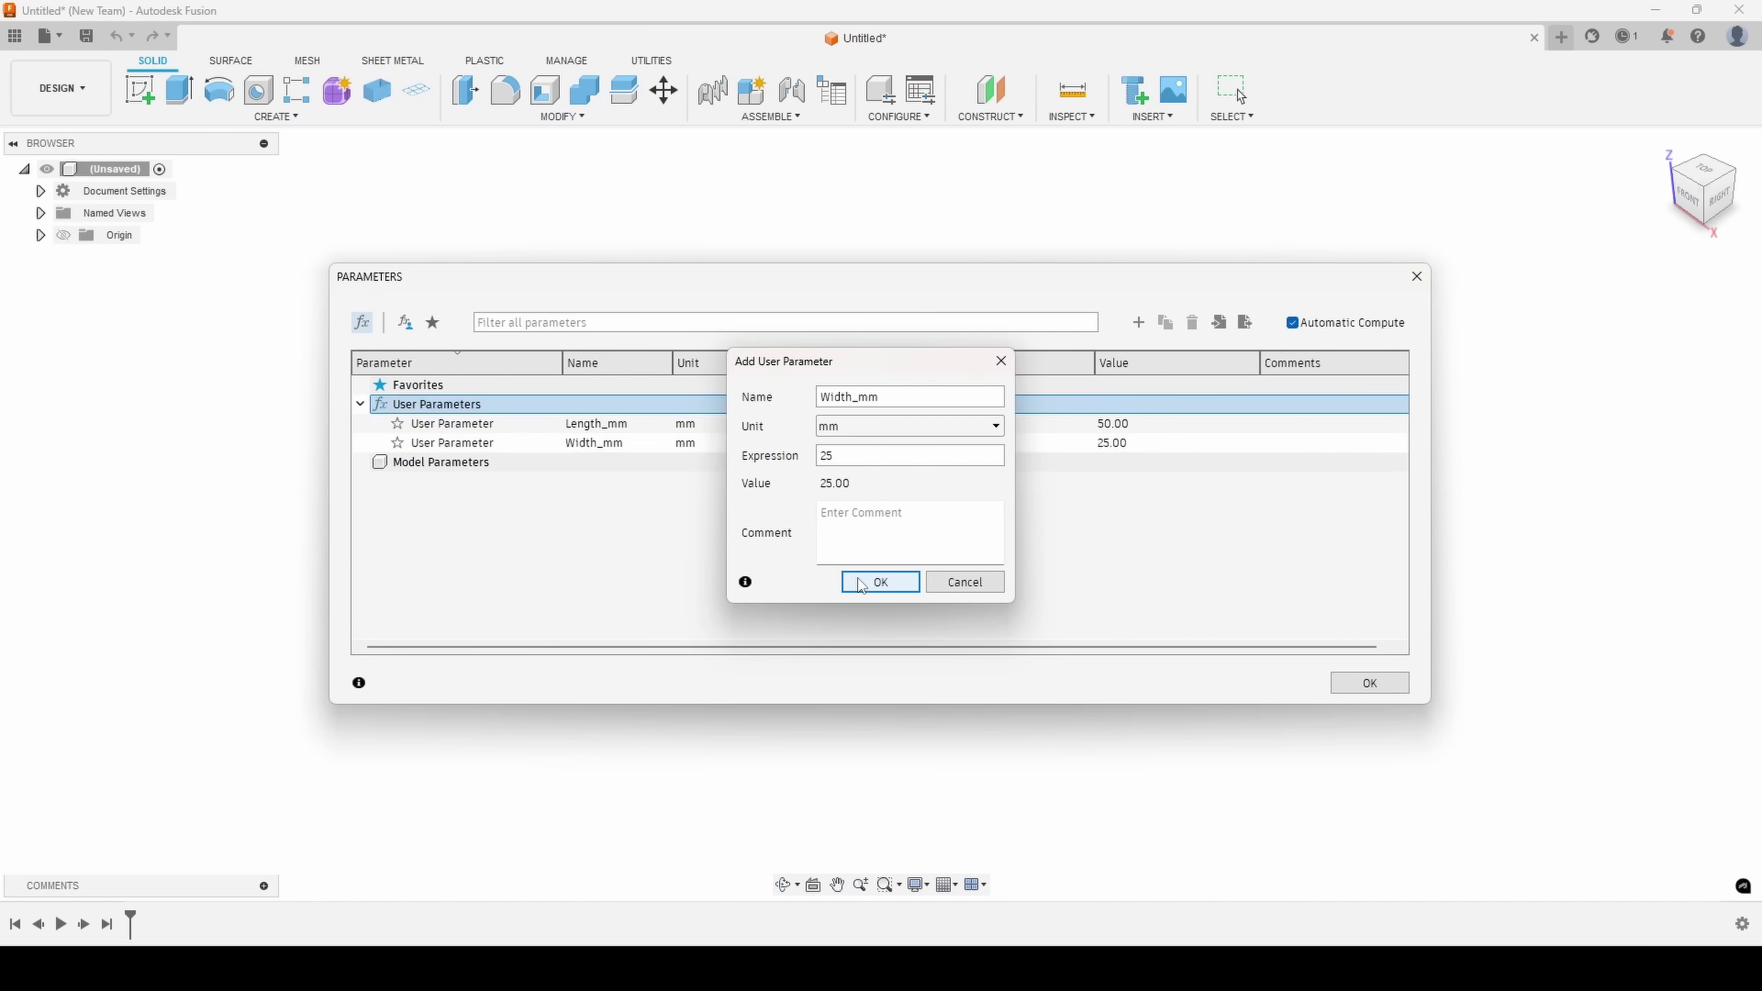
pyautogui.click(1139, 324)
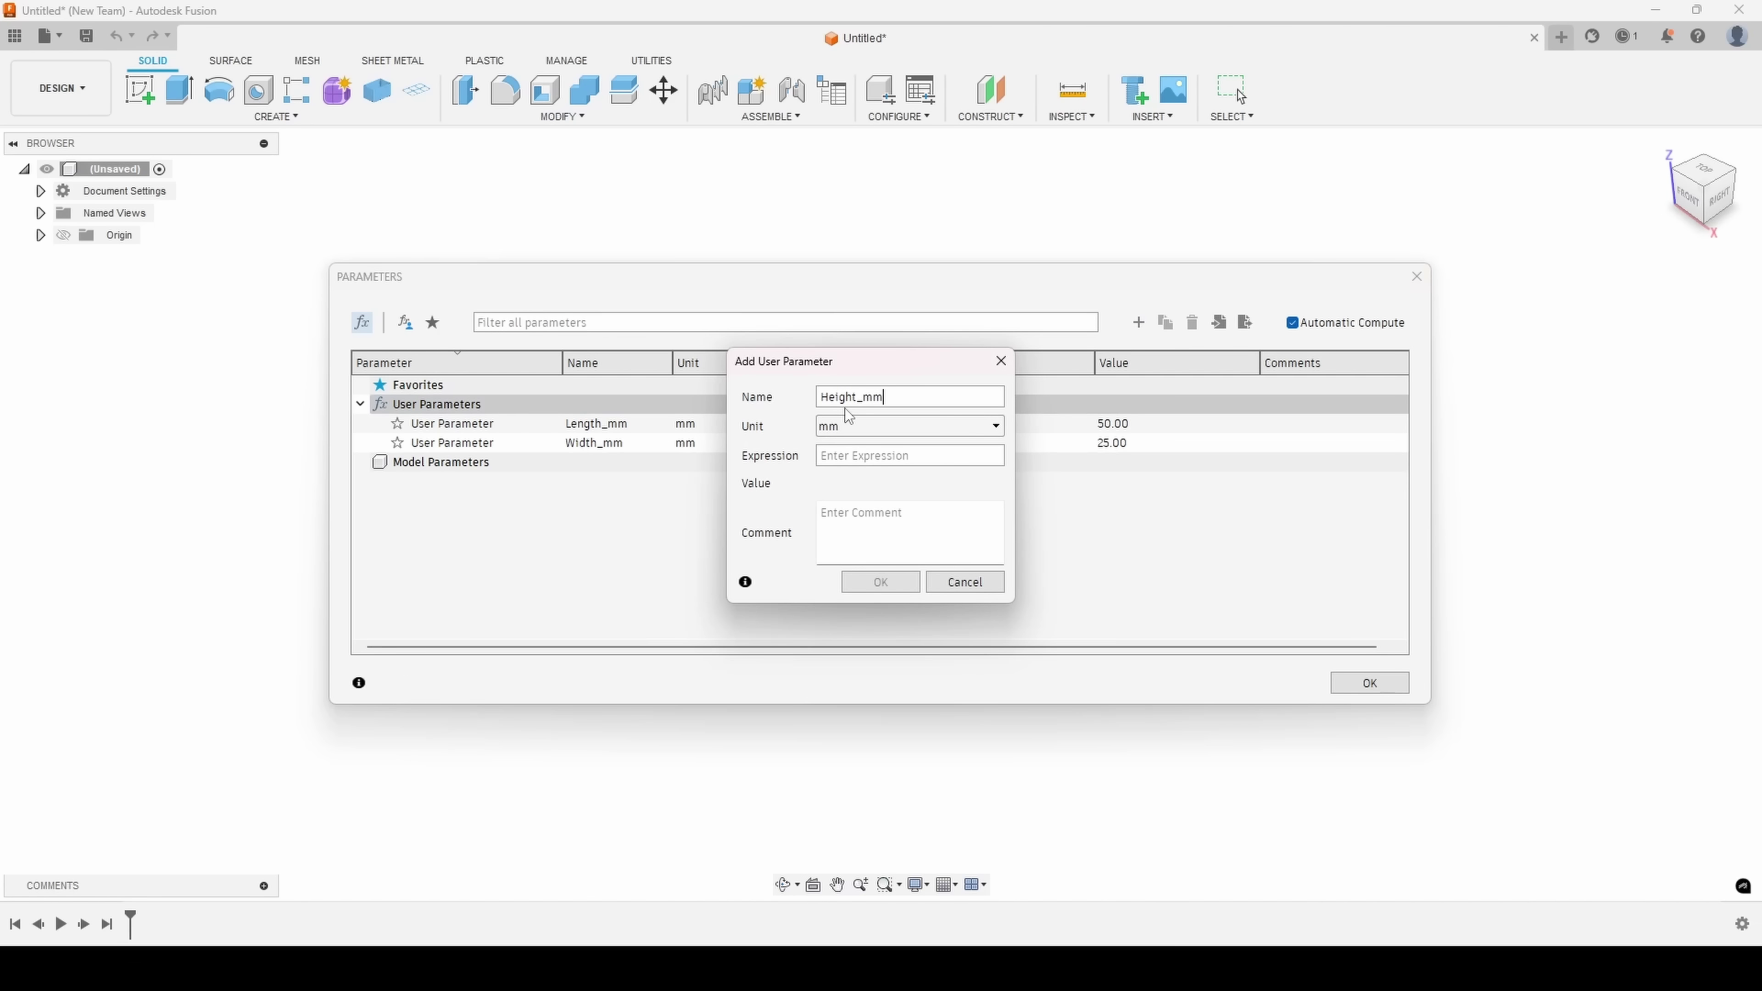
pyautogui.click(855, 452)
pyautogui.write('10')
pyautogui.click(880, 582)
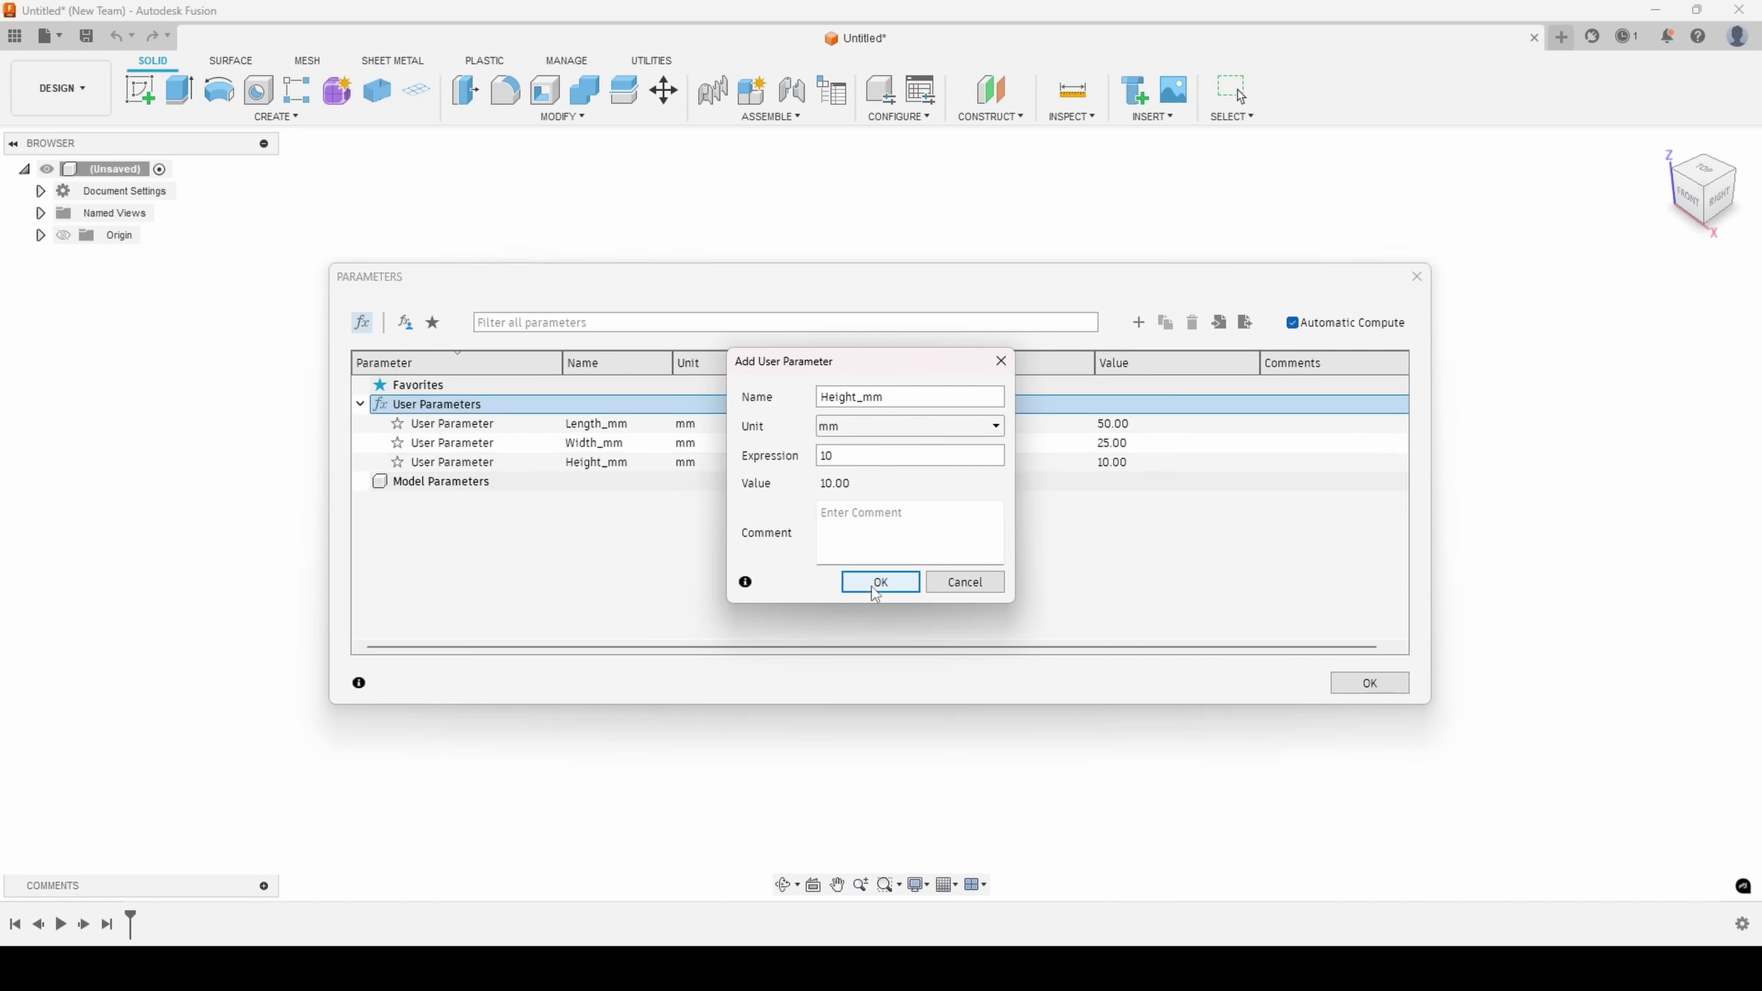
# Step: Add user parameters WallThickness_mm = 1 mm and Hidden = 0 mm
pyautogui.click(1138, 323)
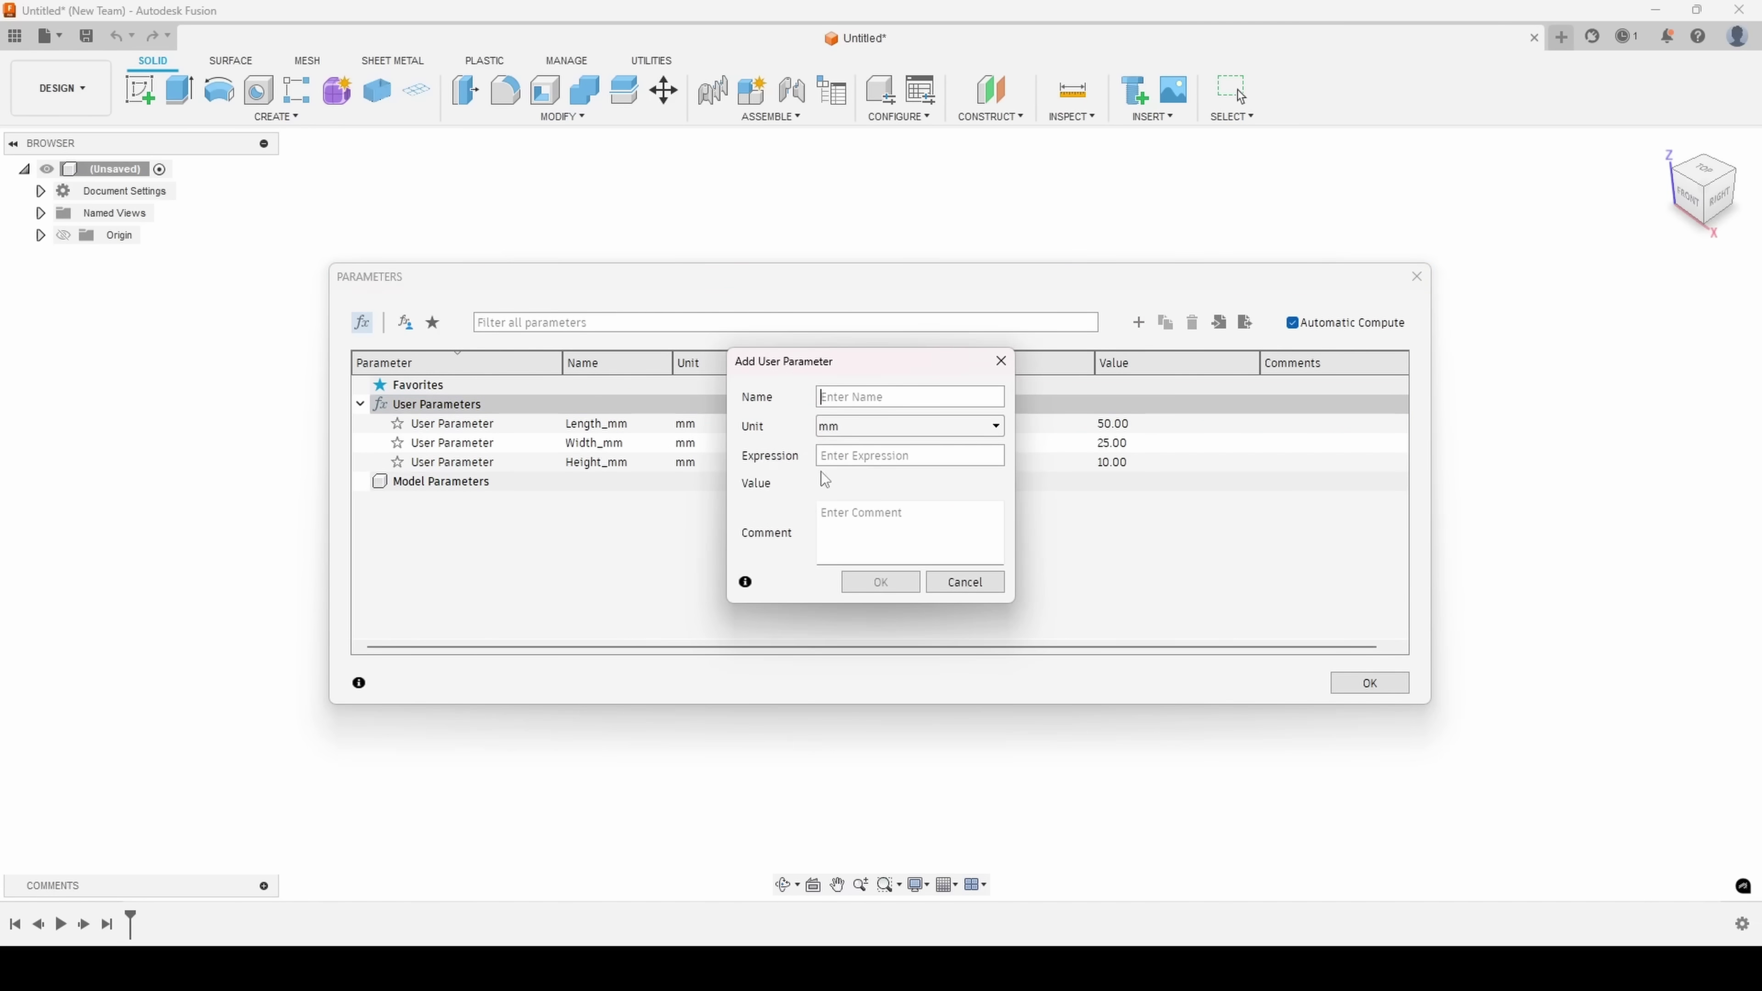
pyautogui.write('WallThickness_mm')
pyautogui.click(864, 462)
pyautogui.write('1 mm')
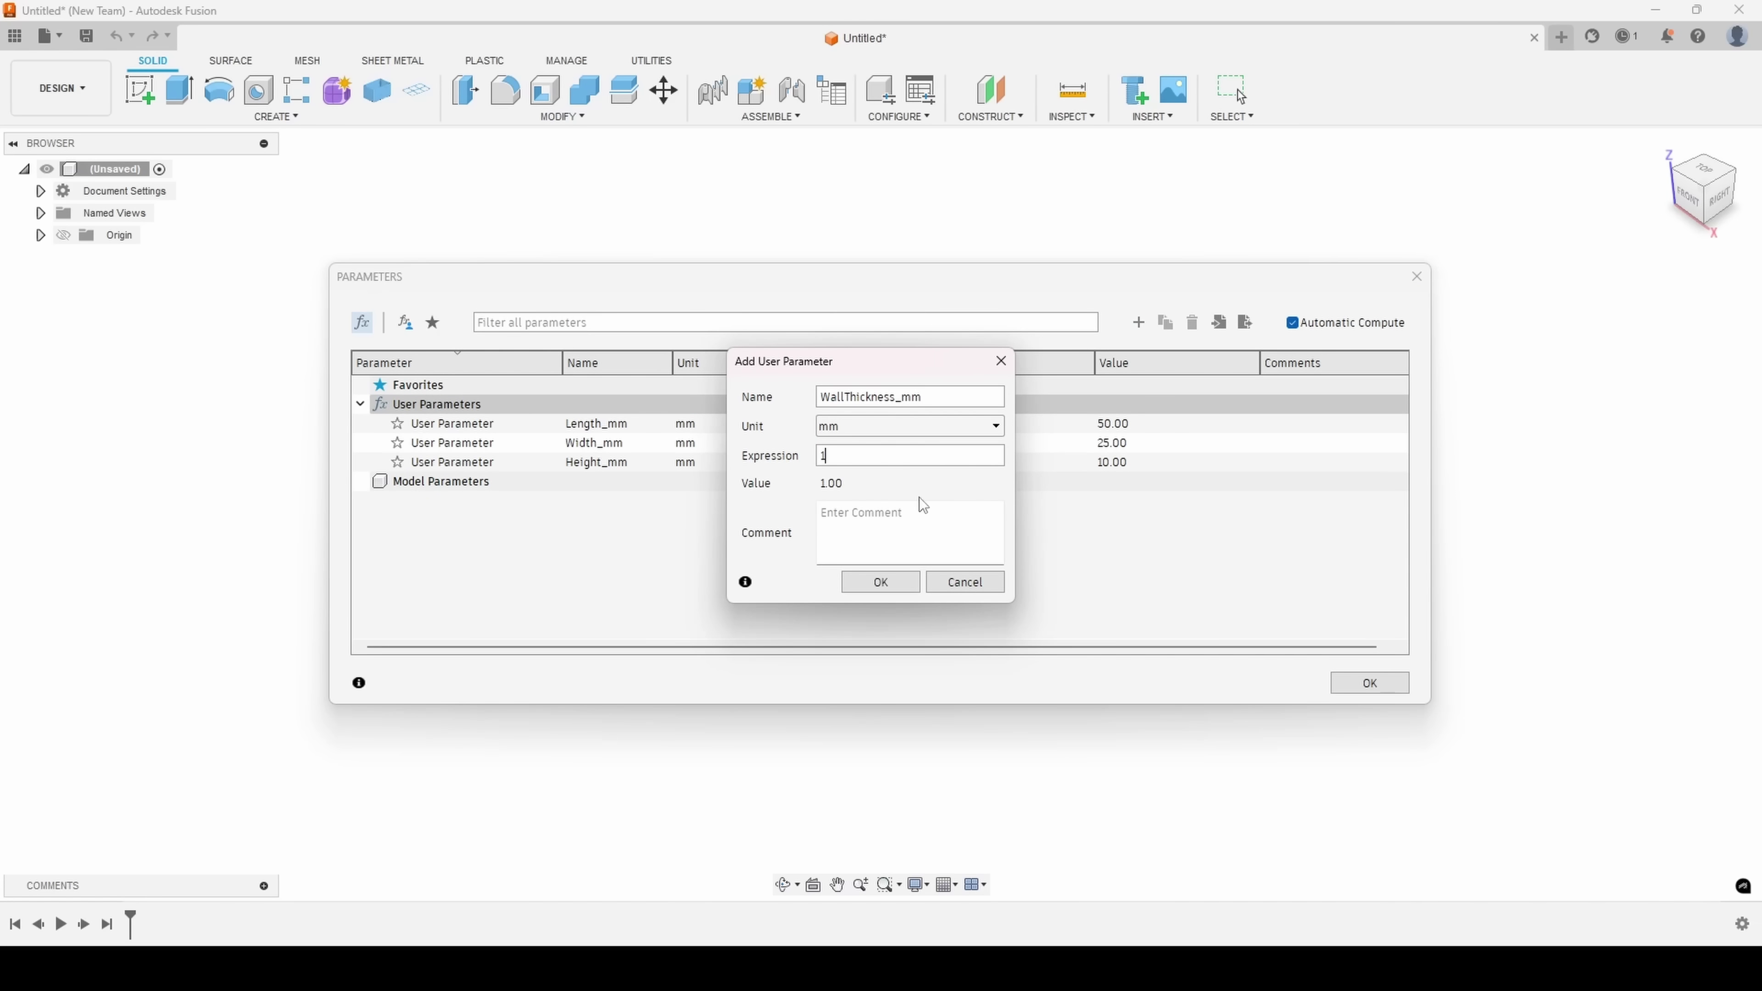
pyautogui.click(876, 582)
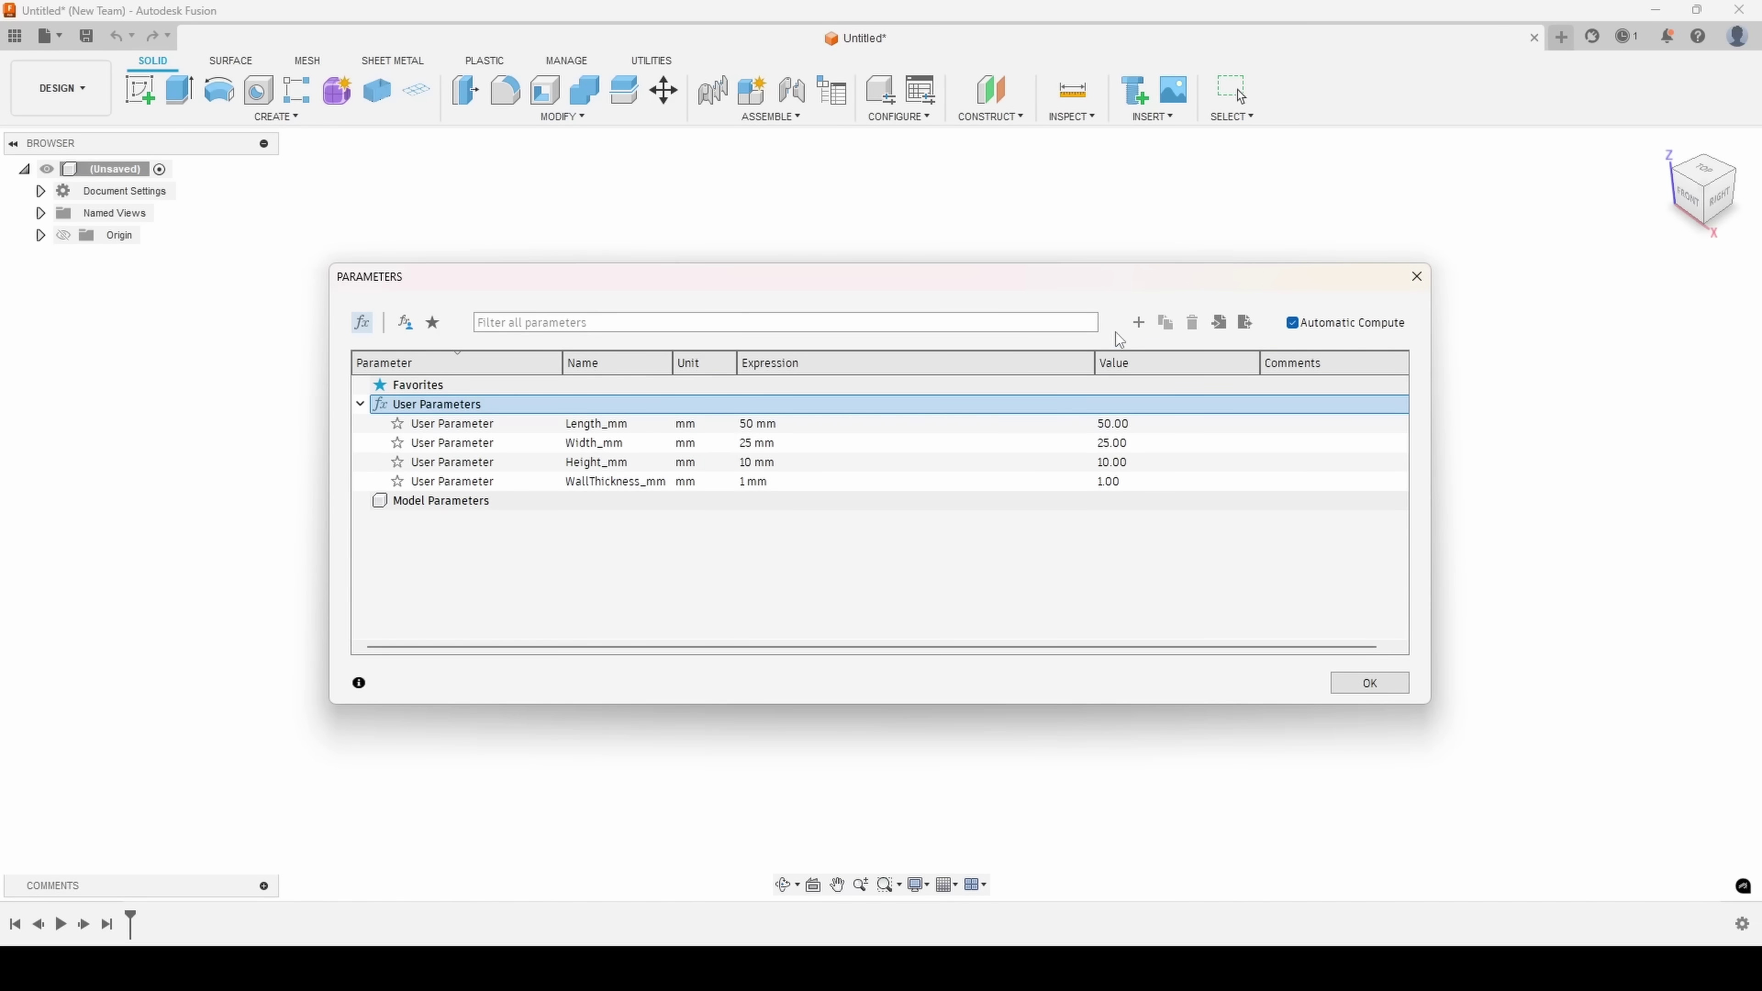
pyautogui.click(1138, 322)
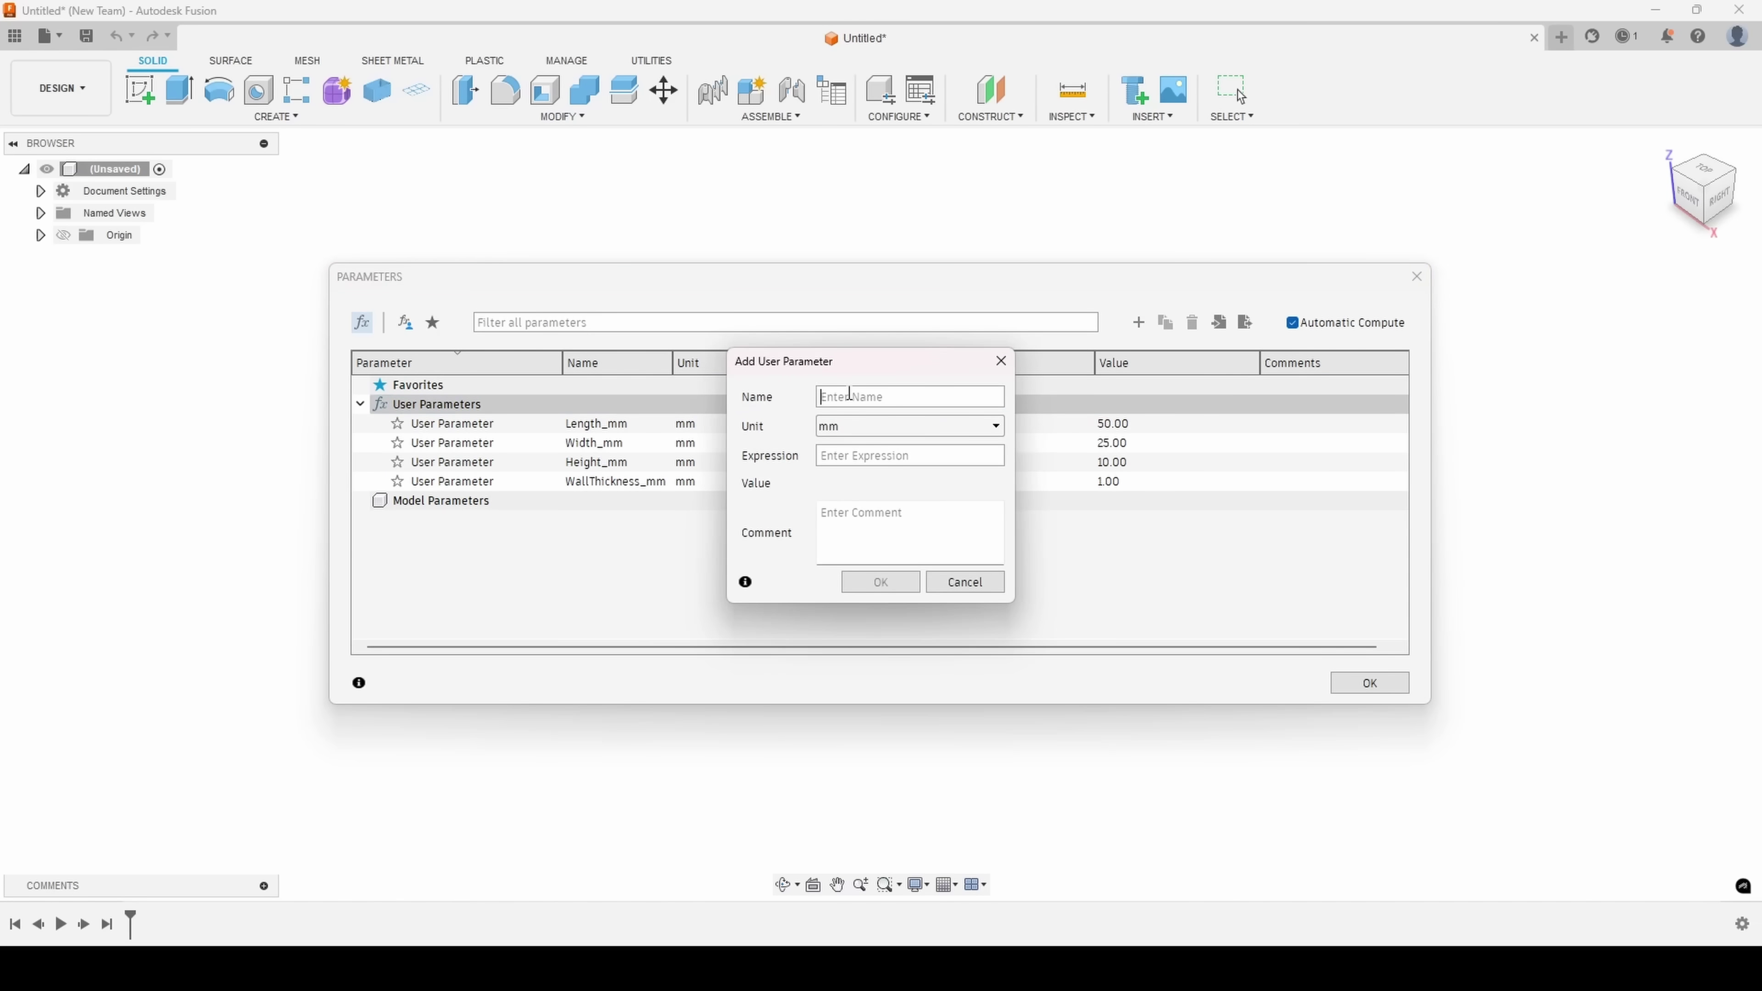
pyautogui.write('Hidden')
pyautogui.click(825, 458)
pyautogui.write('0')
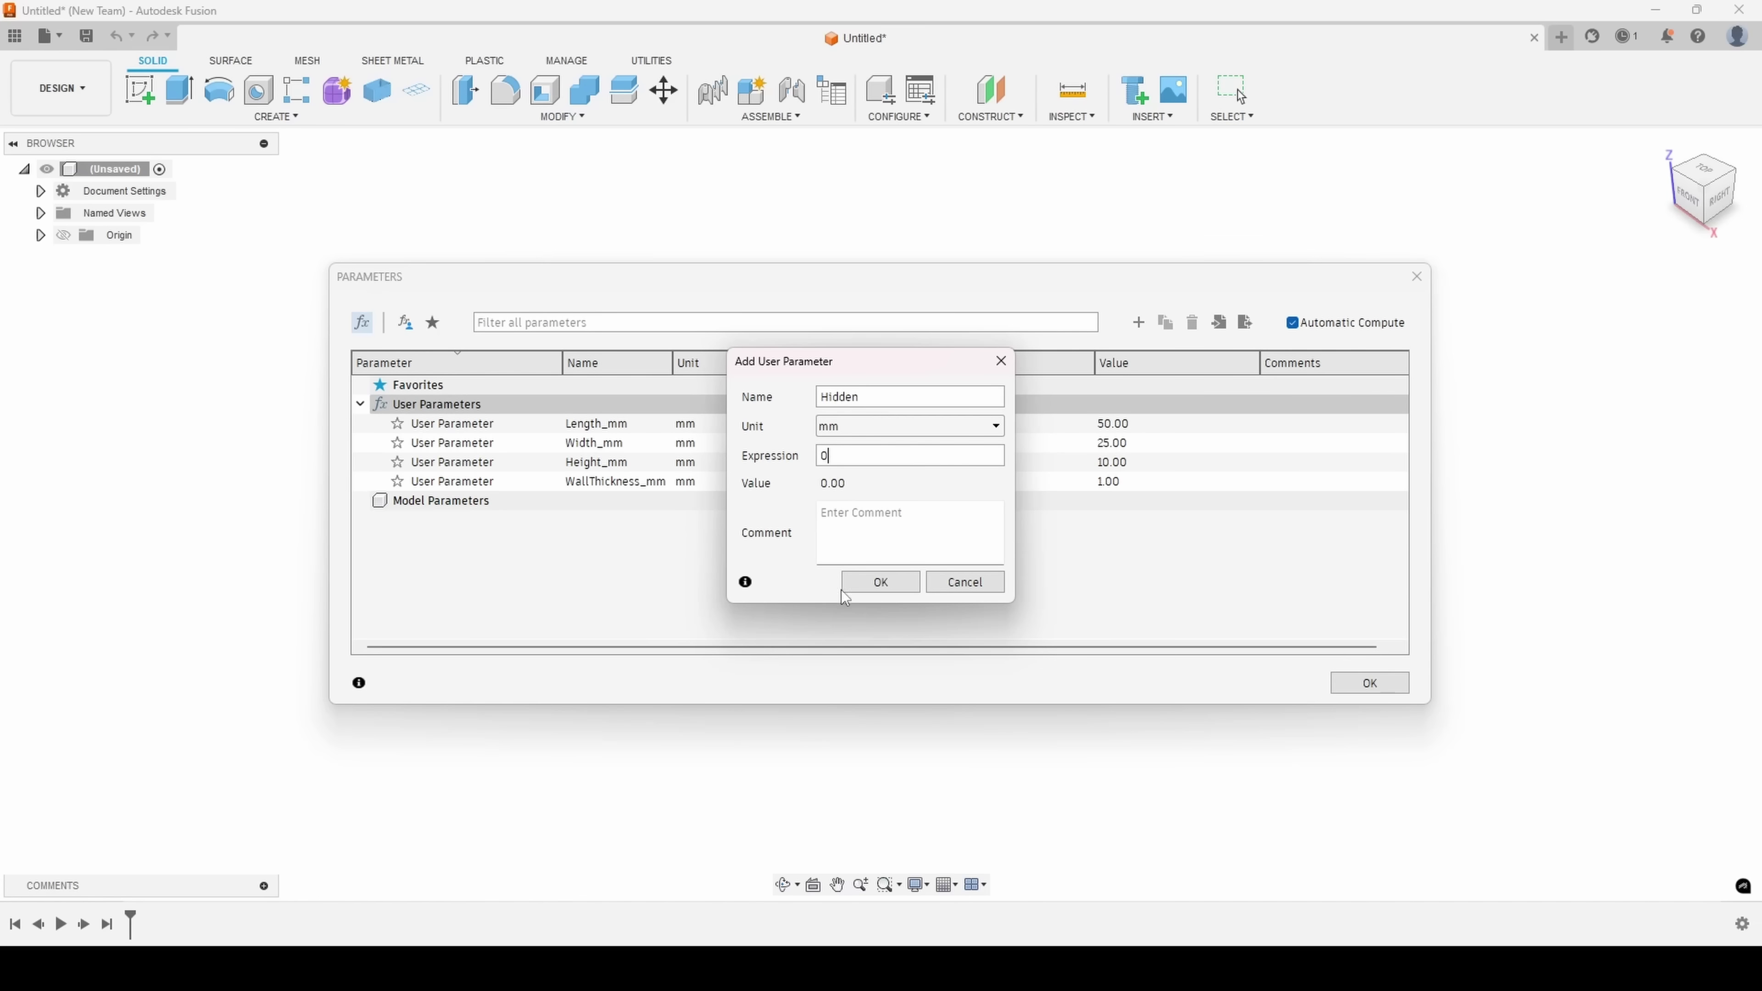
pyautogui.click(873, 585)
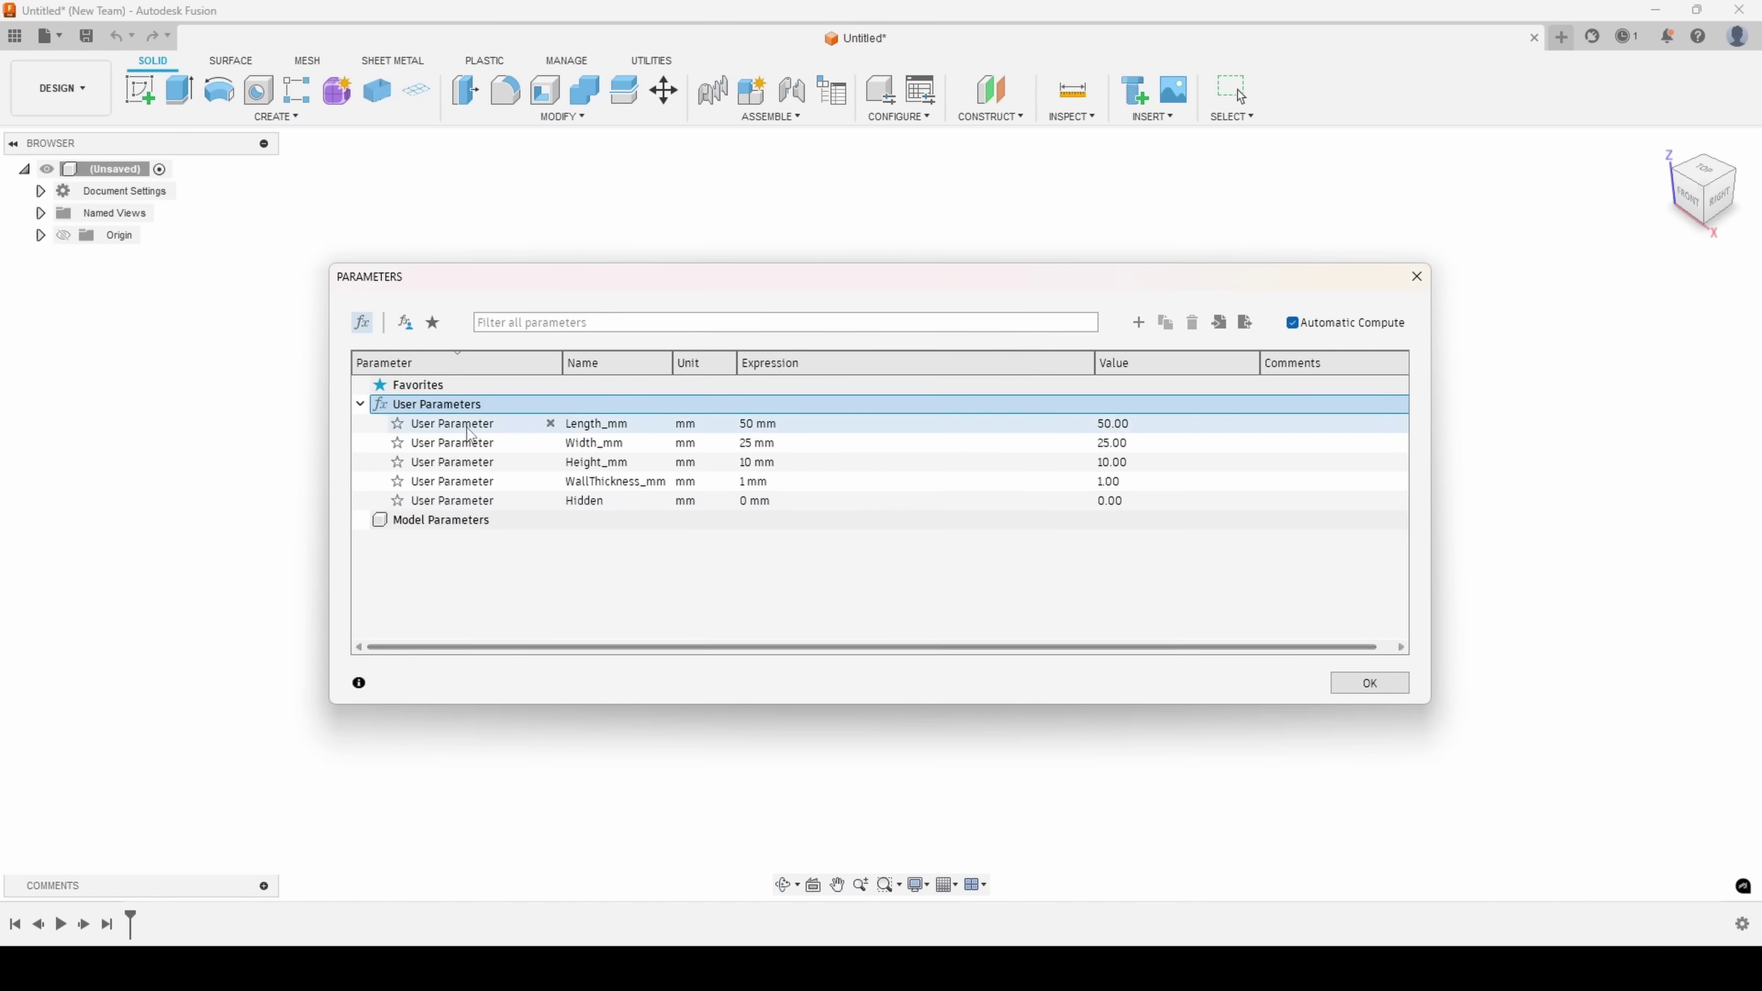
# Step: Star Length_mm, Width_mm, Height_mm and WallThickness_mm as favourites, leave Hidden unstarred, and close Parameters
pyautogui.click(397, 424)
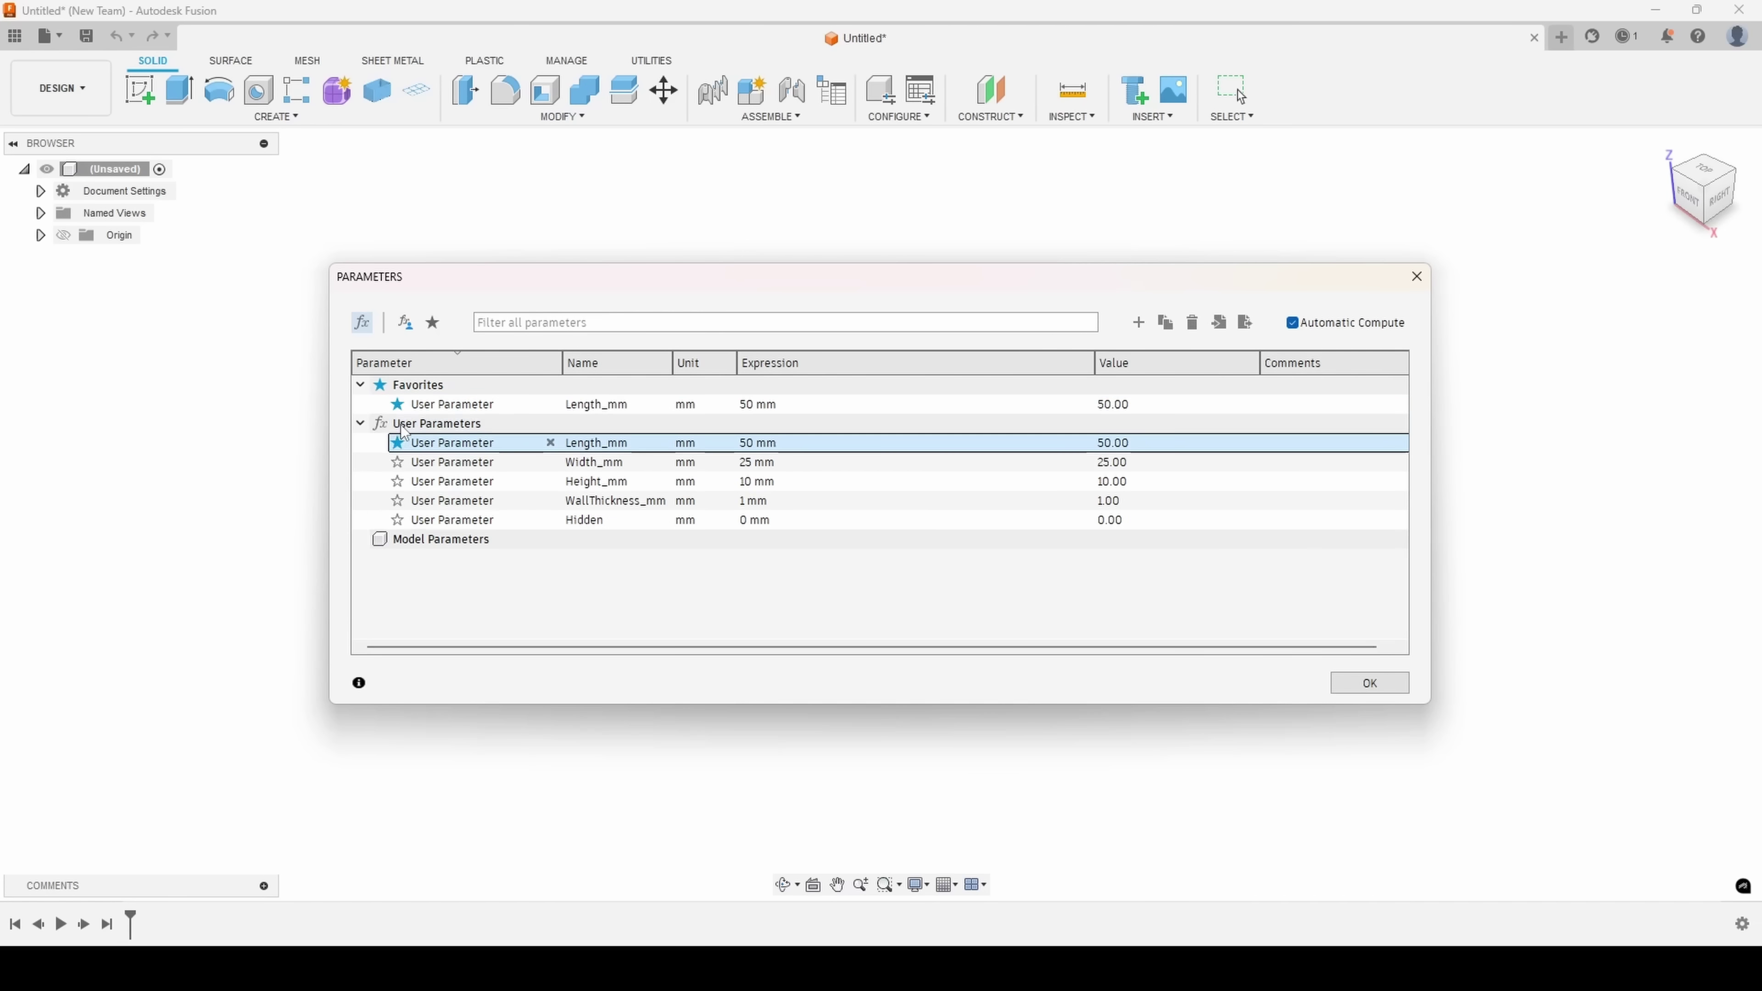
pyautogui.click(398, 462)
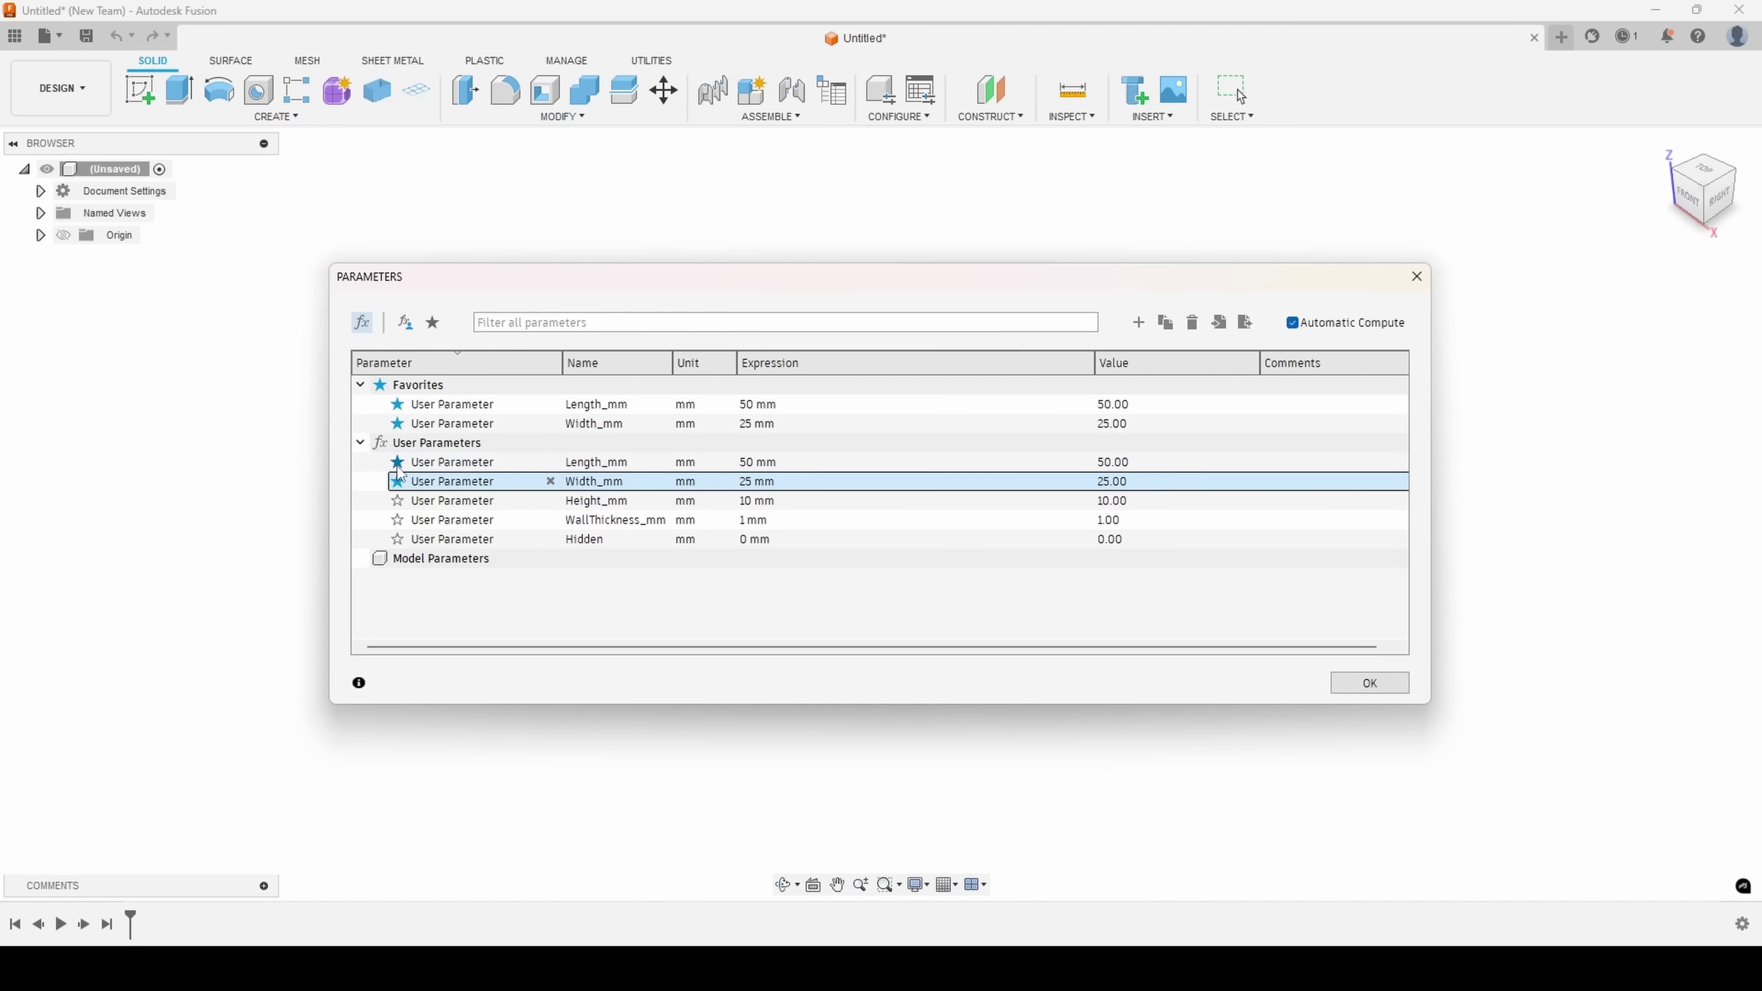
pyautogui.click(398, 501)
pyautogui.click(397, 540)
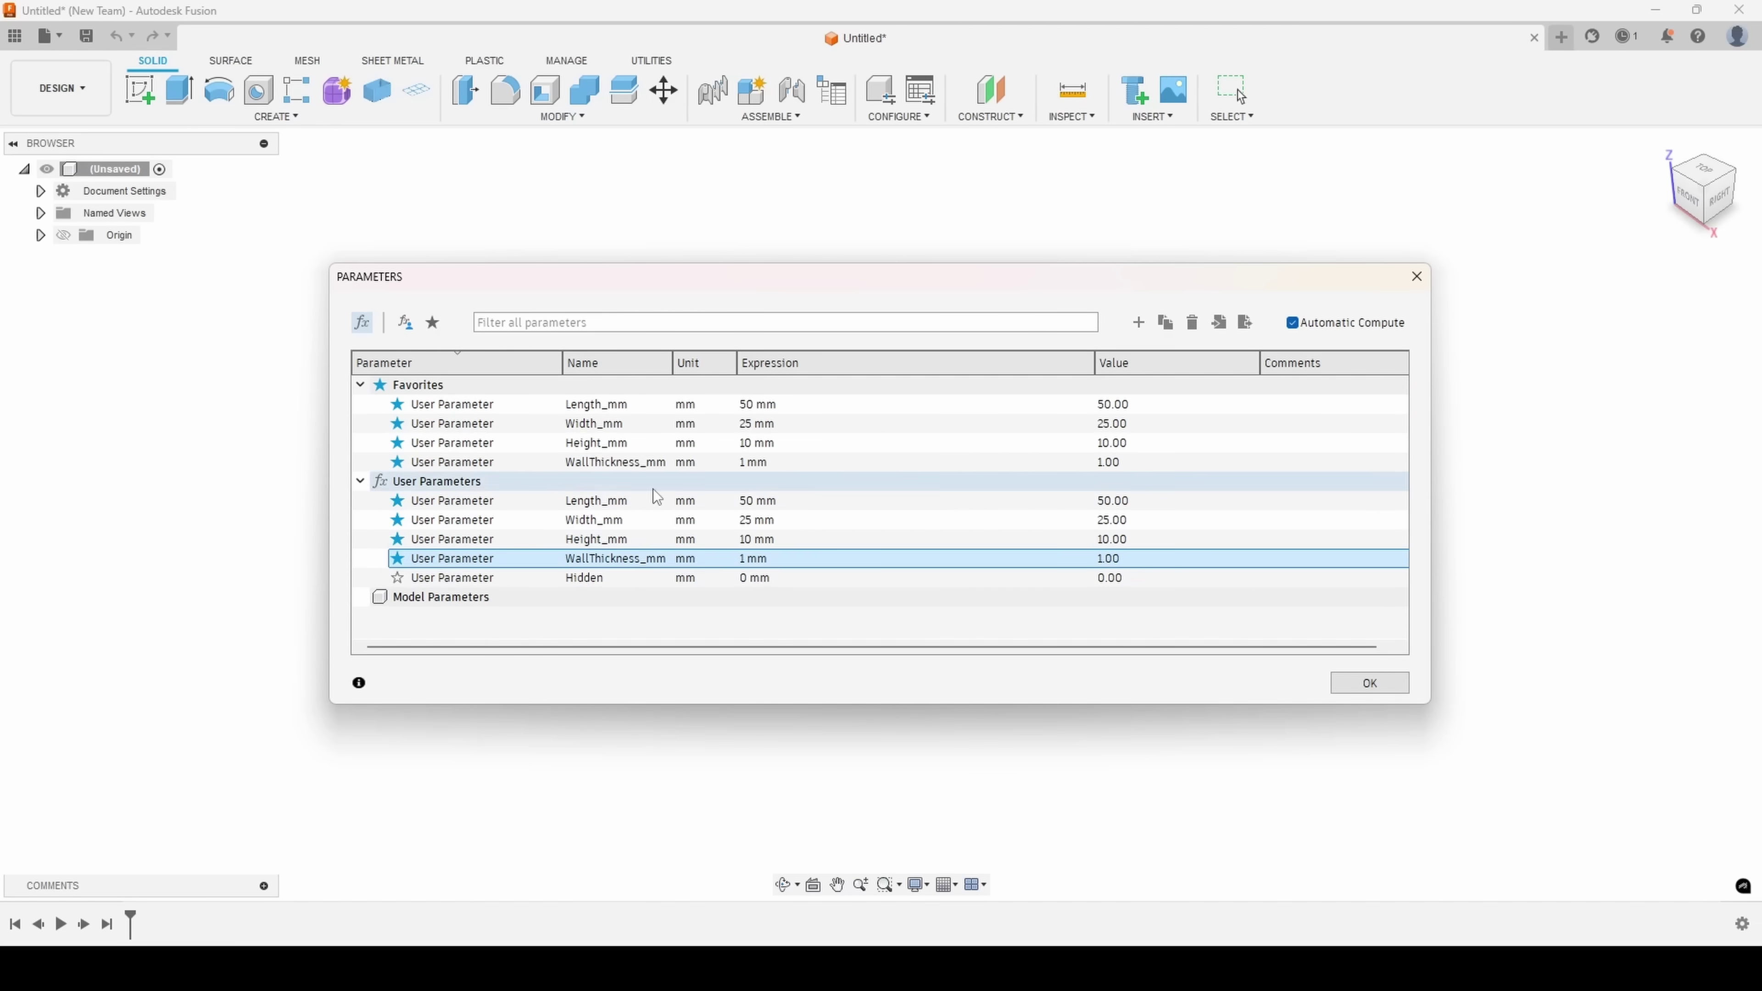
pyautogui.click(399, 578)
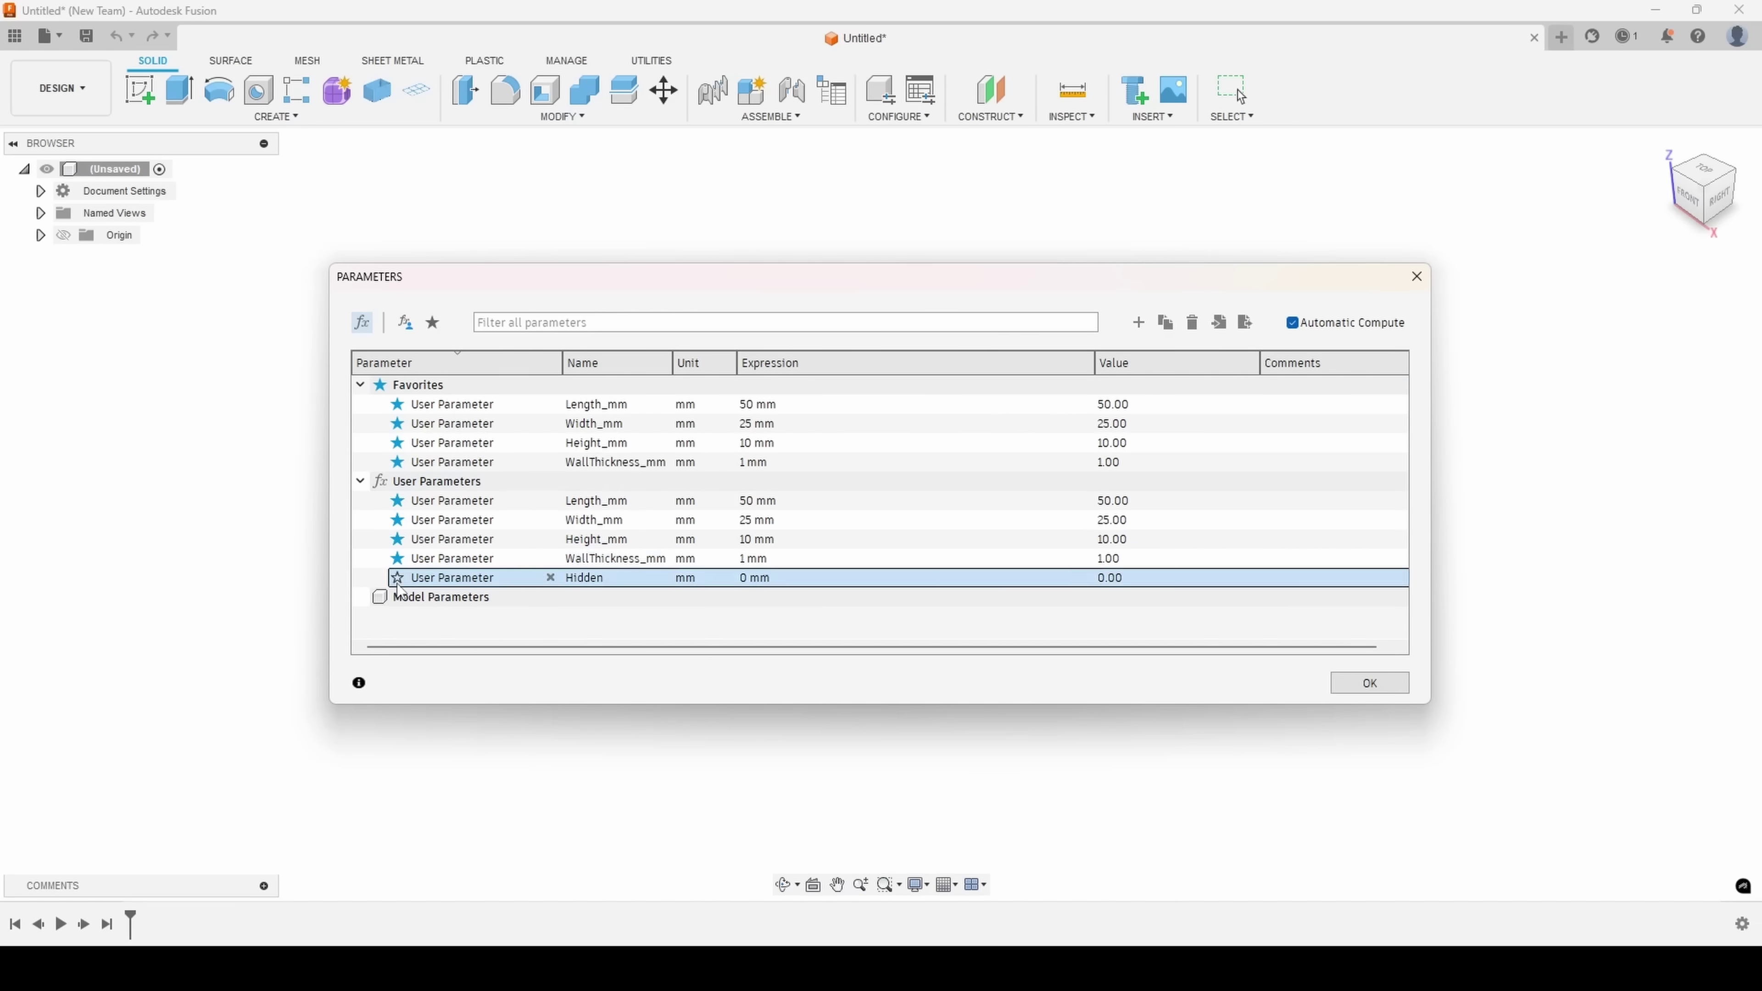
pyautogui.click(399, 597)
pyautogui.click(1368, 683)
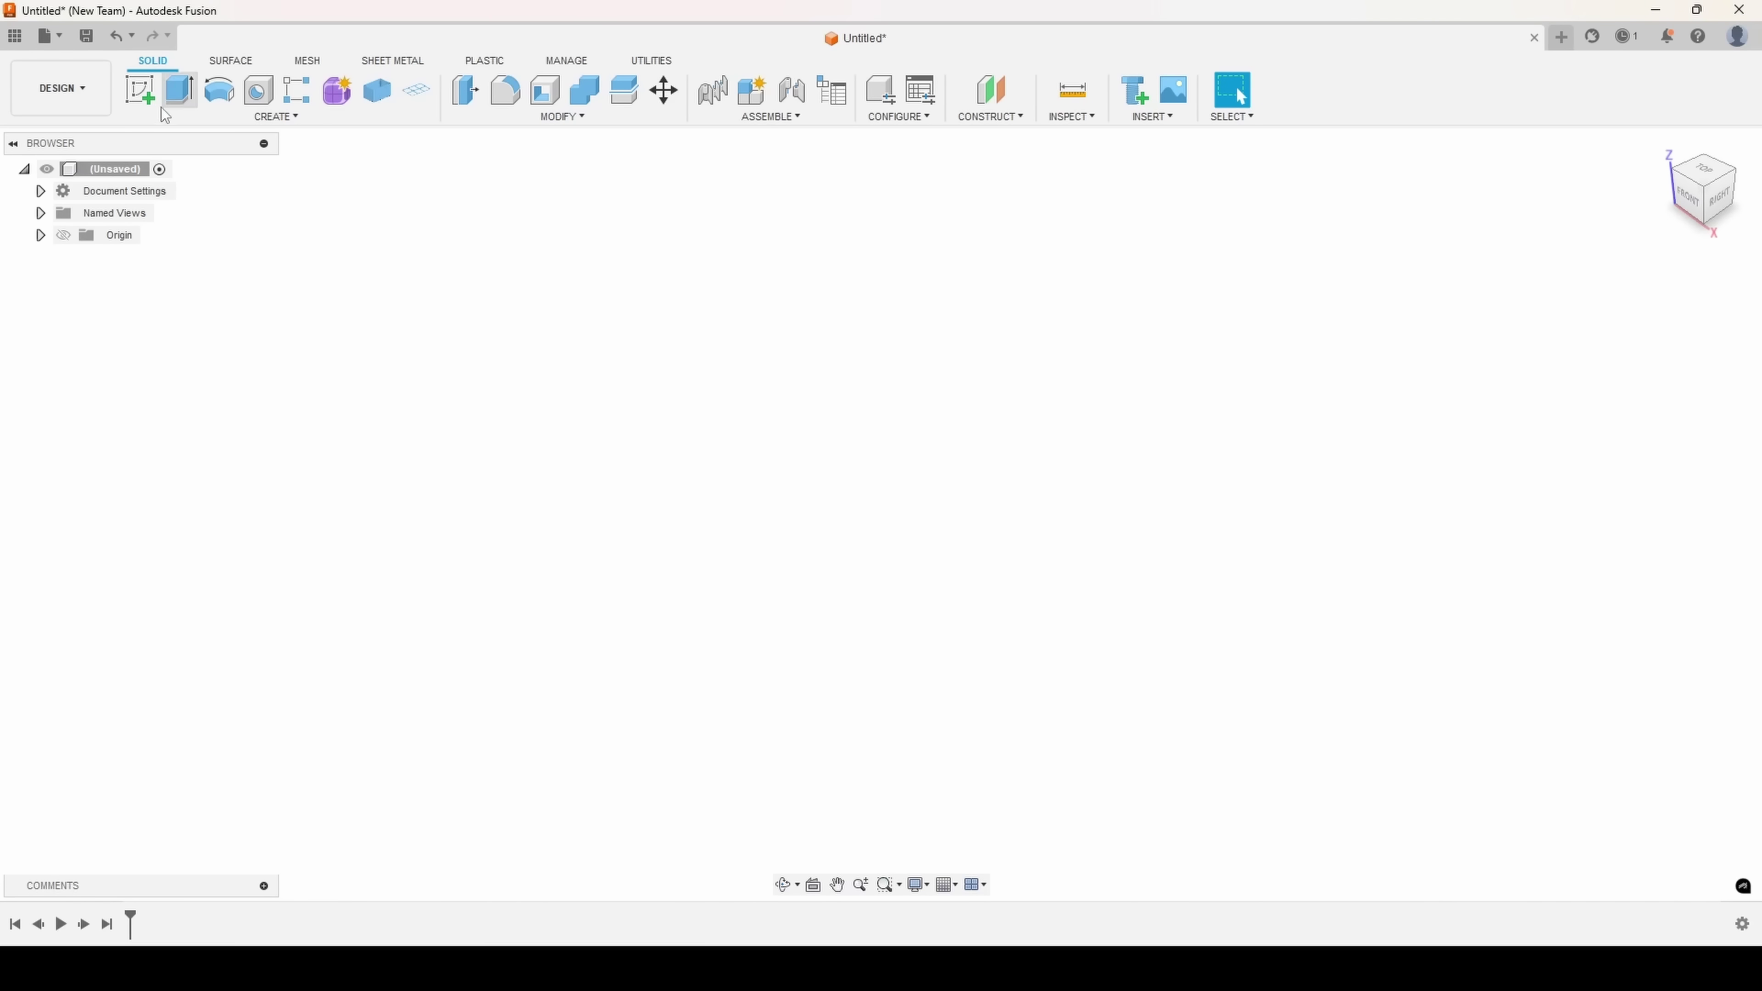
# Step: Sketch a two-corner rectangle on the XY plane starting at the origin
pyautogui.click(141, 91)
pyautogui.click(985, 517)
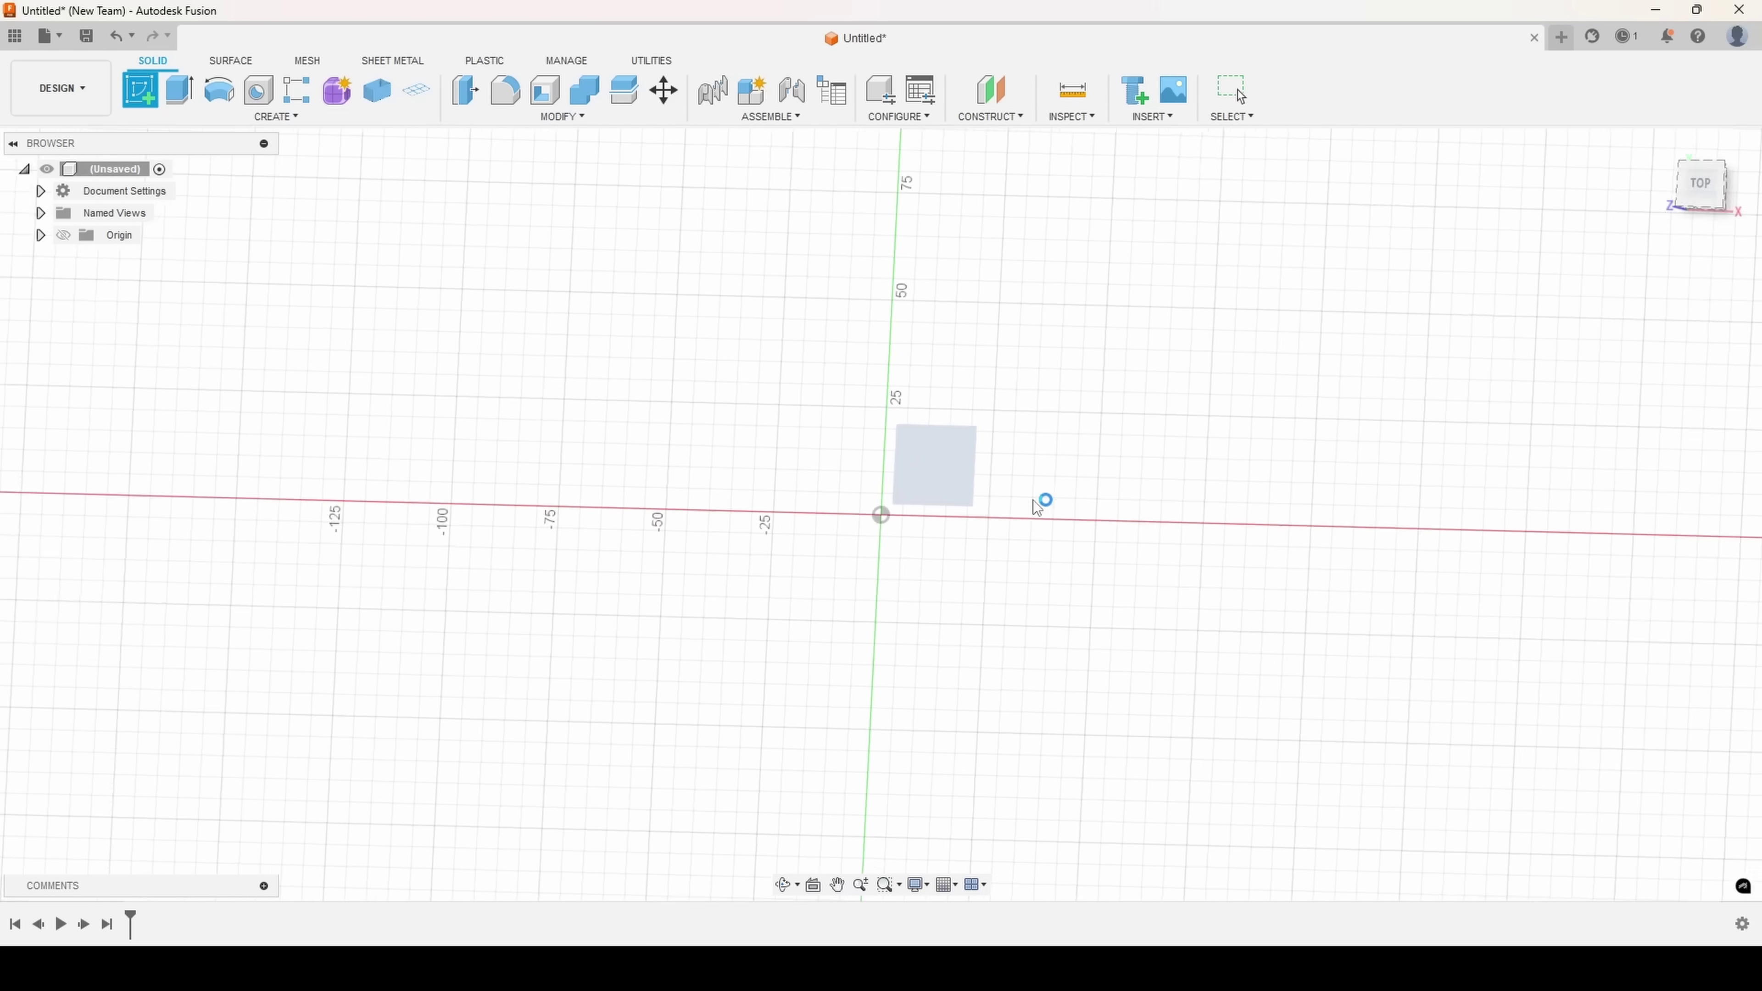
pyautogui.click(188, 92)
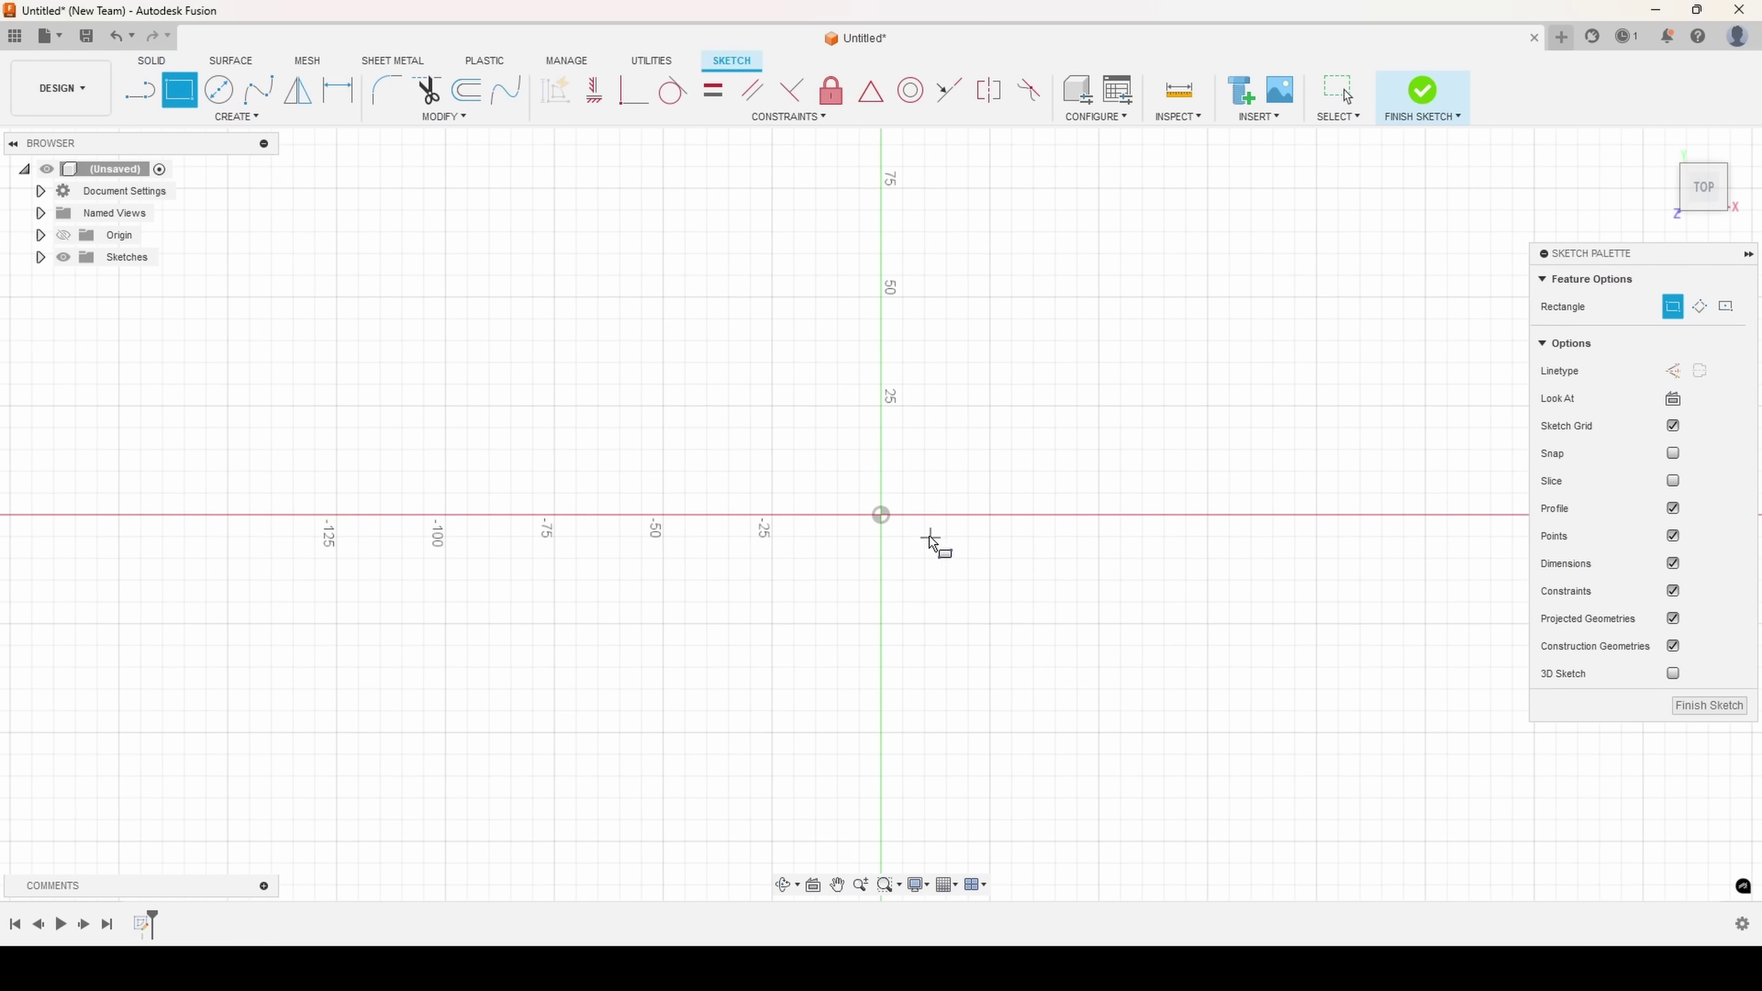
pyautogui.click(881, 515)
pyautogui.click(1169, 350)
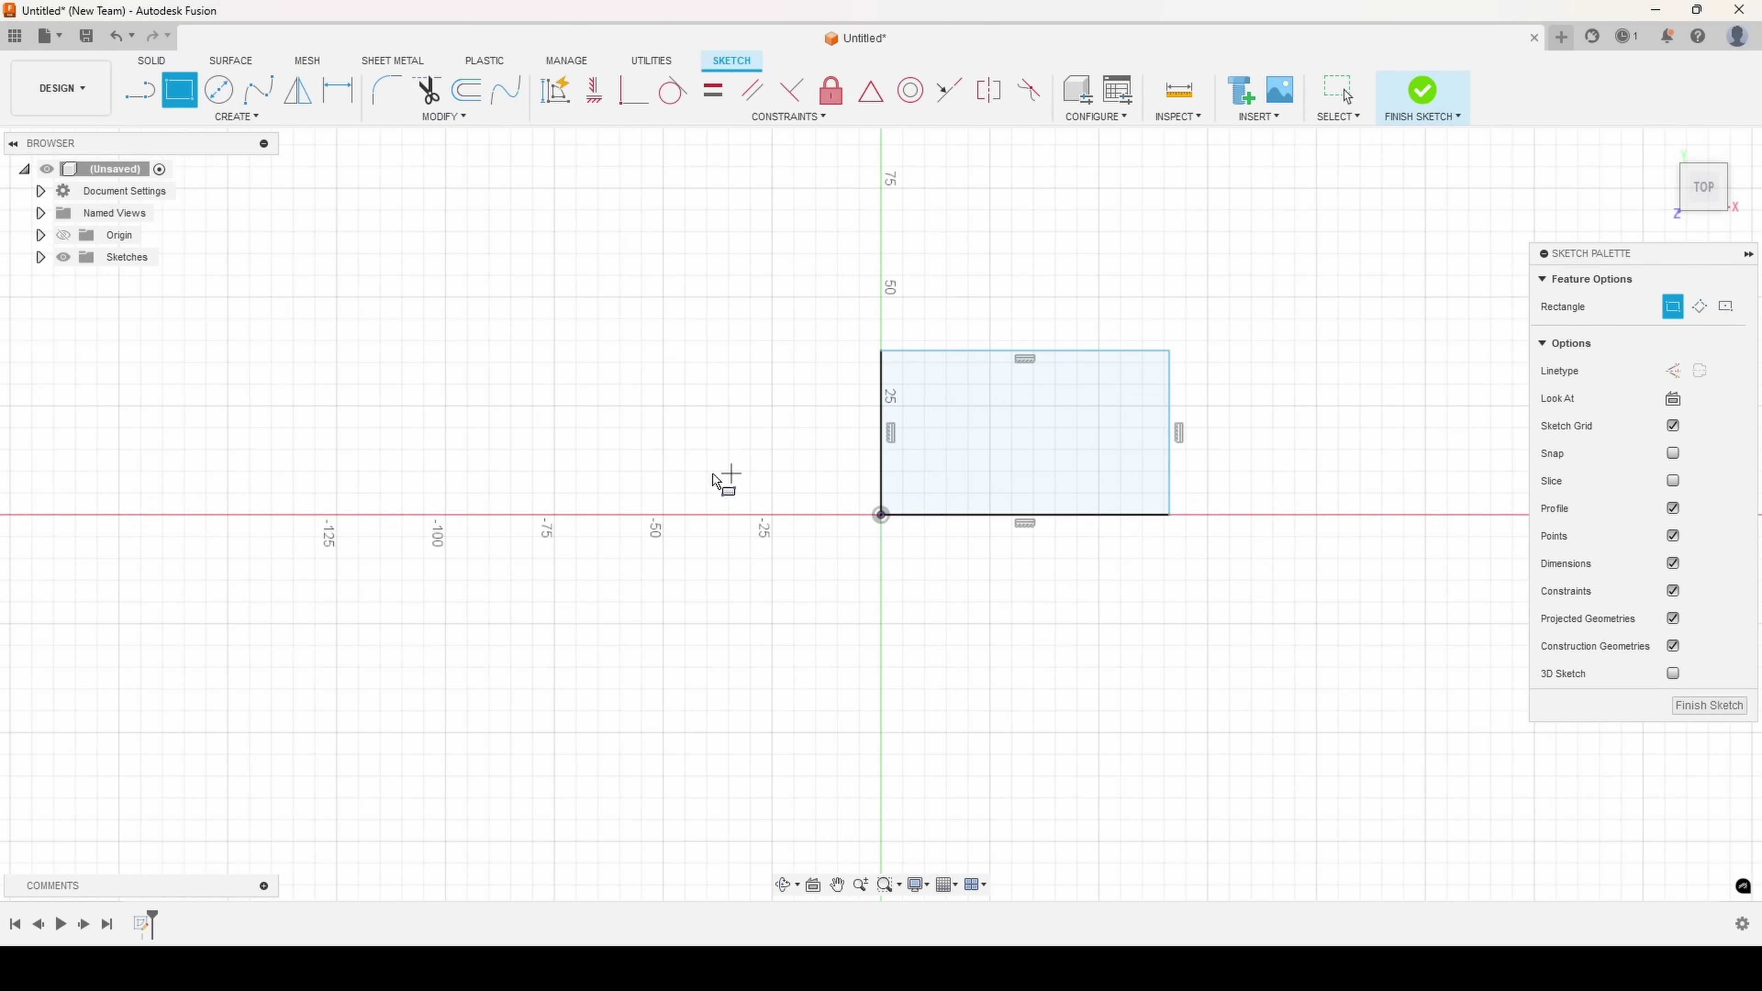
# Step: Dimension the rectangle's height with the Length_mm parameter
pyautogui.click(337, 90)
pyautogui.click(956, 352)
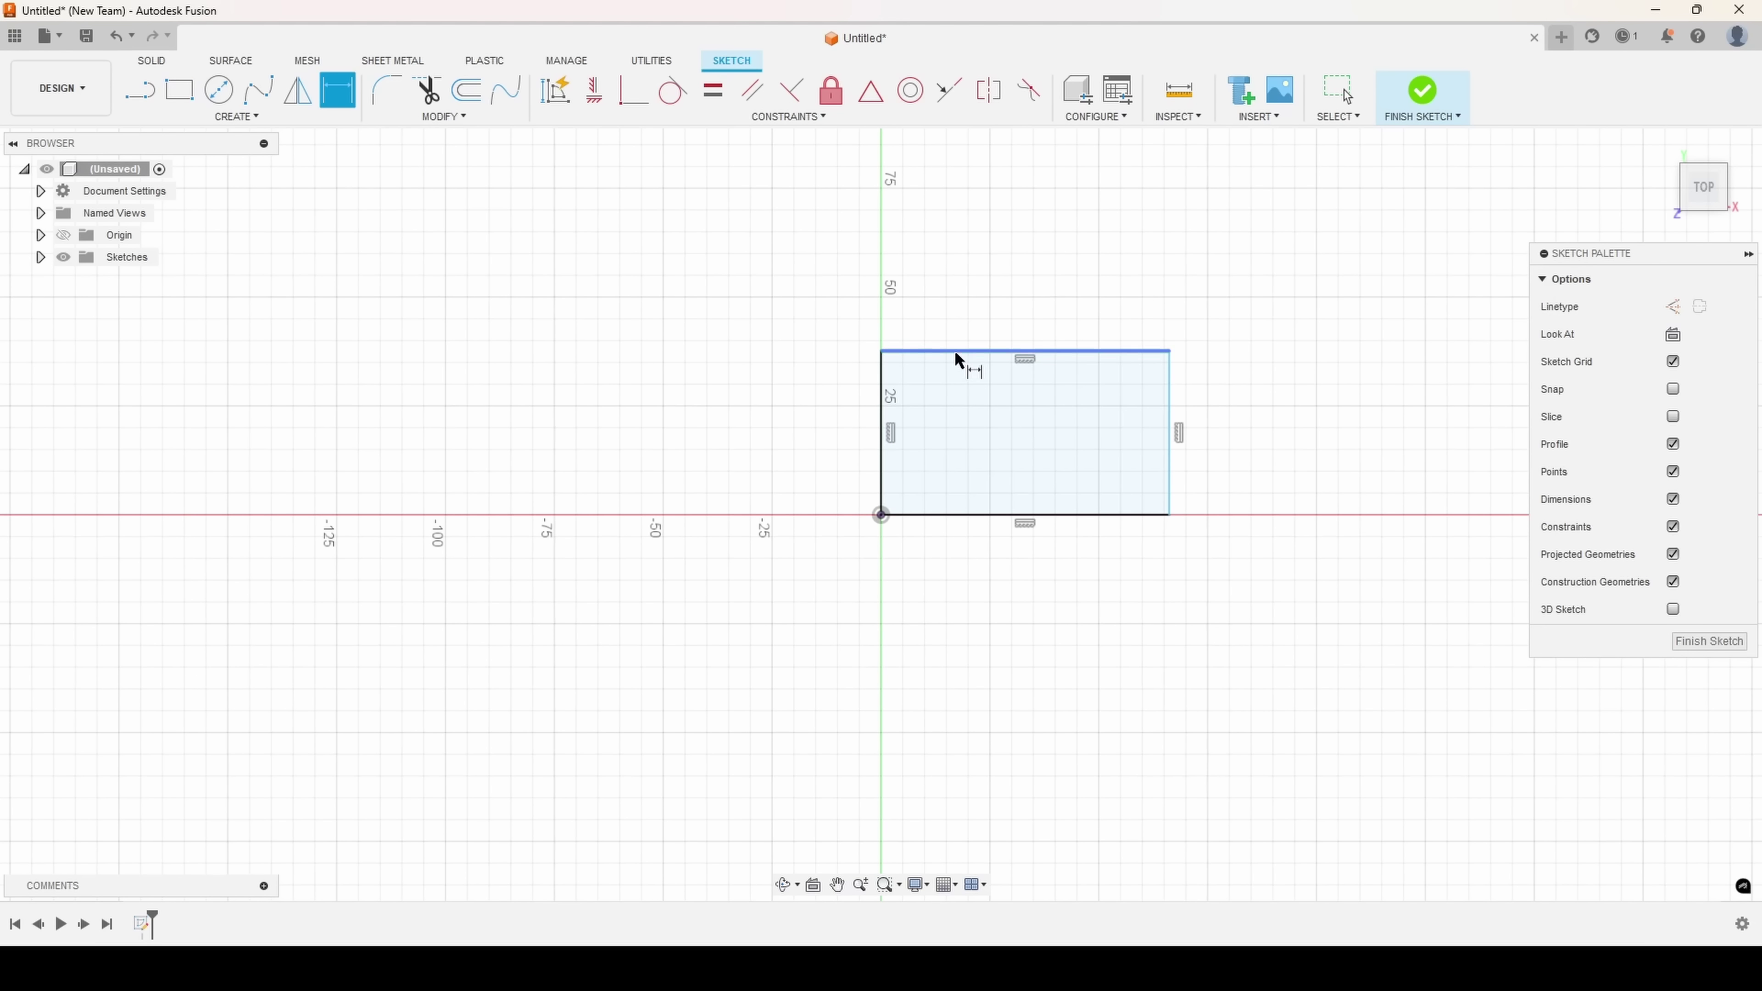
pyautogui.click(973, 515)
pyautogui.click(682, 443)
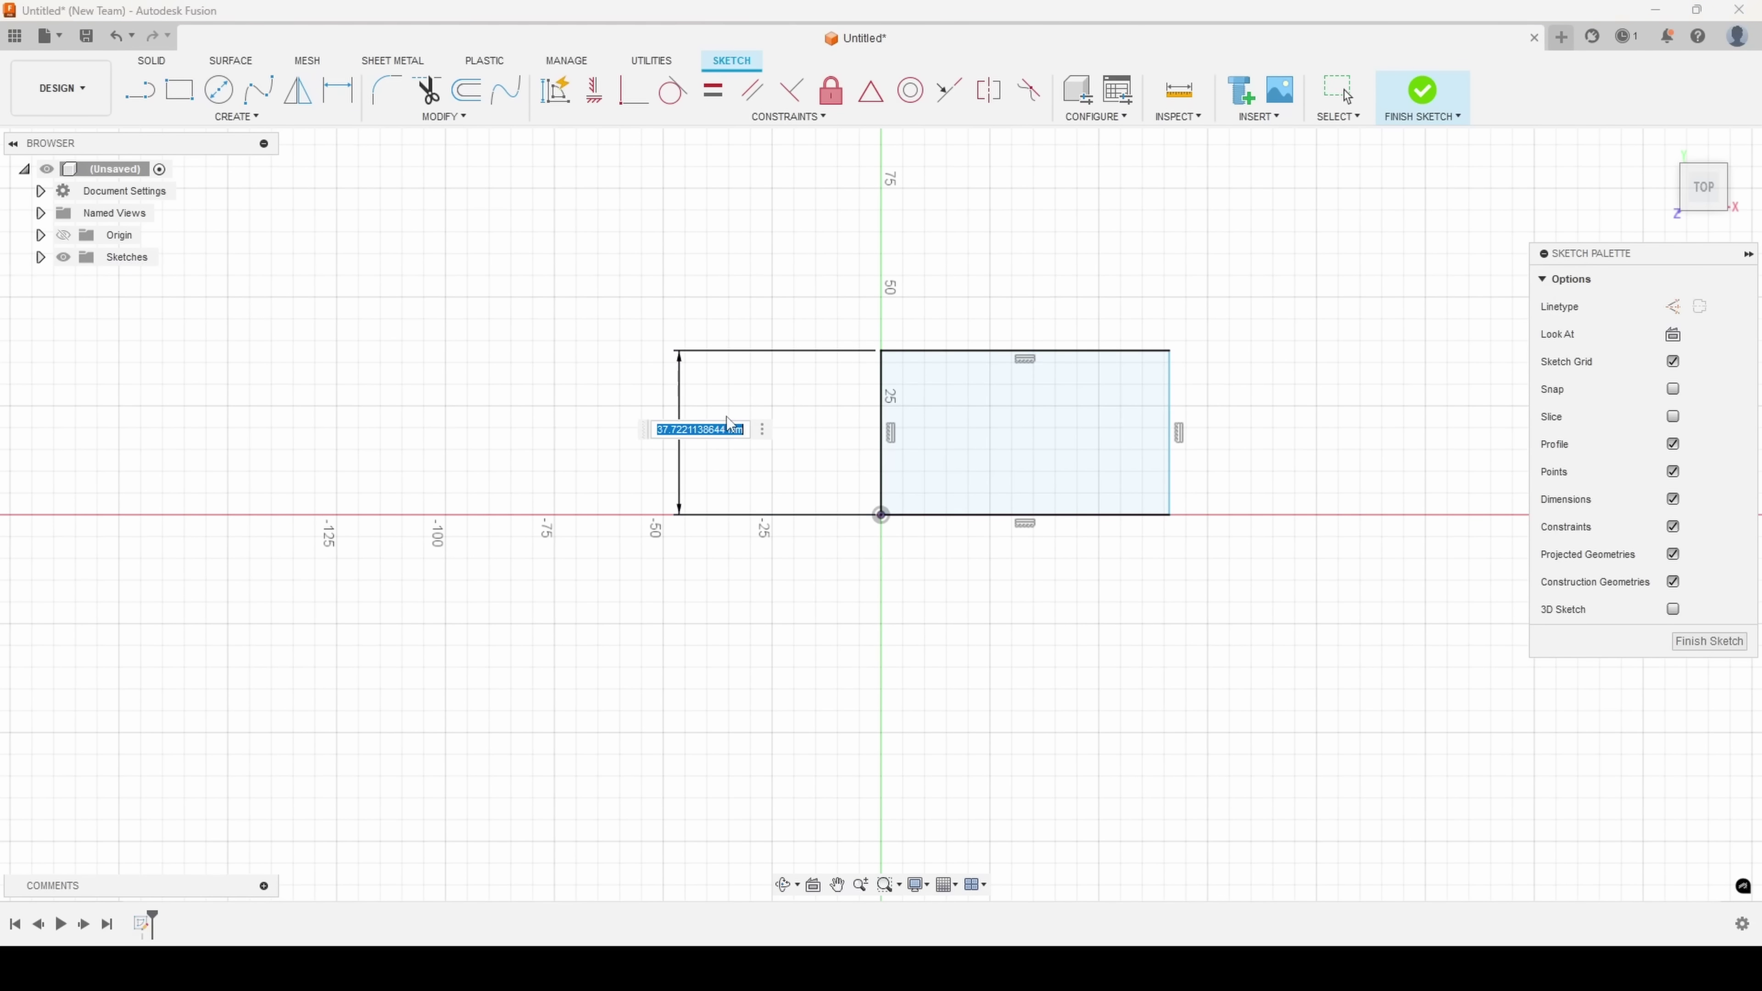
pyautogui.write('Len')
pyautogui.press('Return')
pyautogui.press('Return')
# Step: Dimension the rectangle's width with the Width_mm parameter, making it 25 mm
pyautogui.click(879, 345)
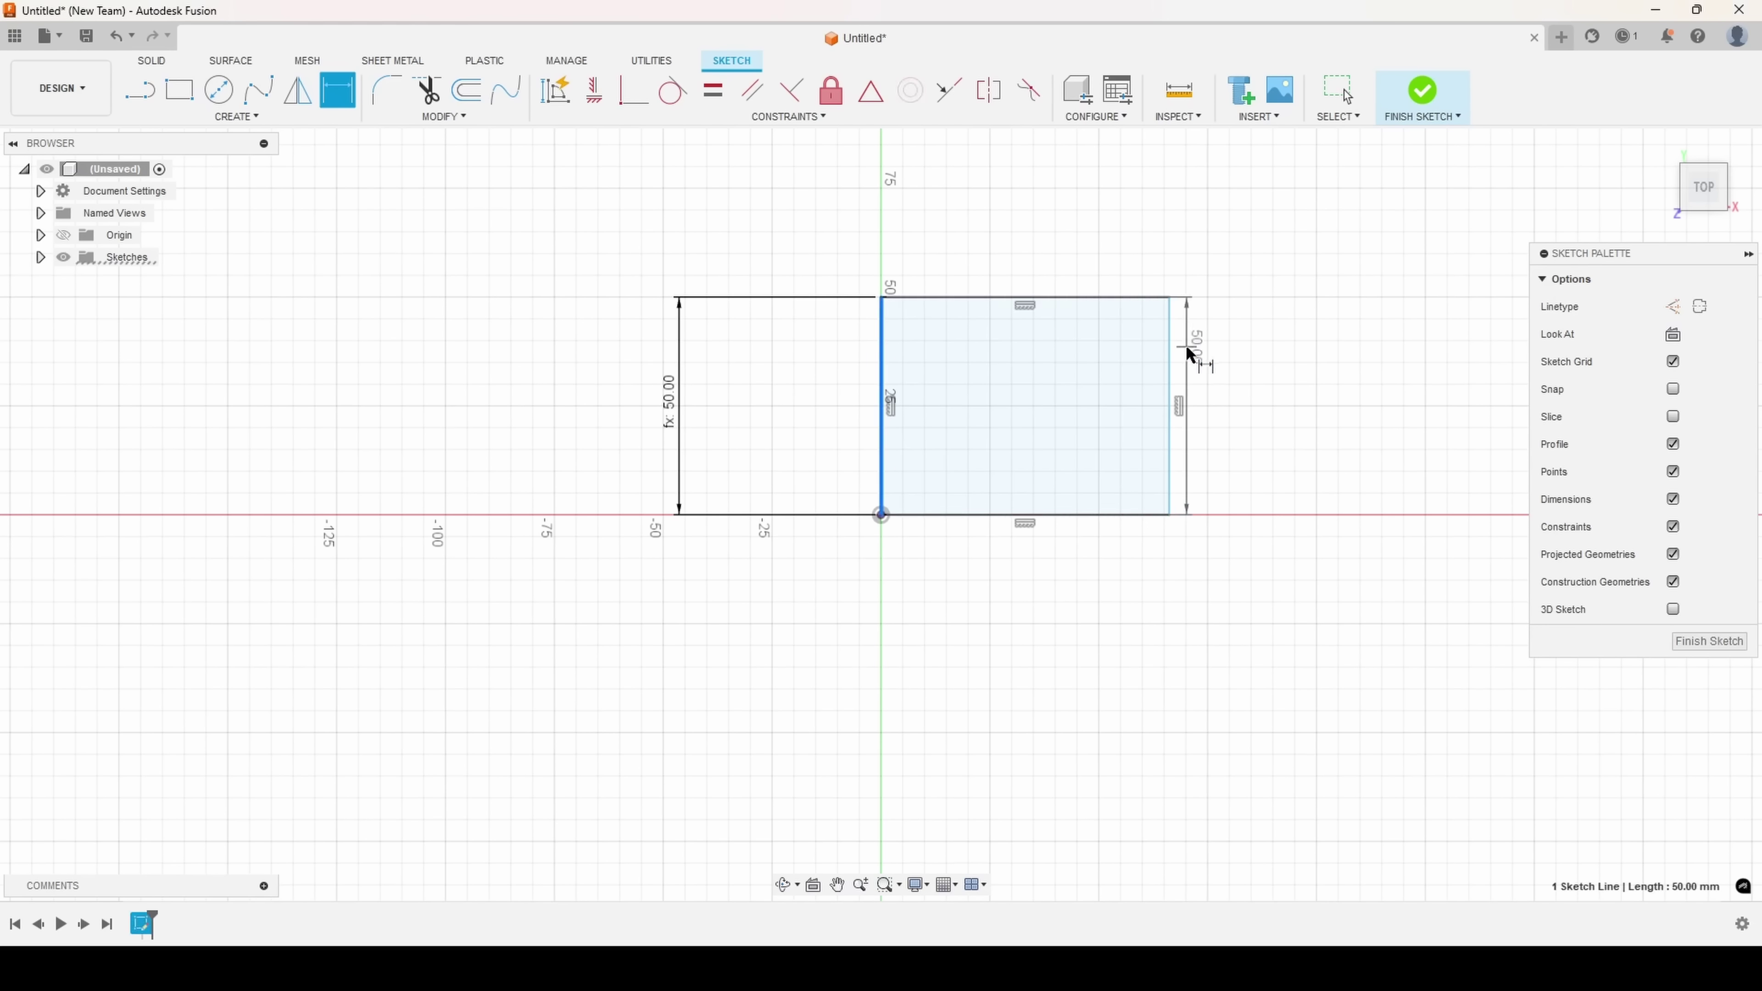
pyautogui.click(1174, 381)
pyautogui.click(1050, 228)
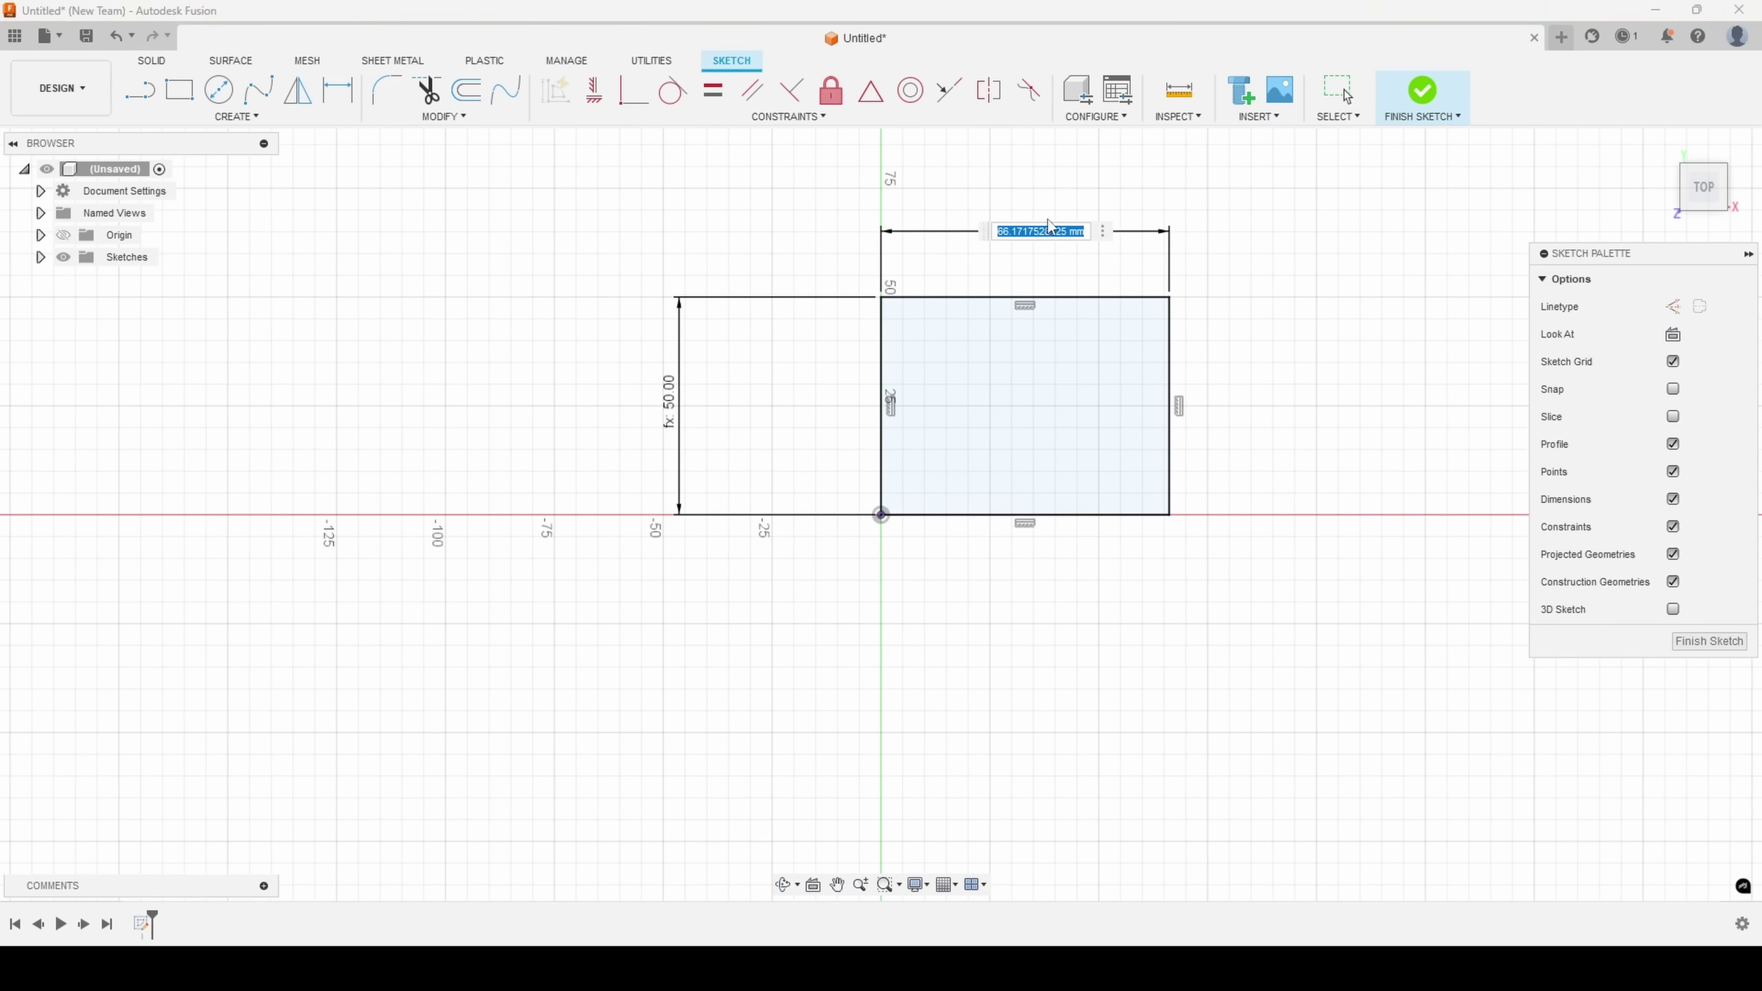
pyautogui.write('Wi')
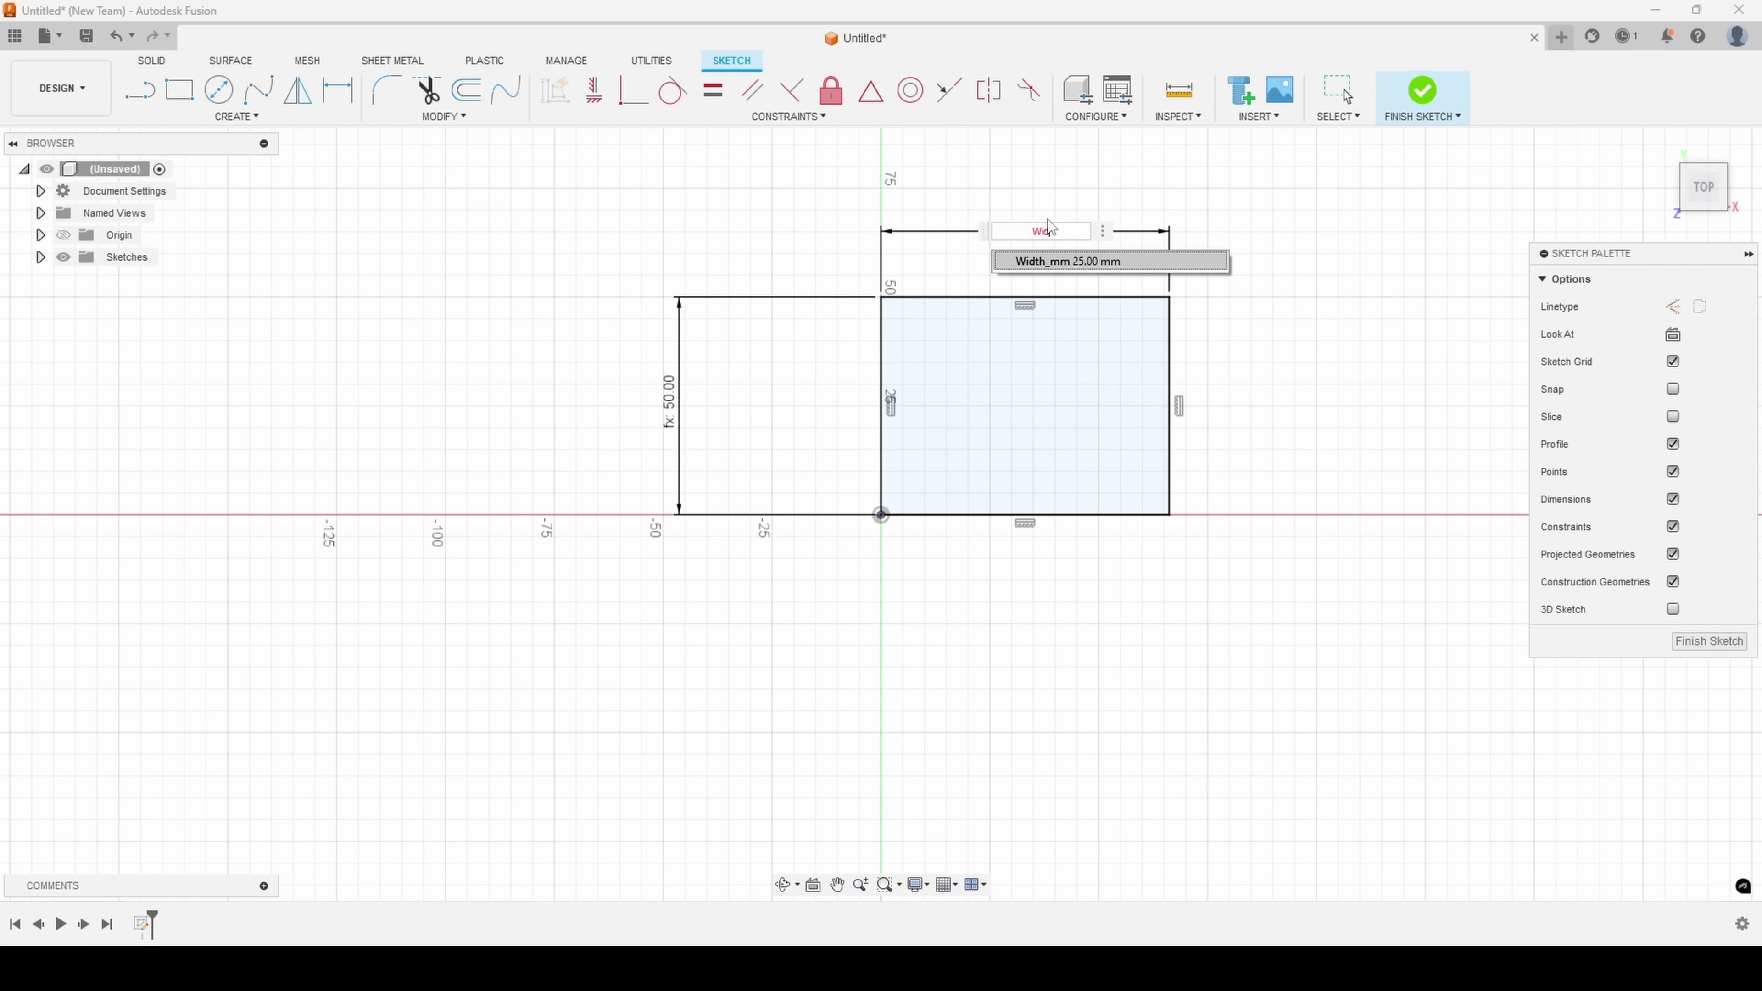
pyautogui.write('d')
pyautogui.press('Return')
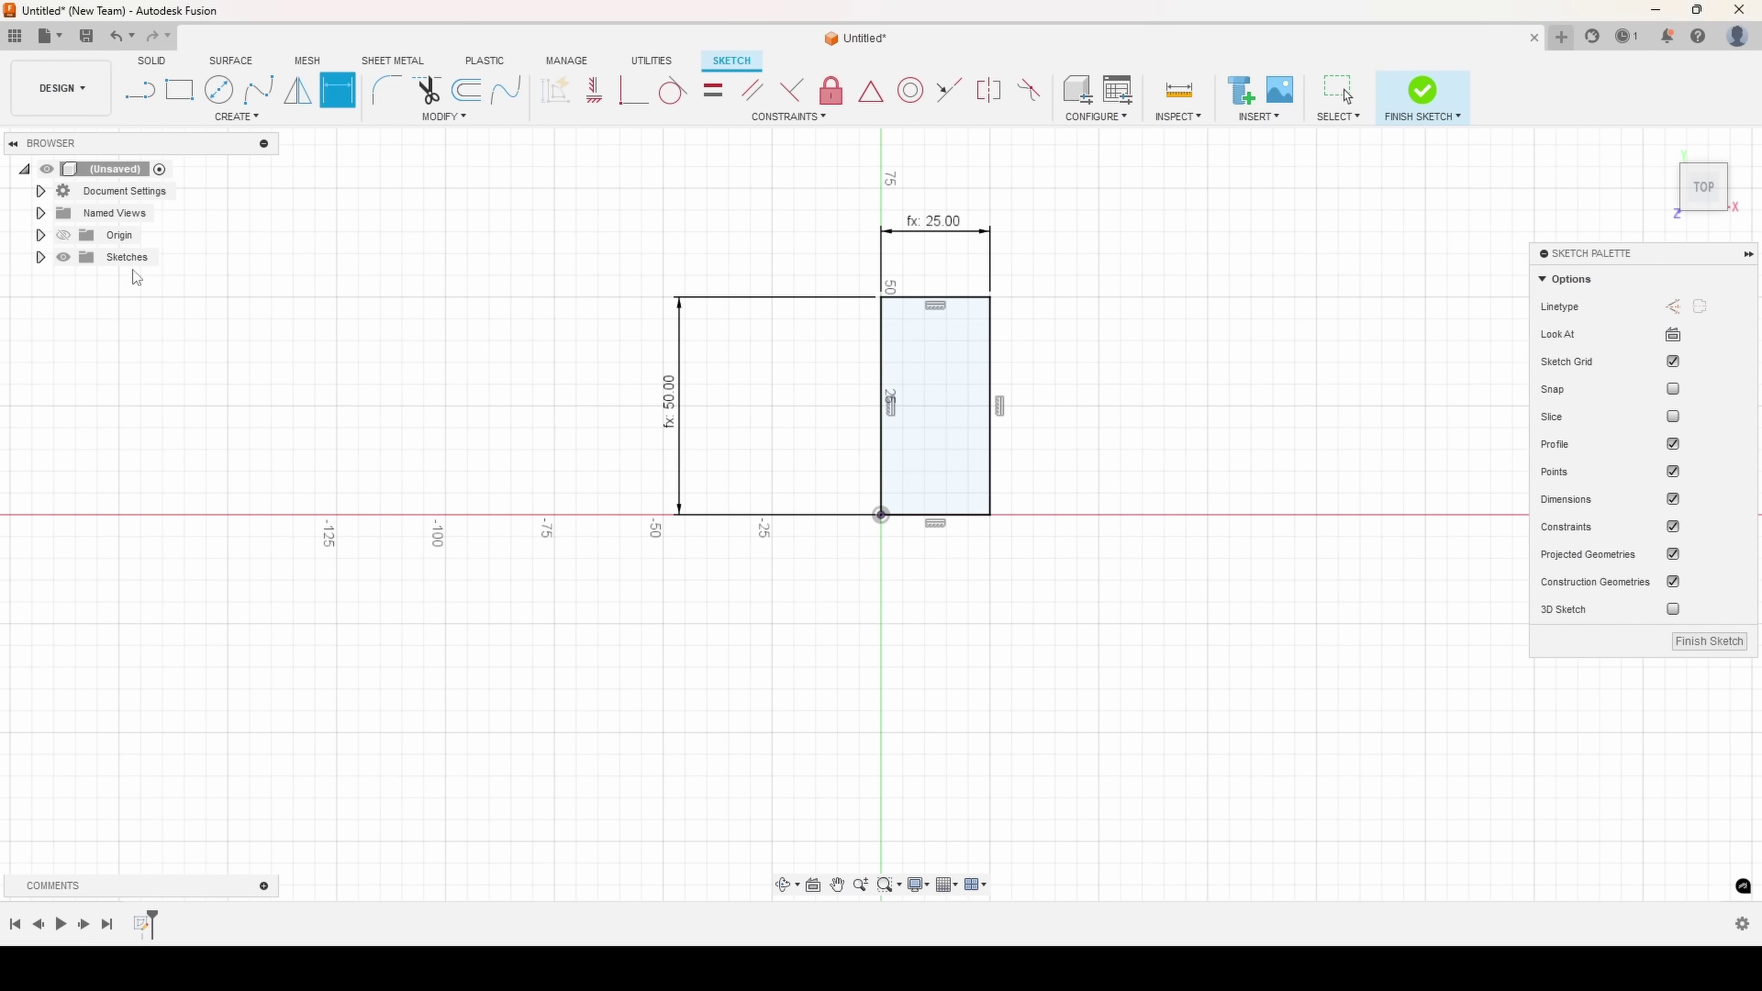
# Step: Finish the sketch and extrude the rectangle 10 mm, matching Height_mm
pyautogui.click(148, 62)
pyautogui.click(189, 92)
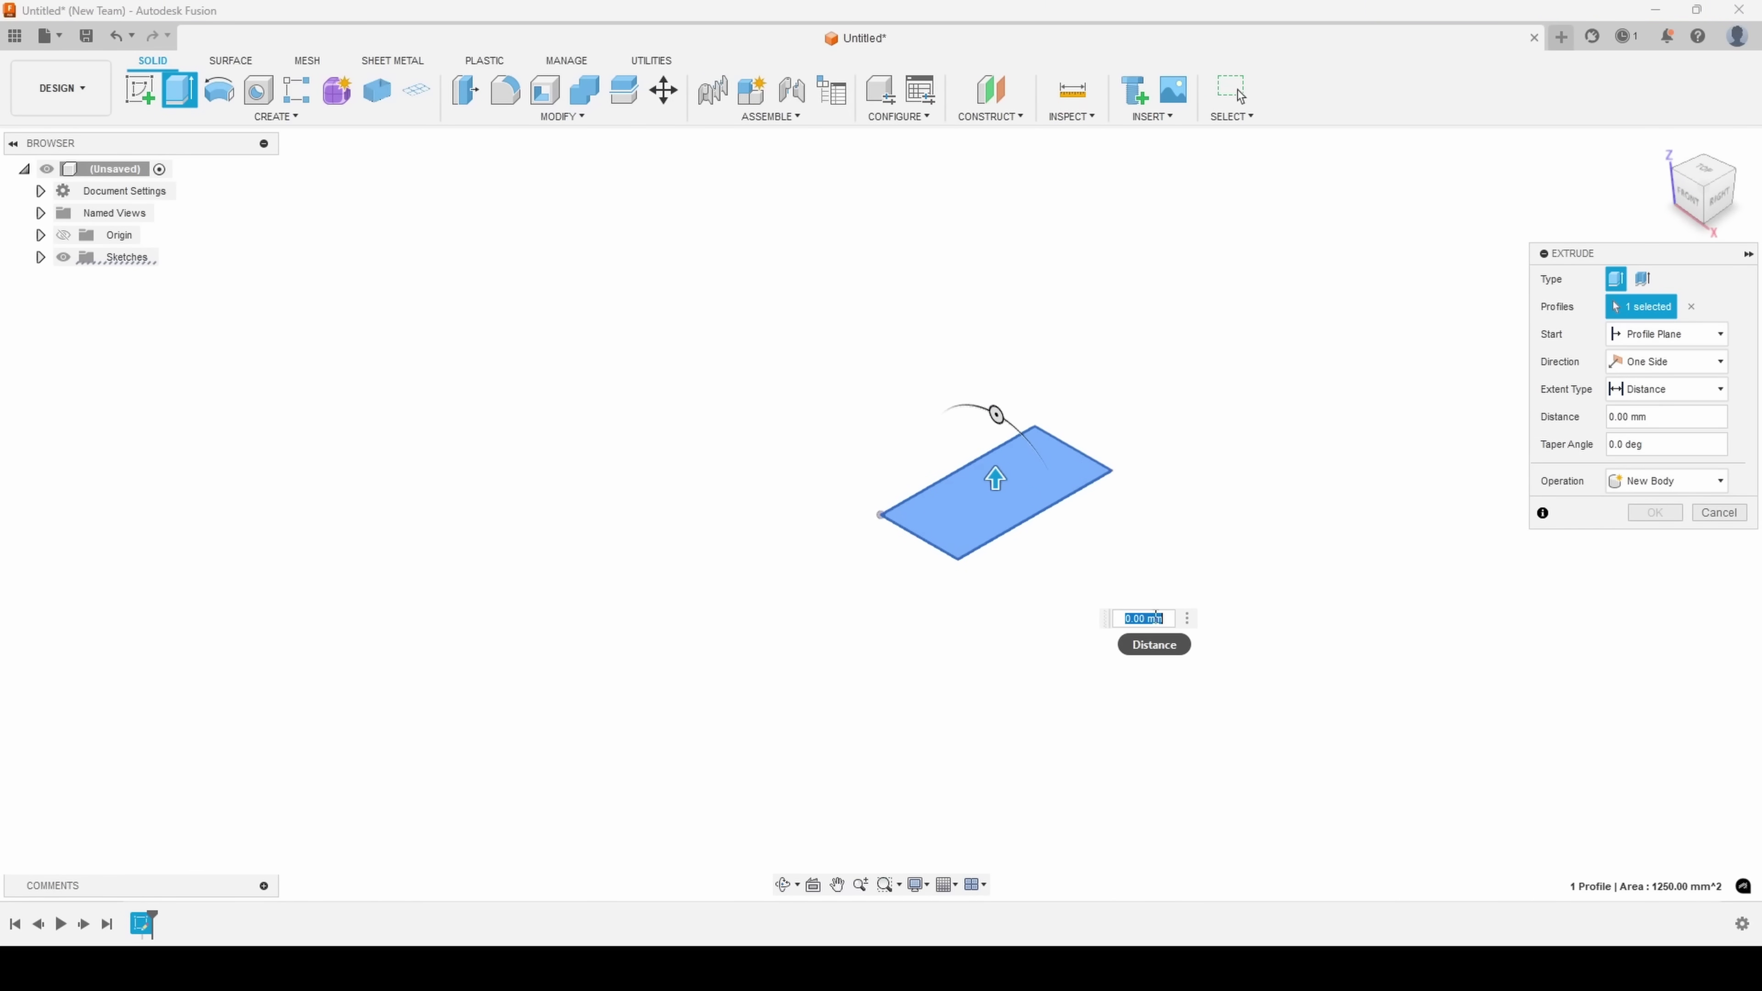
pyautogui.write('10')
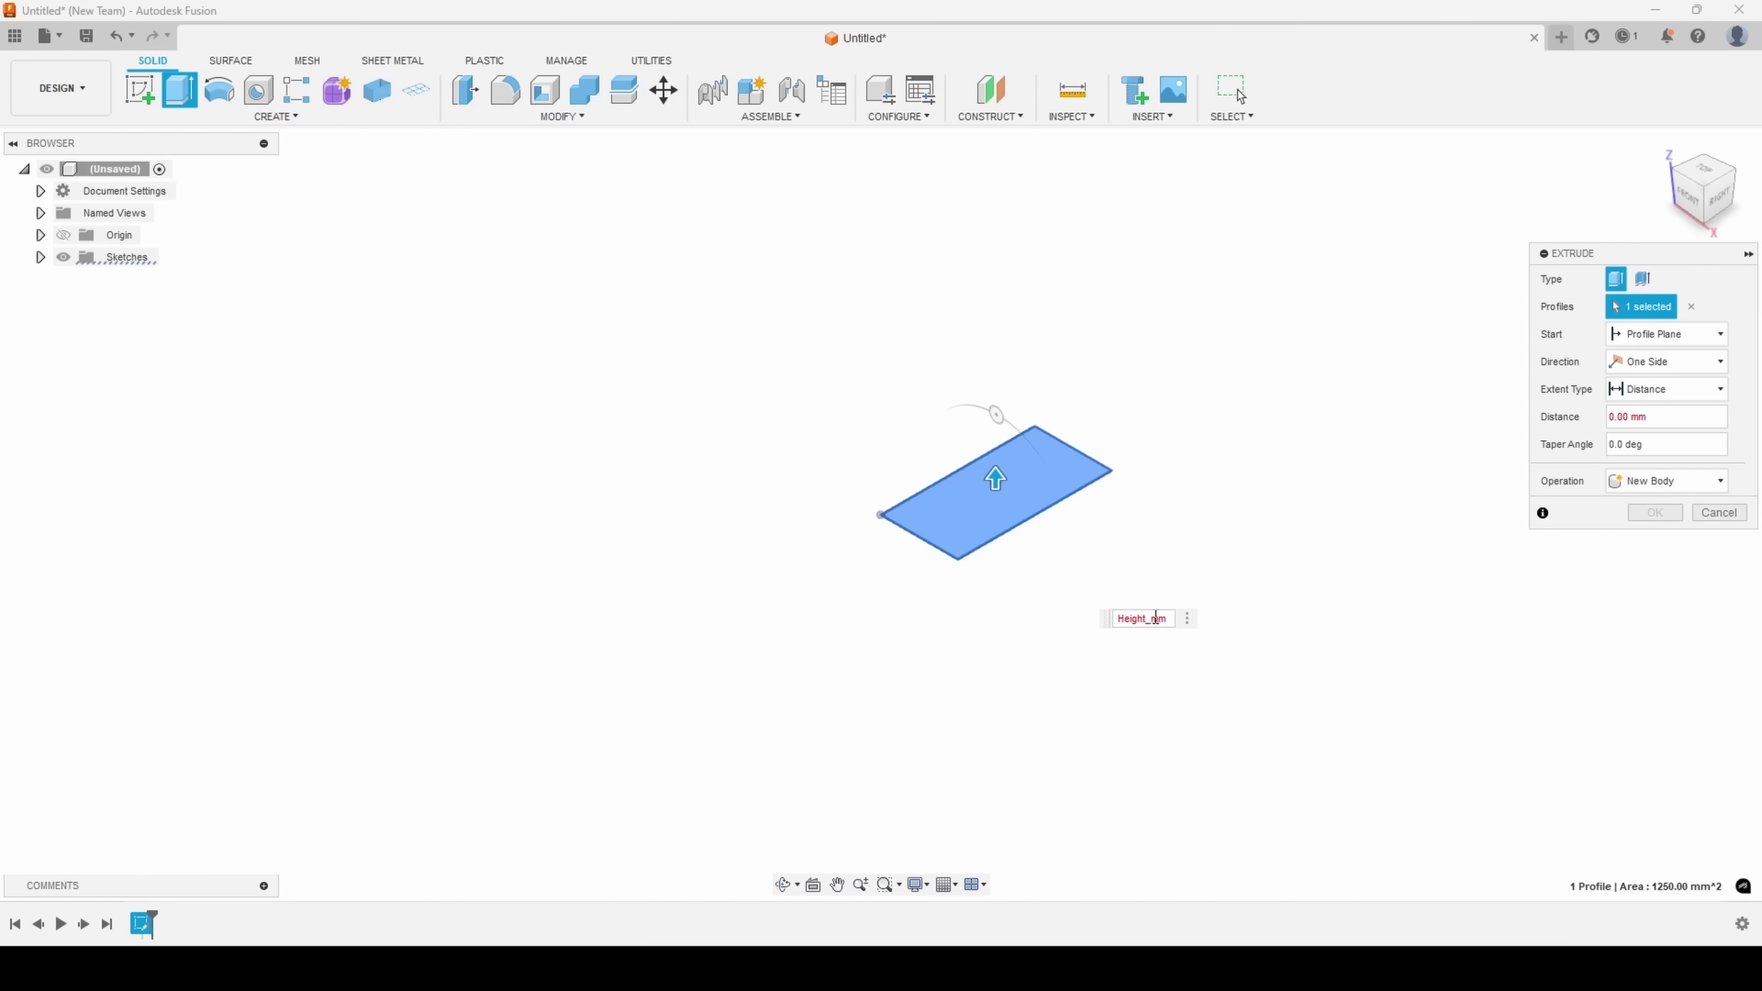
pyautogui.press('Return')
pyautogui.scroll(4, 1034, 444)
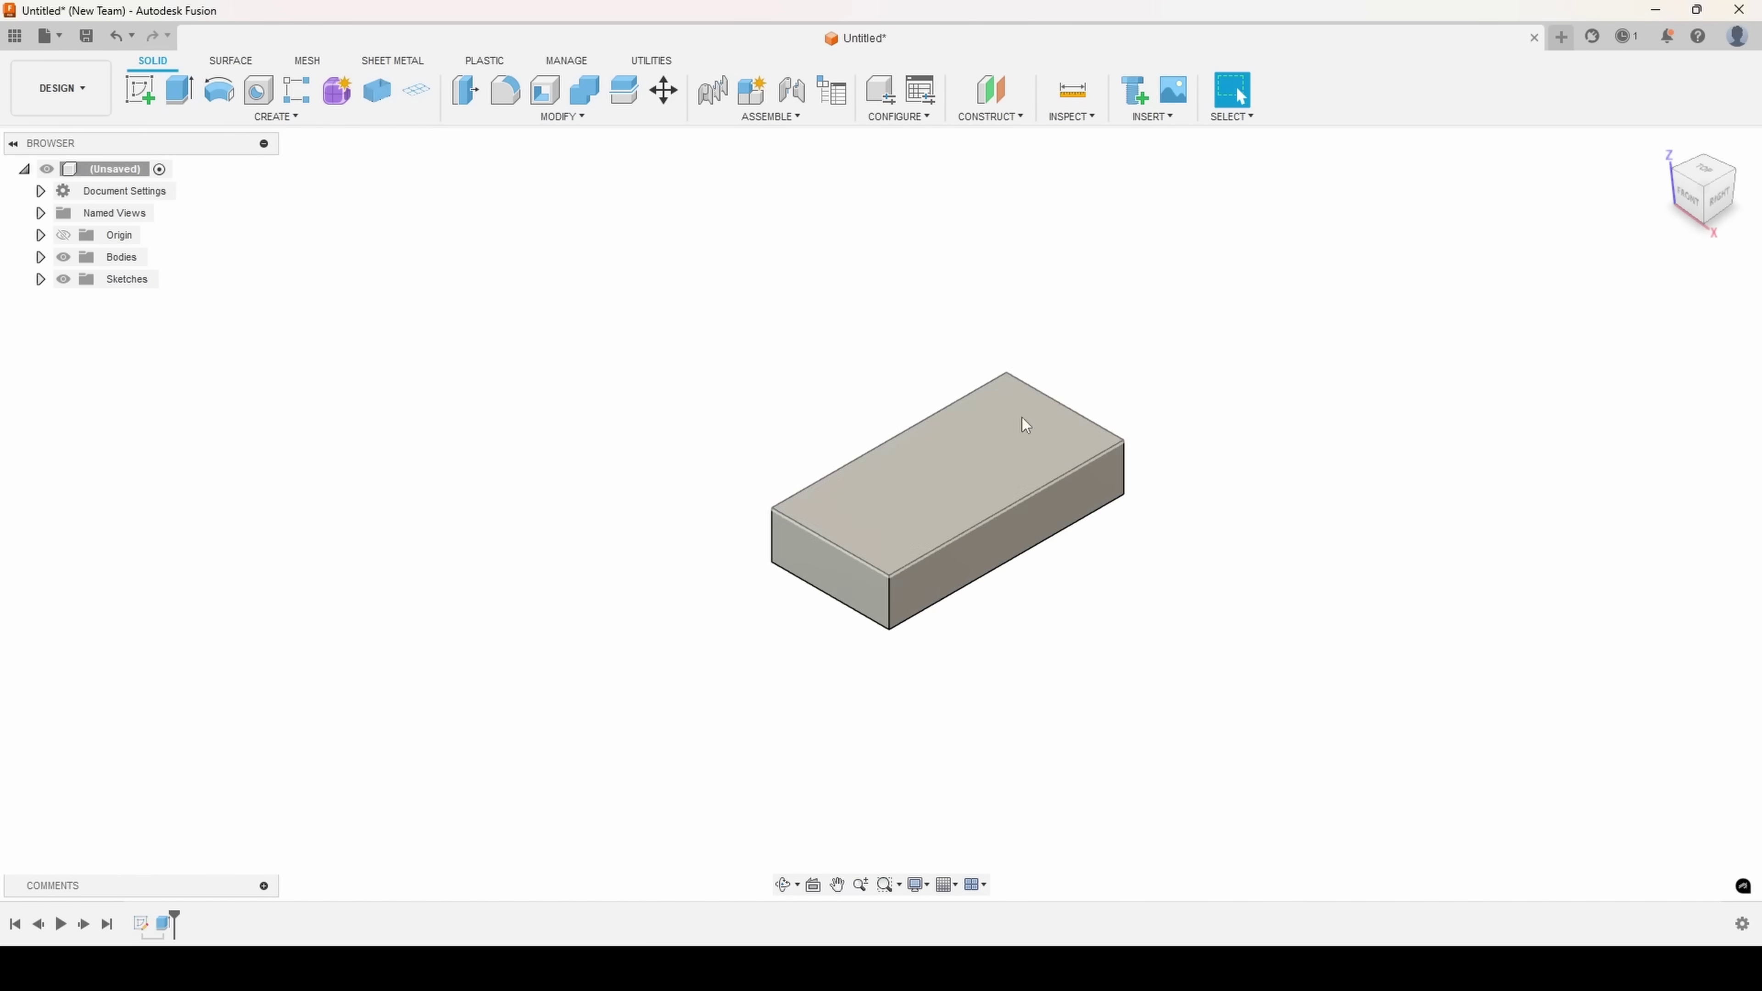
# Step: Shell the box from its top face with WallThickness_mm walls into an open-top bin
pyautogui.click(546, 91)
pyautogui.click(964, 418)
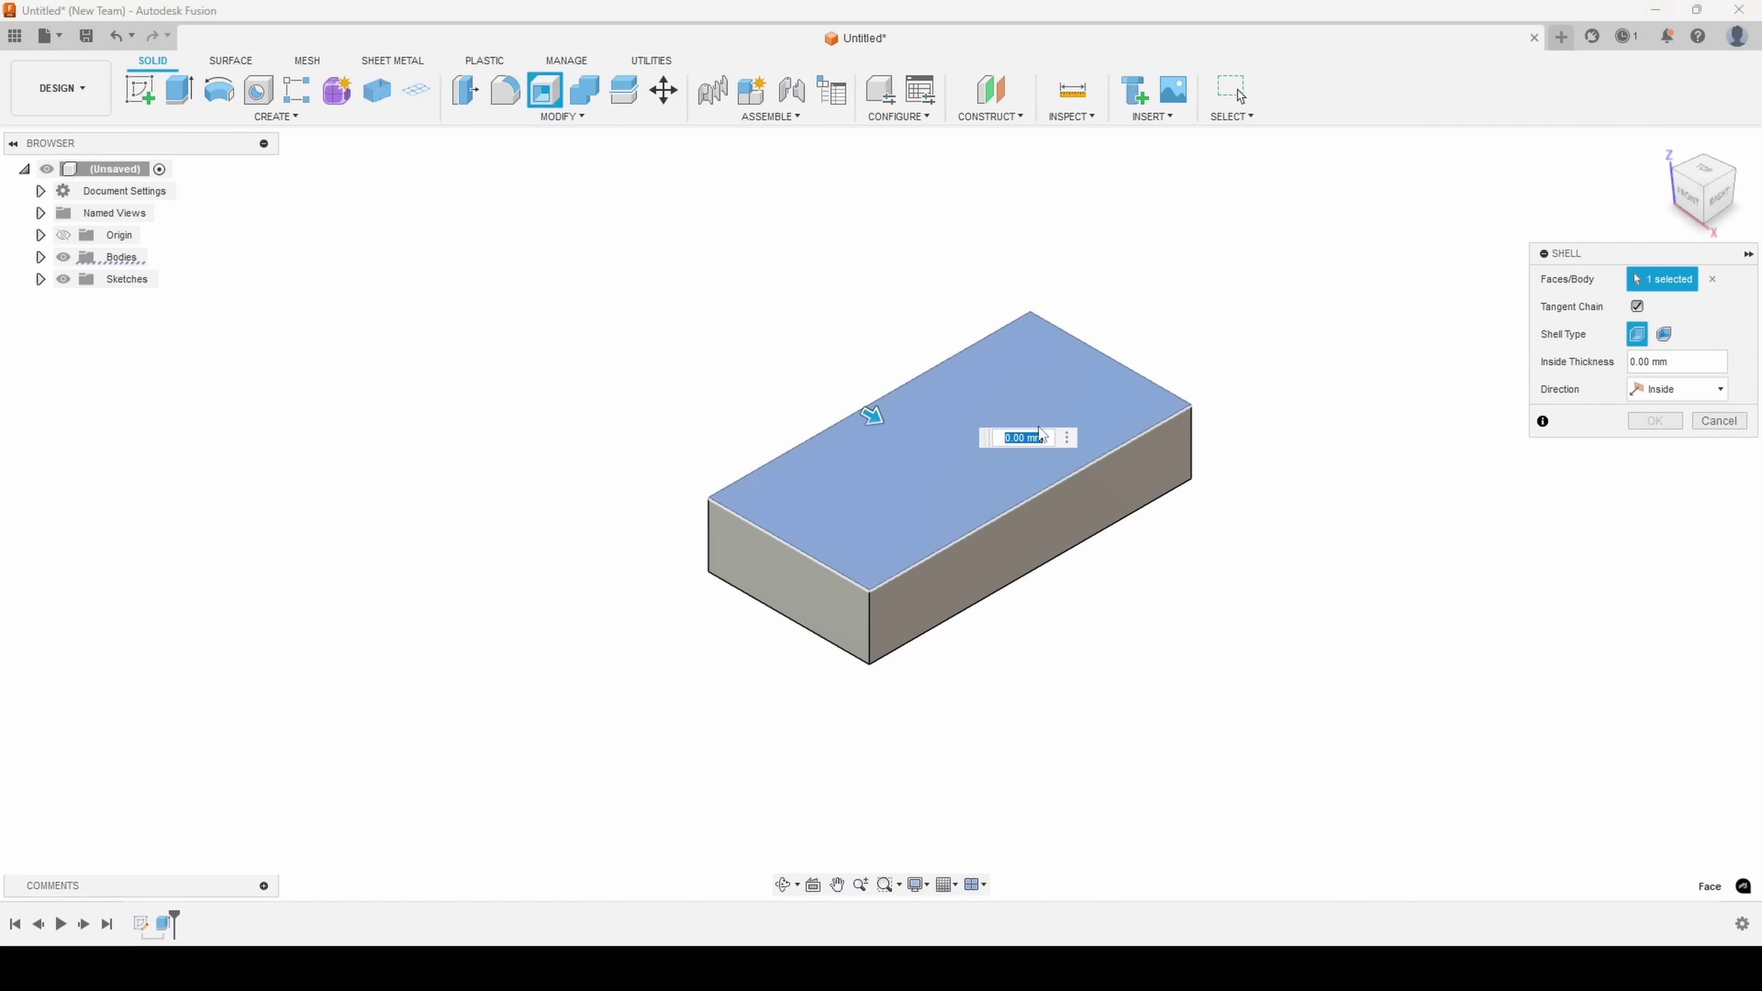
pyautogui.write('2')
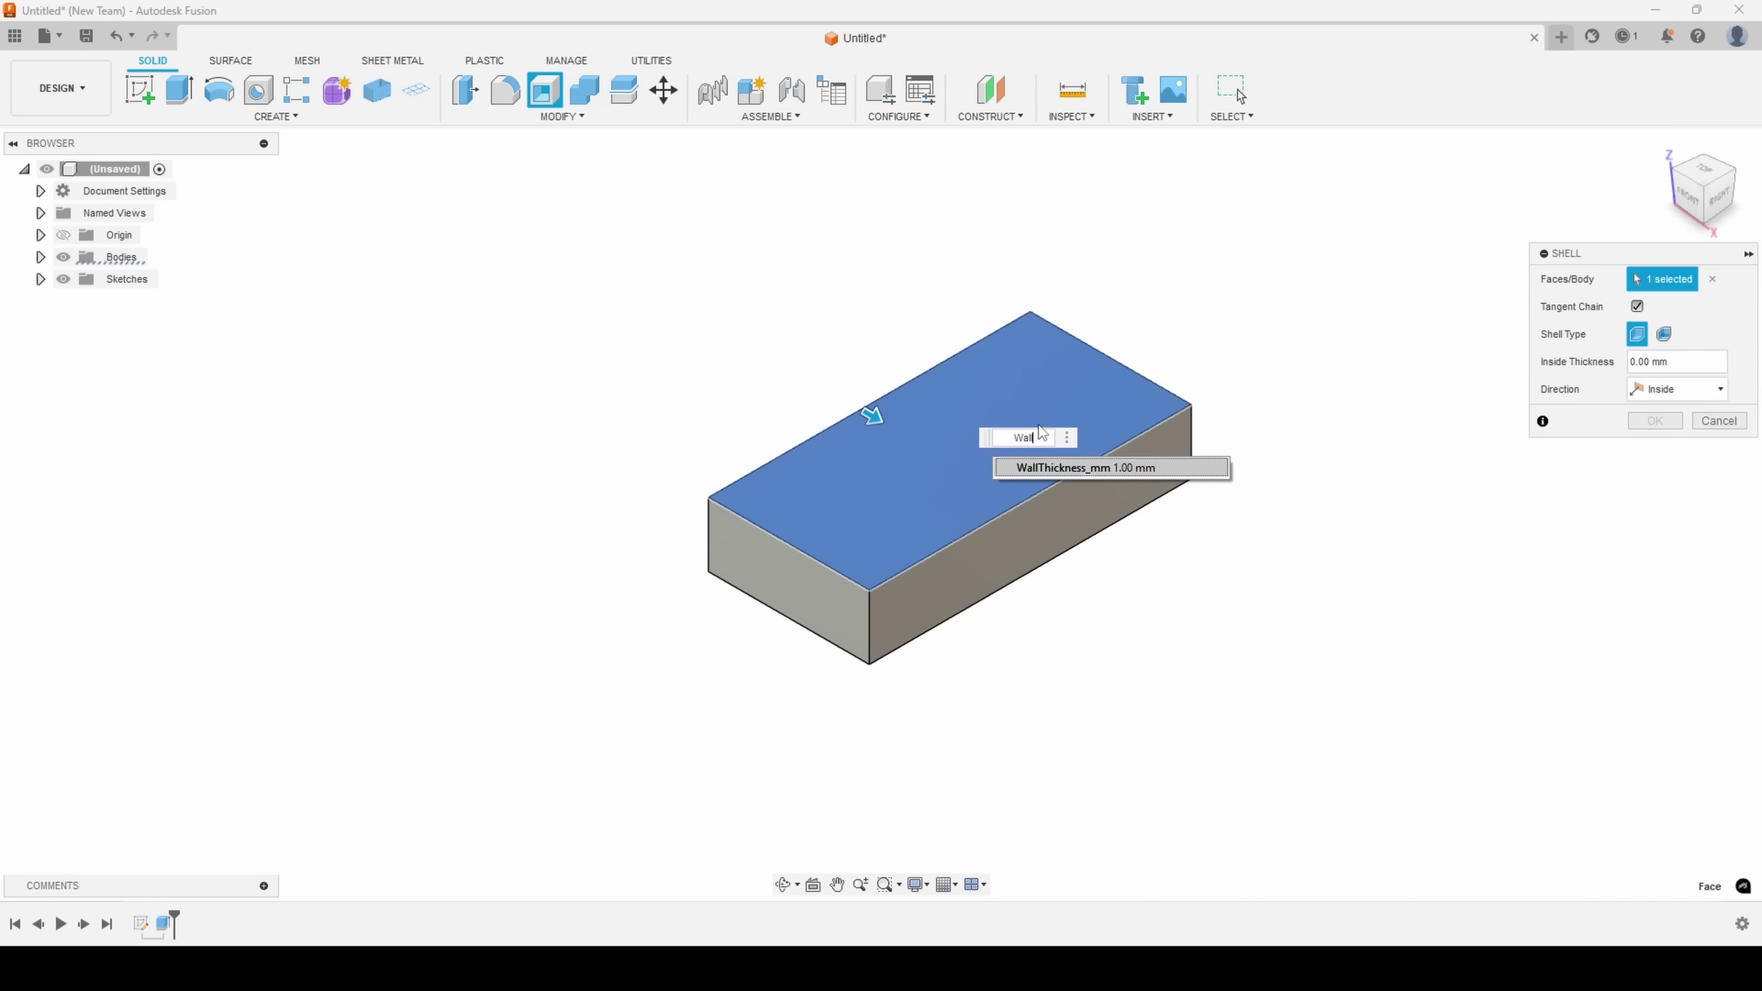
pyautogui.press('Return')
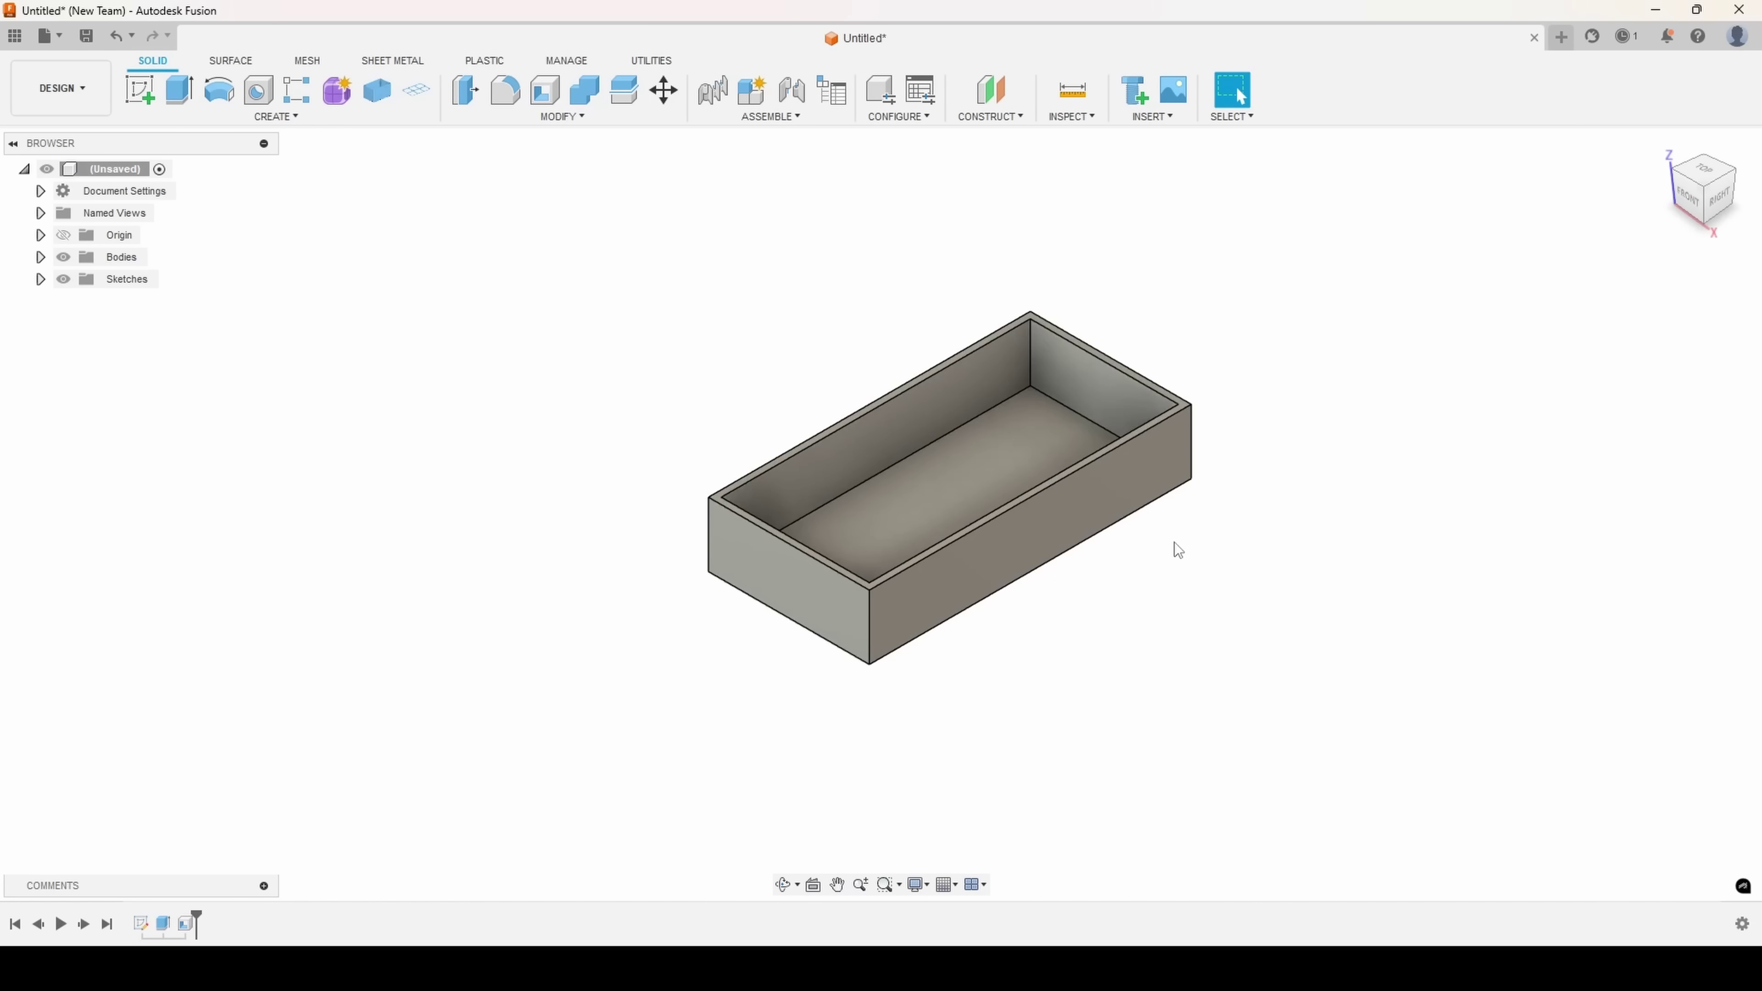
pyautogui.keyDown('shift'); pyautogui.moveTo(1174, 543); pyautogui.dragTo(1113, 583, button='middle'); pyautogui.keyUp('shift')
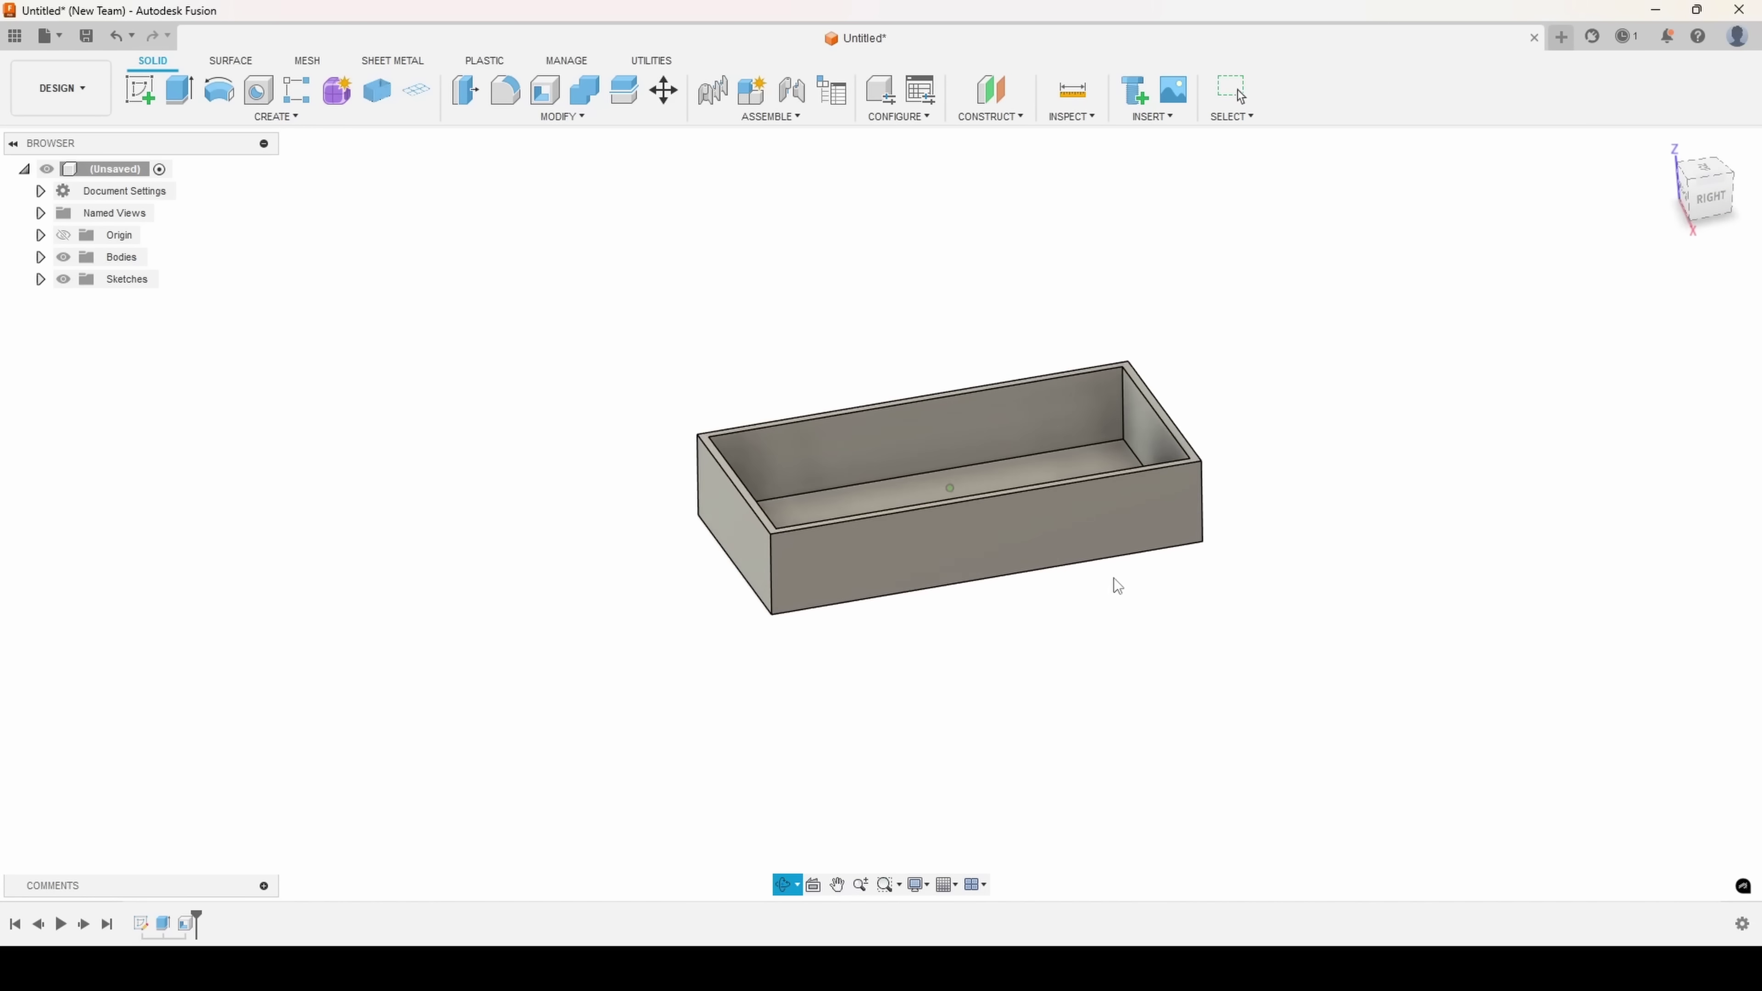
pyautogui.click(575, 115)
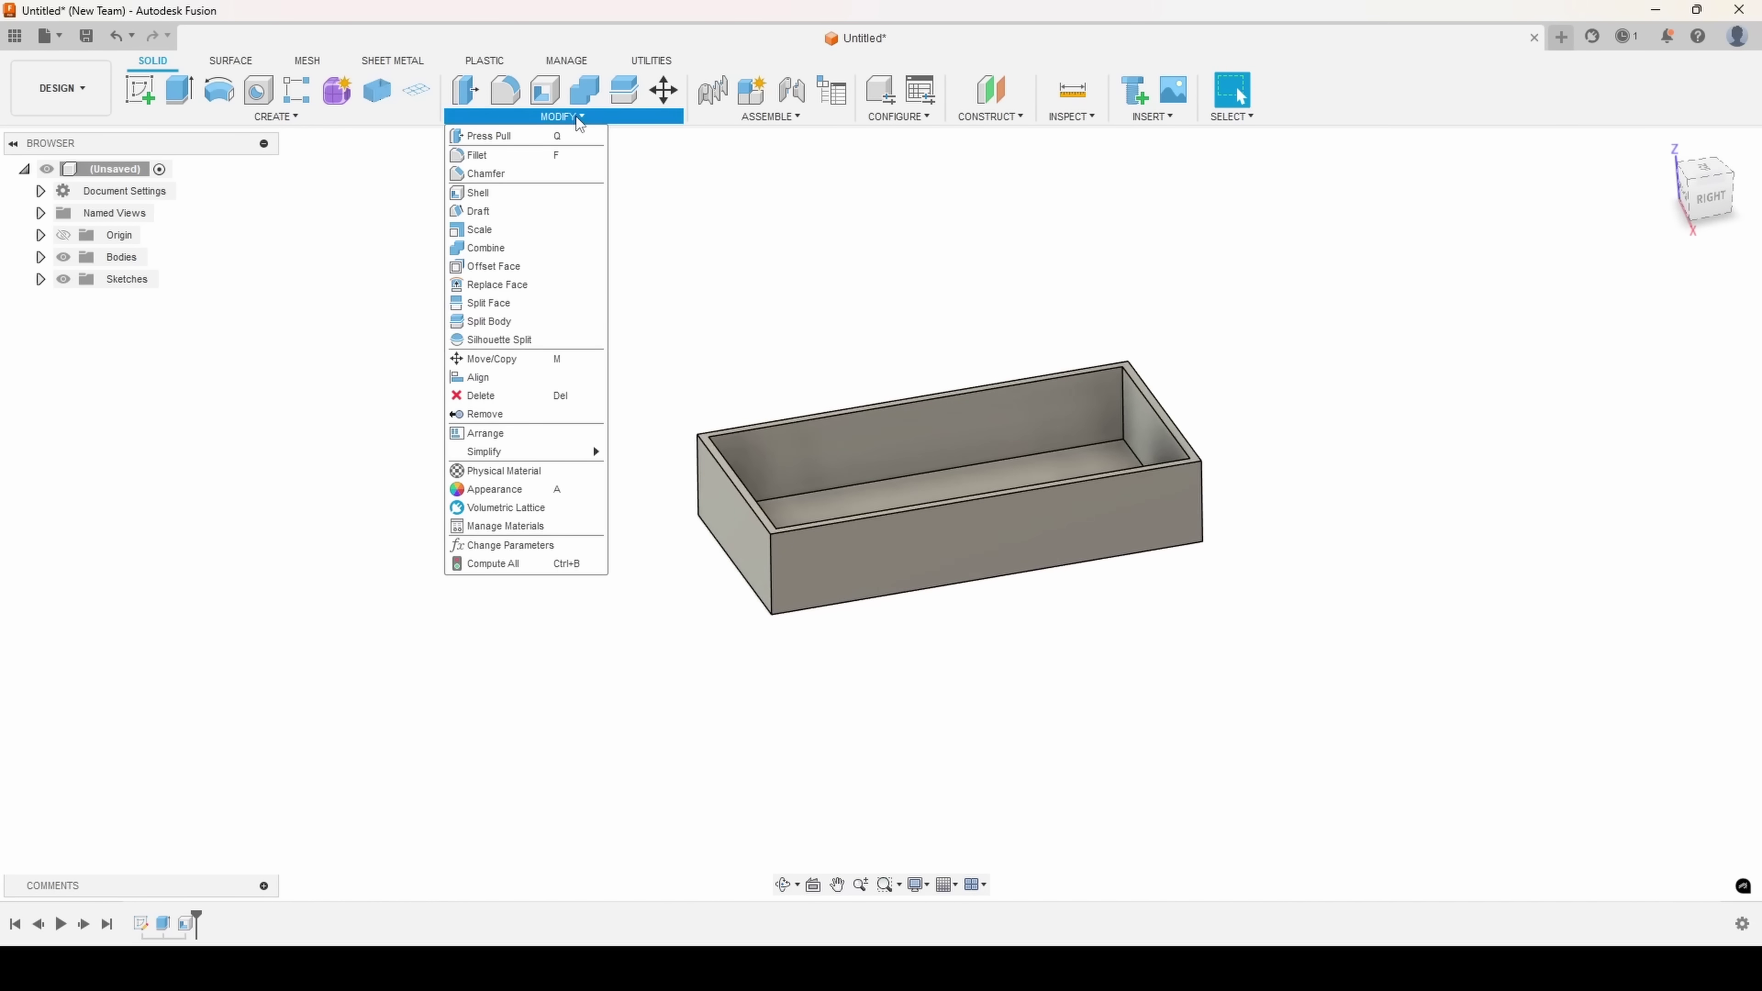
pyautogui.click(502, 545)
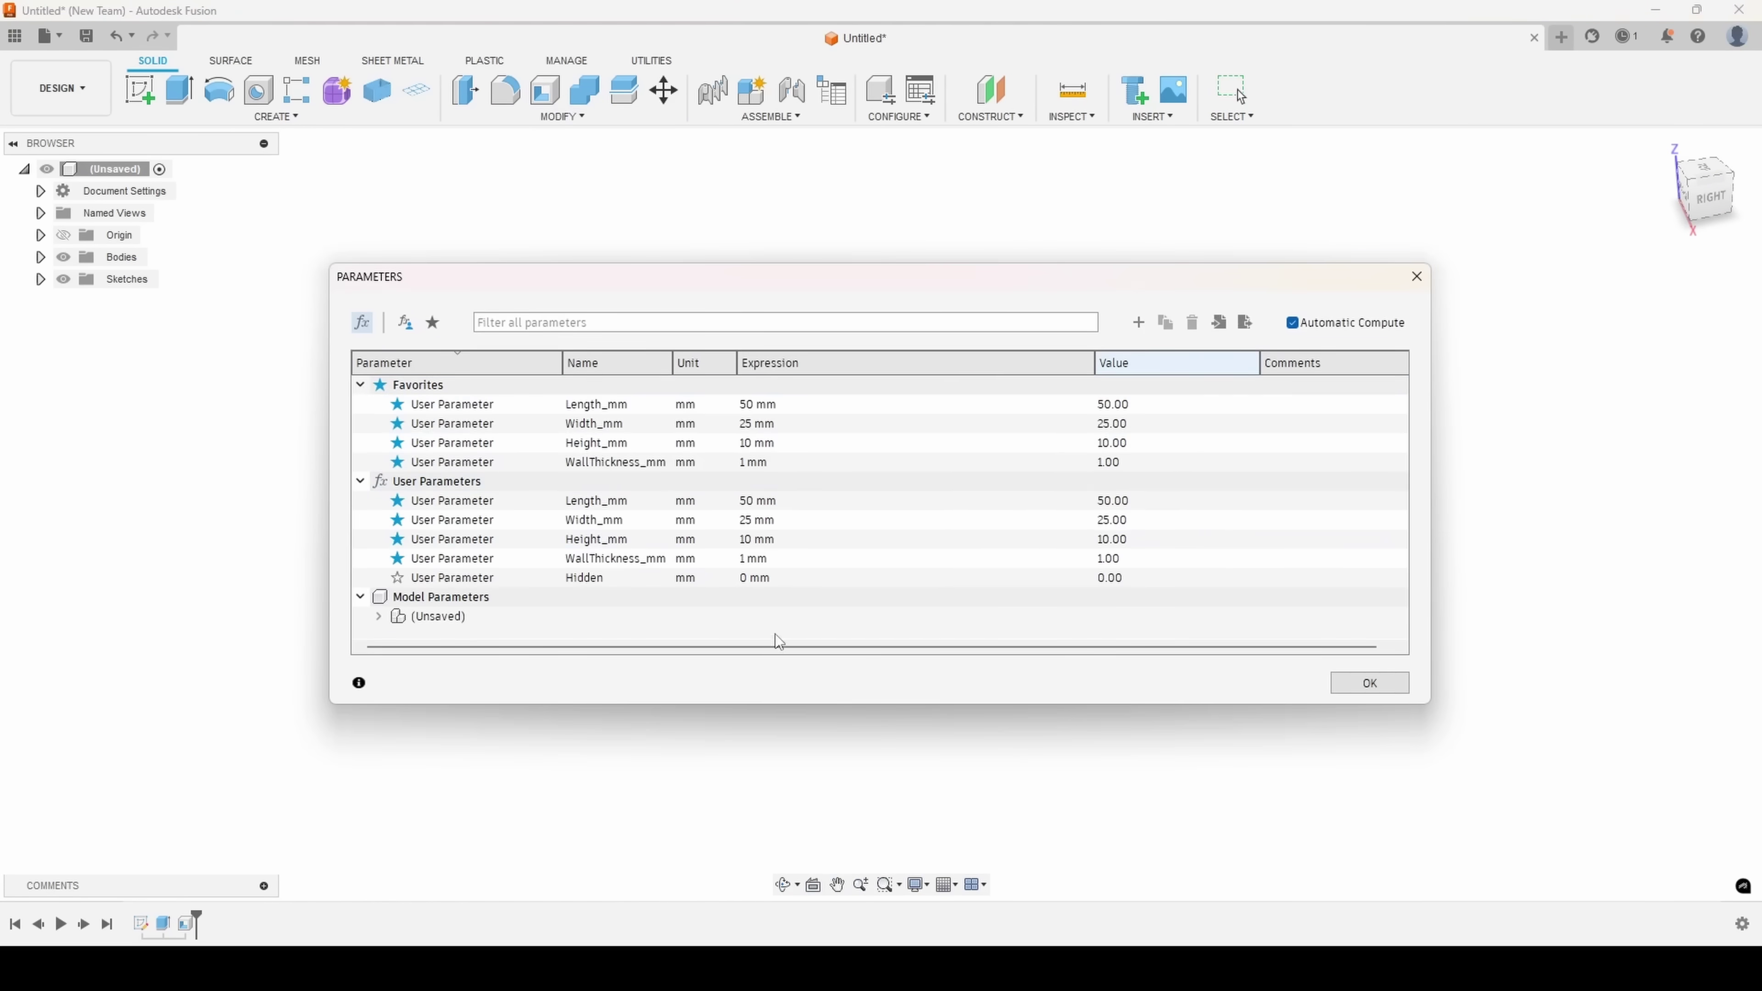
pyautogui.moveTo(838, 295); pyautogui.dragTo(615, 514)
pyautogui.click(531, 752)
pyautogui.click(531, 752)
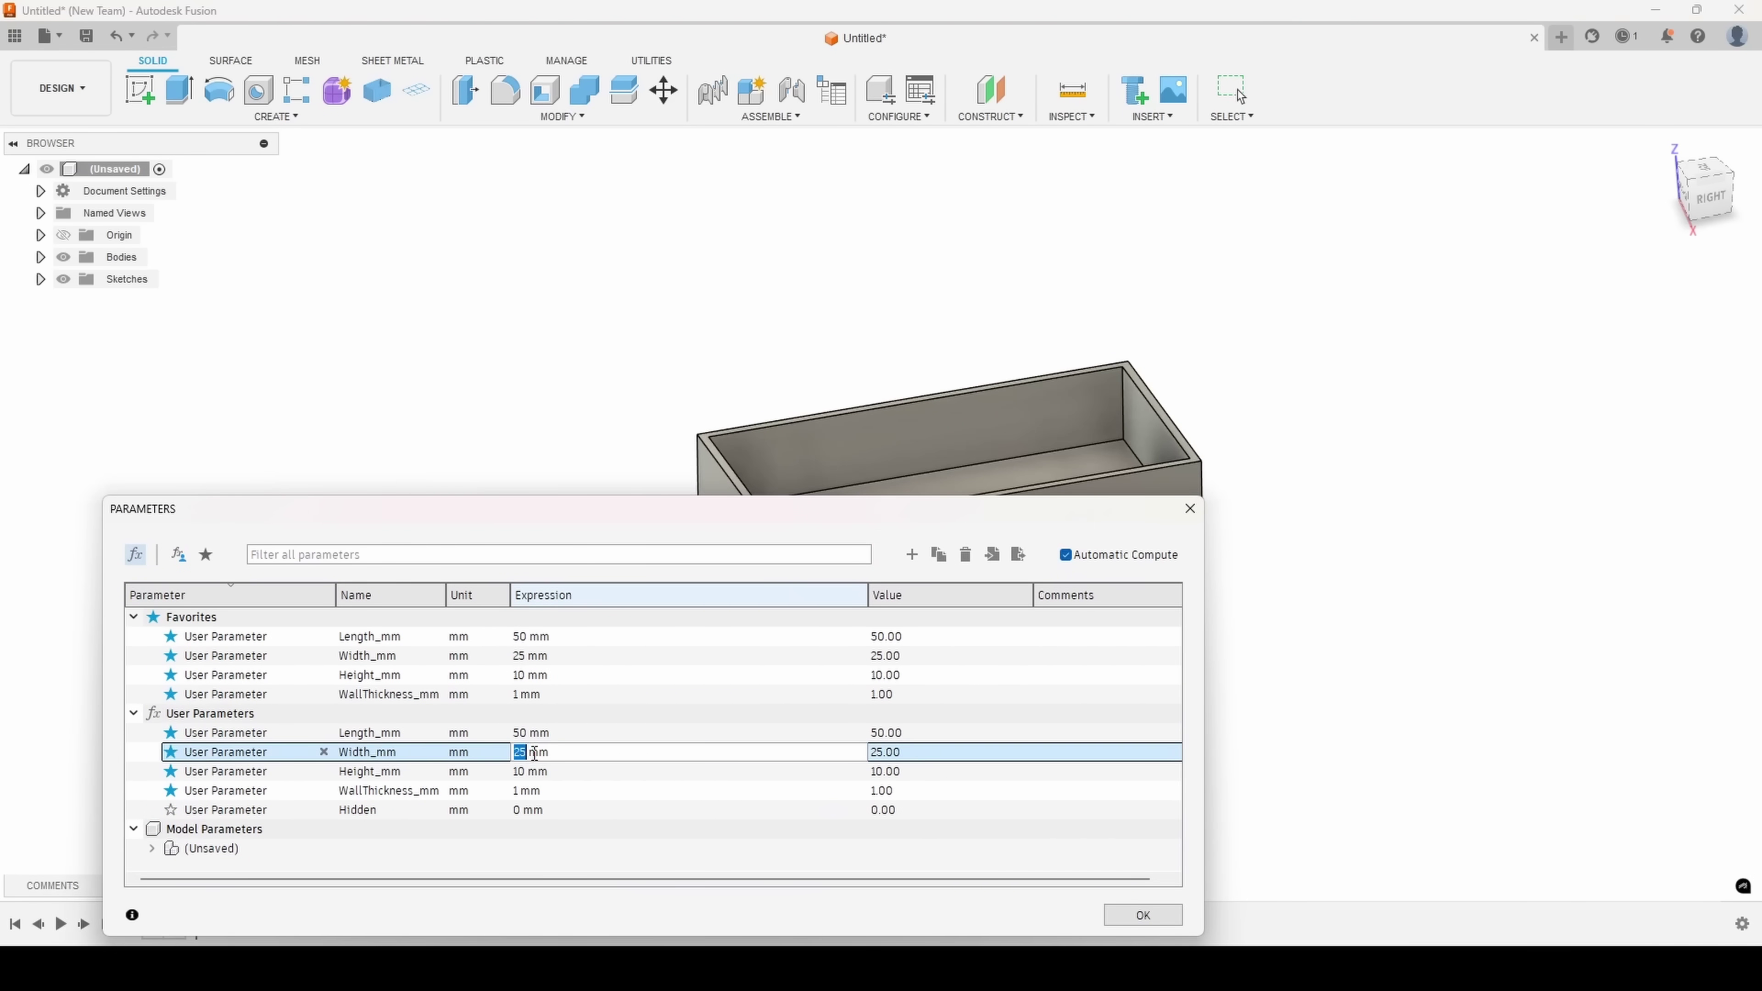
pyautogui.write('40')
pyautogui.press('Return')
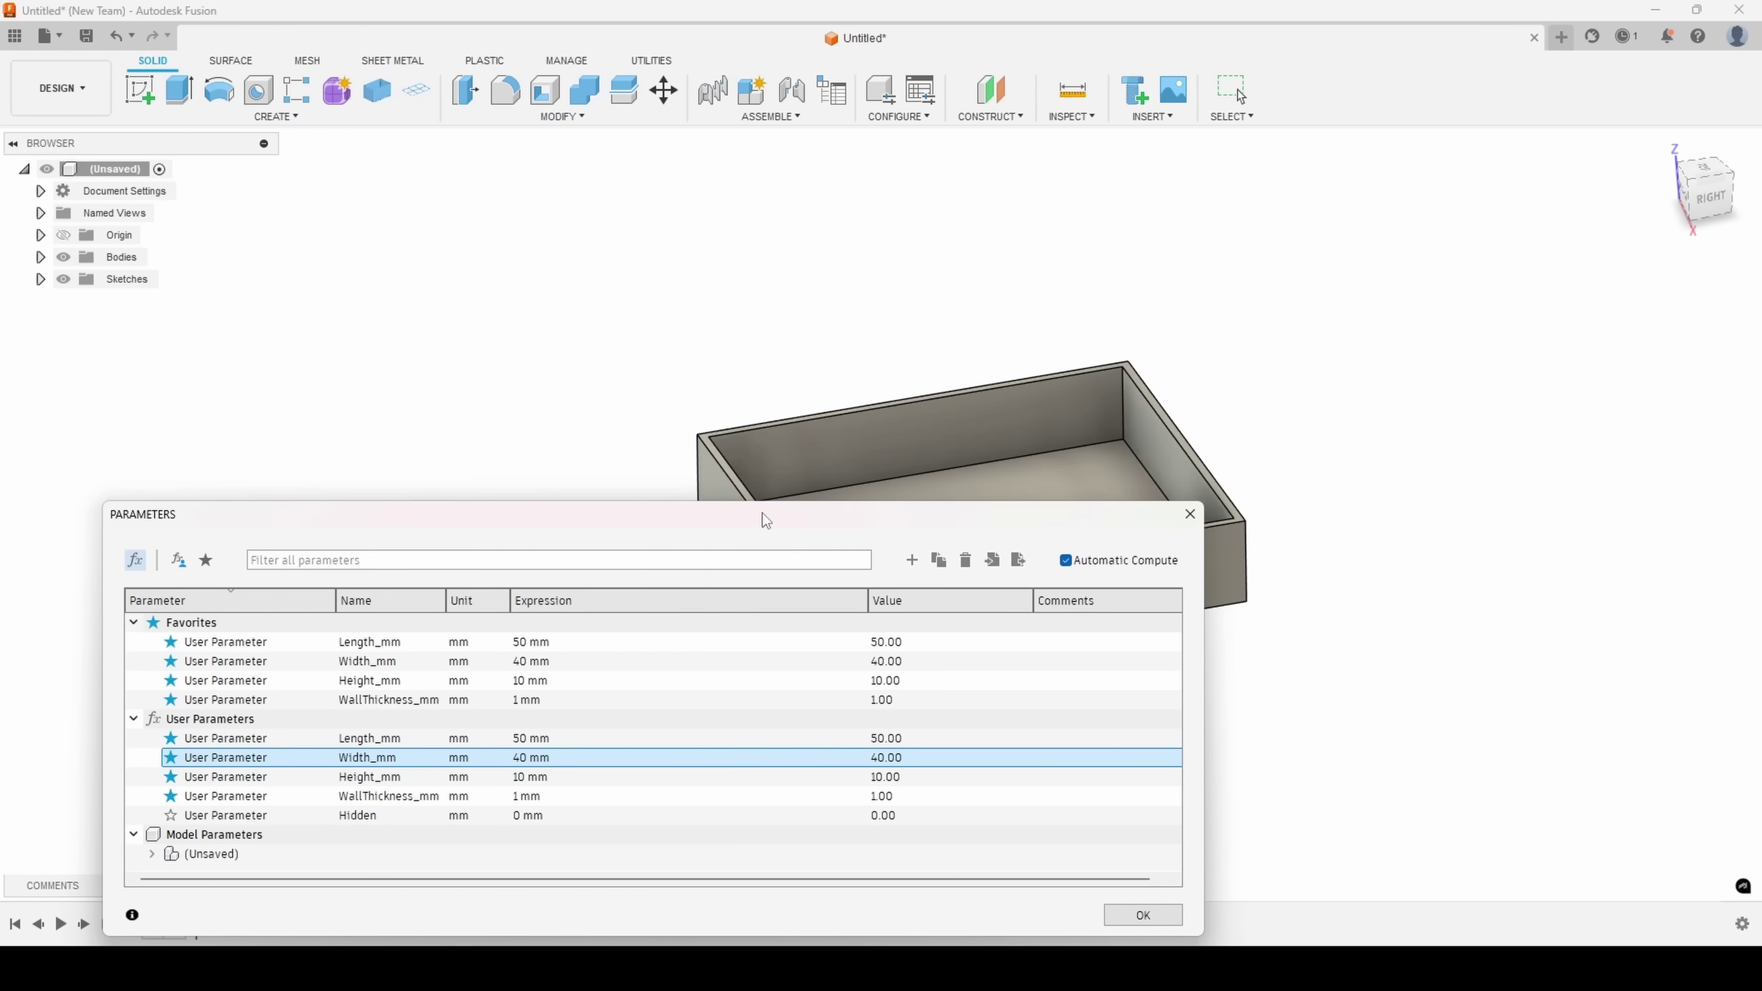
pyautogui.moveTo(762, 519); pyautogui.dragTo(788, 578)
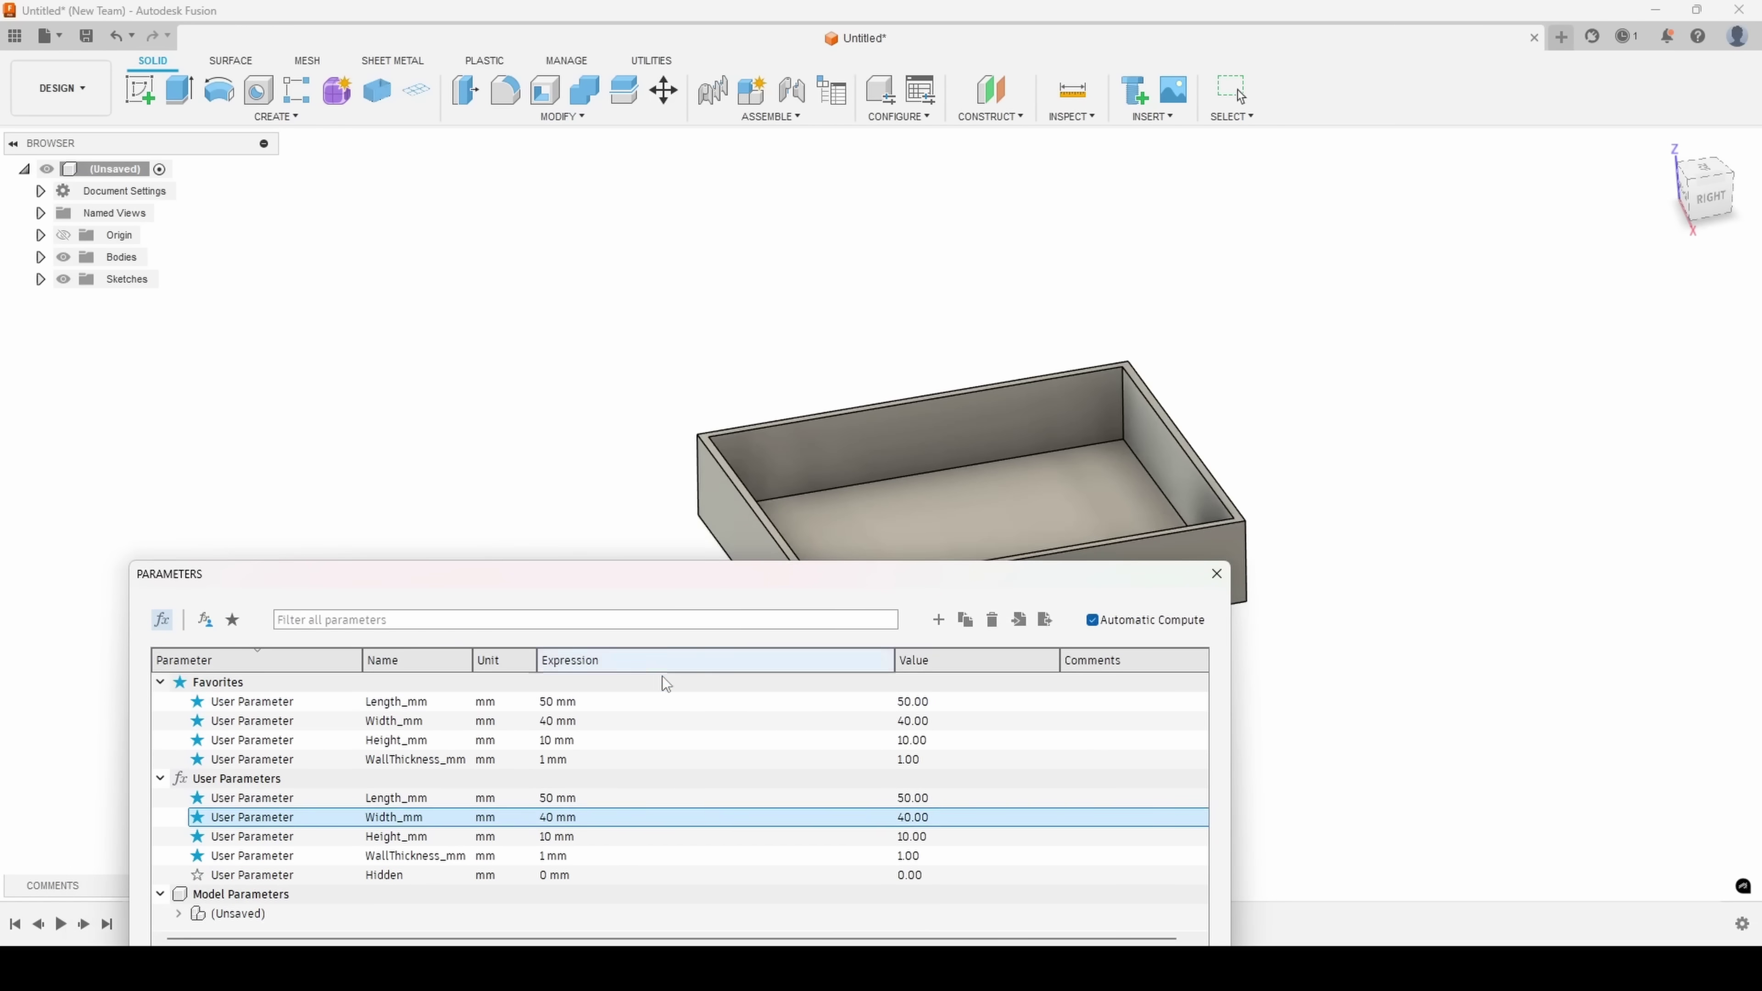
pyautogui.moveTo(637, 579); pyautogui.dragTo(582, 345)
pyautogui.click(494, 584)
pyautogui.write('2*')
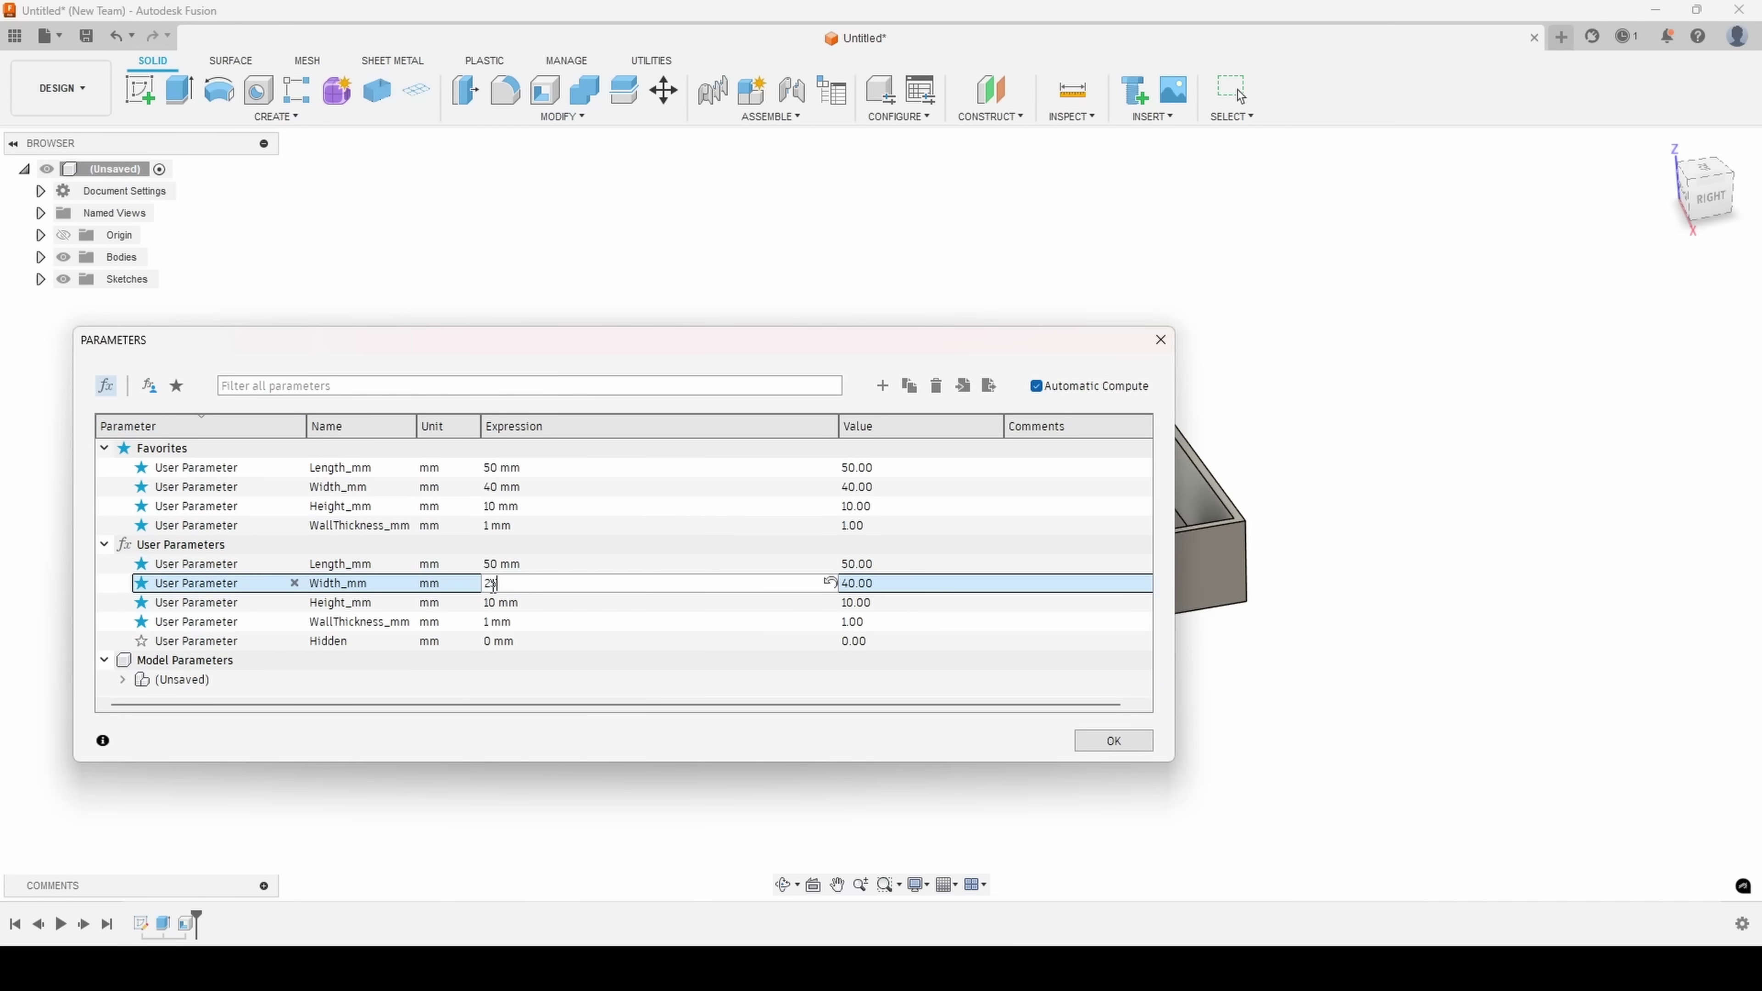
pyautogui.write('Width_mm')
pyautogui.tripleClick(493, 584)
pyautogui.write('25')
pyautogui.press('Return')
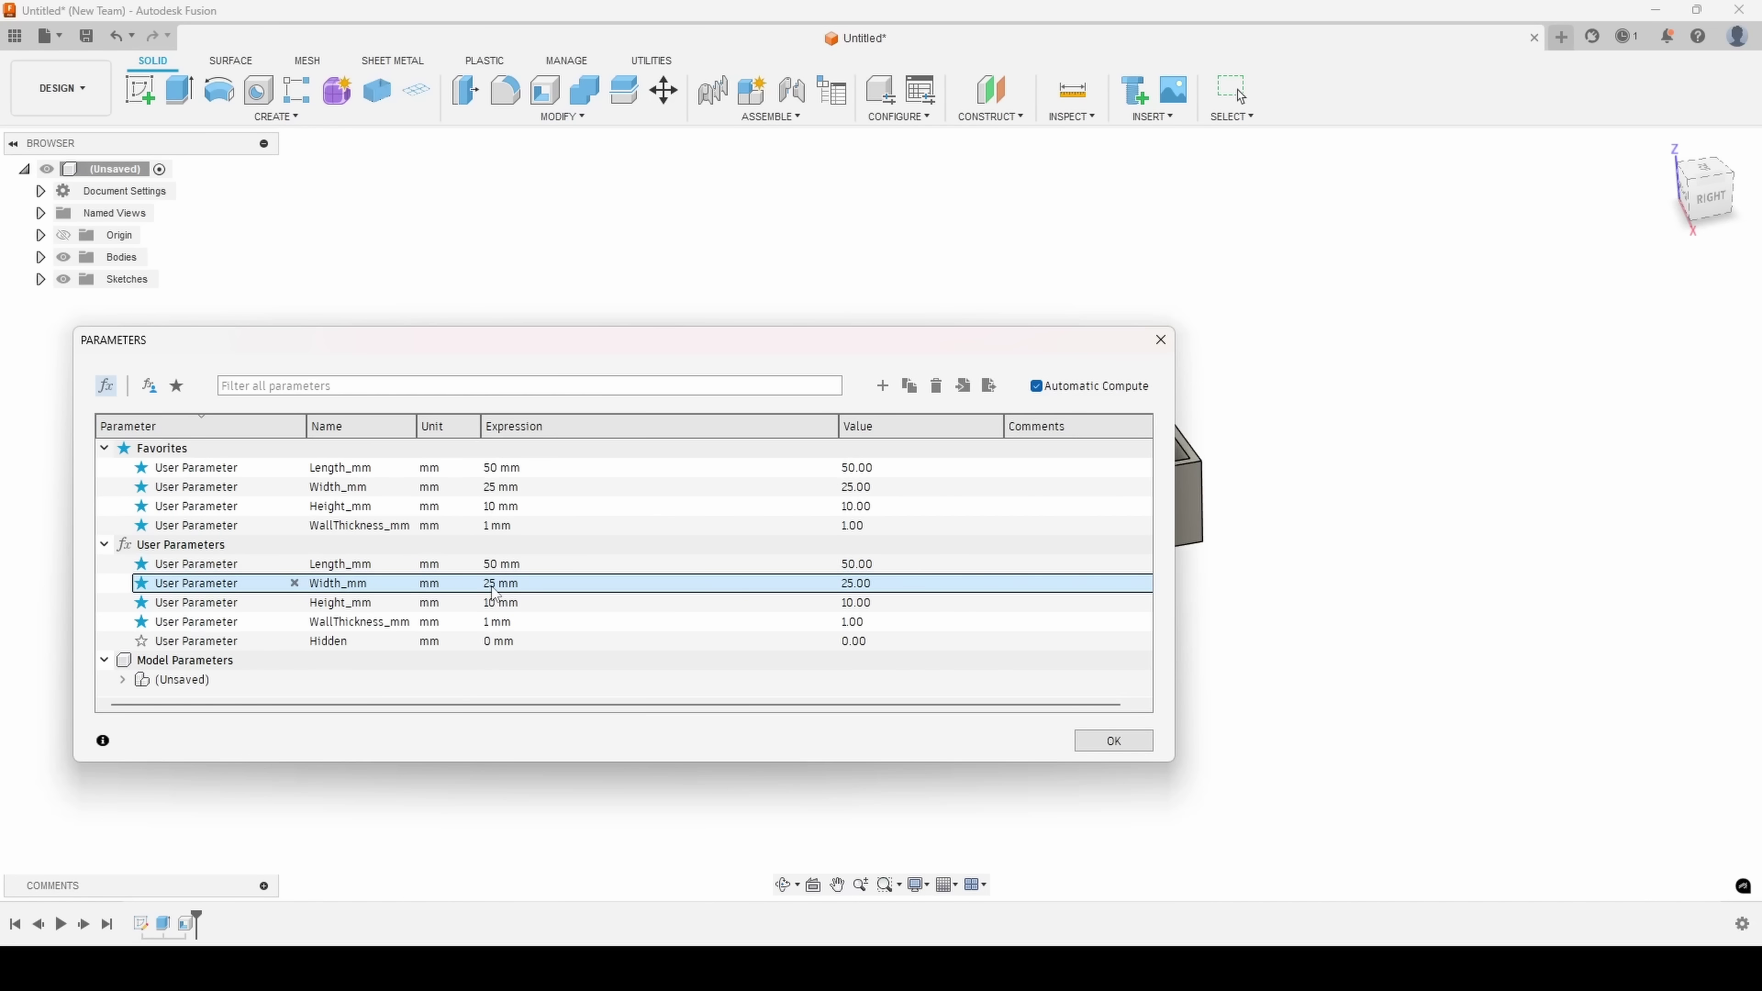
pyautogui.moveTo(1034, 347); pyautogui.dragTo(840, 296)
pyautogui.moveTo(992, 421); pyautogui.dragTo(278, 409)
pyautogui.moveTo(155, 291); pyautogui.dragTo(429, 300)
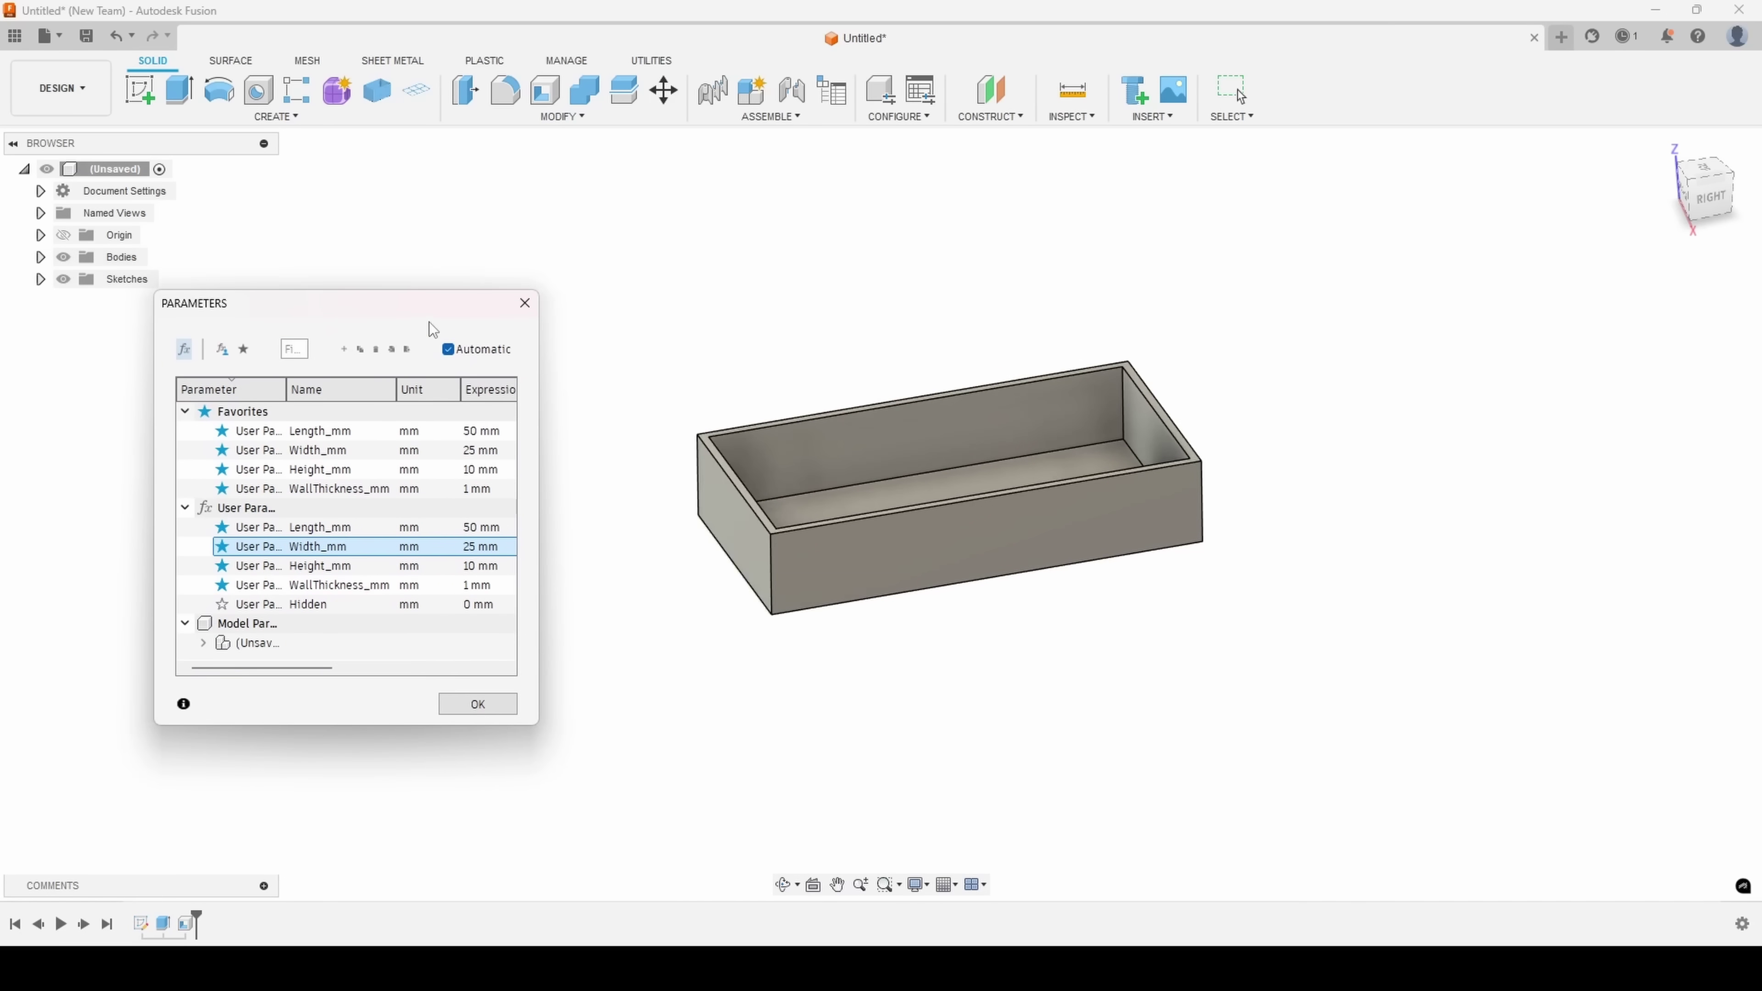
pyautogui.click(480, 708)
pyautogui.keyDown('shift'); pyautogui.moveTo(840, 368); pyautogui.dragTo(939, 655, button='middle'); pyautogui.keyUp('shift')
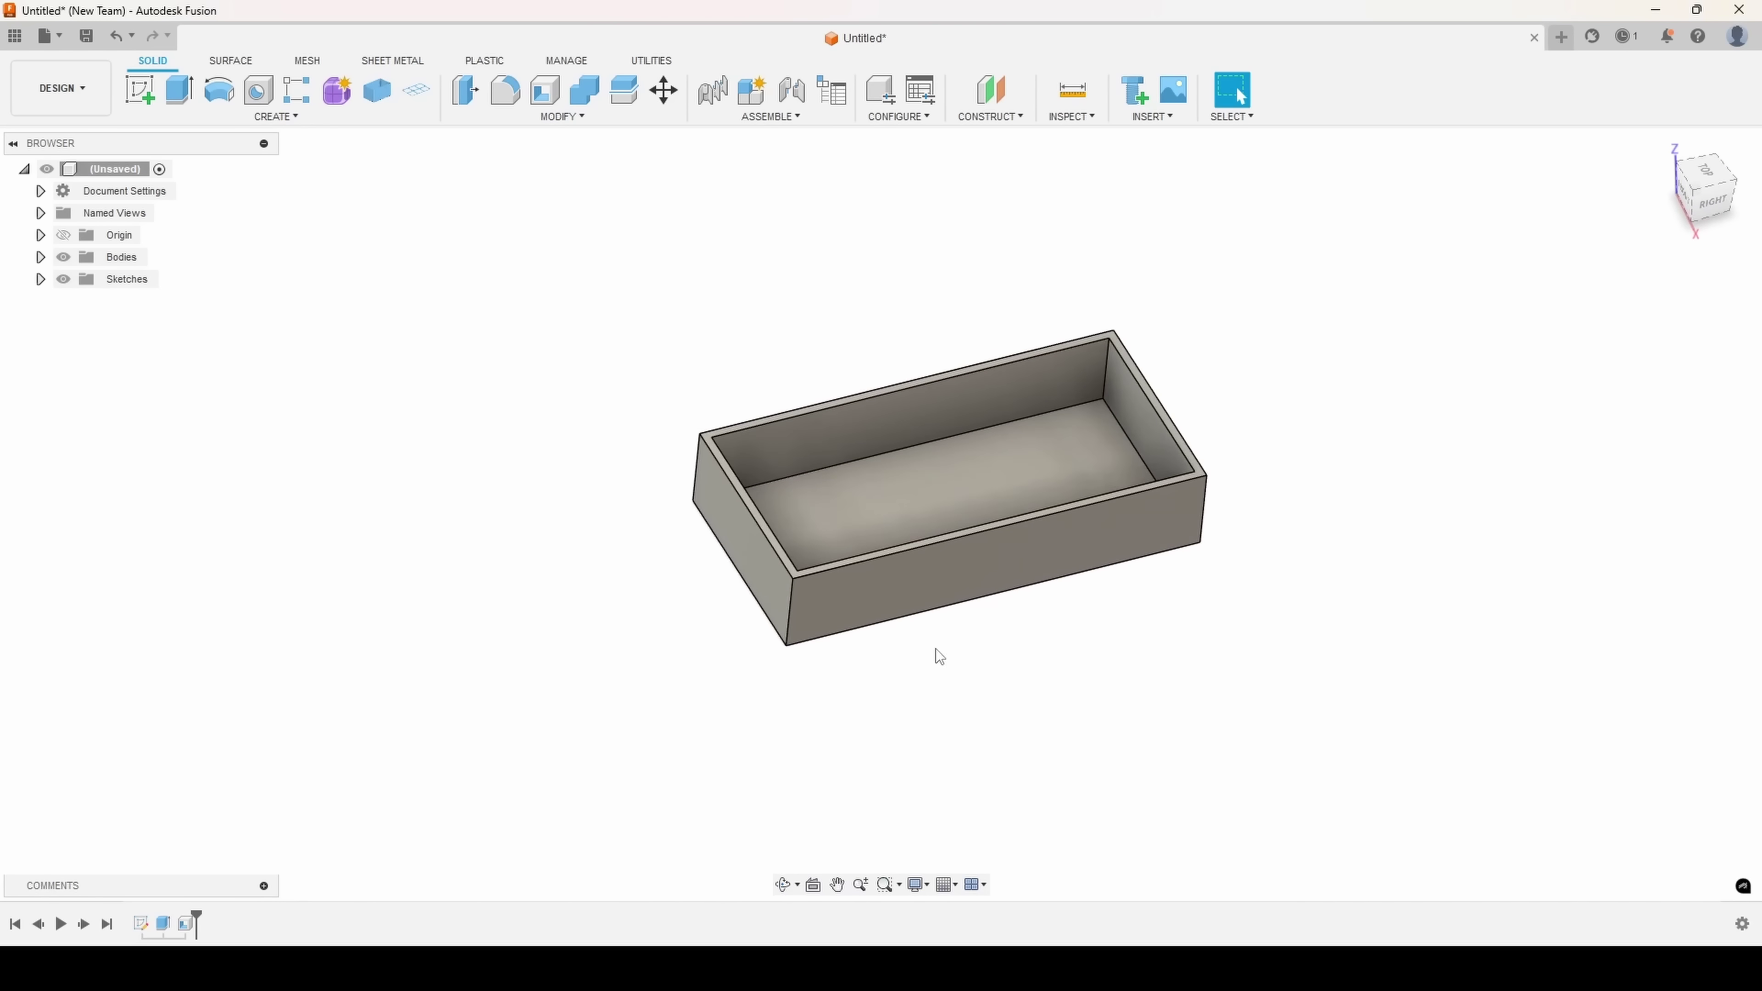
# Step: Capture a Snipping Tool screenshot of the region around the bin, then return to Fusion
pyautogui.hotkey('alt', 'Tab')
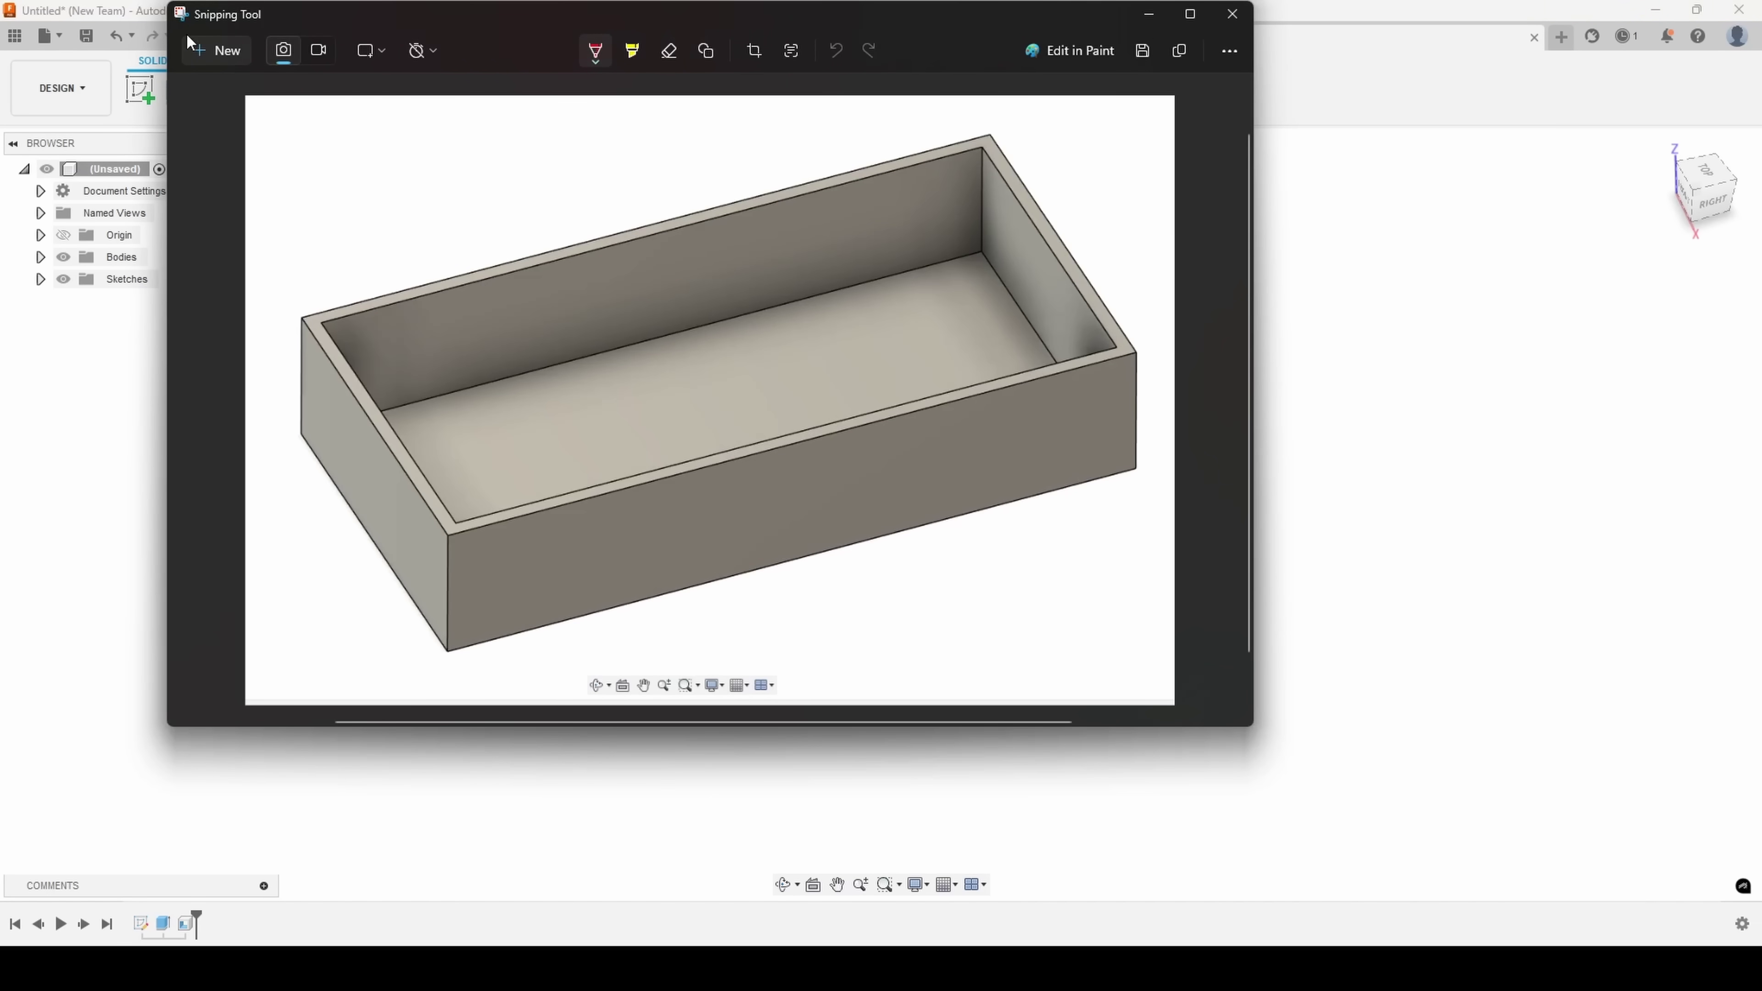
pyautogui.click(195, 47)
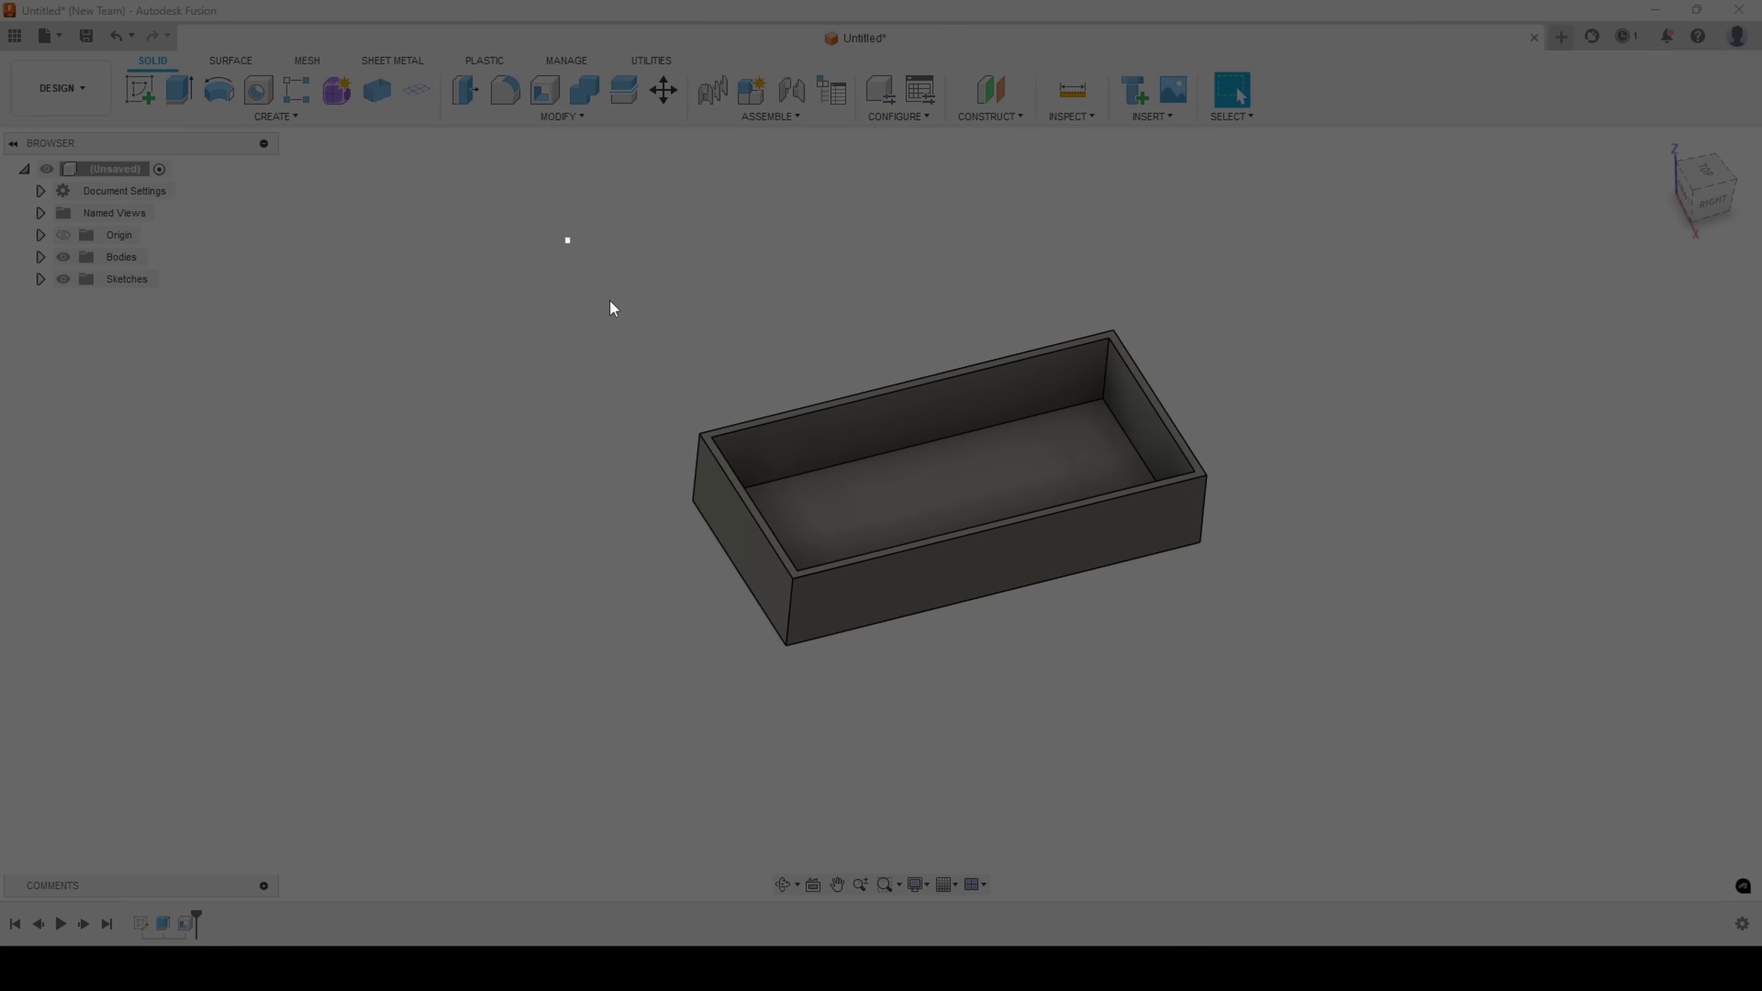
pyautogui.moveTo(567, 237); pyautogui.dragTo(1358, 779)
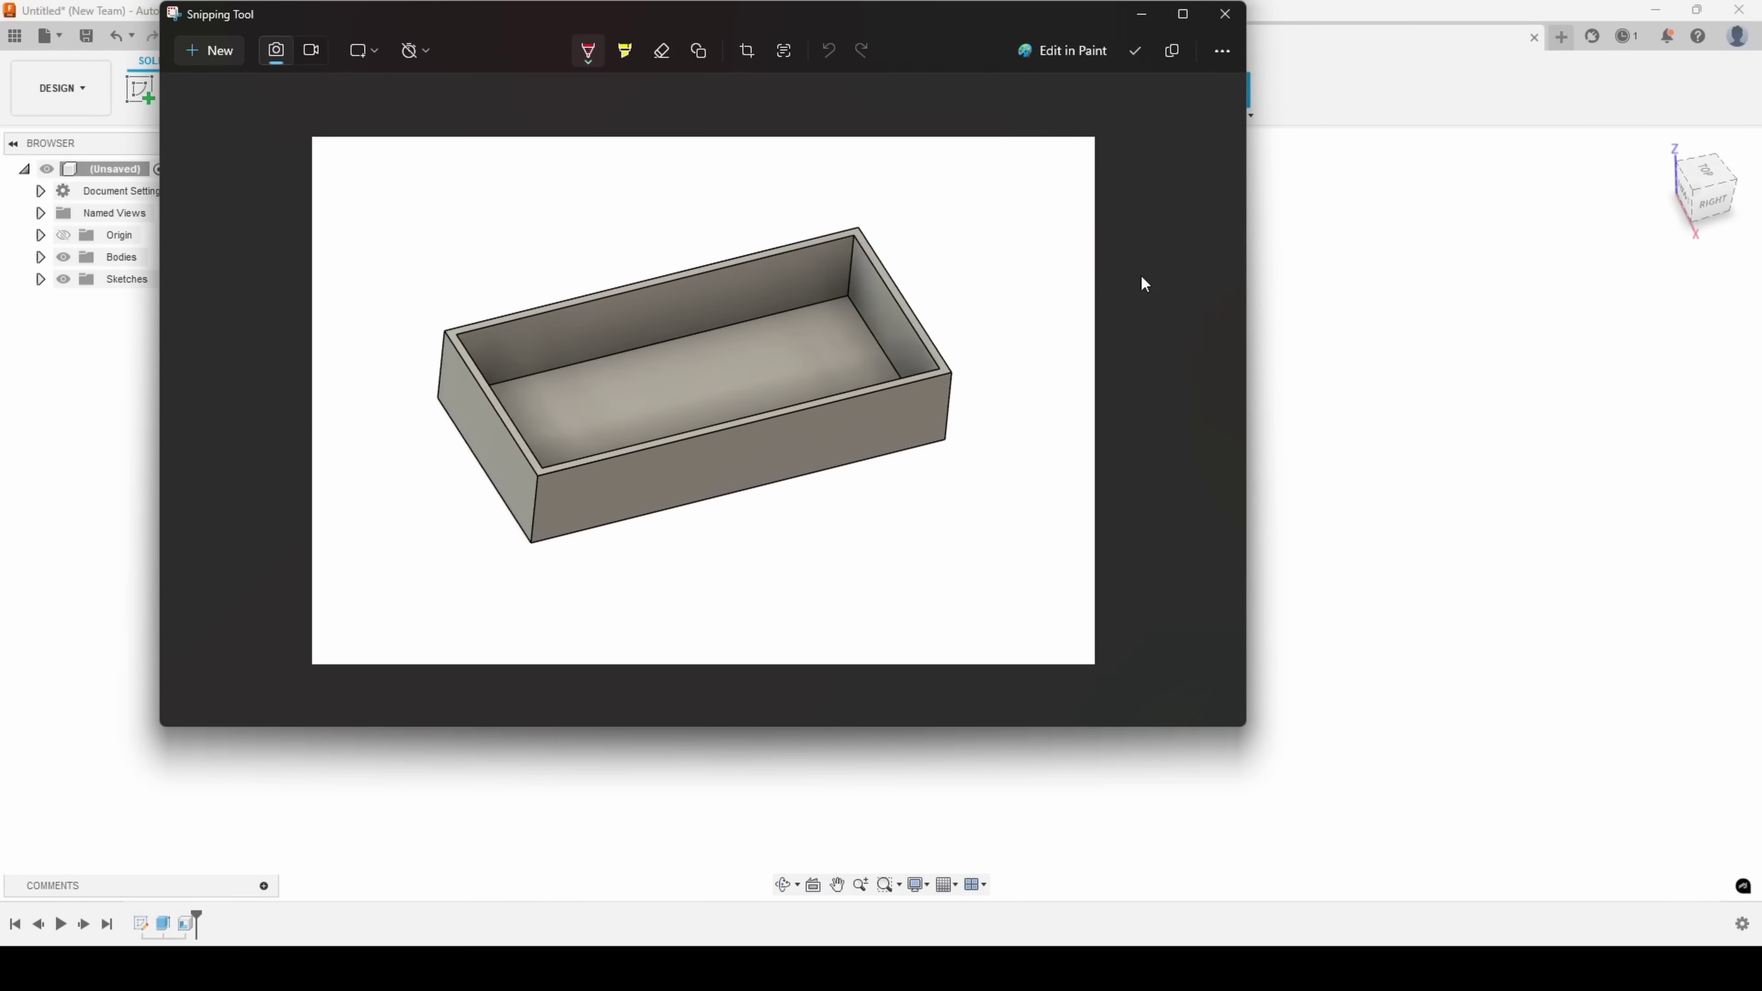
pyautogui.click(1564, 573)
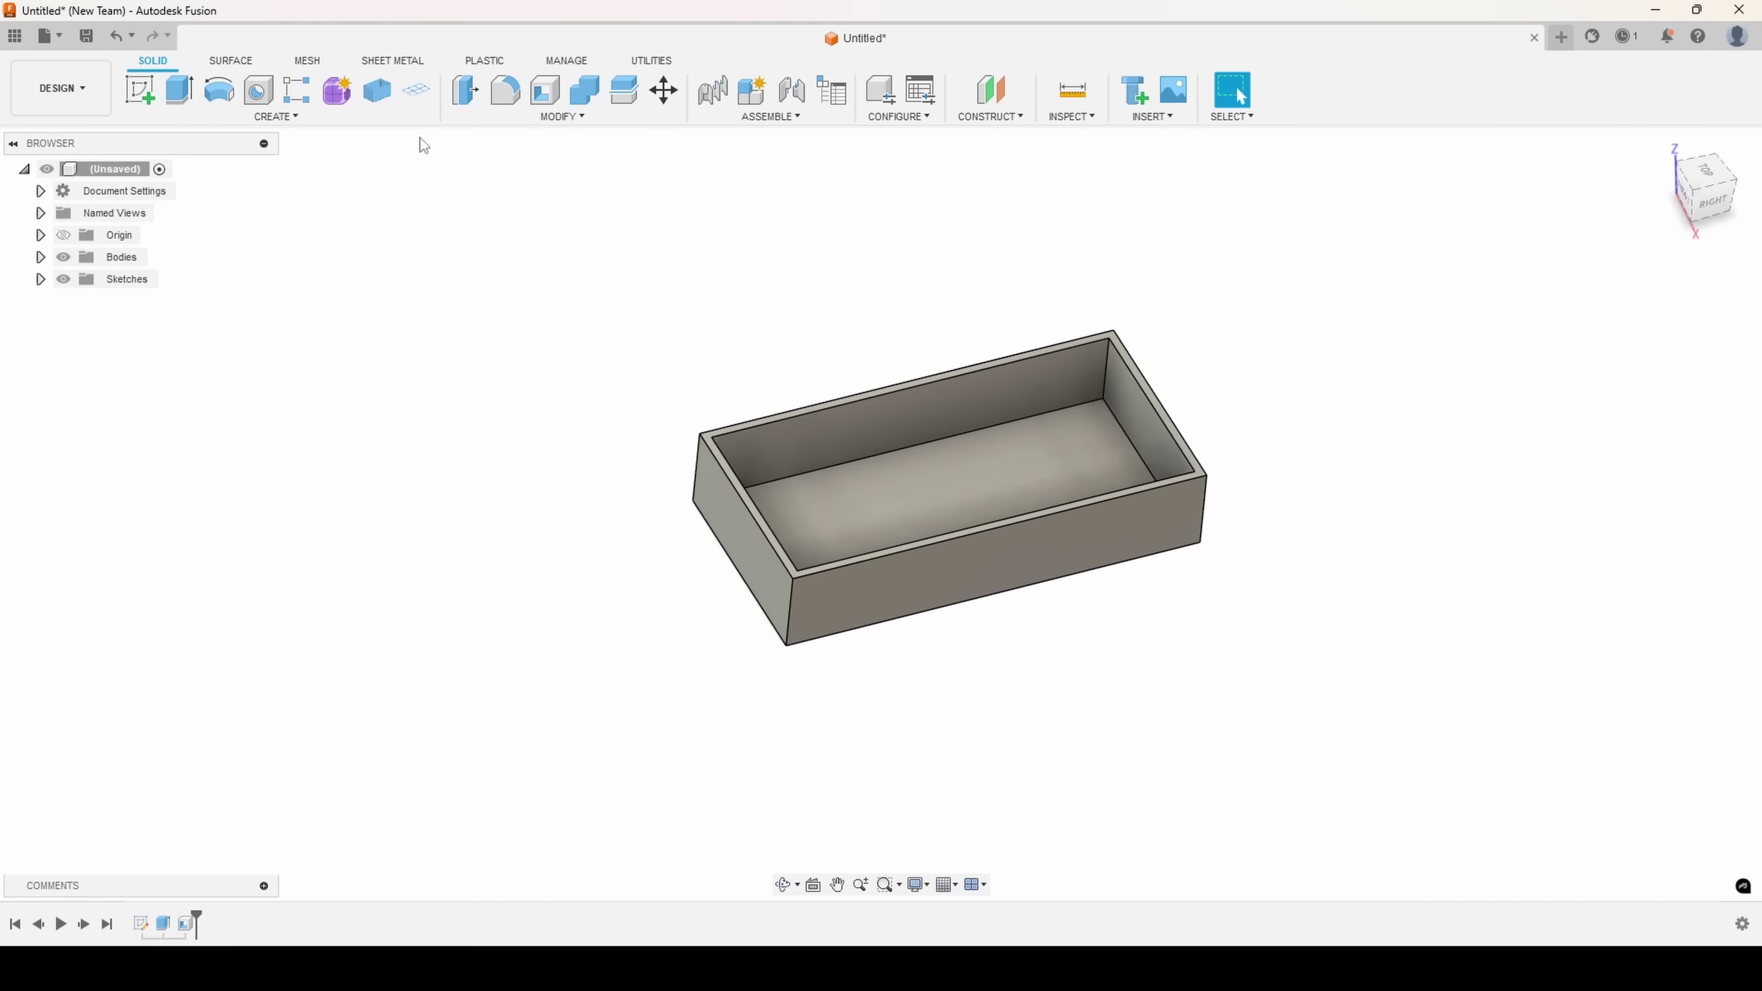
# Step: Save the design under the name 'parametric bin'
pyautogui.click(56, 35)
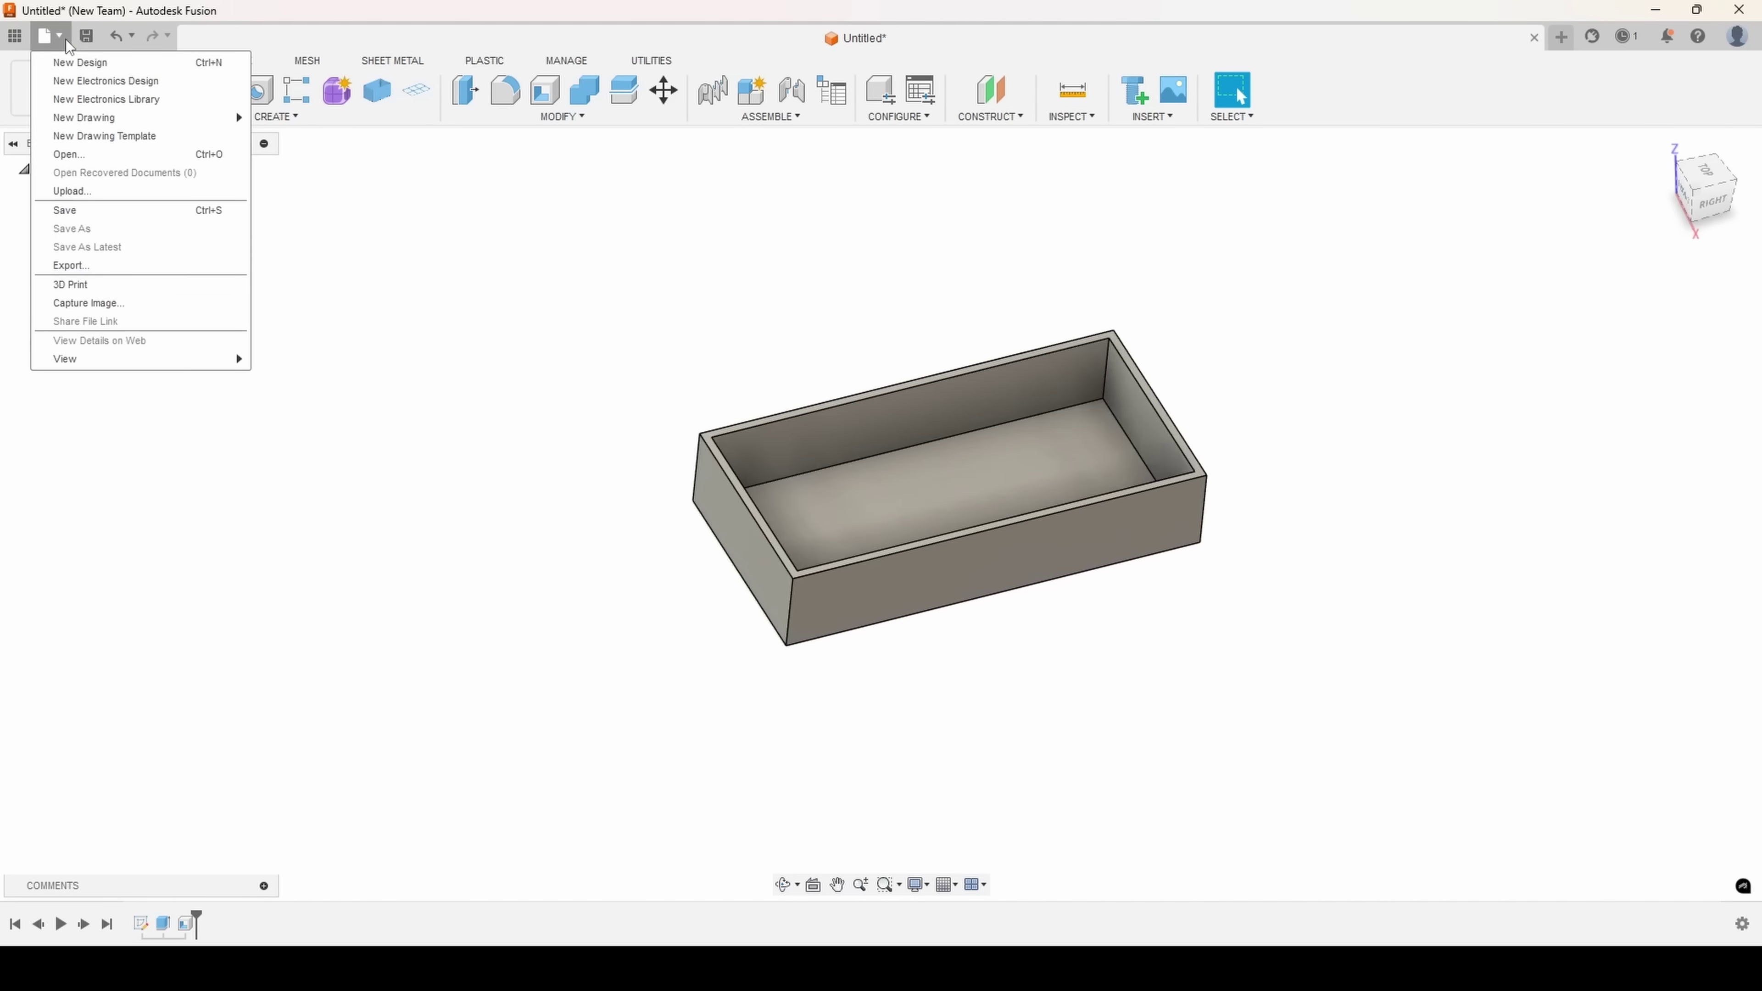
pyautogui.click(88, 38)
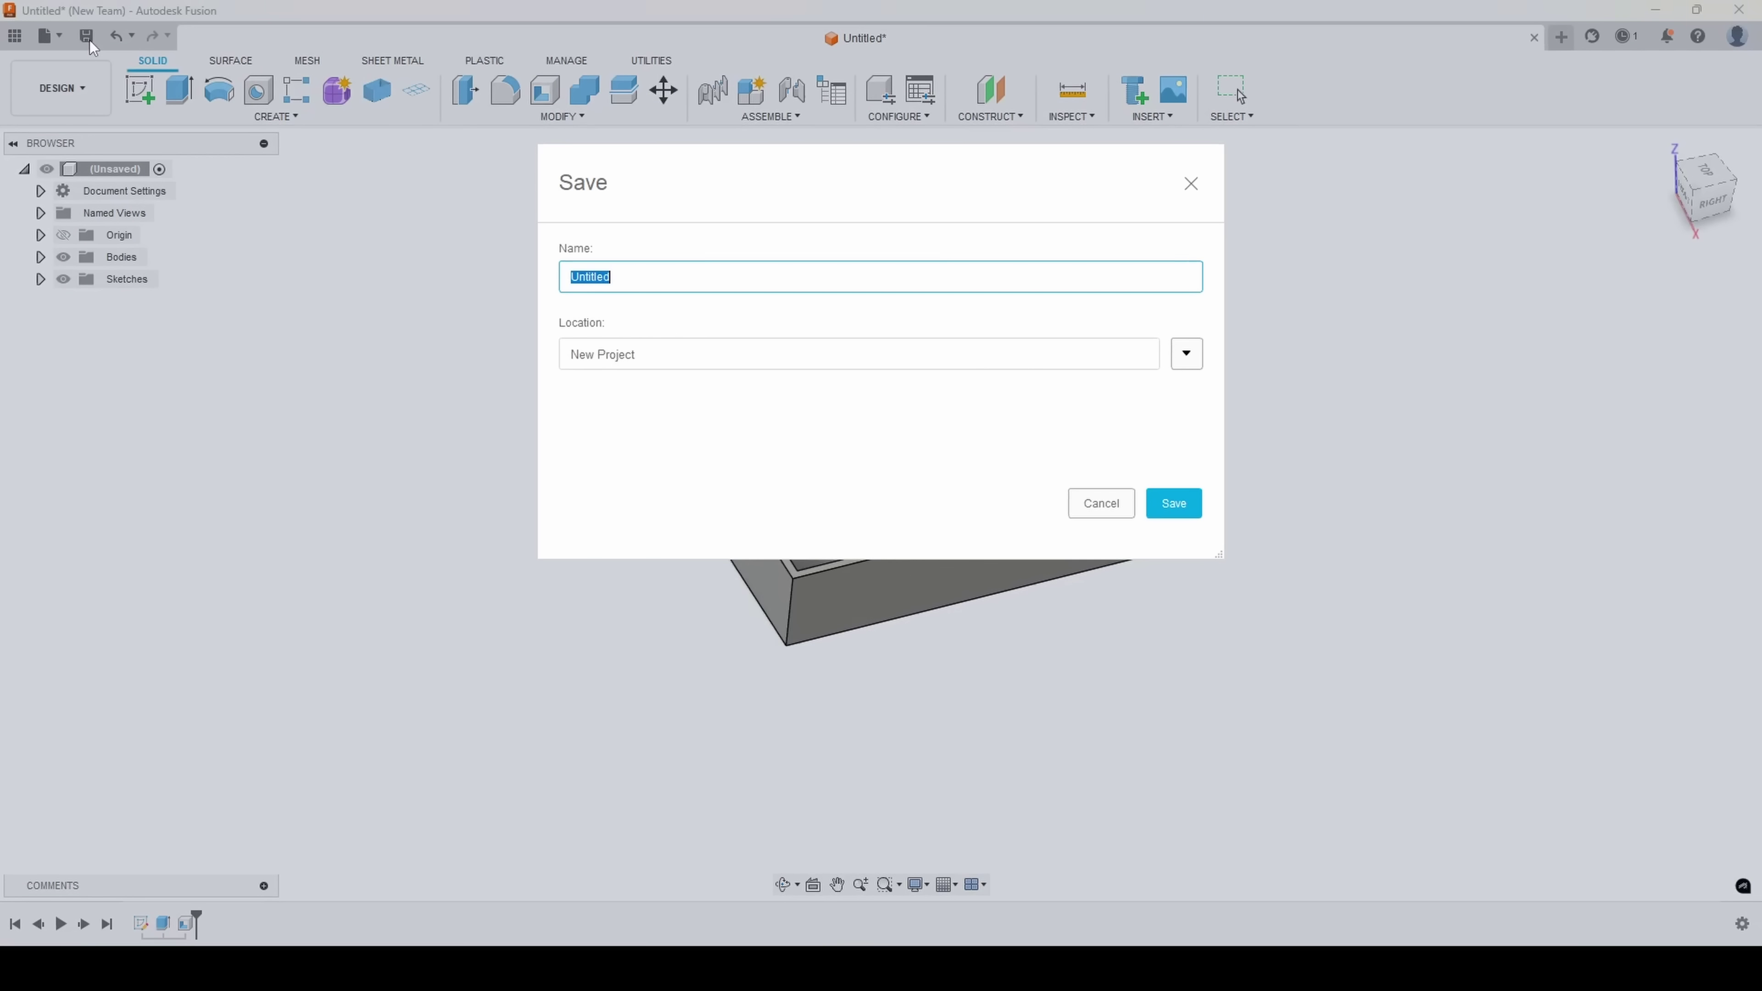
pyautogui.write('pa')
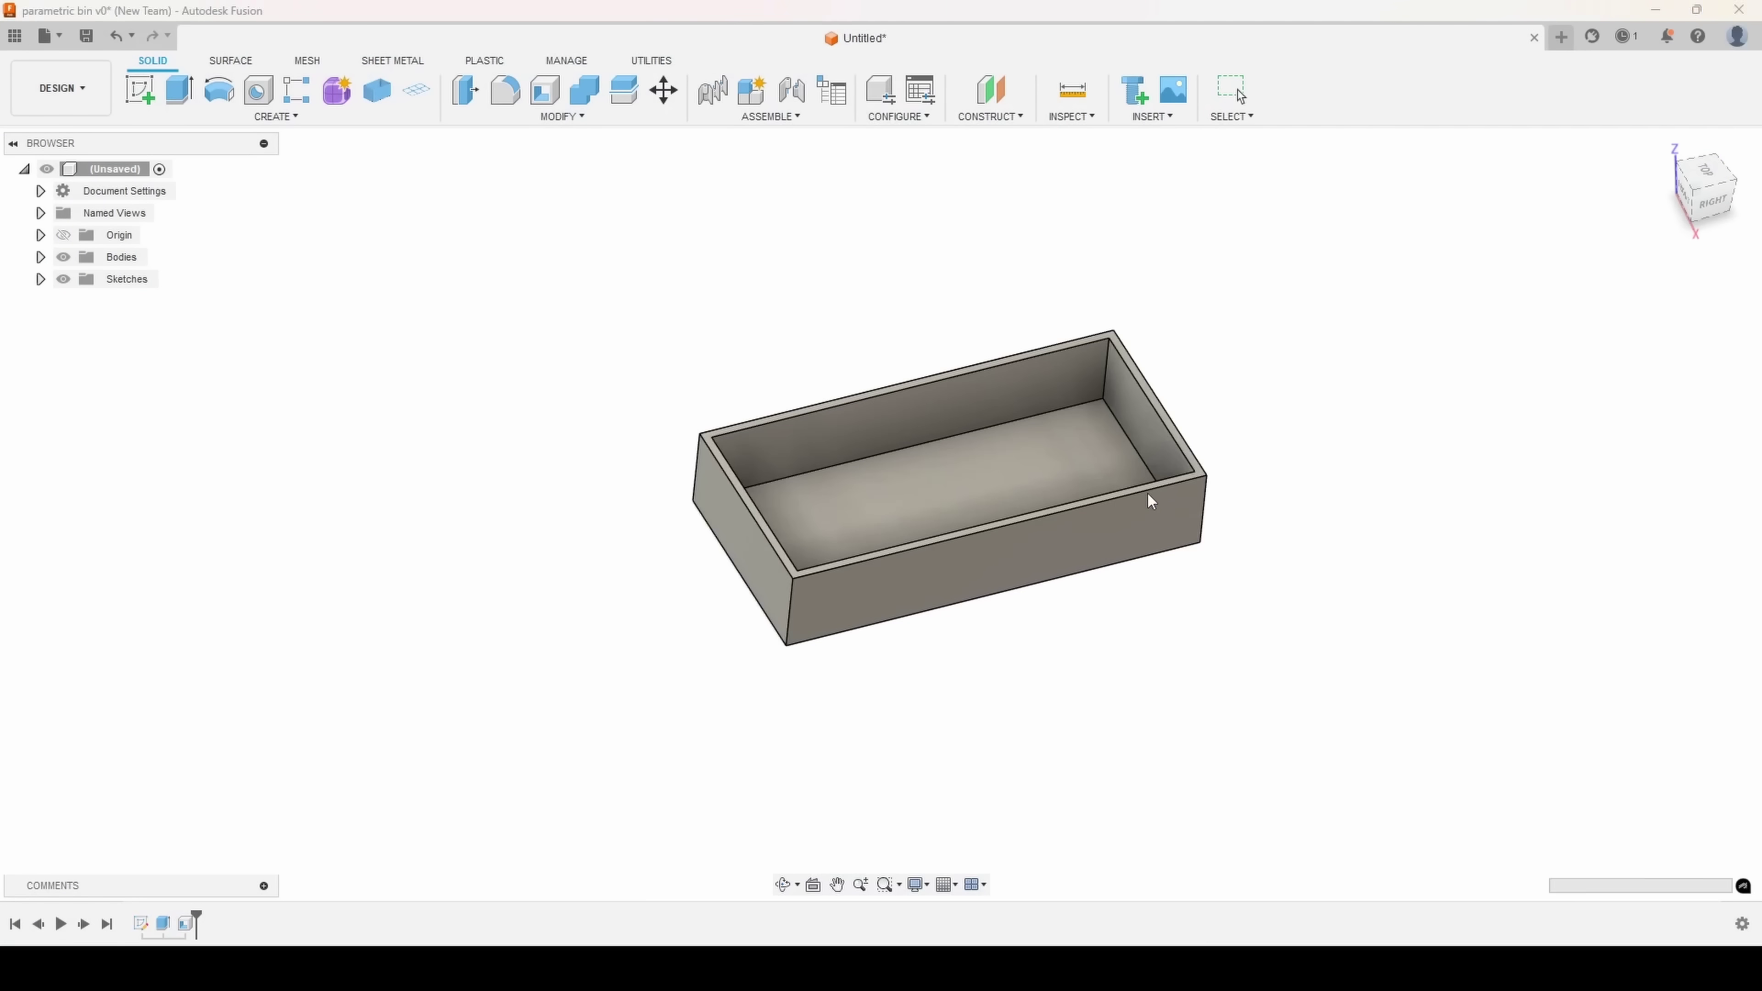
pyautogui.click(47, 35)
# Step: Export the bin as a STEP file, overwriting the existing parametric bin v1
pyautogui.click(104, 266)
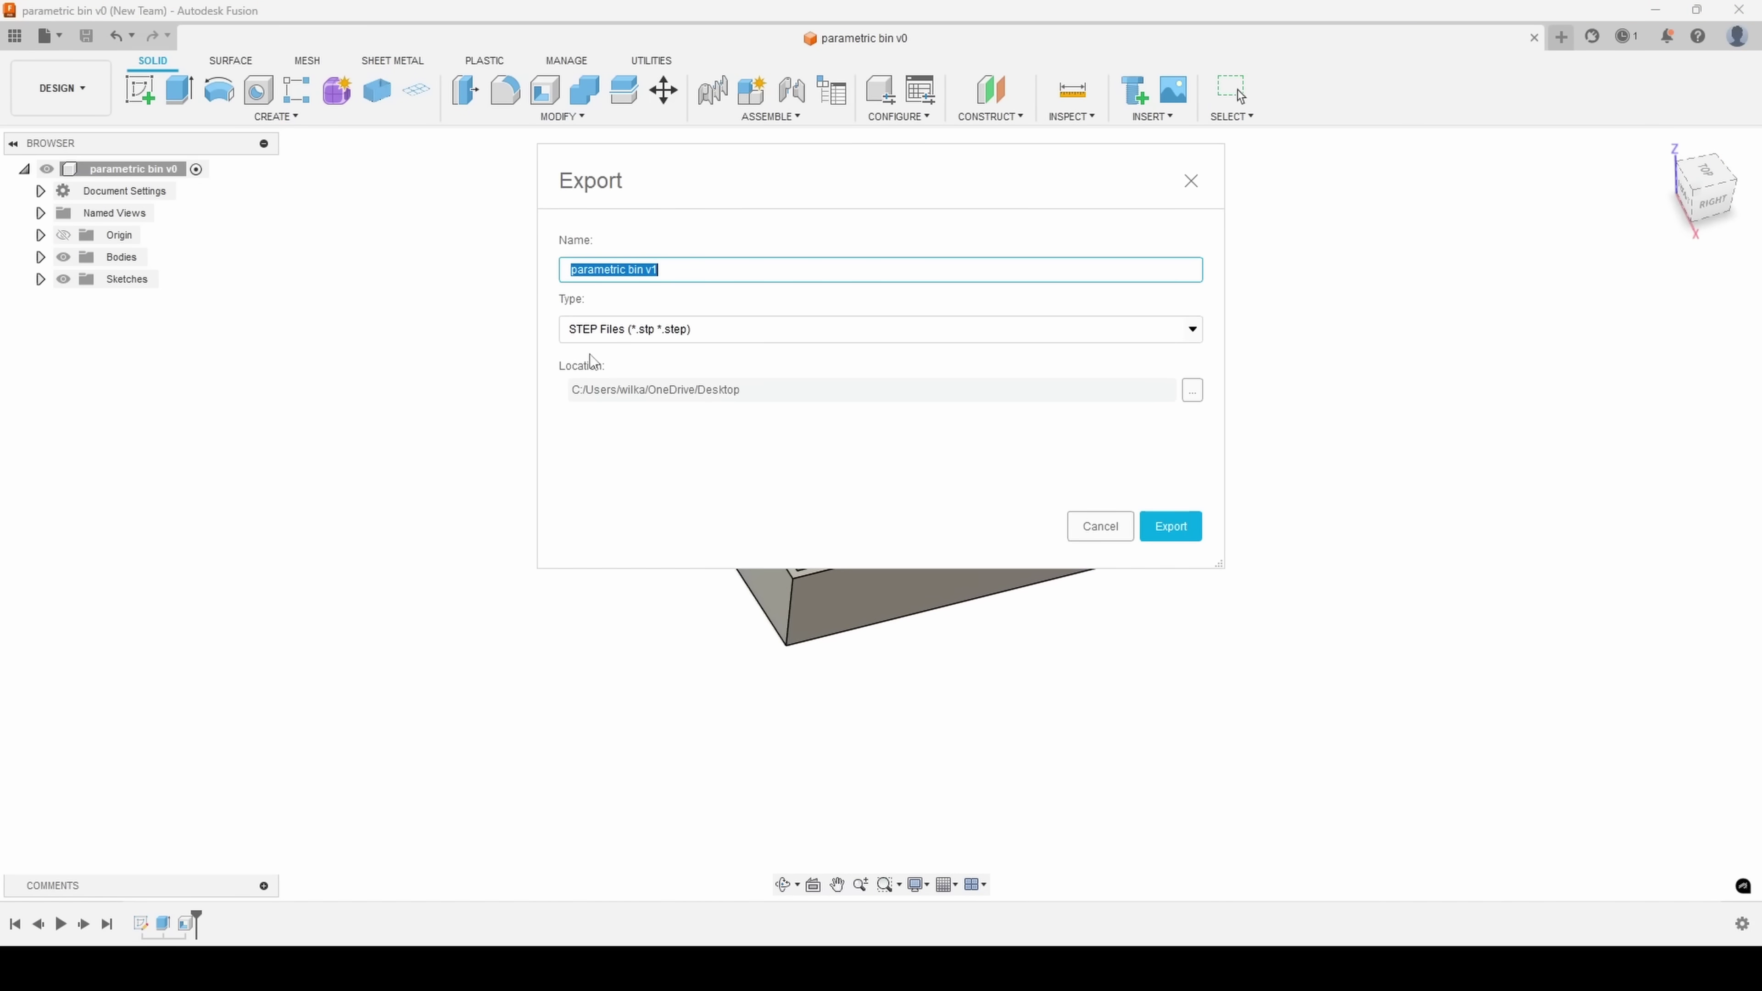
pyautogui.click(1179, 536)
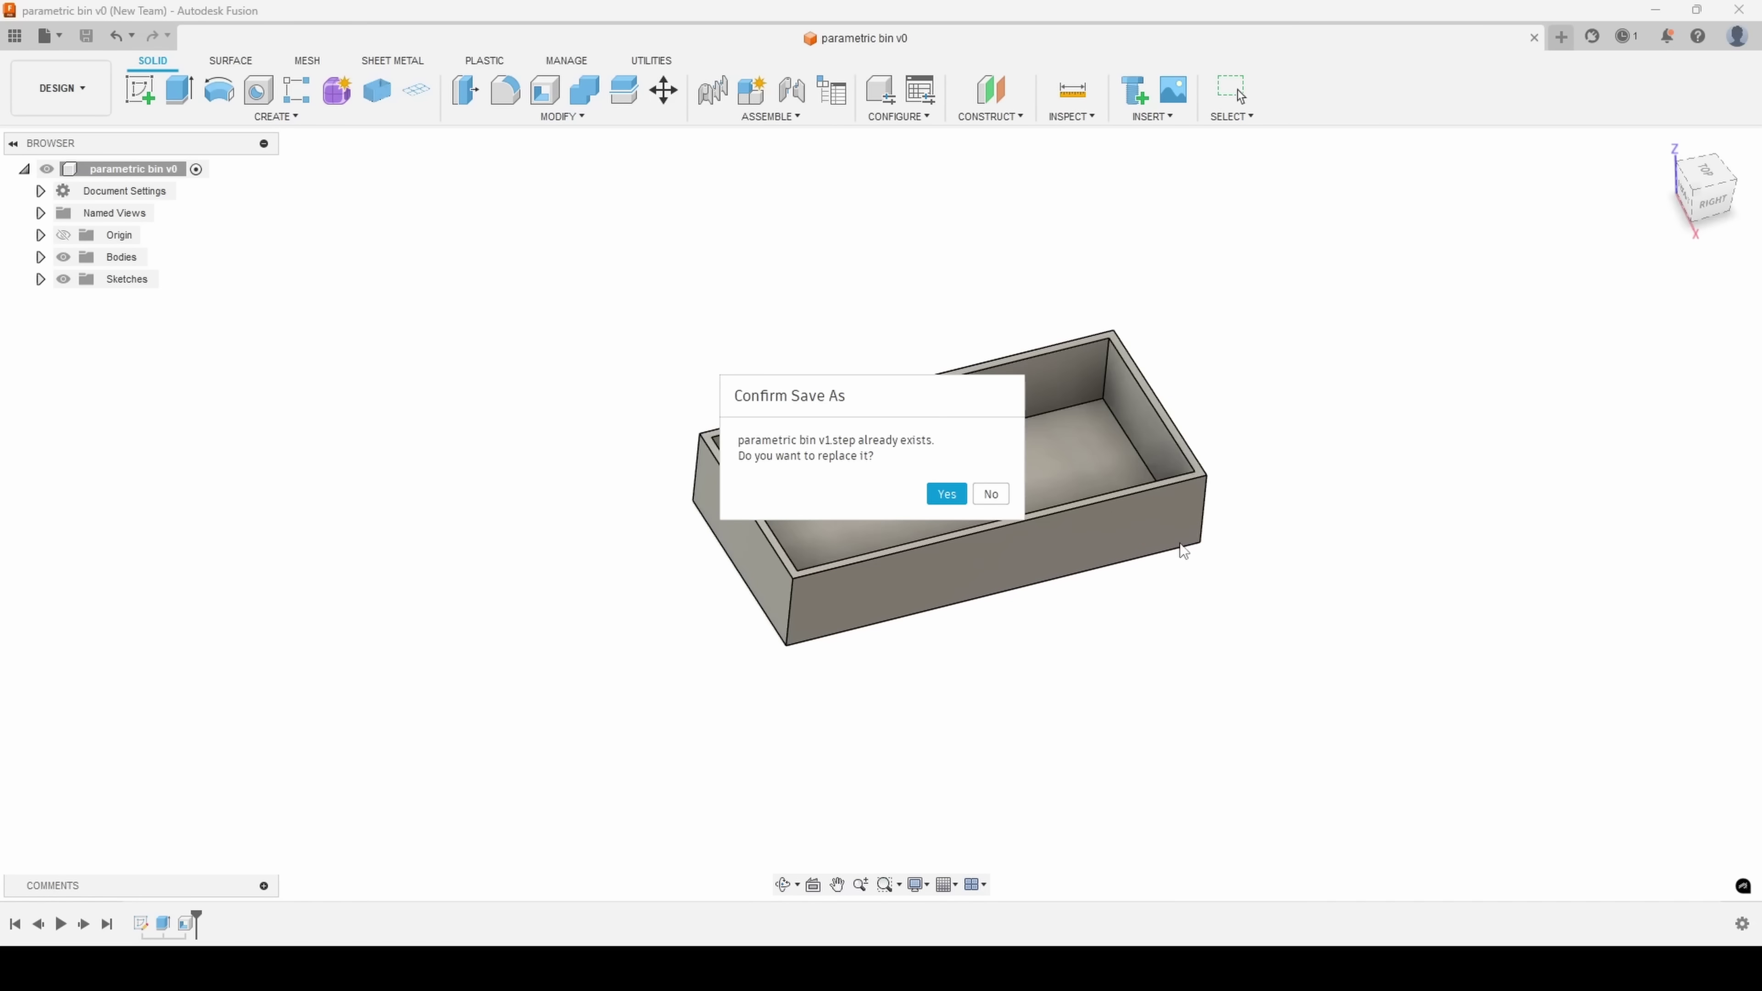
pyautogui.click(946, 495)
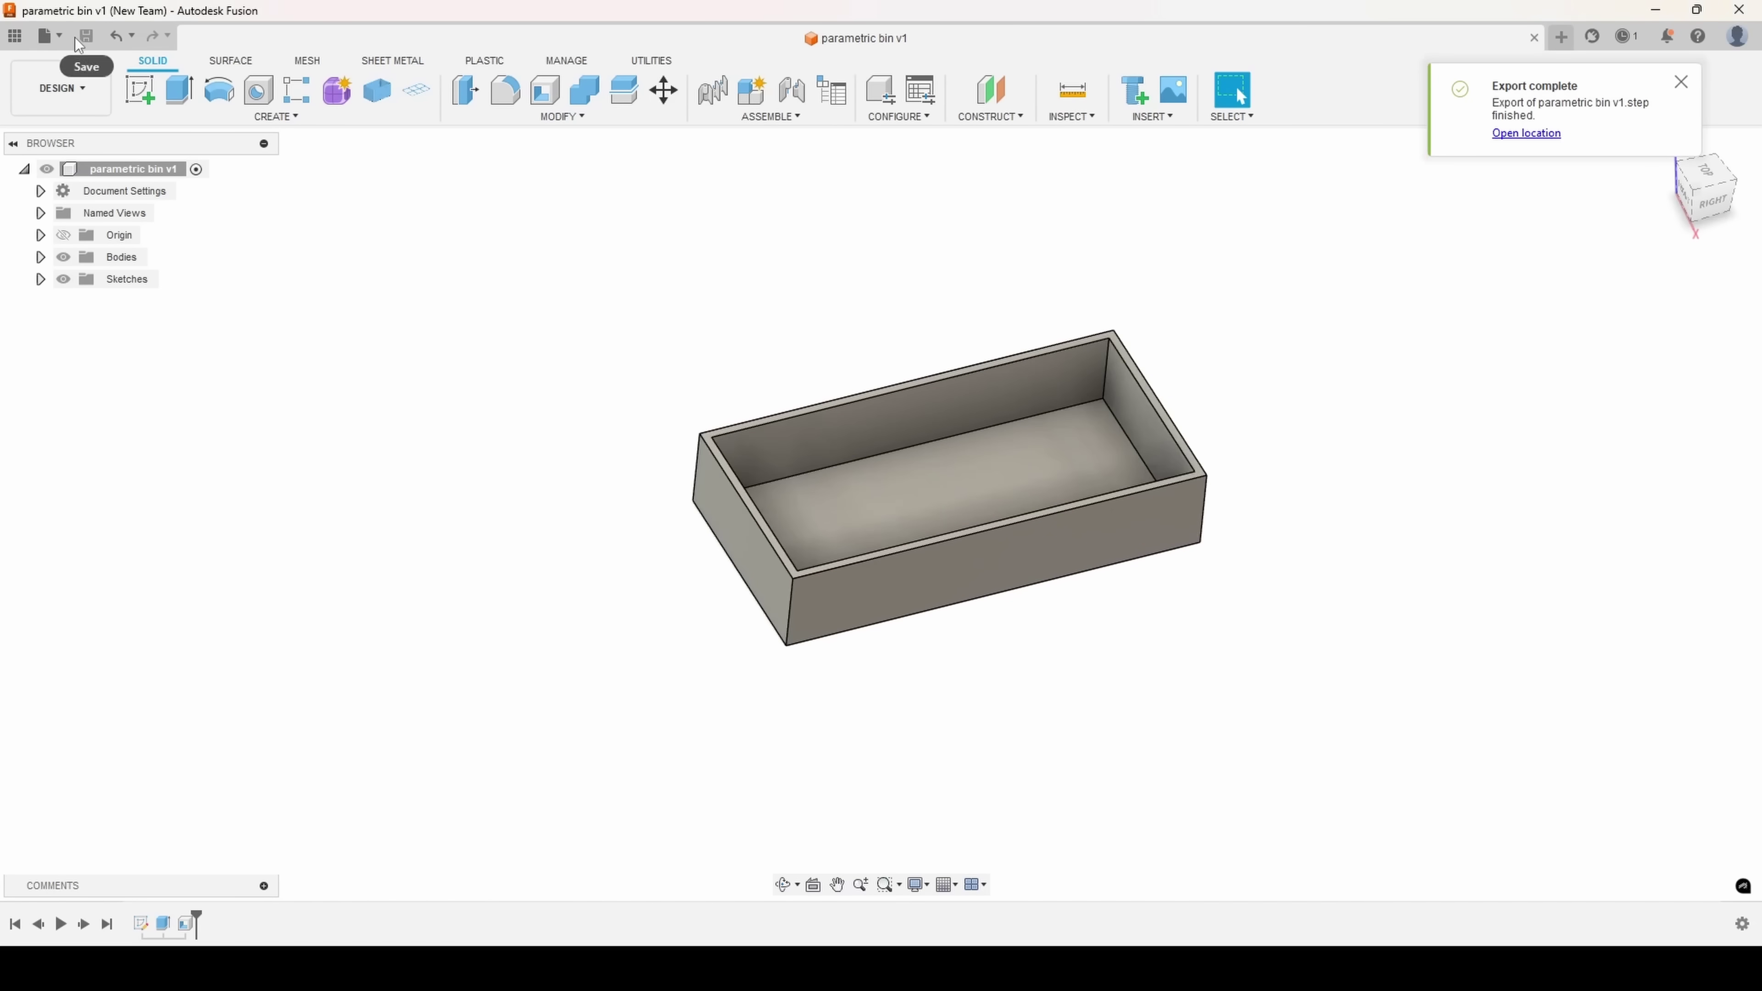
# Step: Export the bin again as an Autodesk Fusion Archive (*.f3d)
pyautogui.click(59, 40)
pyautogui.click(137, 265)
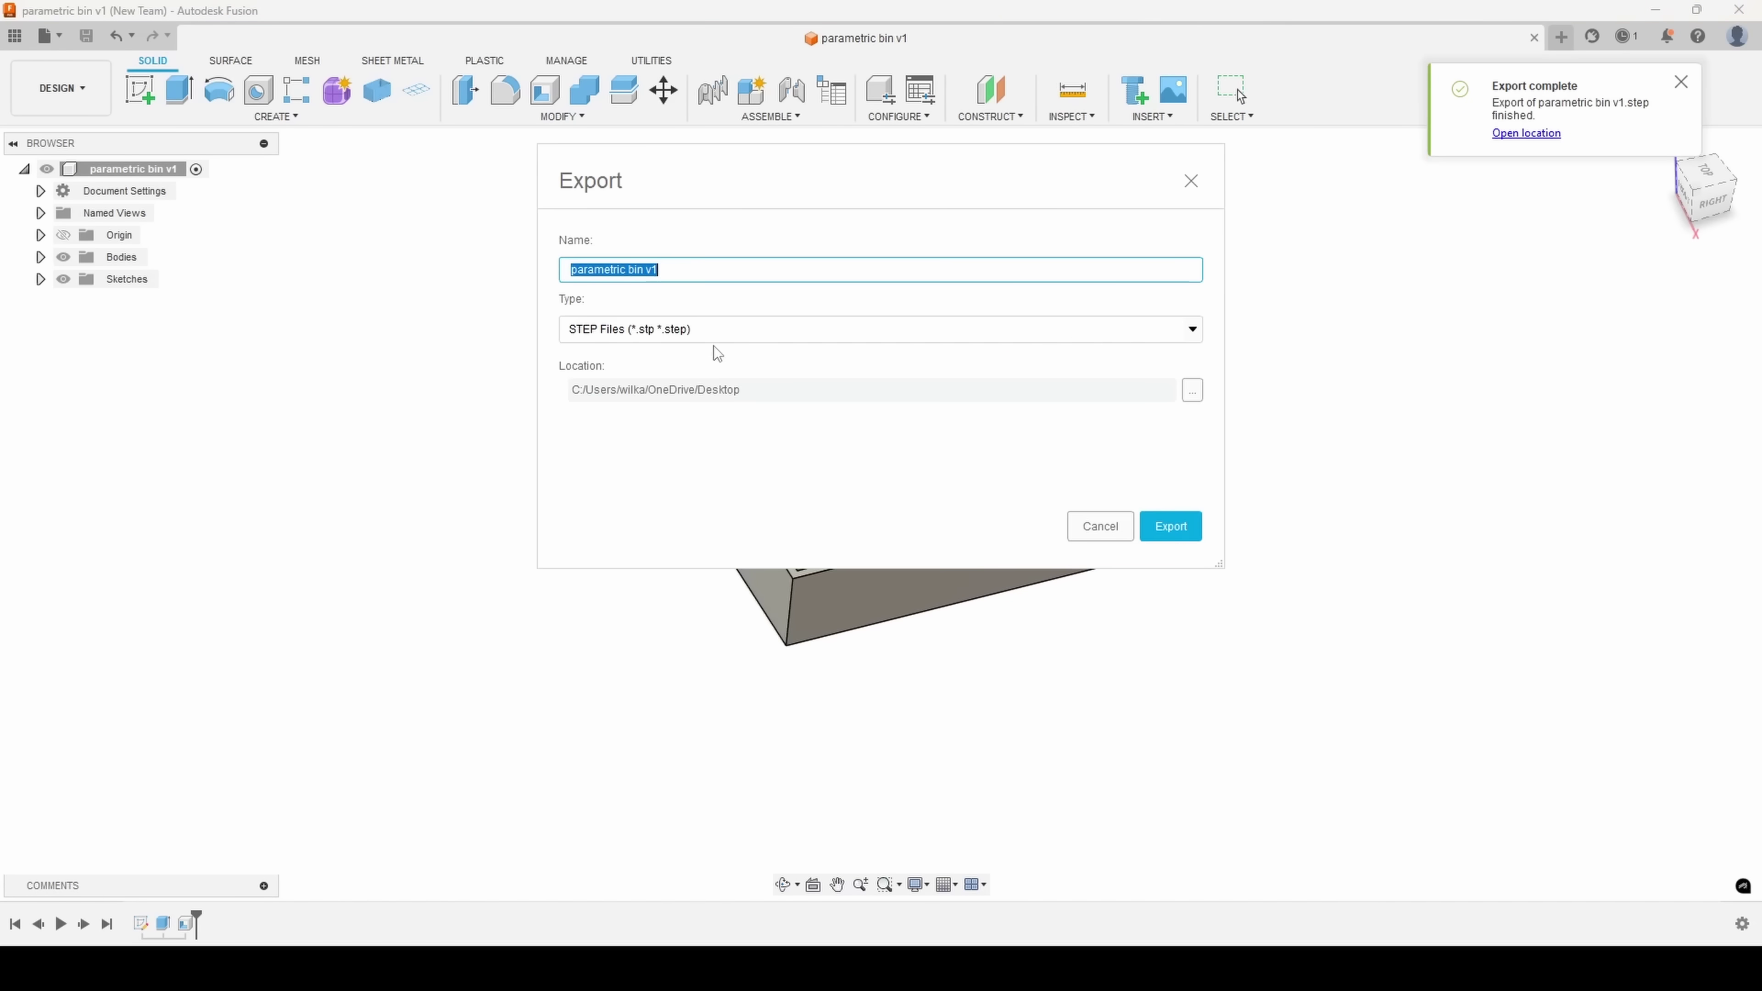
pyautogui.click(1180, 329)
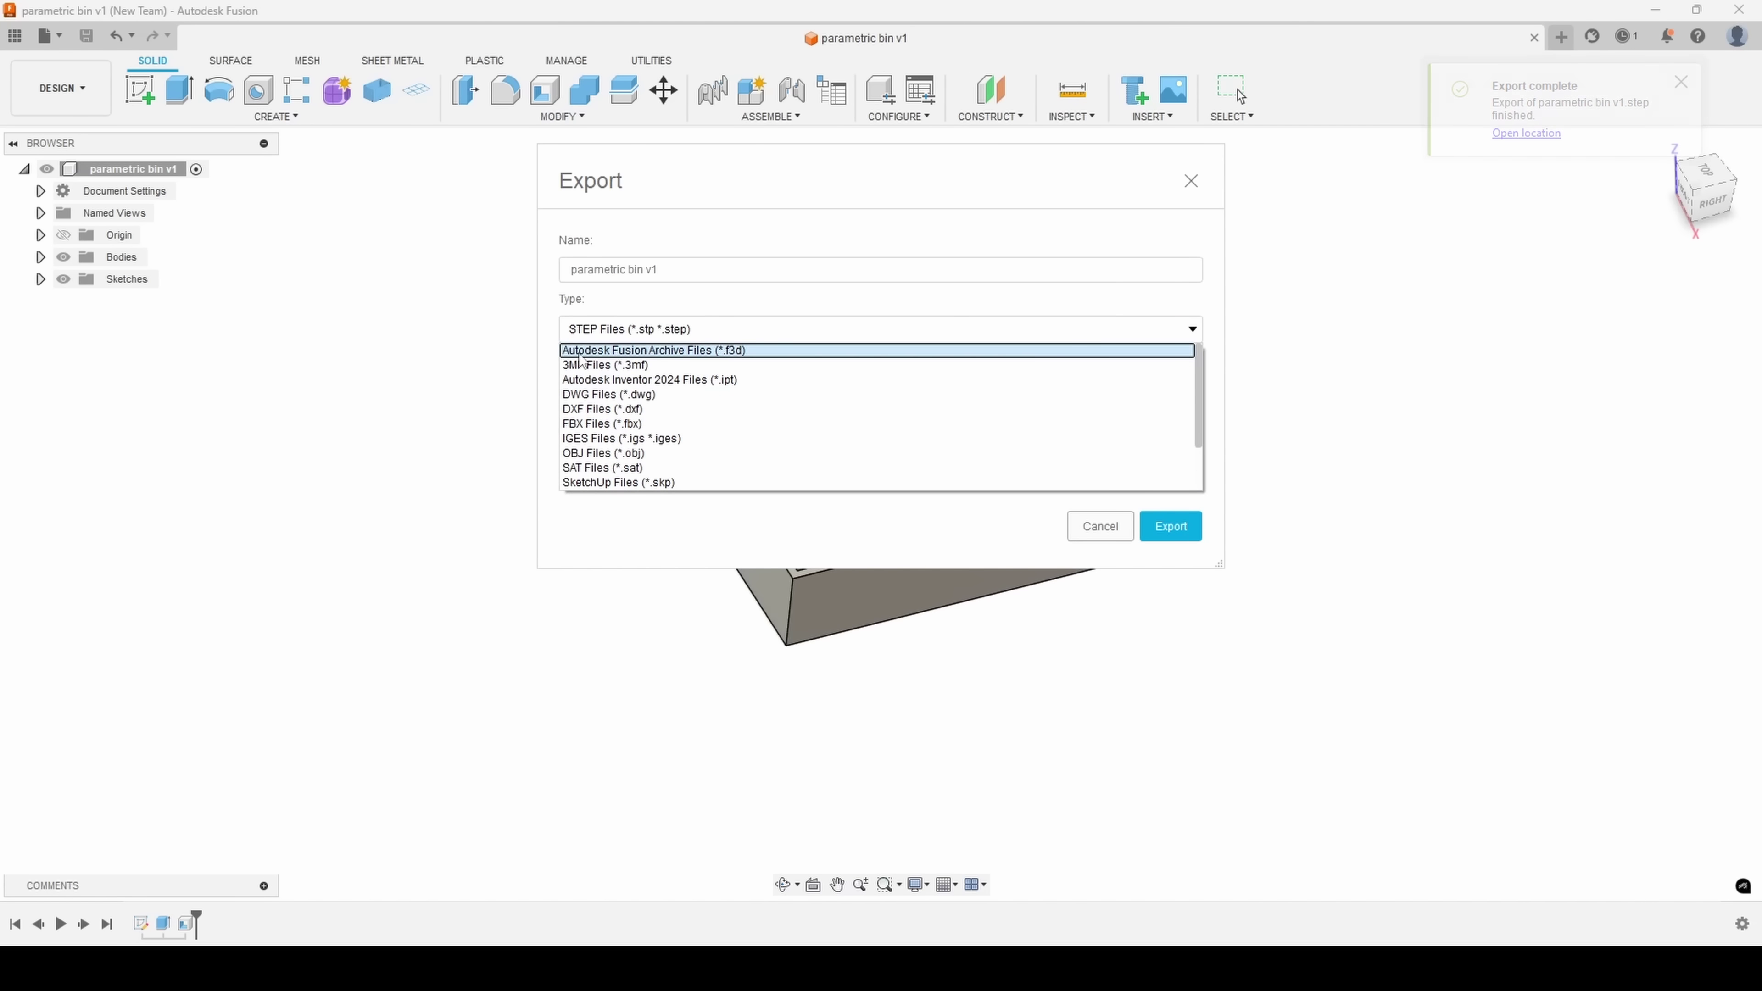
pyautogui.click(638, 351)
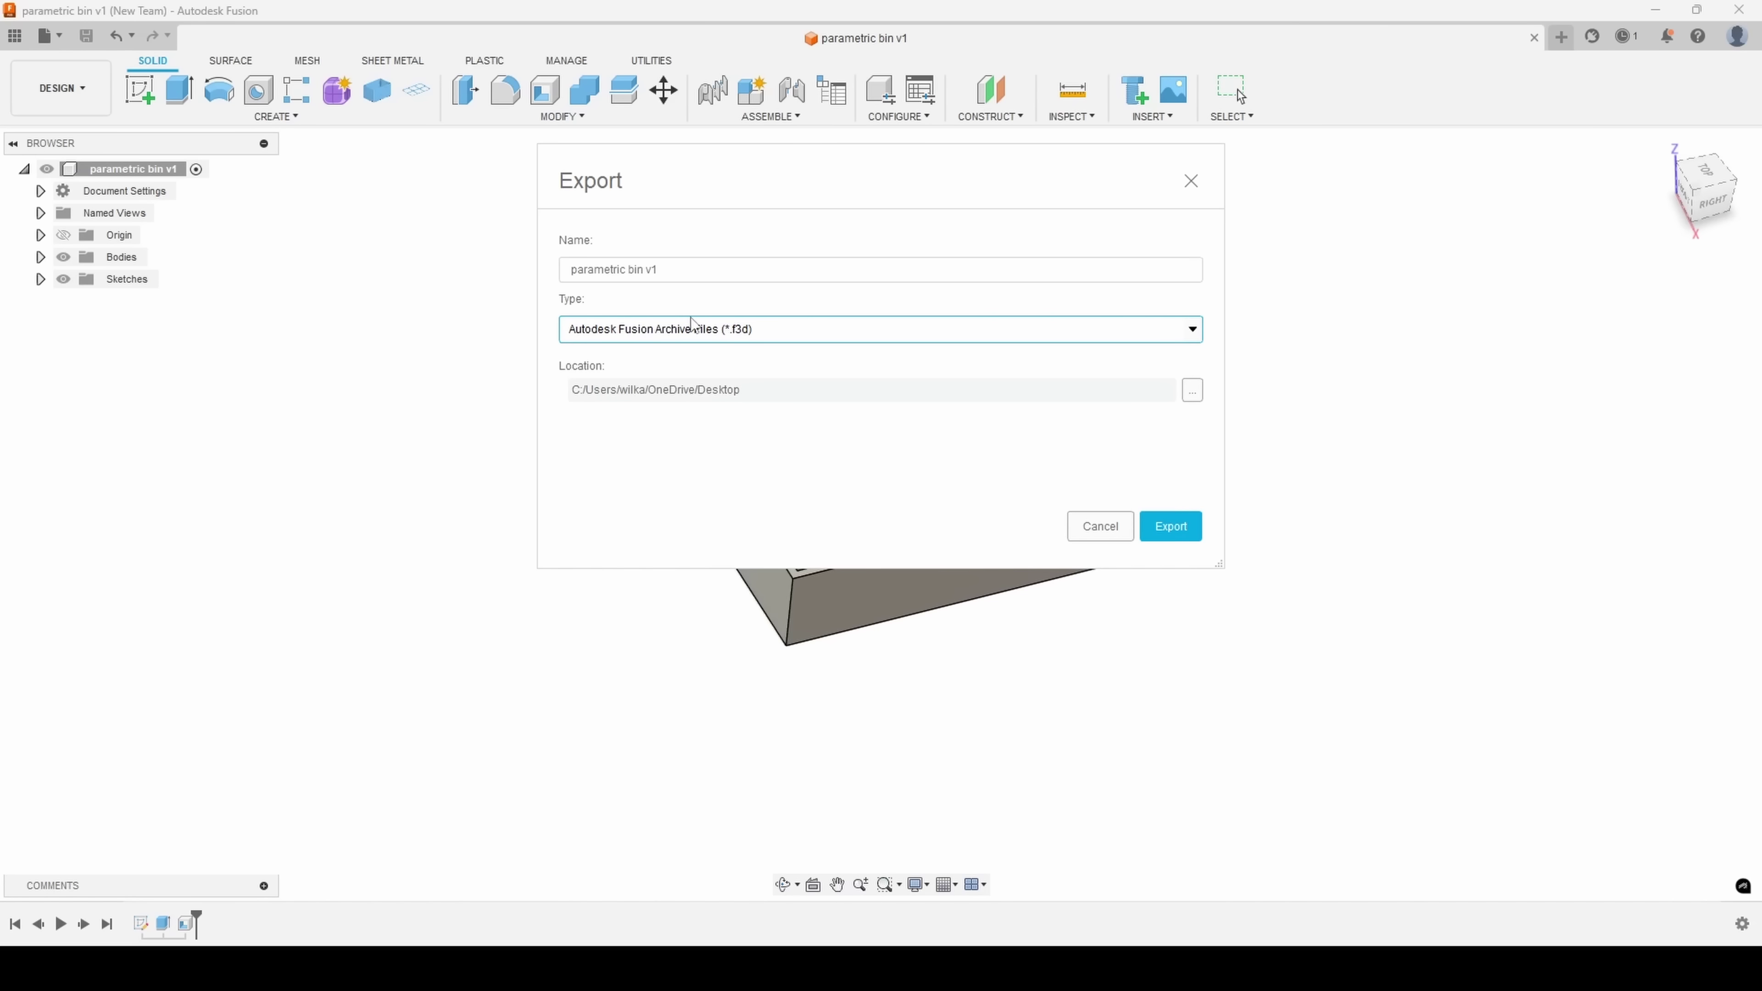
pyautogui.click(1170, 526)
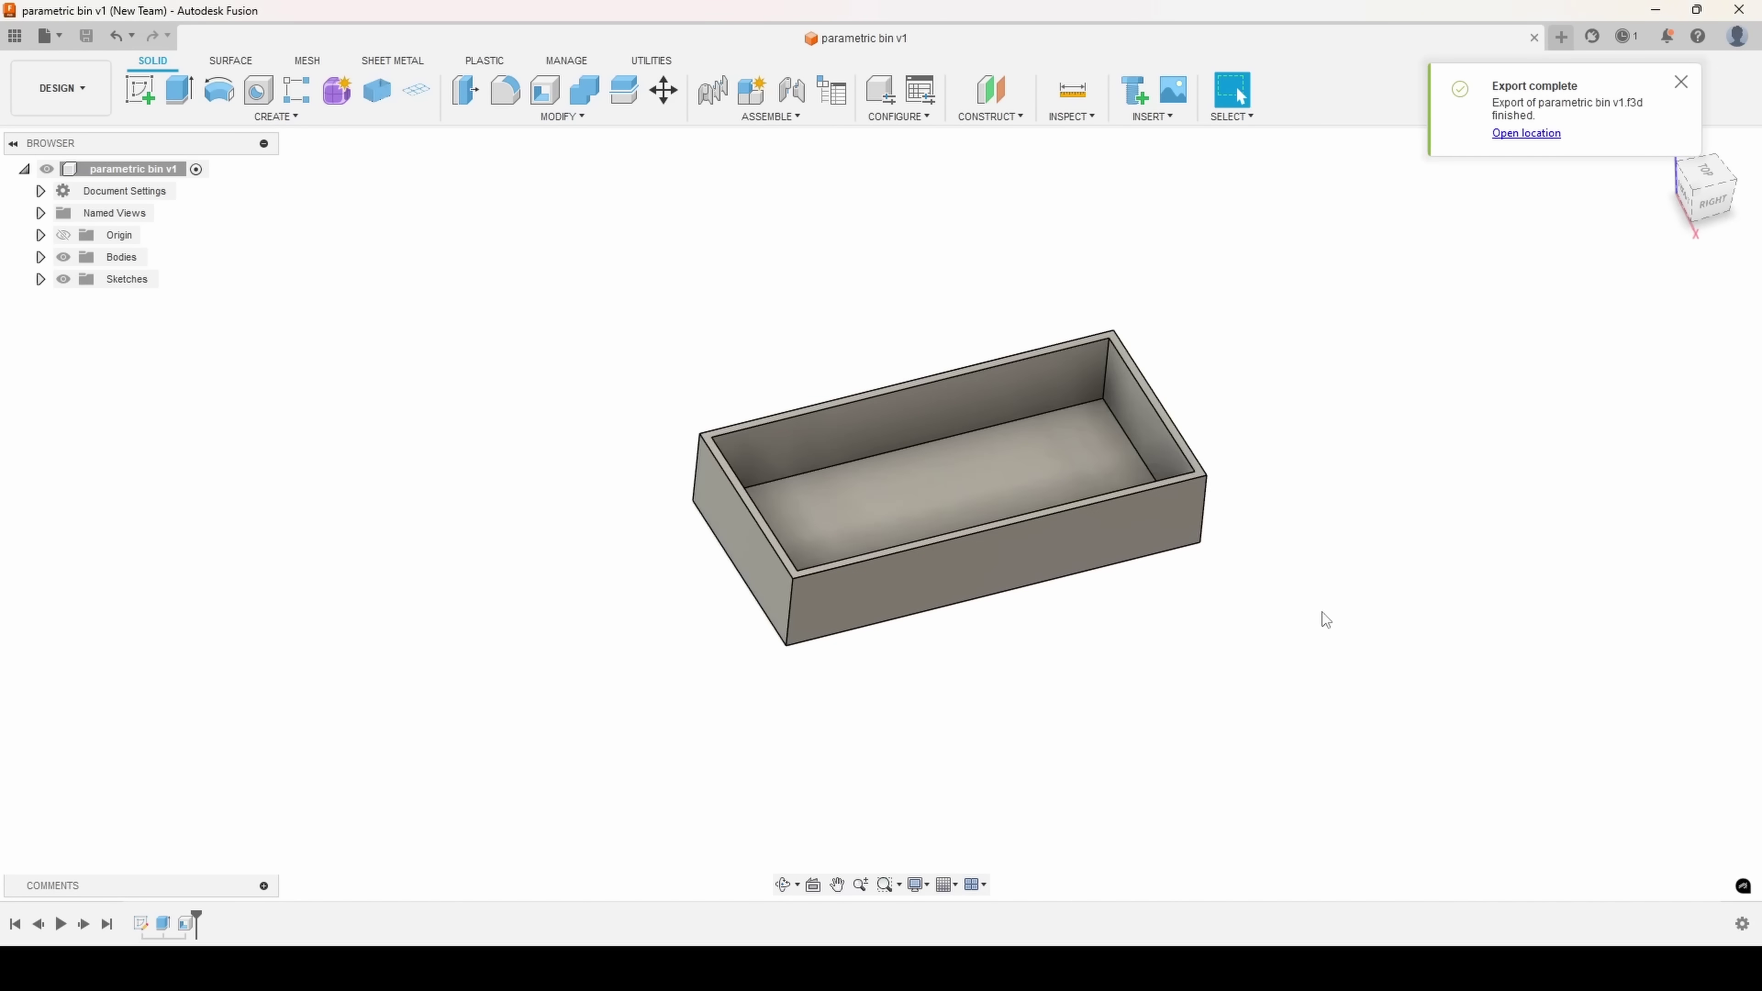
pyautogui.moveTo(1326, 620)
pyautogui.keyDown('shift'); pyautogui.mouseDown(button='middle')
pyautogui.moveTo(1334, 607)
pyautogui.moveTo(1357, 689)
pyautogui.moveTo(1333, 622)
pyautogui.moveTo(1303, 641)
pyautogui.mouseUp(button='middle'); pyautogui.keyUp('shift')
# Step: Start a new empty project from Bambu Studio's home page
pyautogui.hotkey('alt', 'Tab')
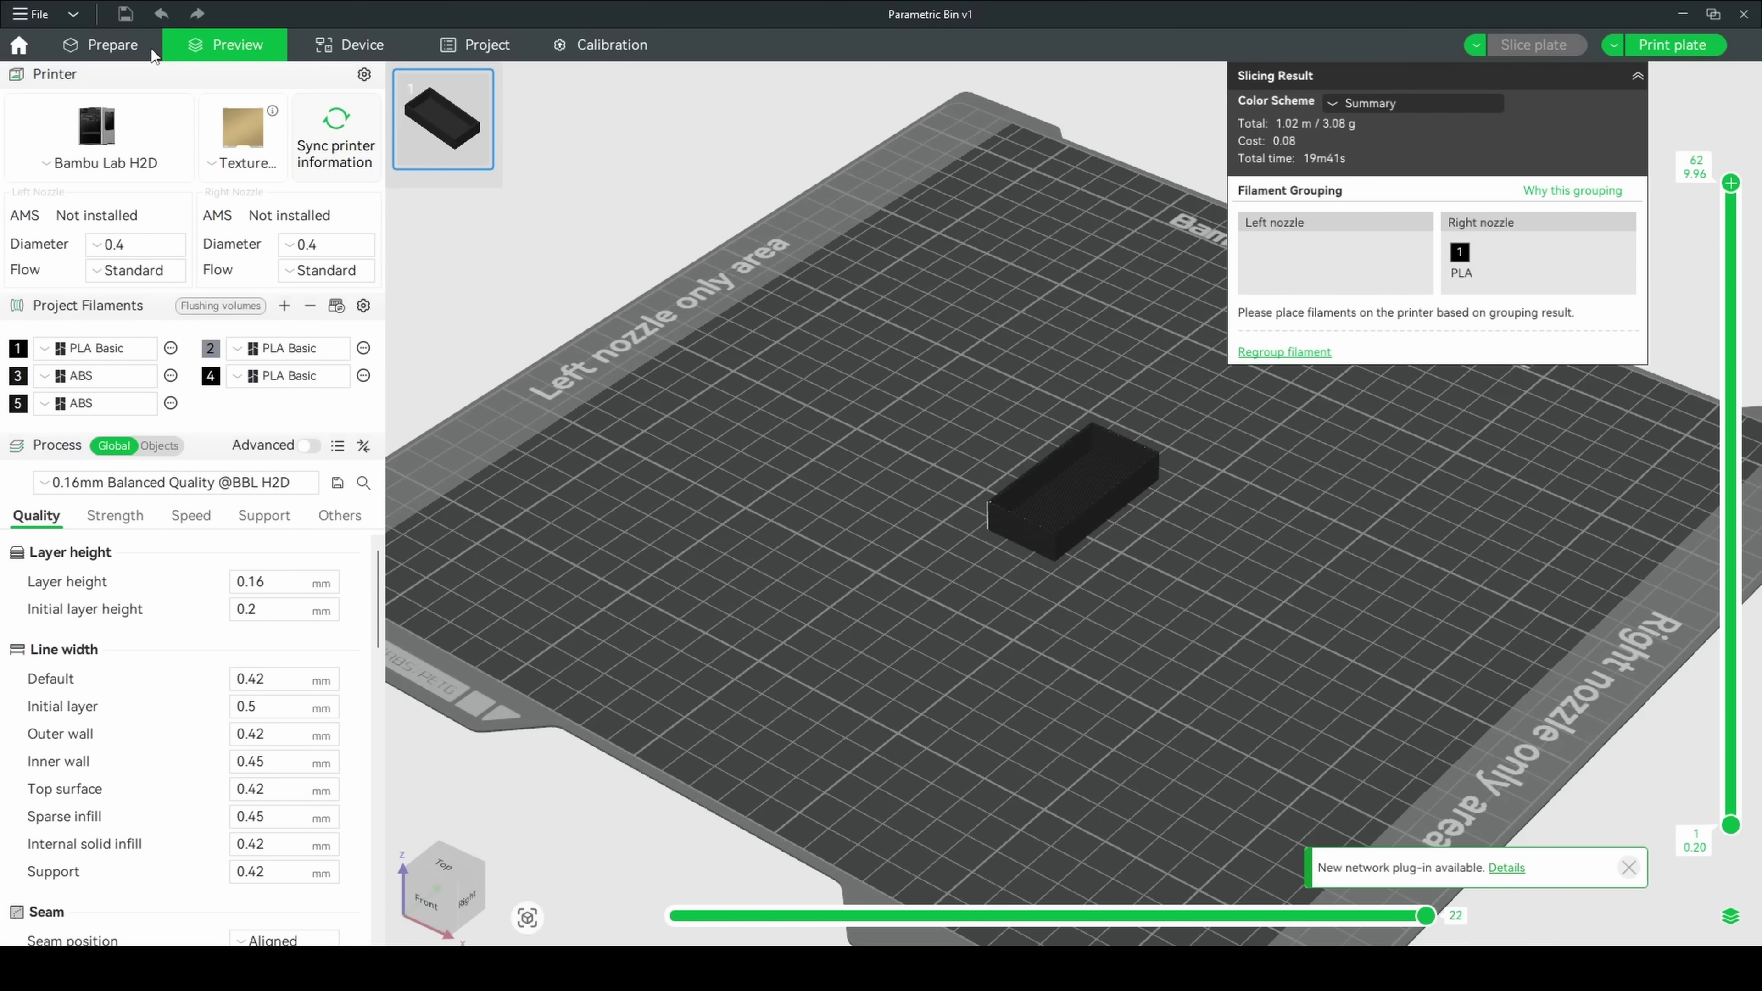
pyautogui.click(111, 45)
pyautogui.click(19, 44)
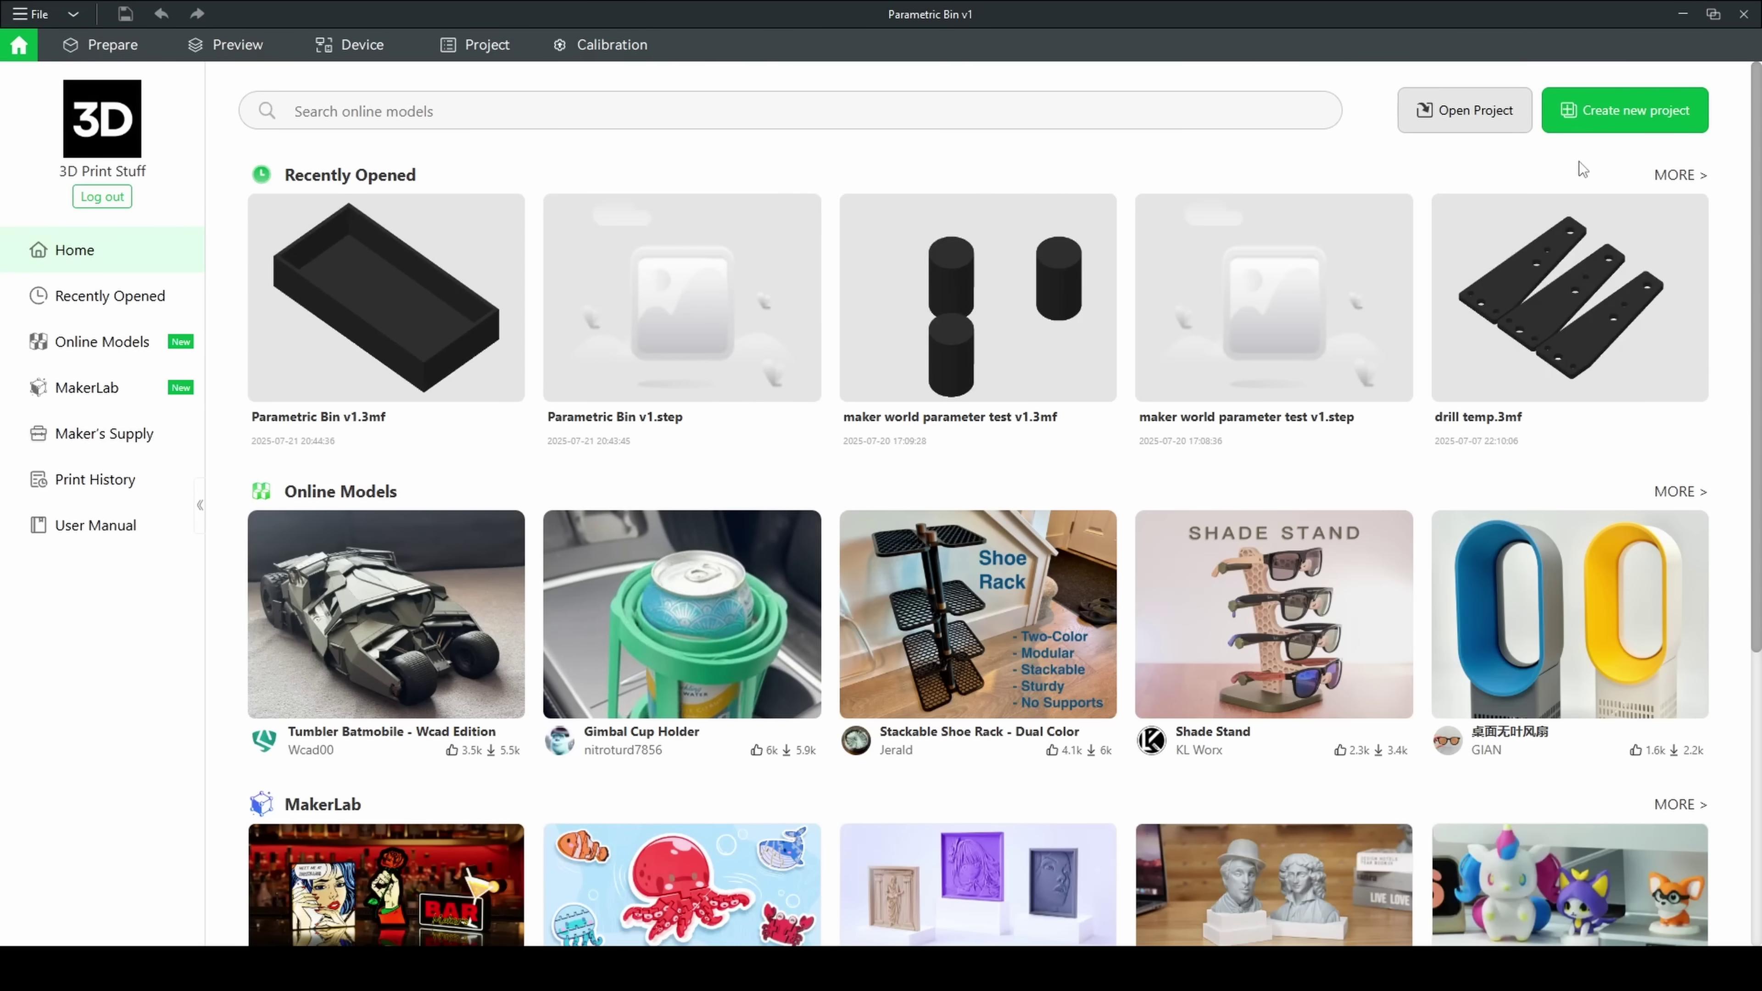
pyautogui.click(1596, 112)
pyautogui.moveTo(1329, 687); pyautogui.dragTo(618, 196)
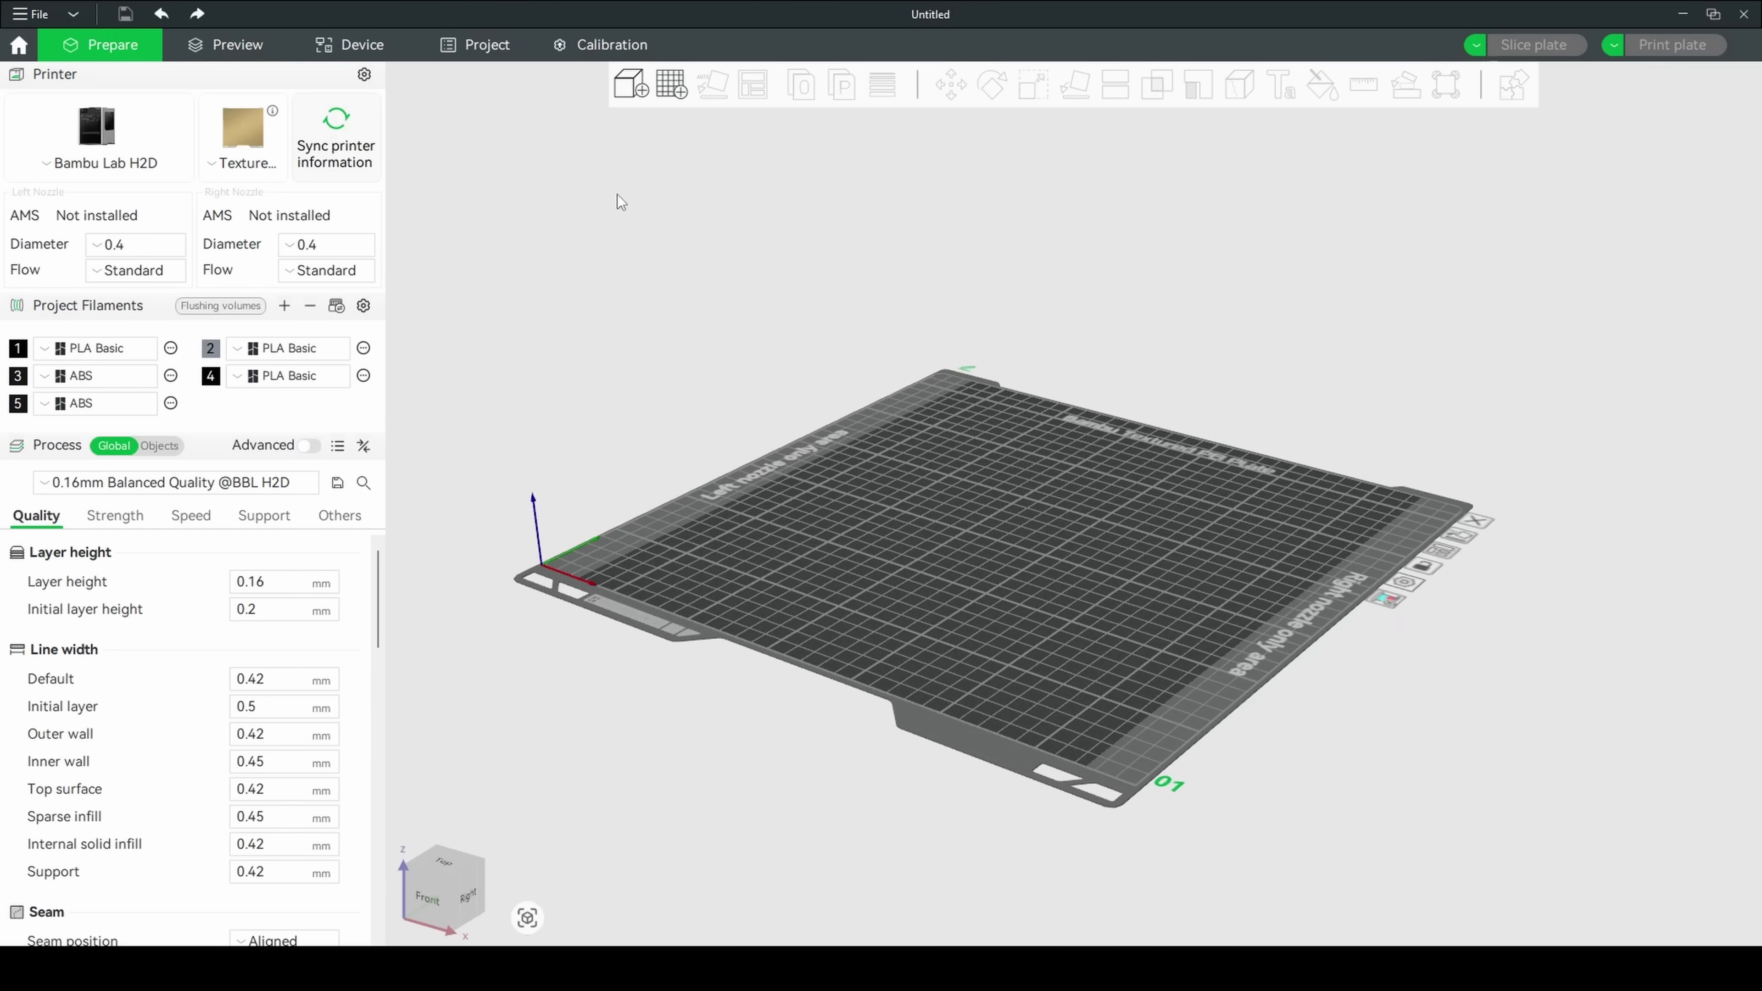
# Step: Import Parametric Bin v1.step onto the plate, accepting the STEP import settings
pyautogui.click(624, 86)
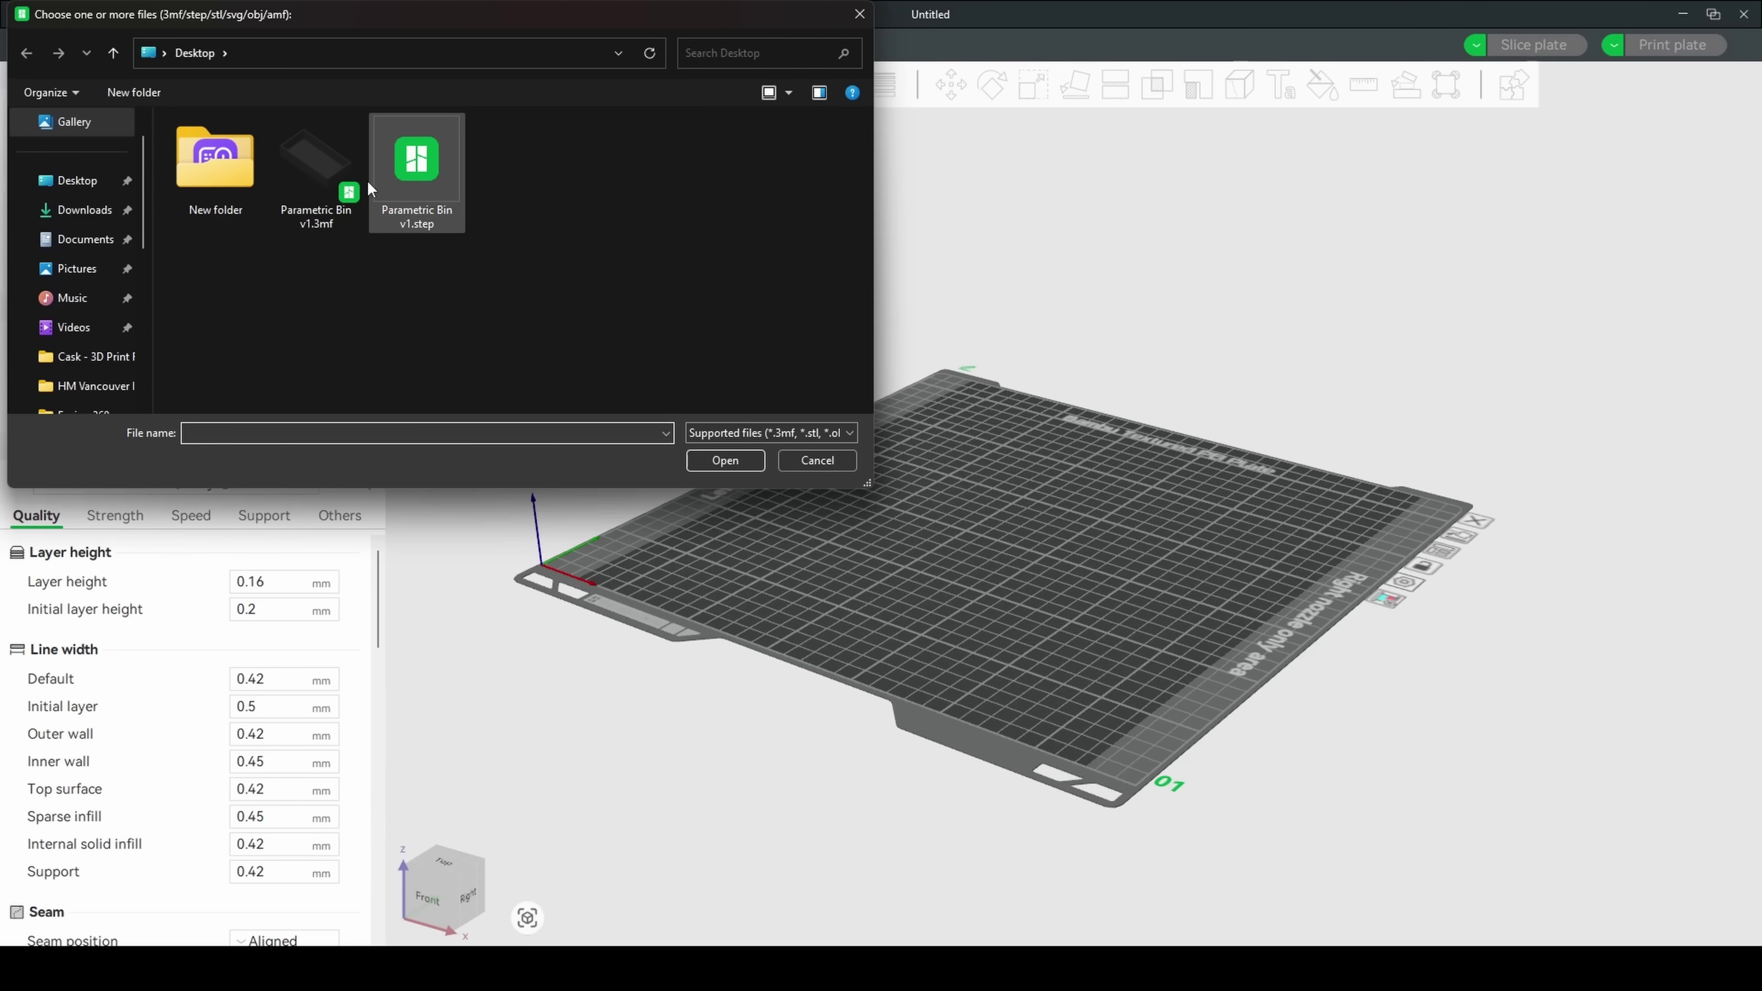
pyautogui.click(415, 173)
pyautogui.click(732, 463)
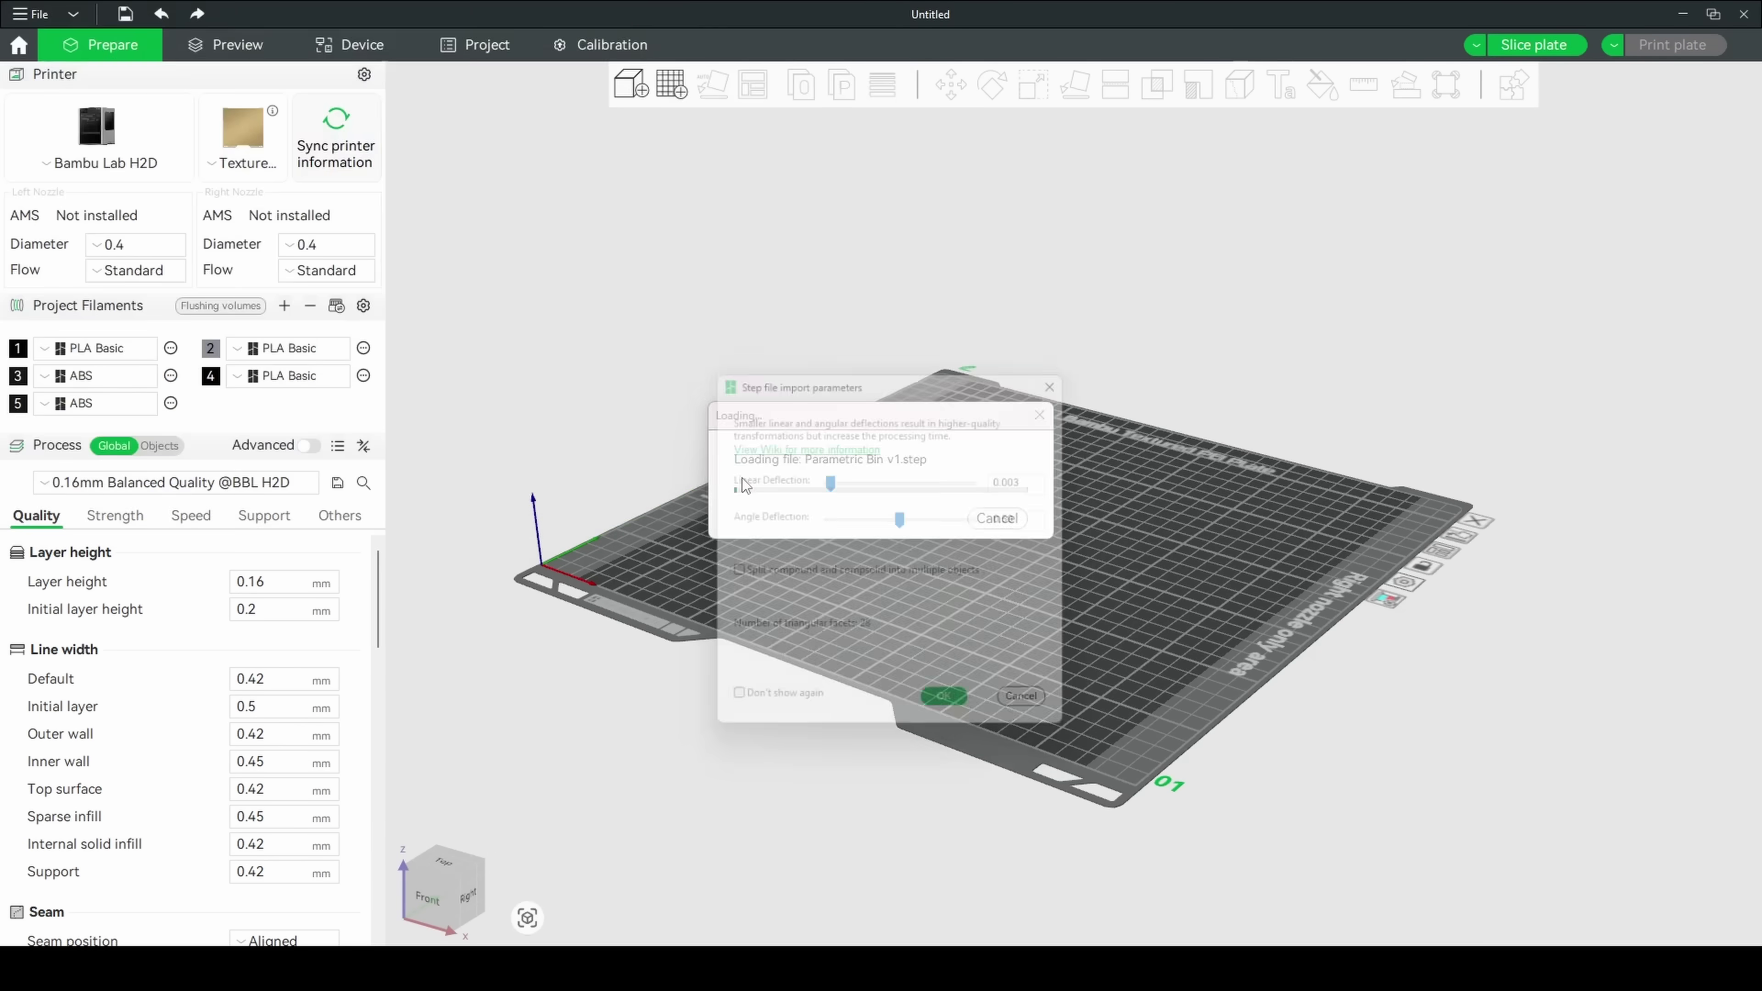
pyautogui.click(969, 703)
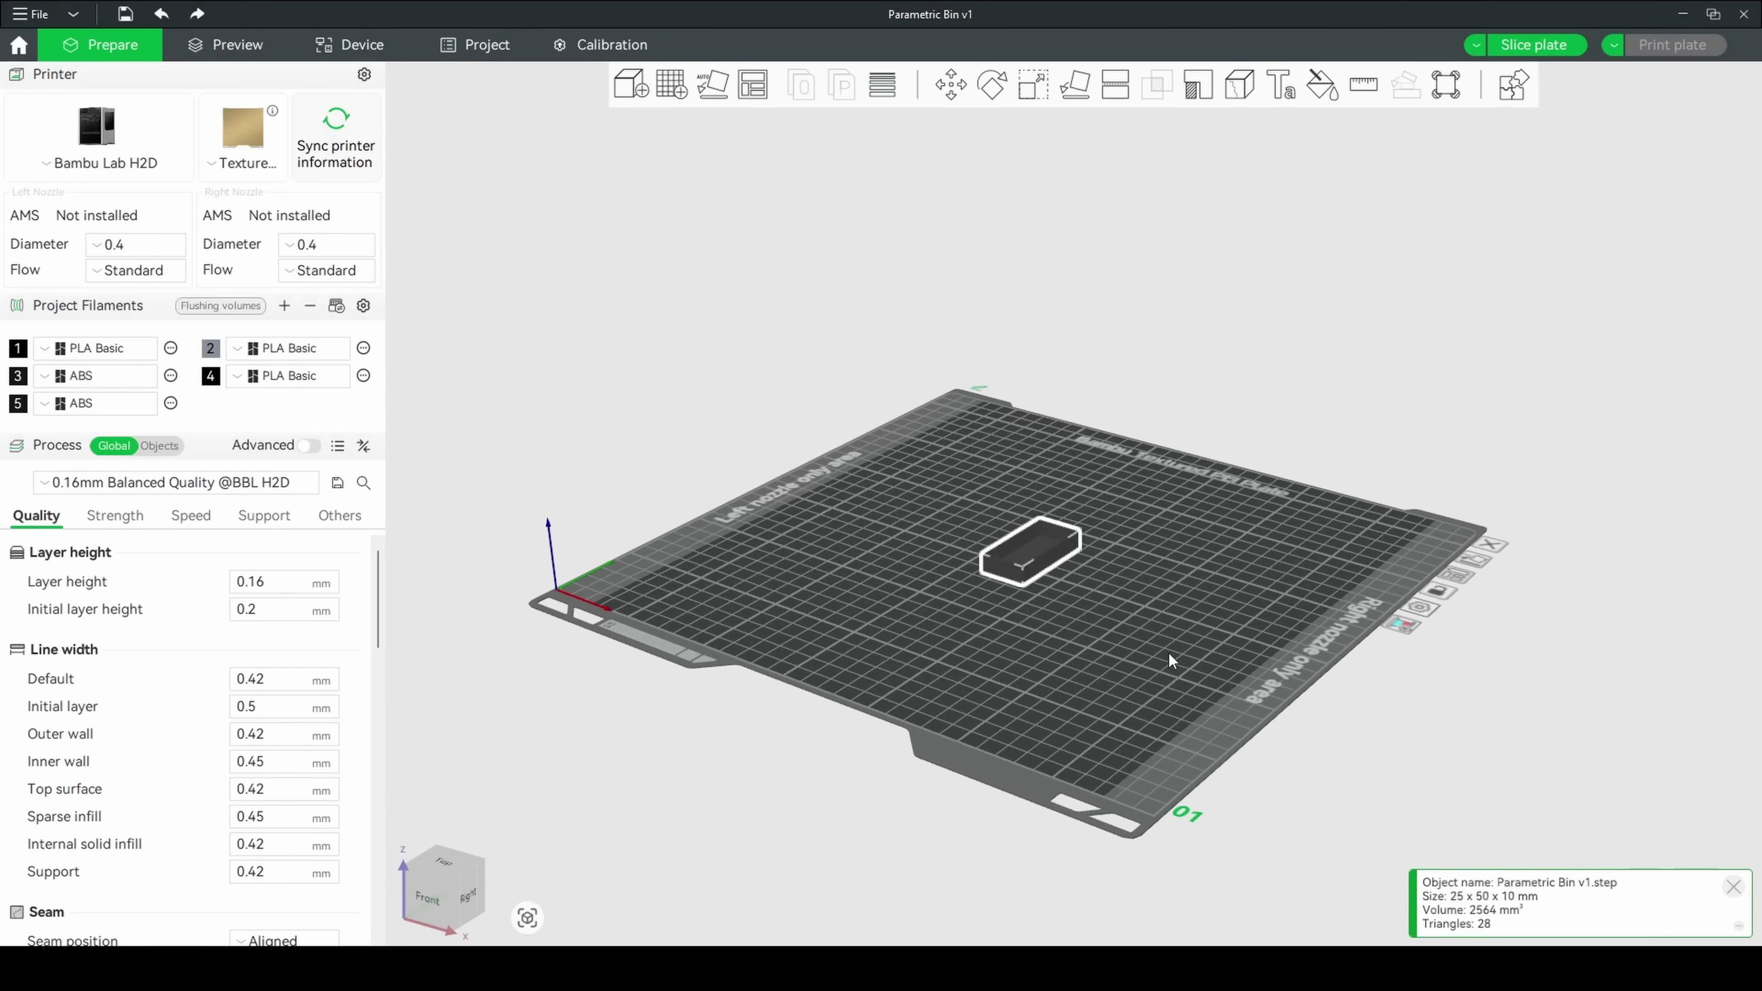
# Step: Slice the plate (19m41s, 3.08 g) and look down on the sliced bin preview
pyautogui.click(1535, 44)
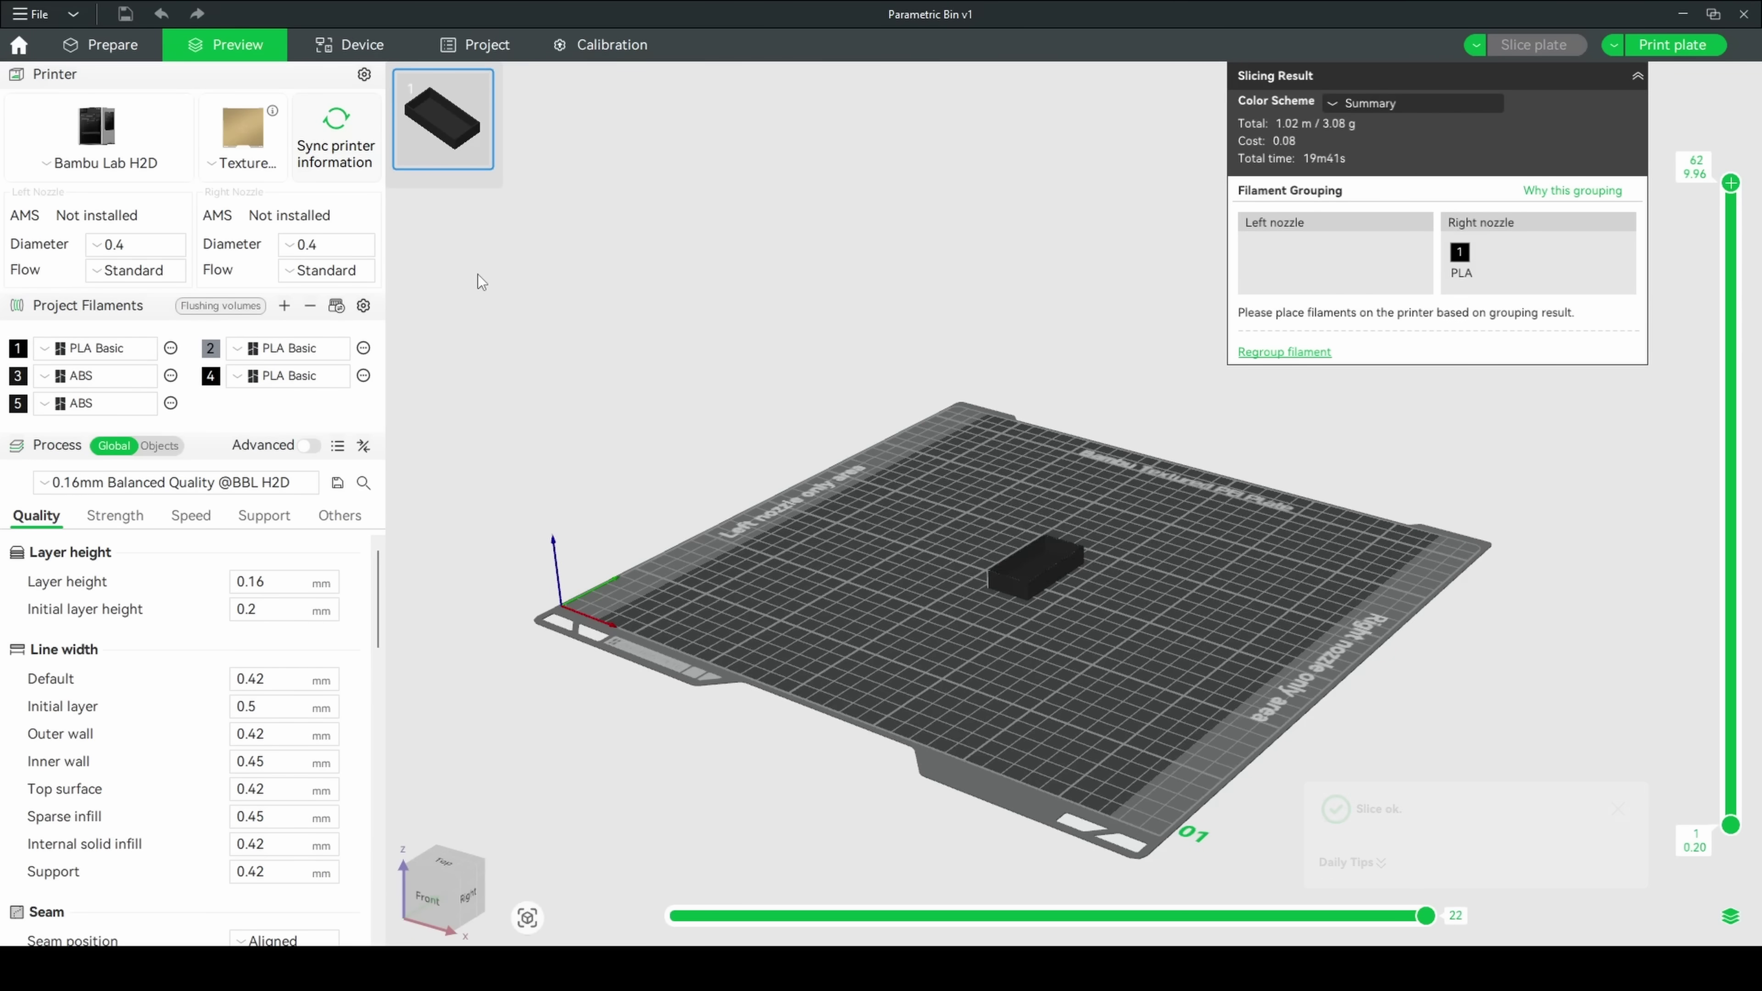
pyautogui.scroll(3, 1112, 618)
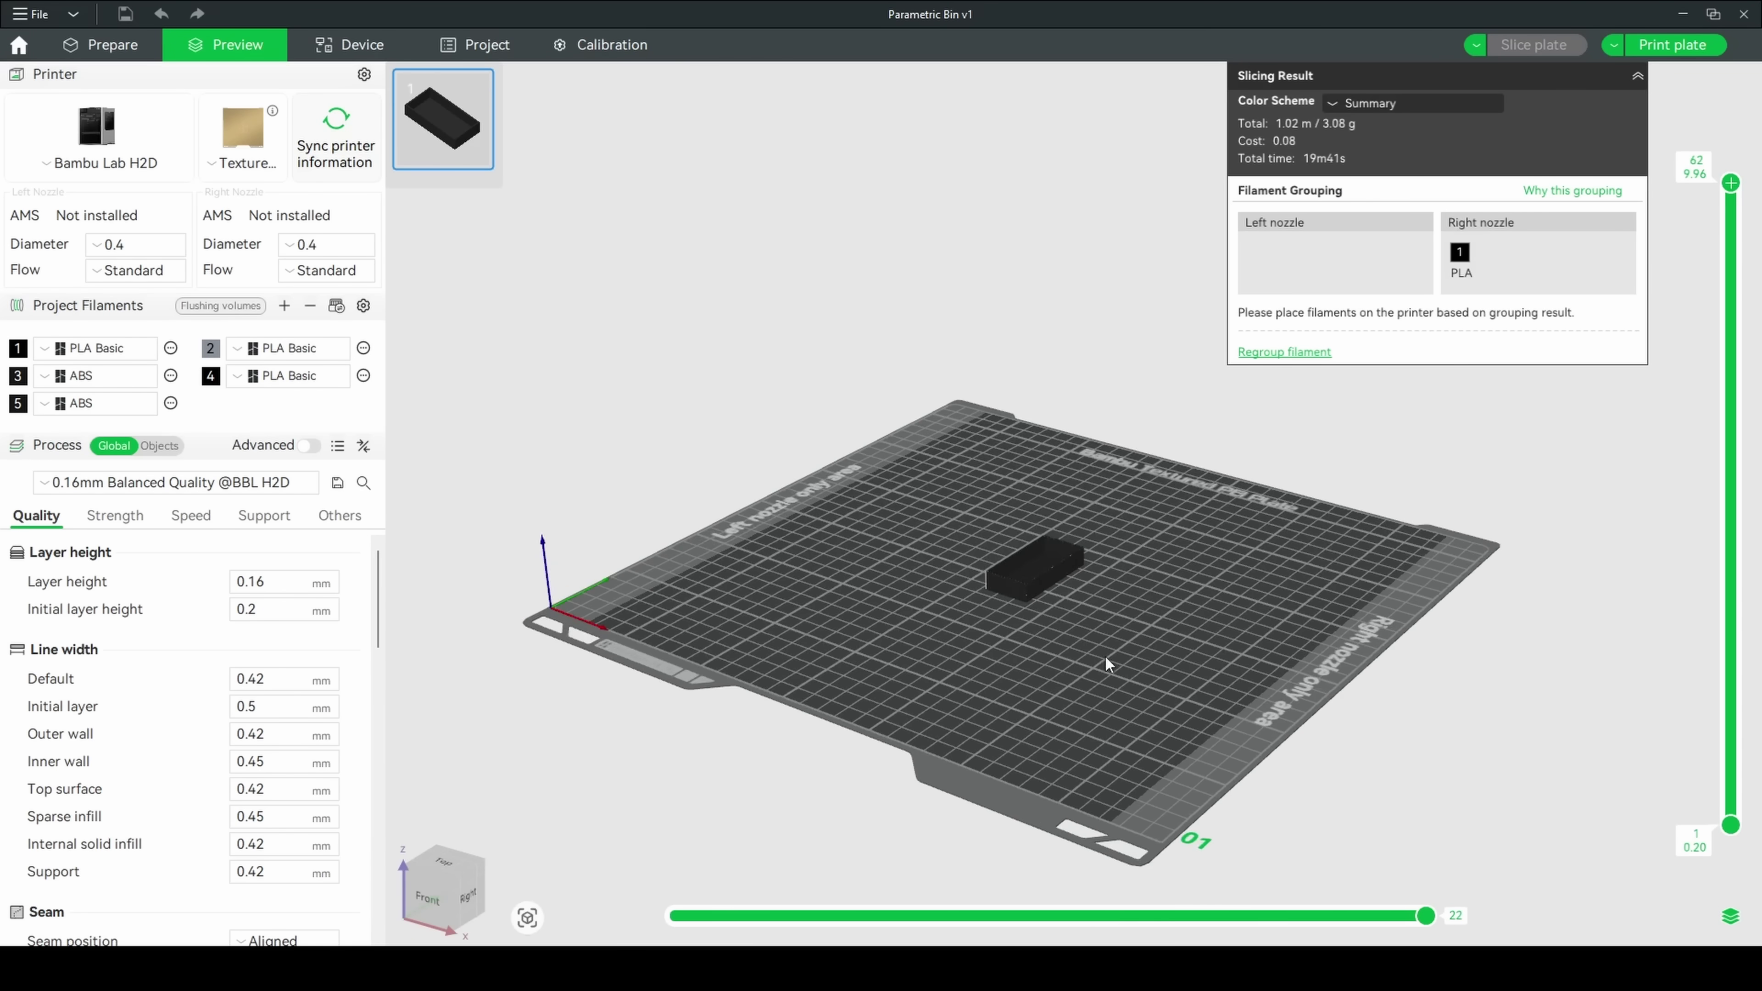
pyautogui.moveTo(1112, 696); pyautogui.dragTo(1157, 662)
pyautogui.scroll(3, 1153, 597)
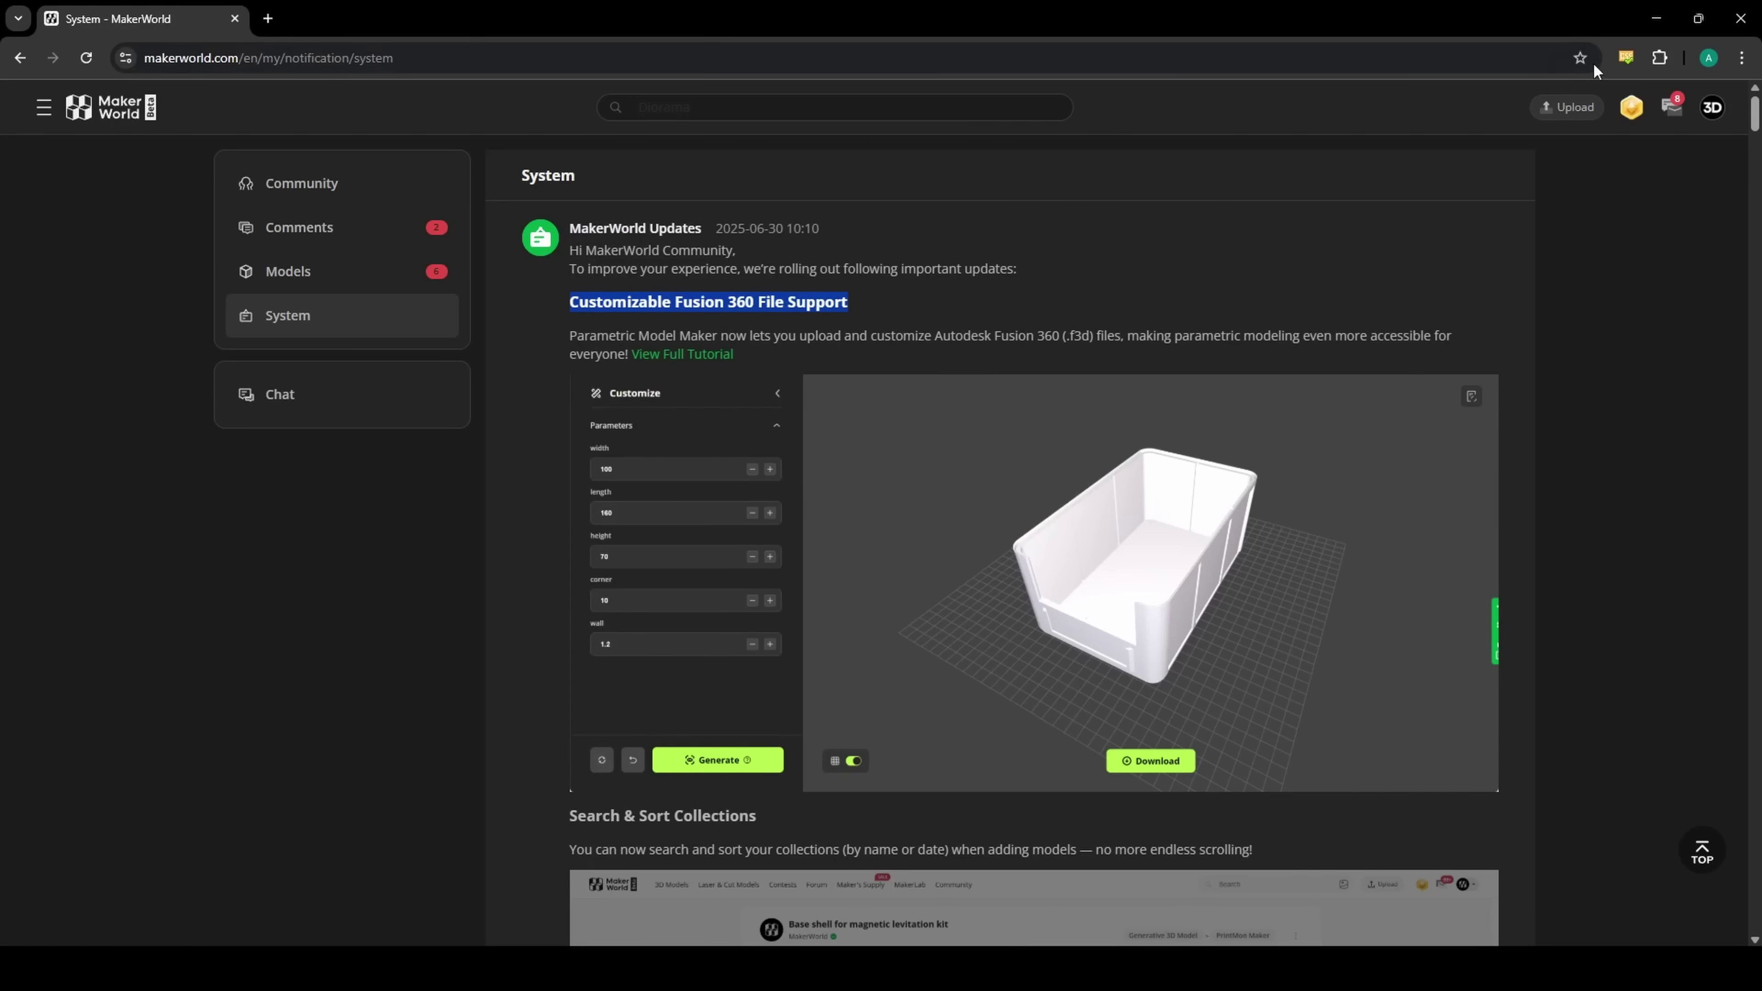
pyautogui.click(1714, 108)
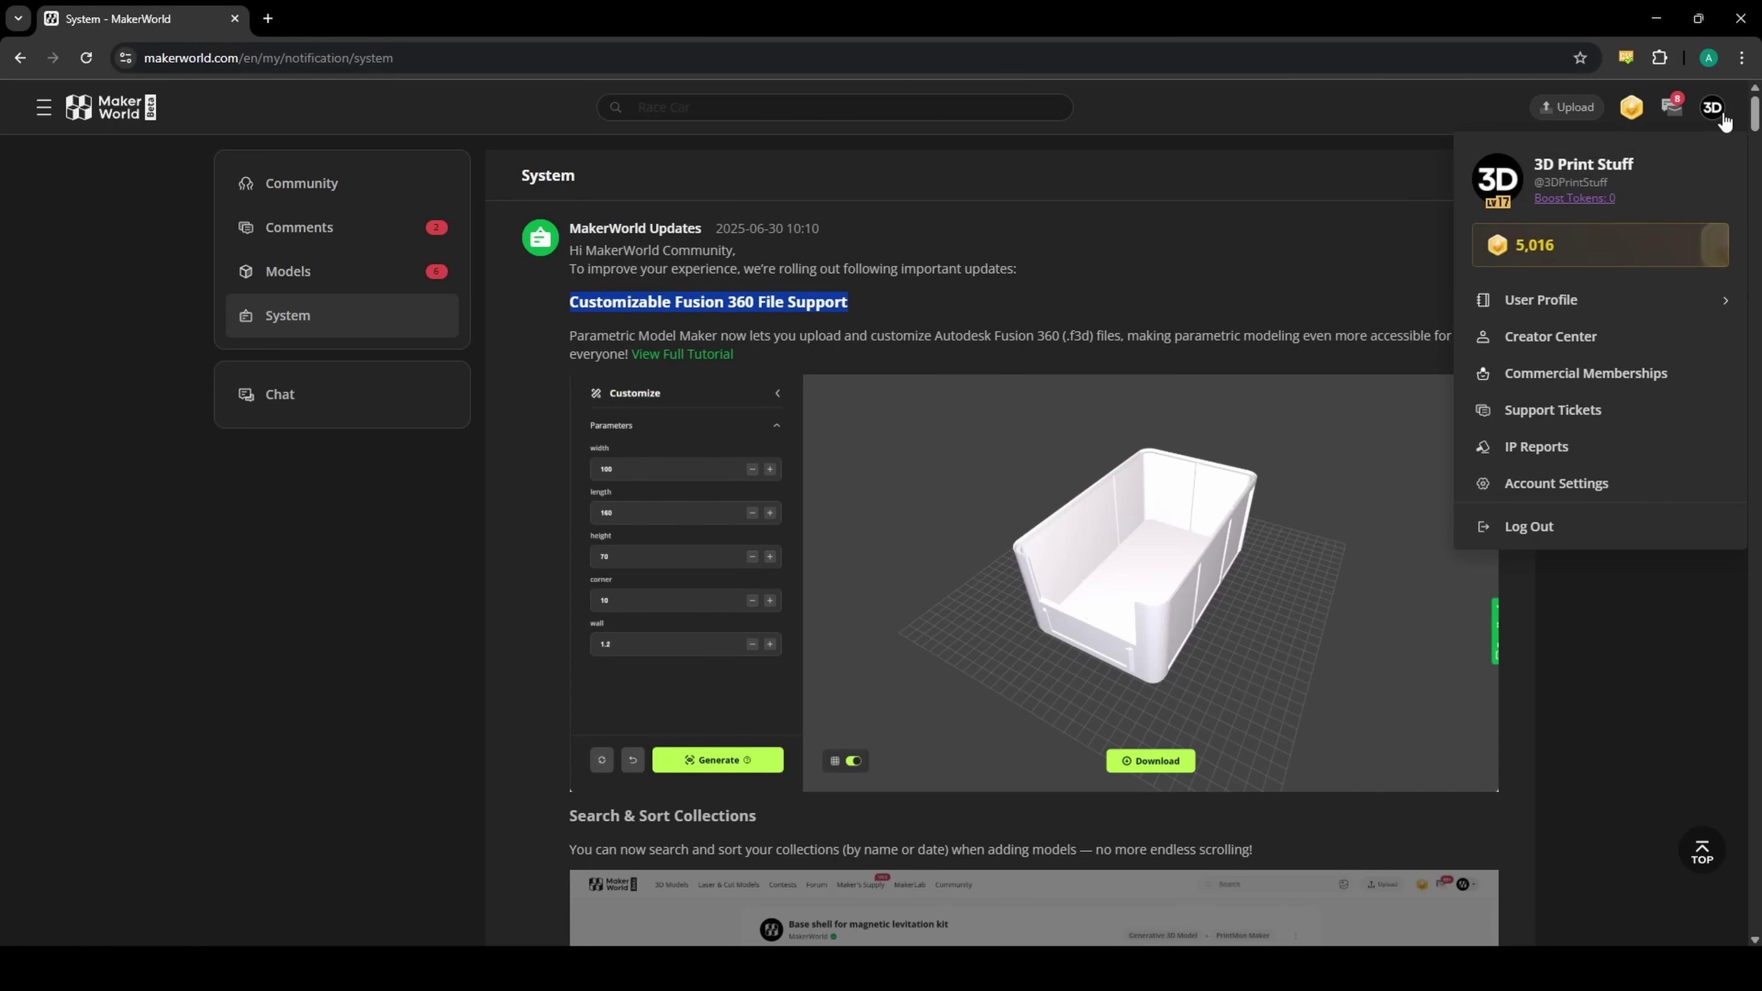
# Step: Start a new 3D original model upload with Parametric Bin v1.3mf as the print profile
pyautogui.moveTo(1567, 106)
pyautogui.click(1367, 167)
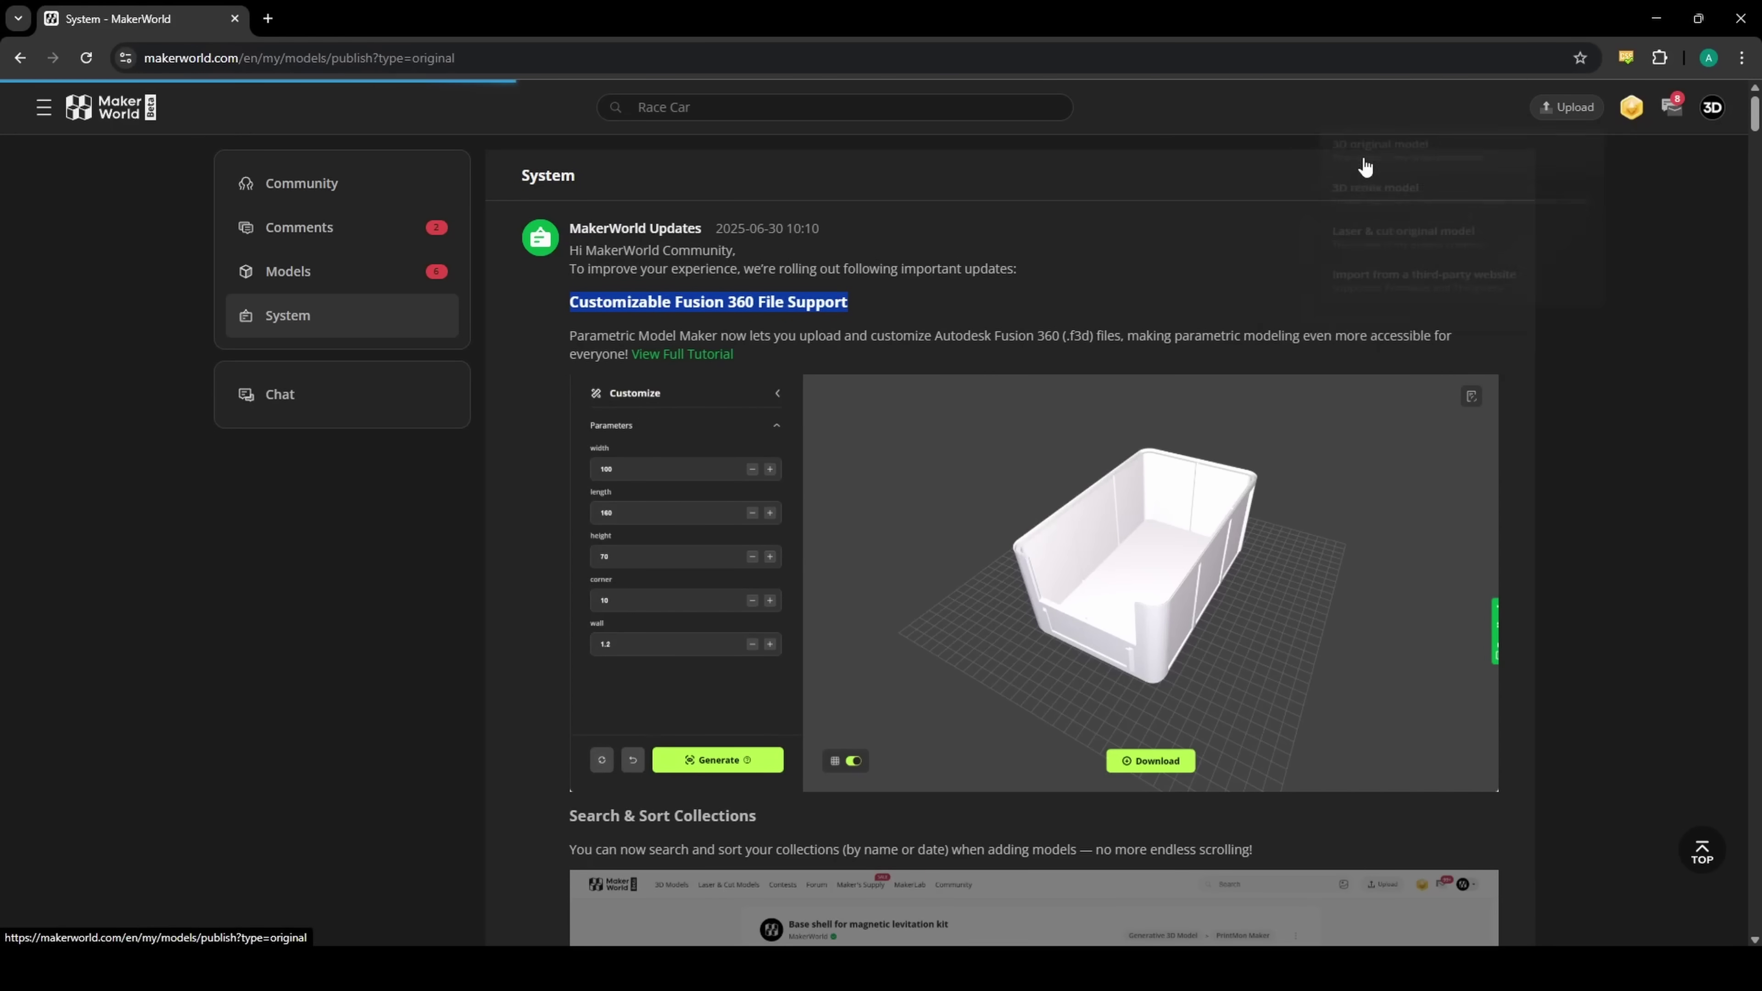
pyautogui.click(390, 206)
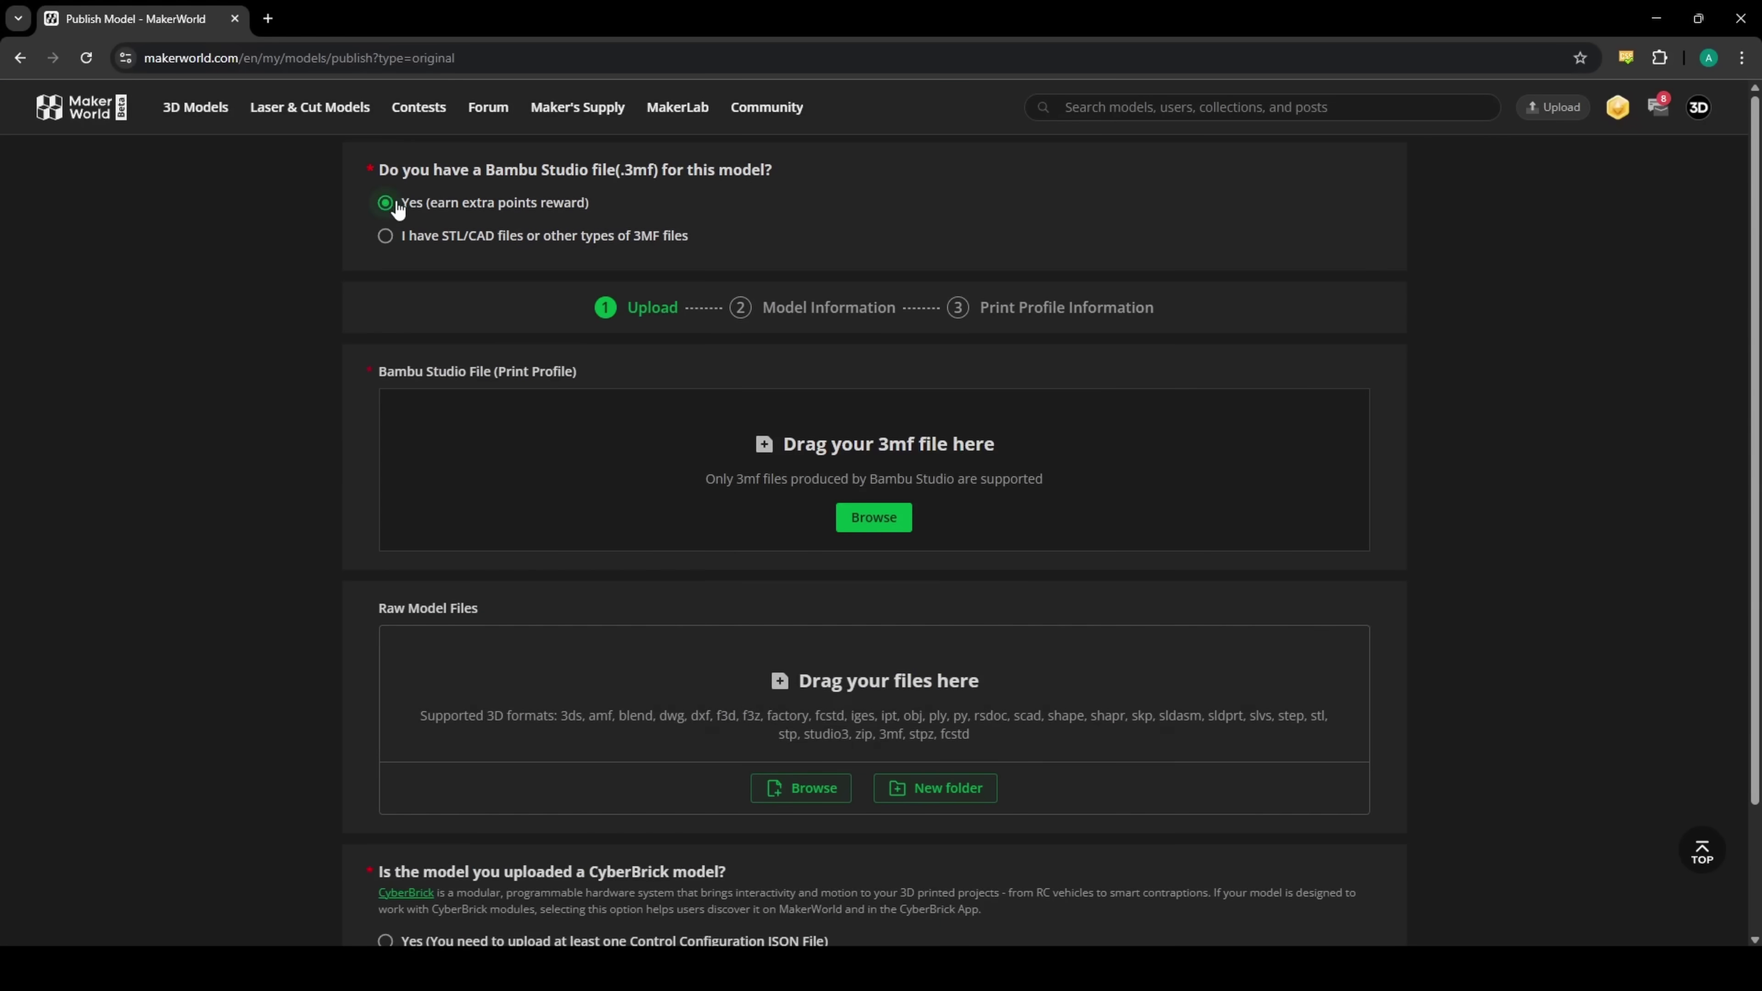
pyautogui.click(874, 517)
pyautogui.click(316, 166)
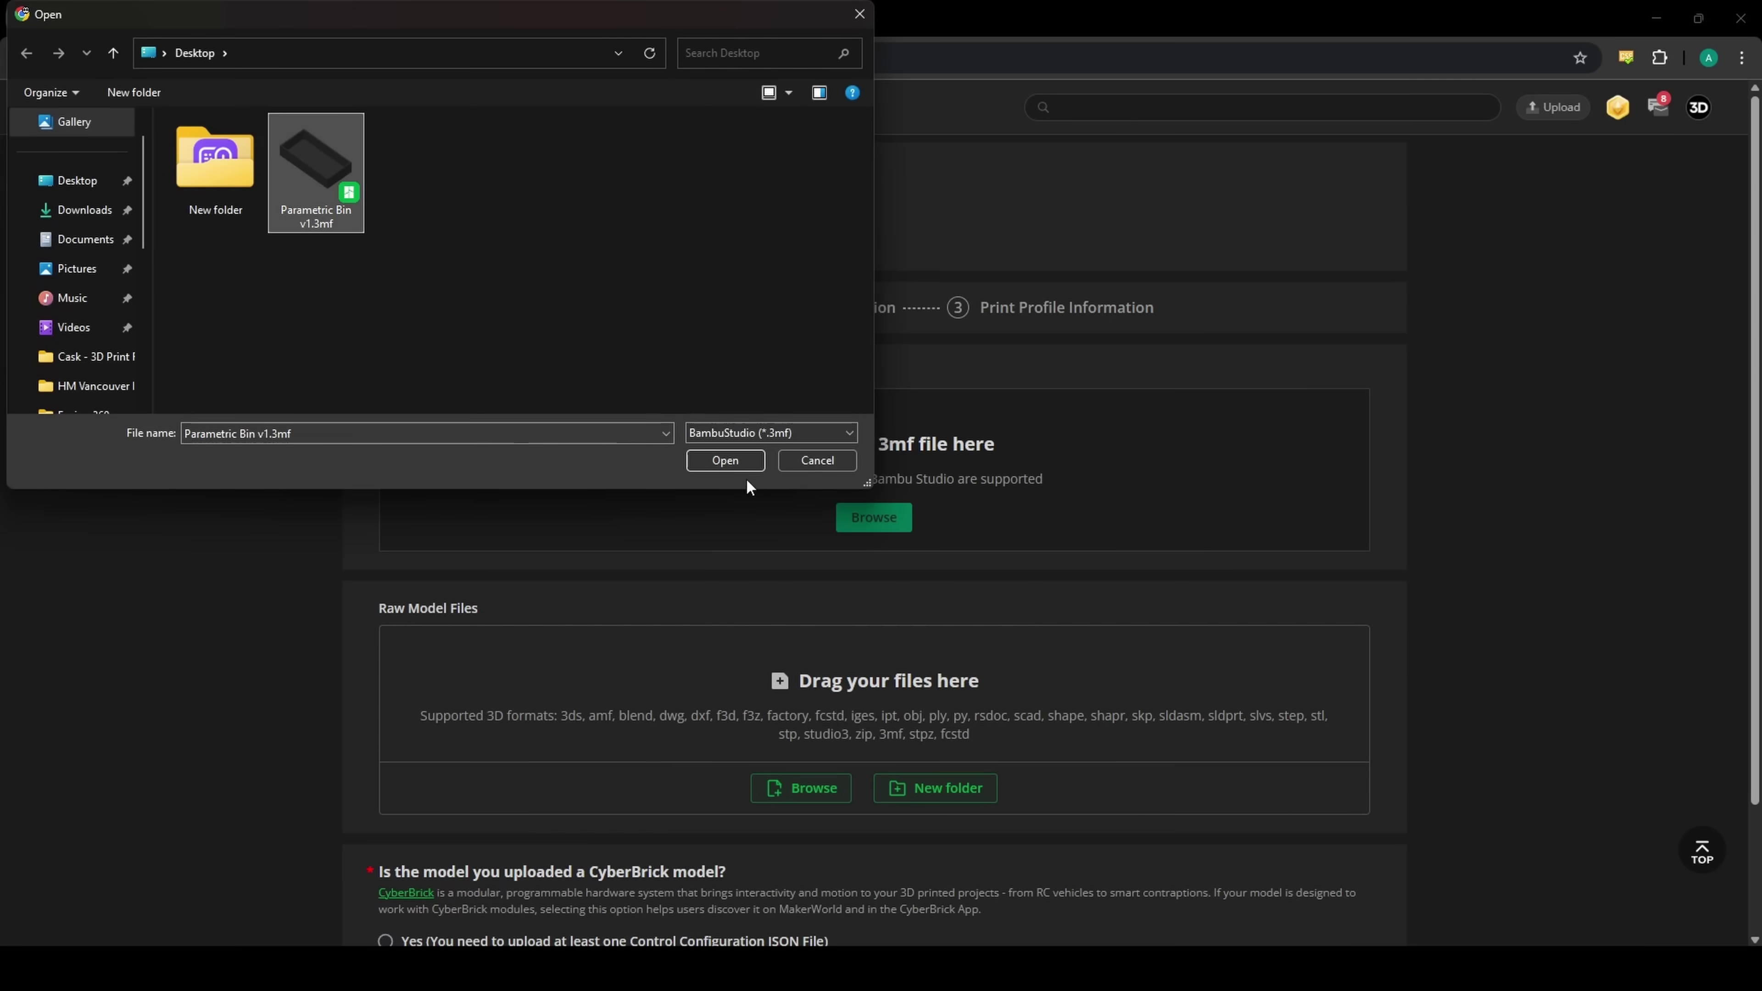
pyautogui.click(738, 461)
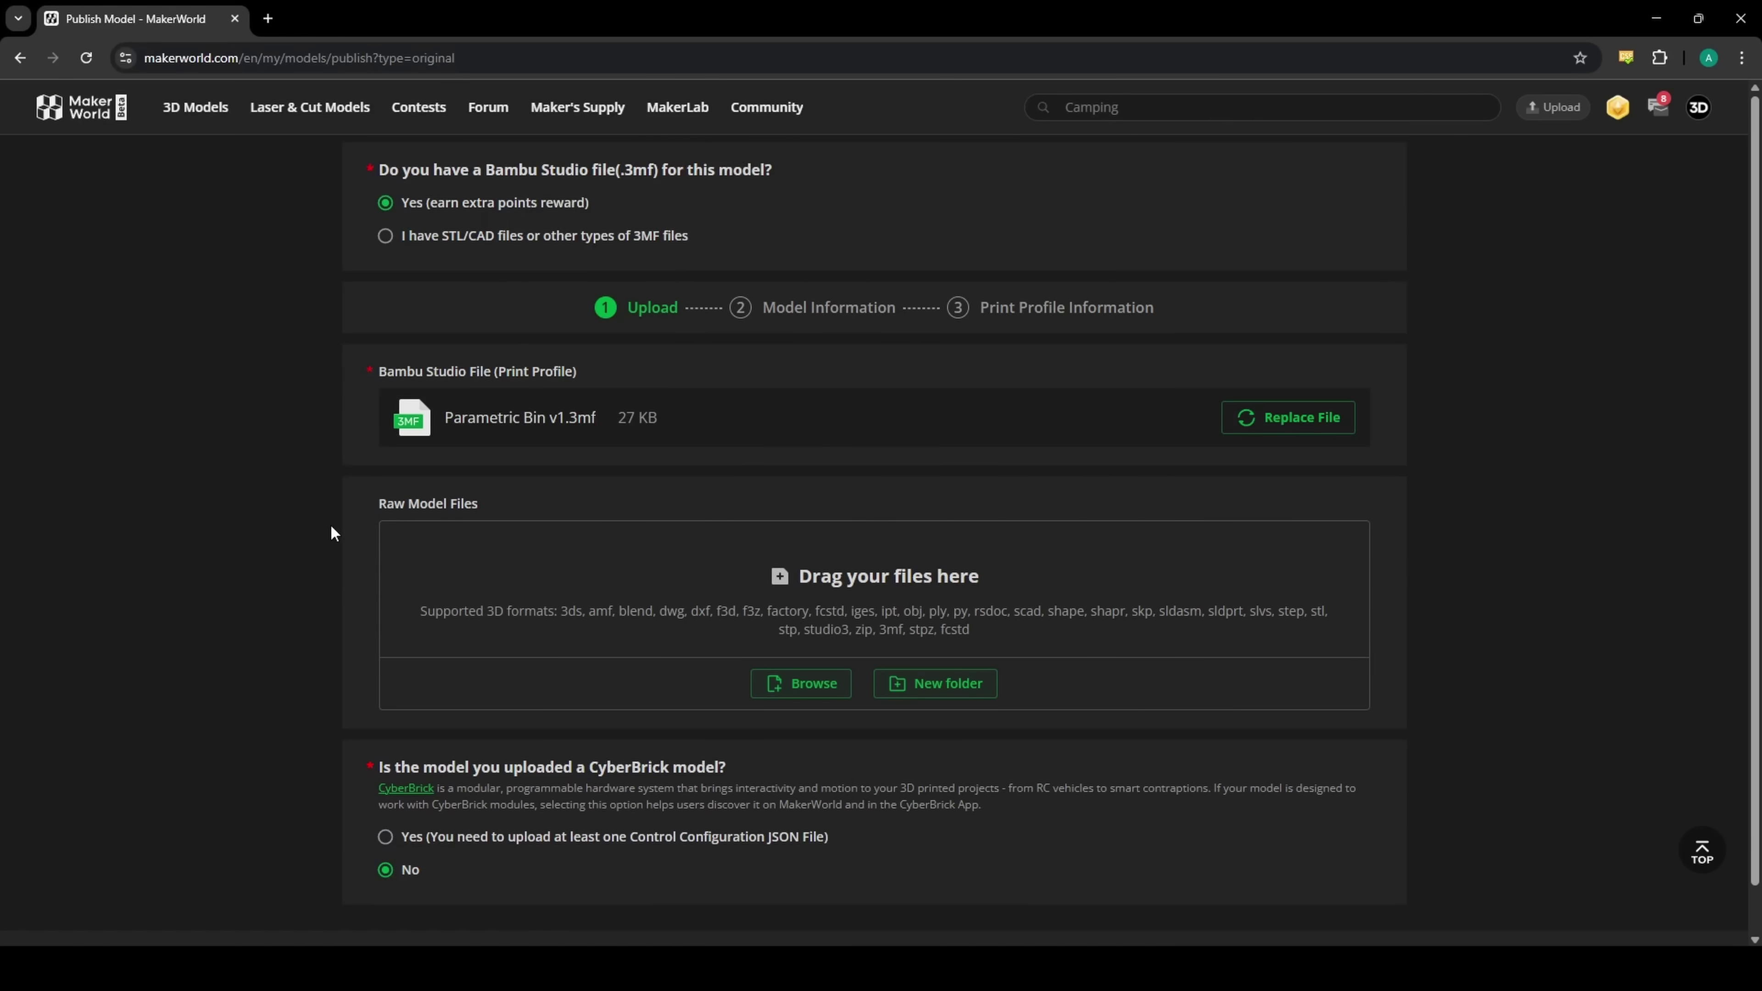
# Step: Attach Parametric Bin v0.f3d as the raw file, check that it validates, and continue
pyautogui.click(805, 684)
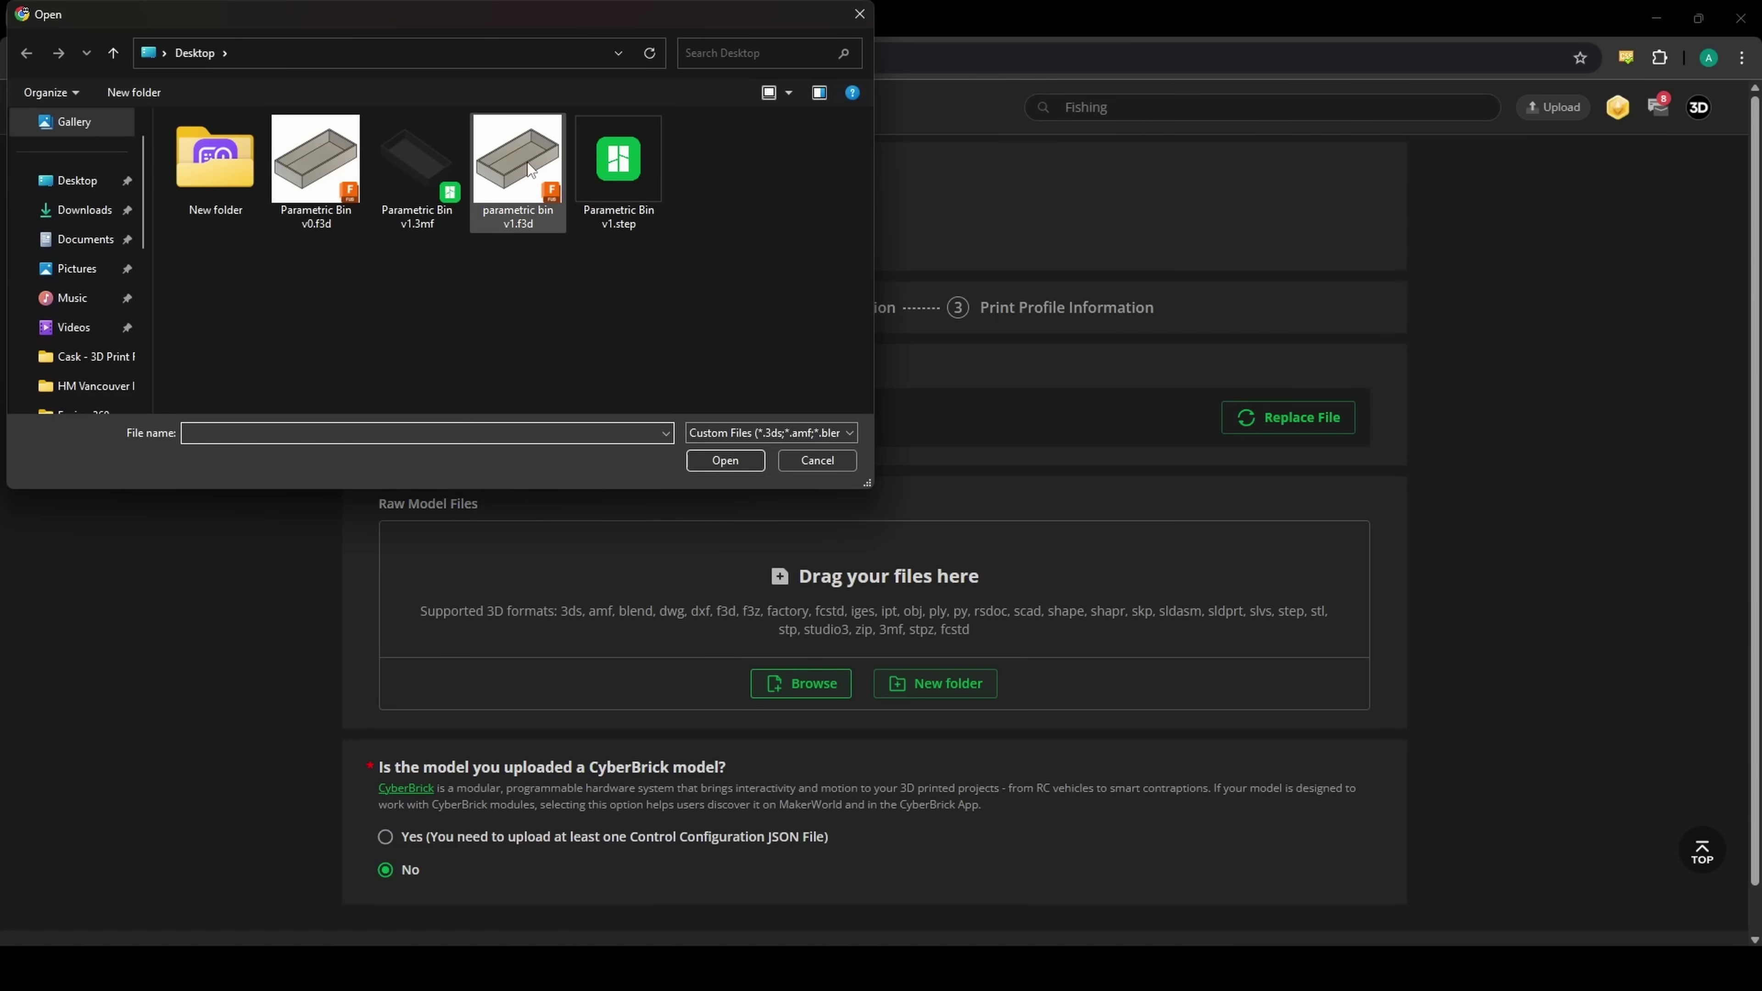
pyautogui.click(308, 171)
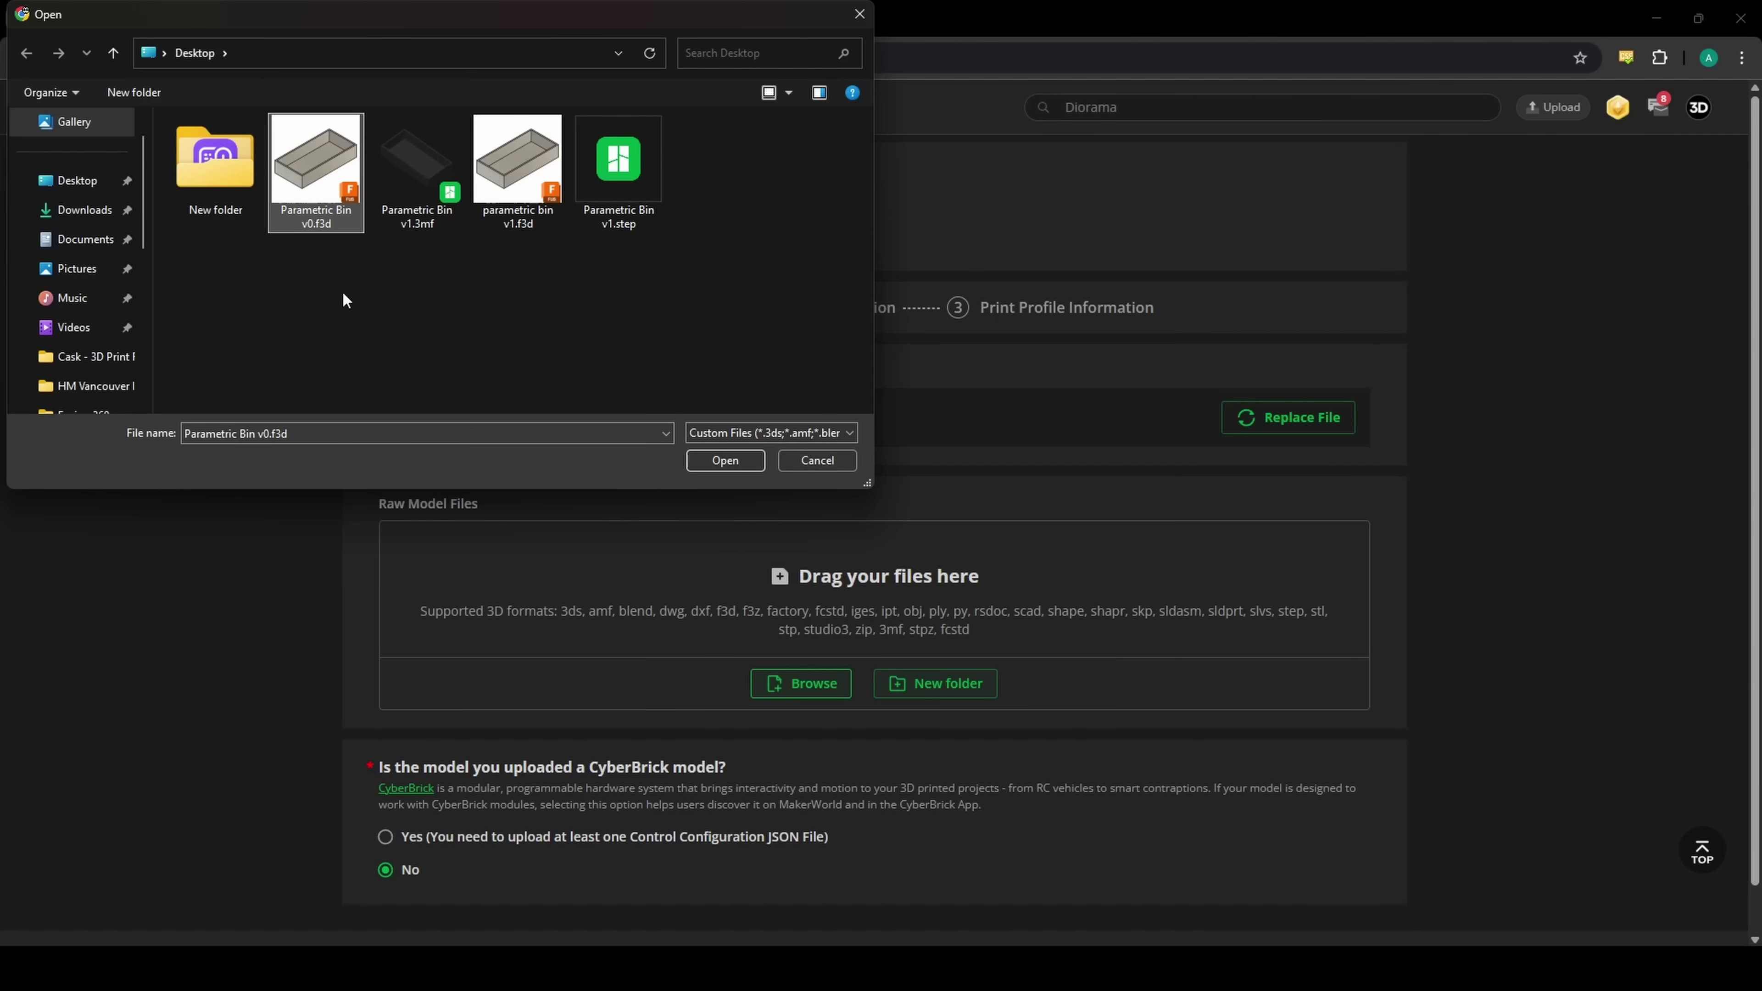
pyautogui.click(726, 460)
pyautogui.scroll(-3, 445, 676)
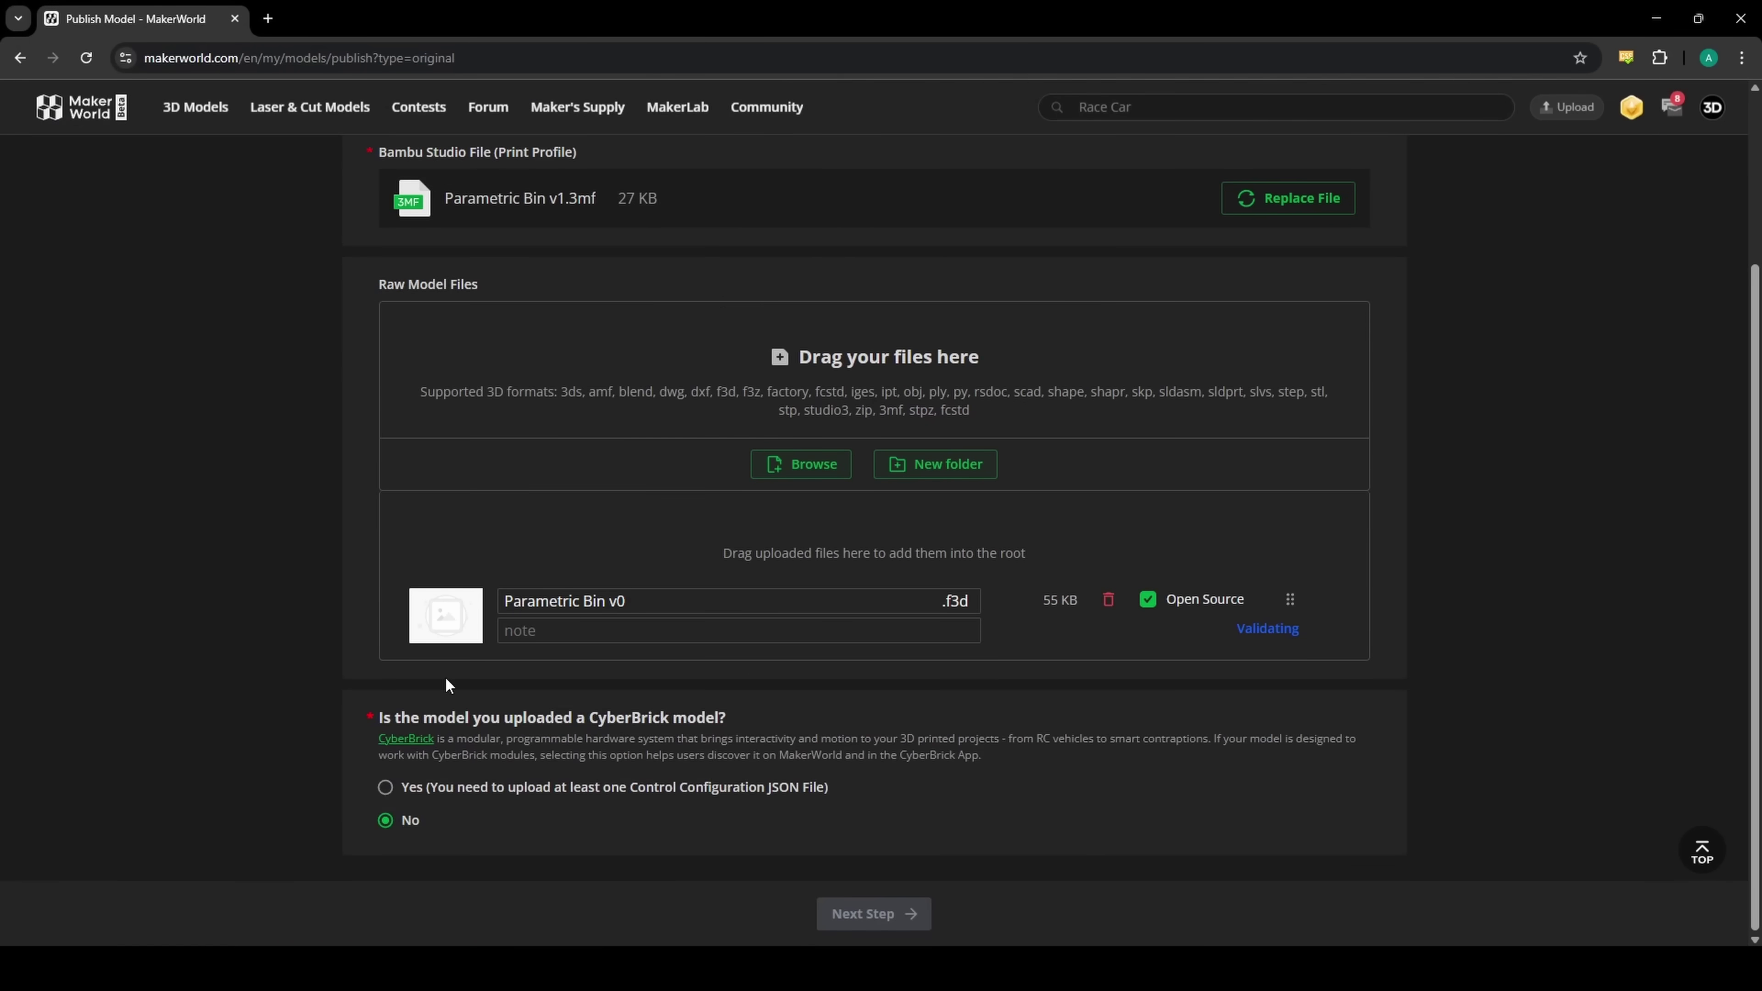
pyautogui.moveTo(1241, 632); pyautogui.dragTo(1300, 634)
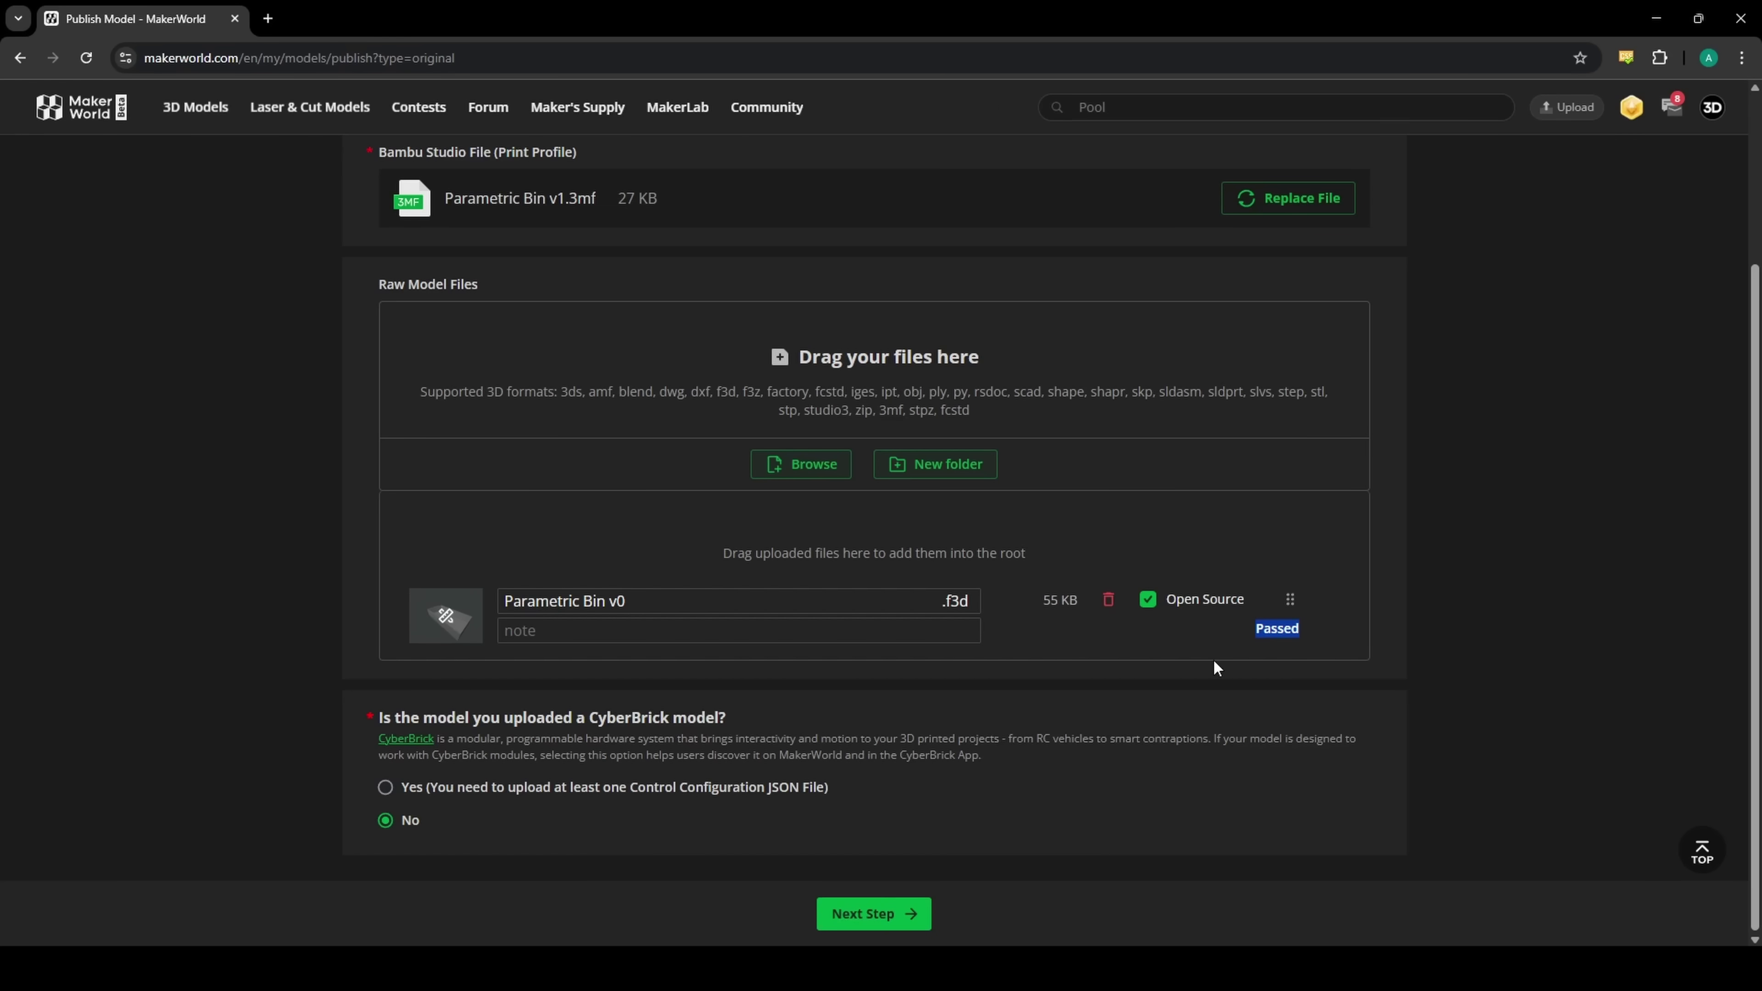
pyautogui.click(870, 916)
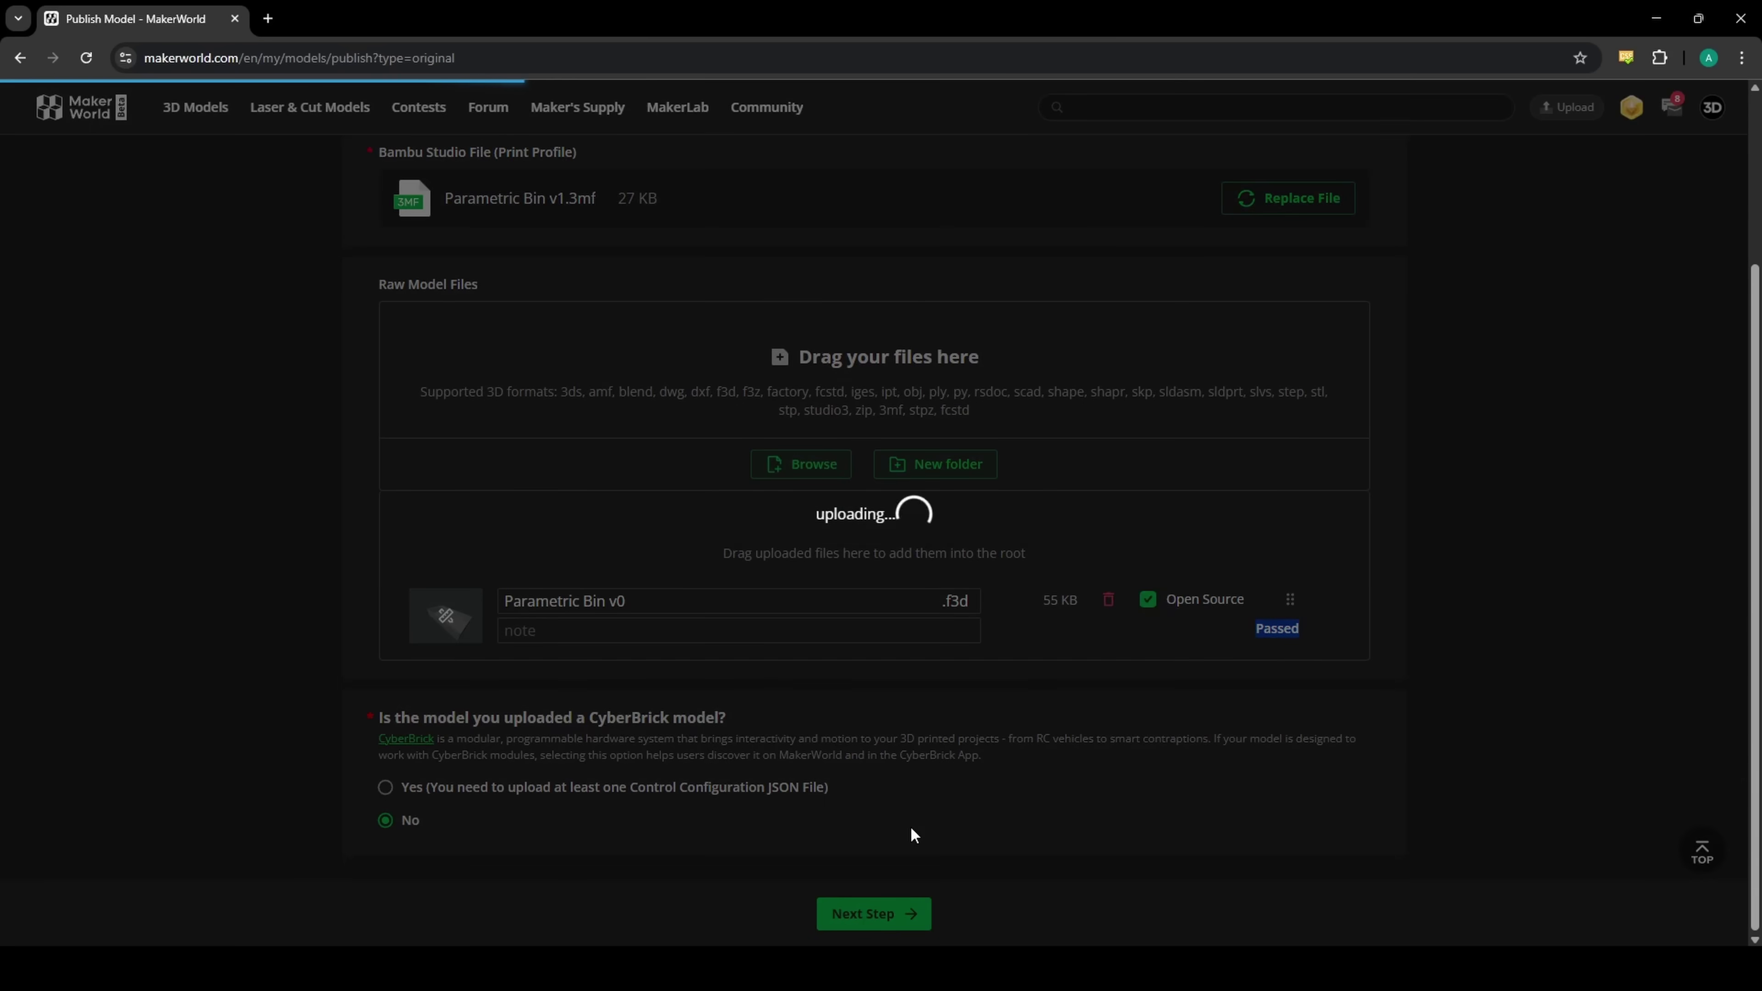
# Step: Set the bin screenshot as both the 4:3 cover and the 3:4 app cover
pyautogui.scroll(-5, 319, 534)
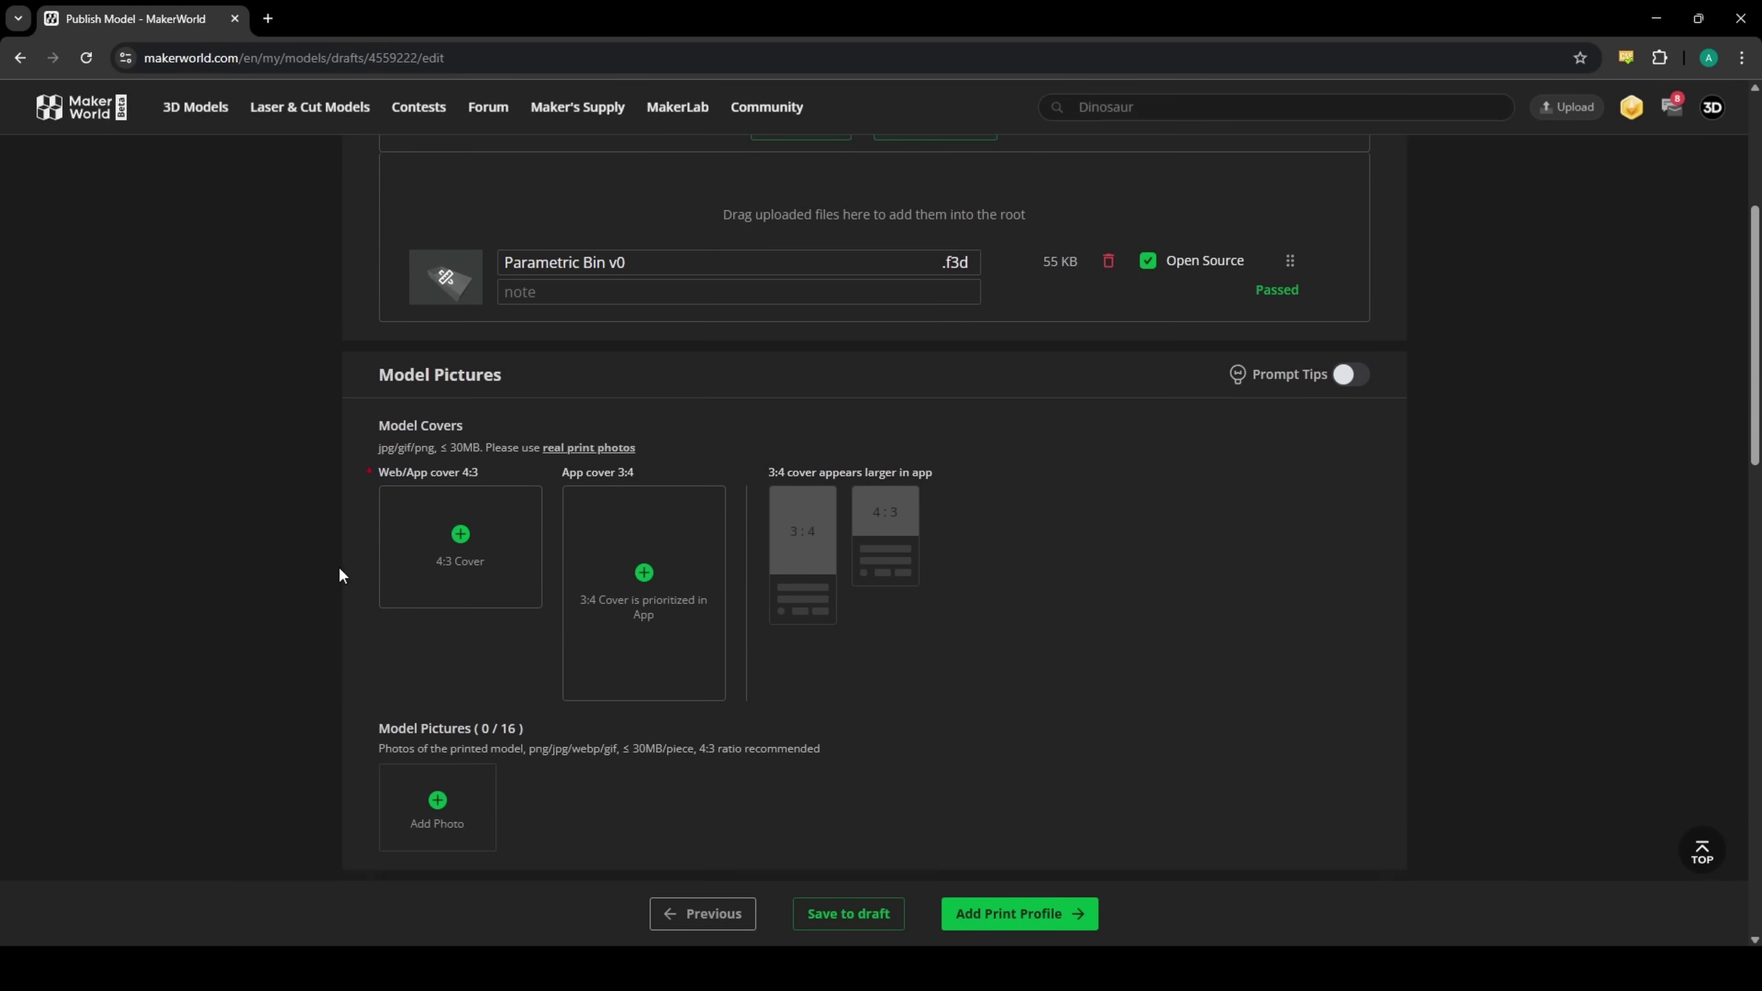
pyautogui.click(455, 546)
pyautogui.click(326, 198)
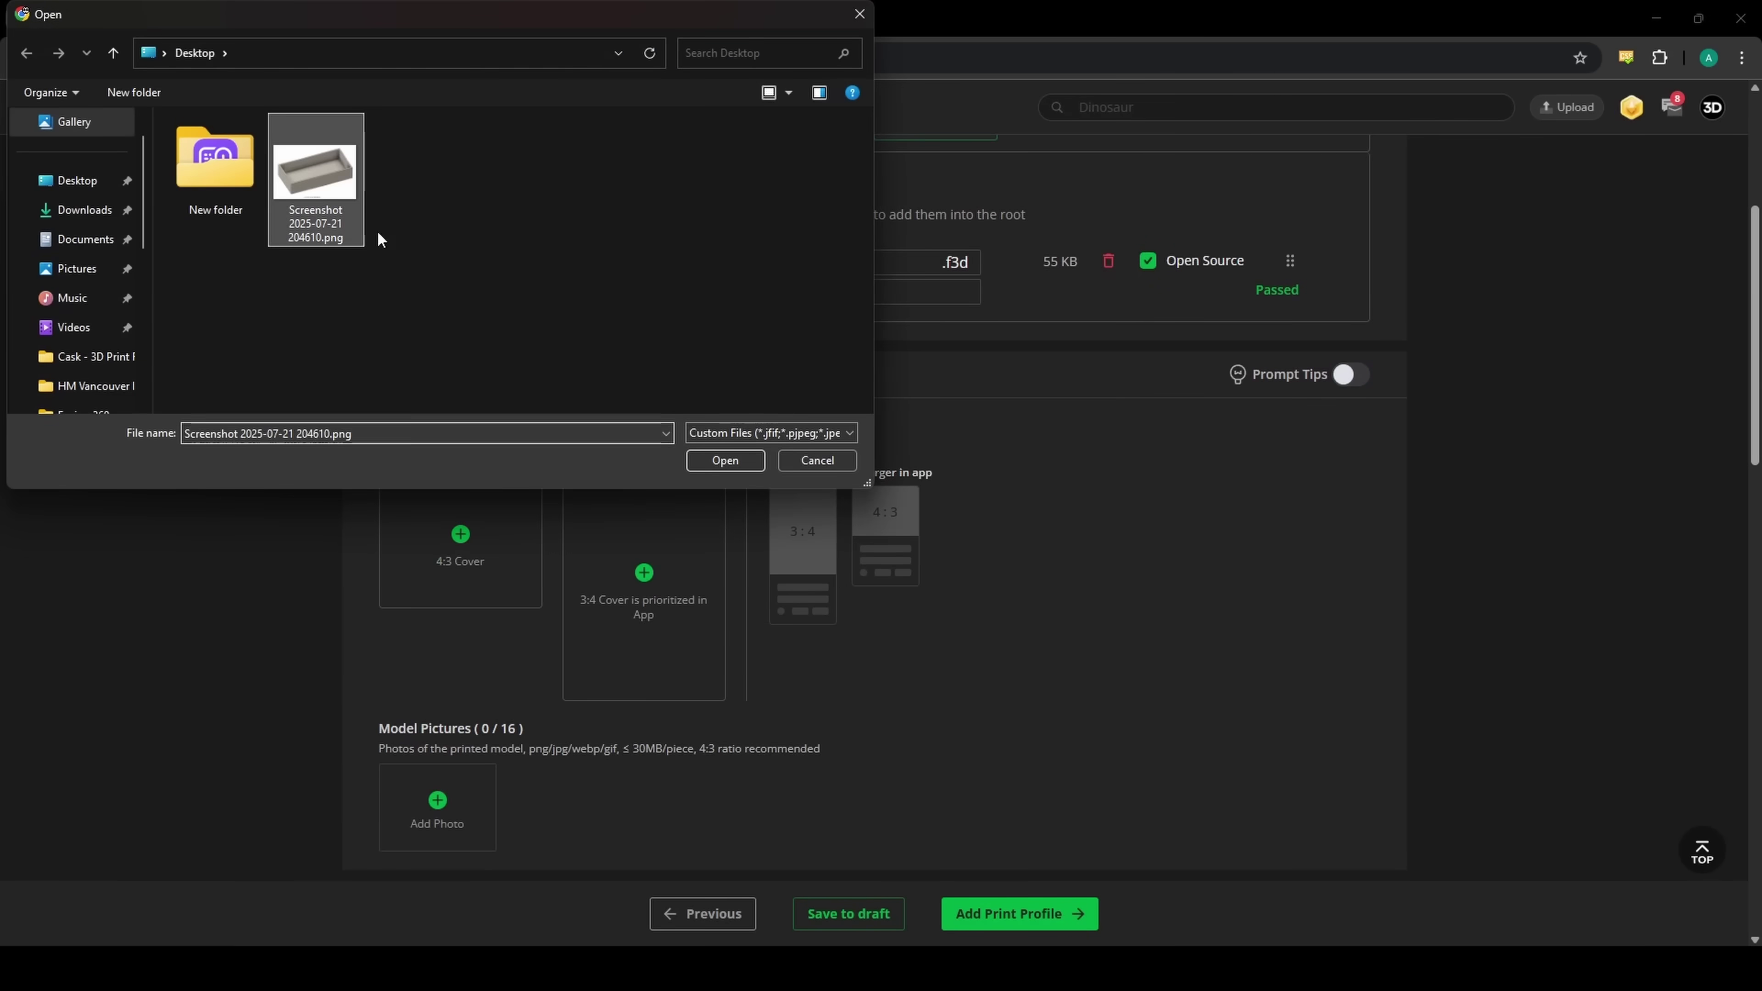
pyautogui.click(736, 462)
pyautogui.click(862, 798)
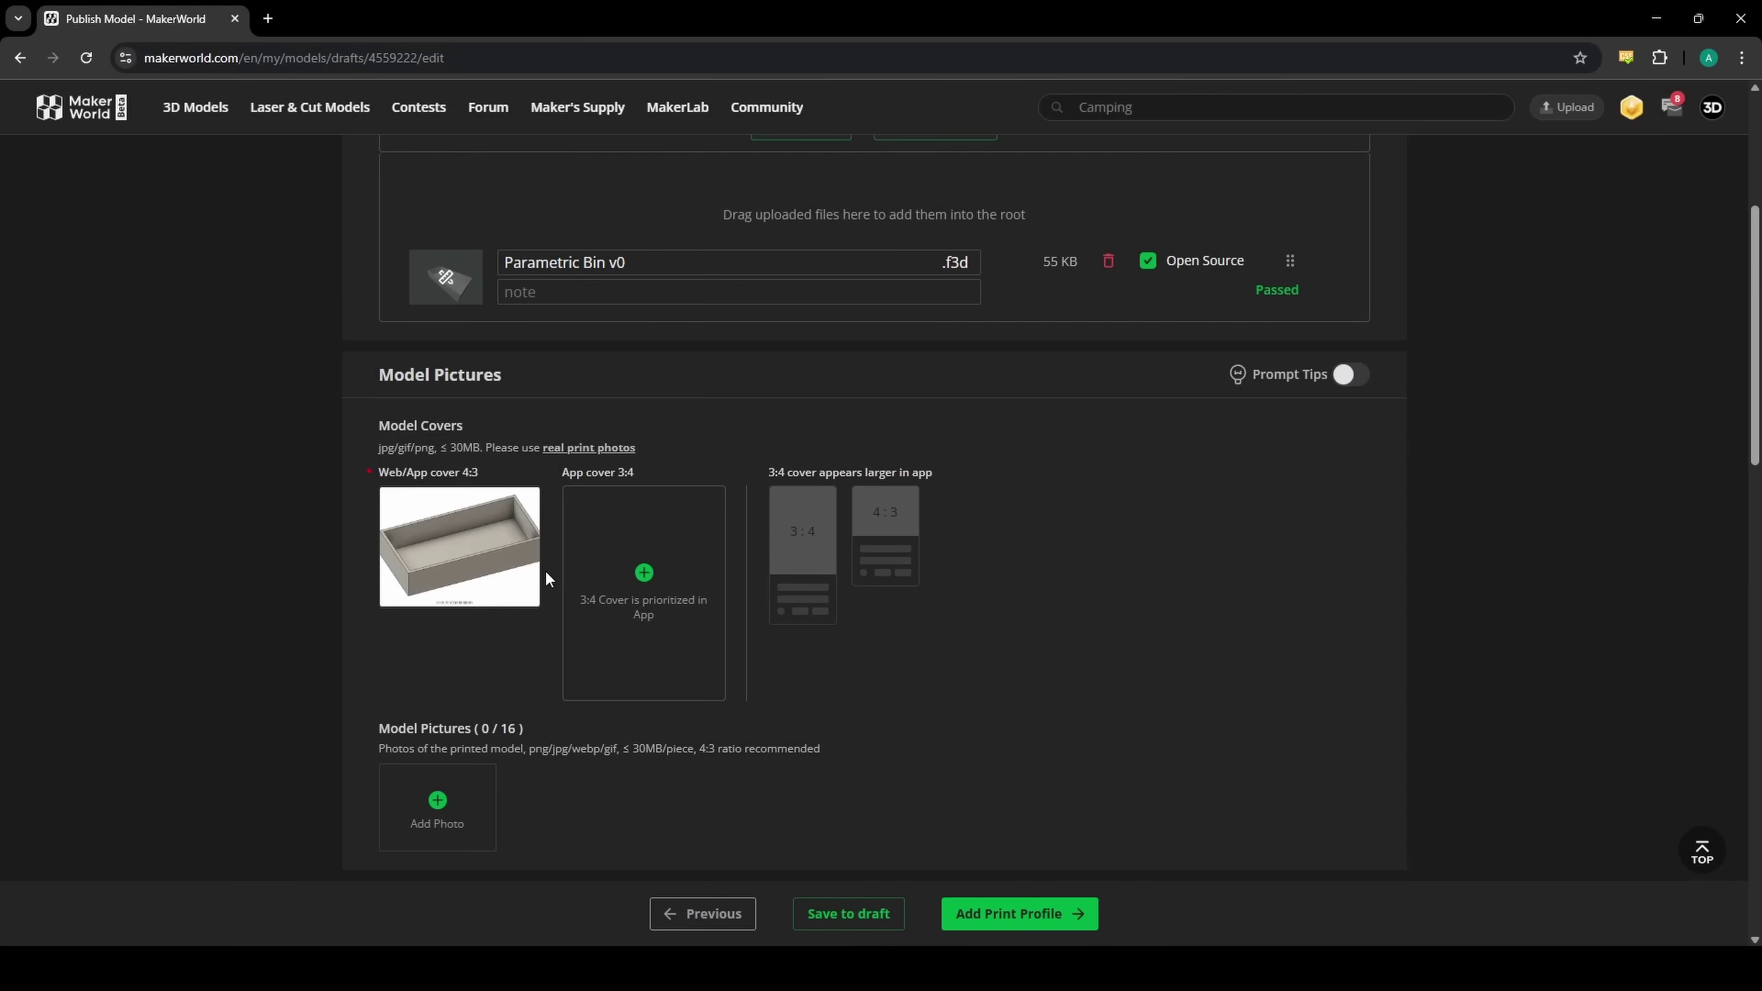
pyautogui.click(637, 513)
pyautogui.click(323, 188)
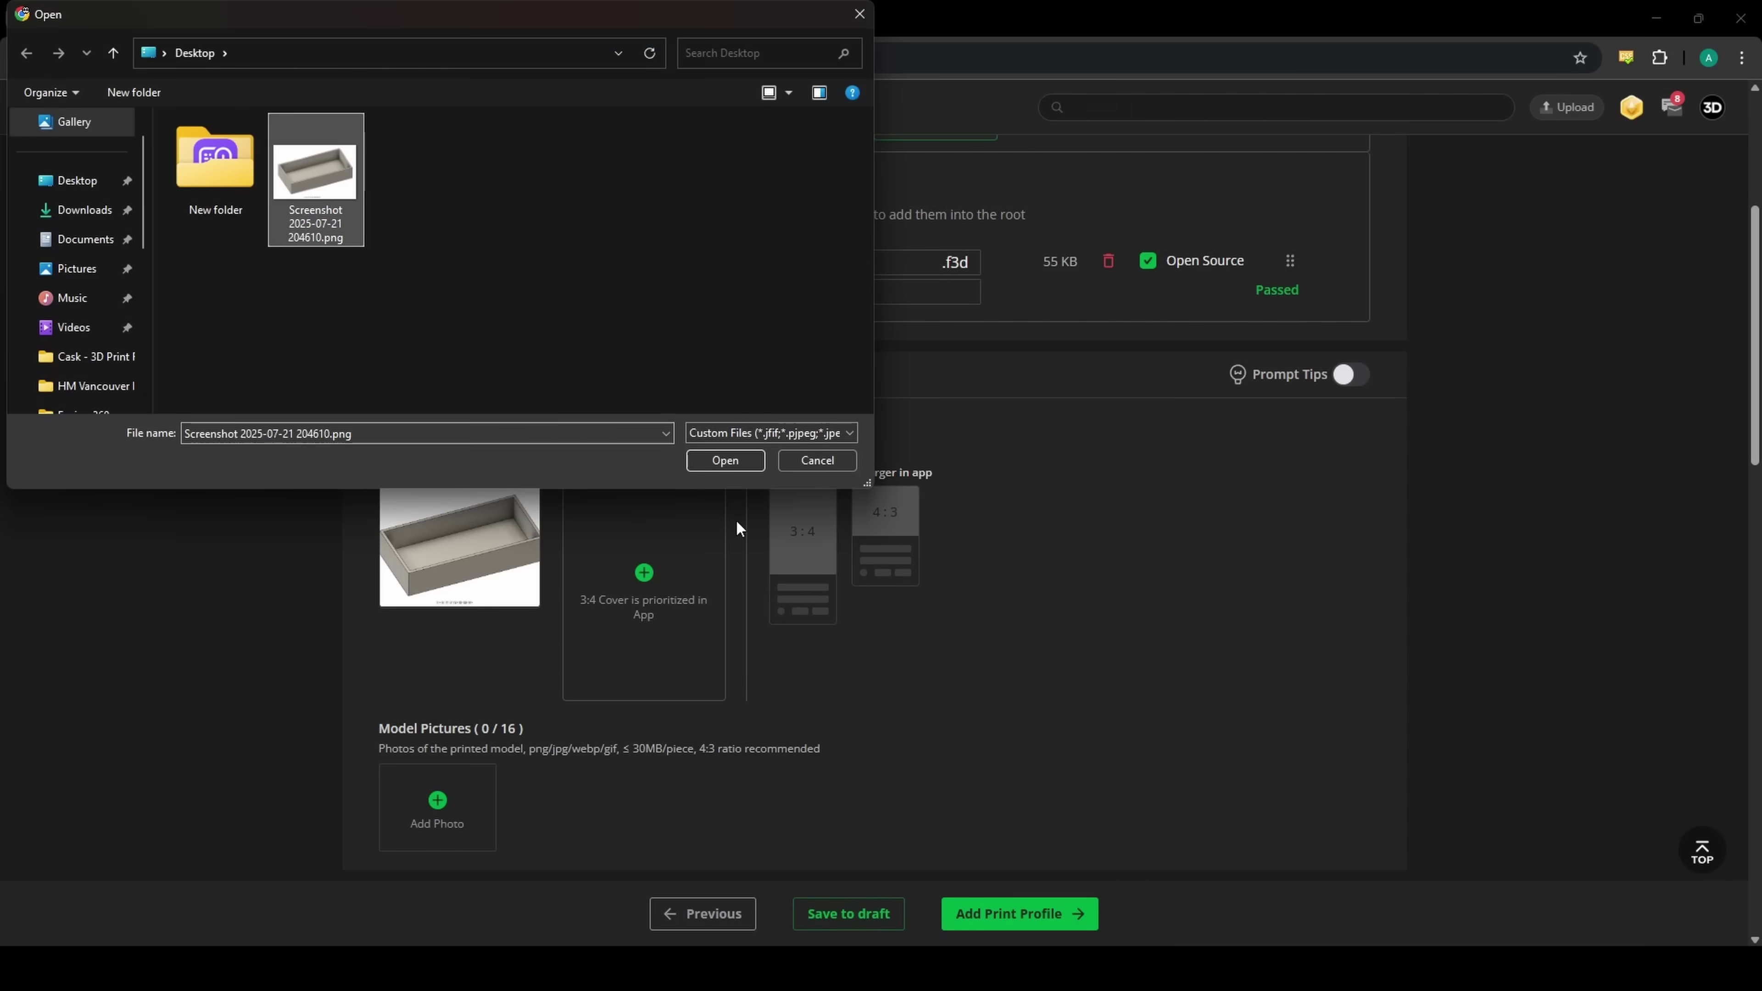
pyautogui.click(728, 460)
pyautogui.click(841, 790)
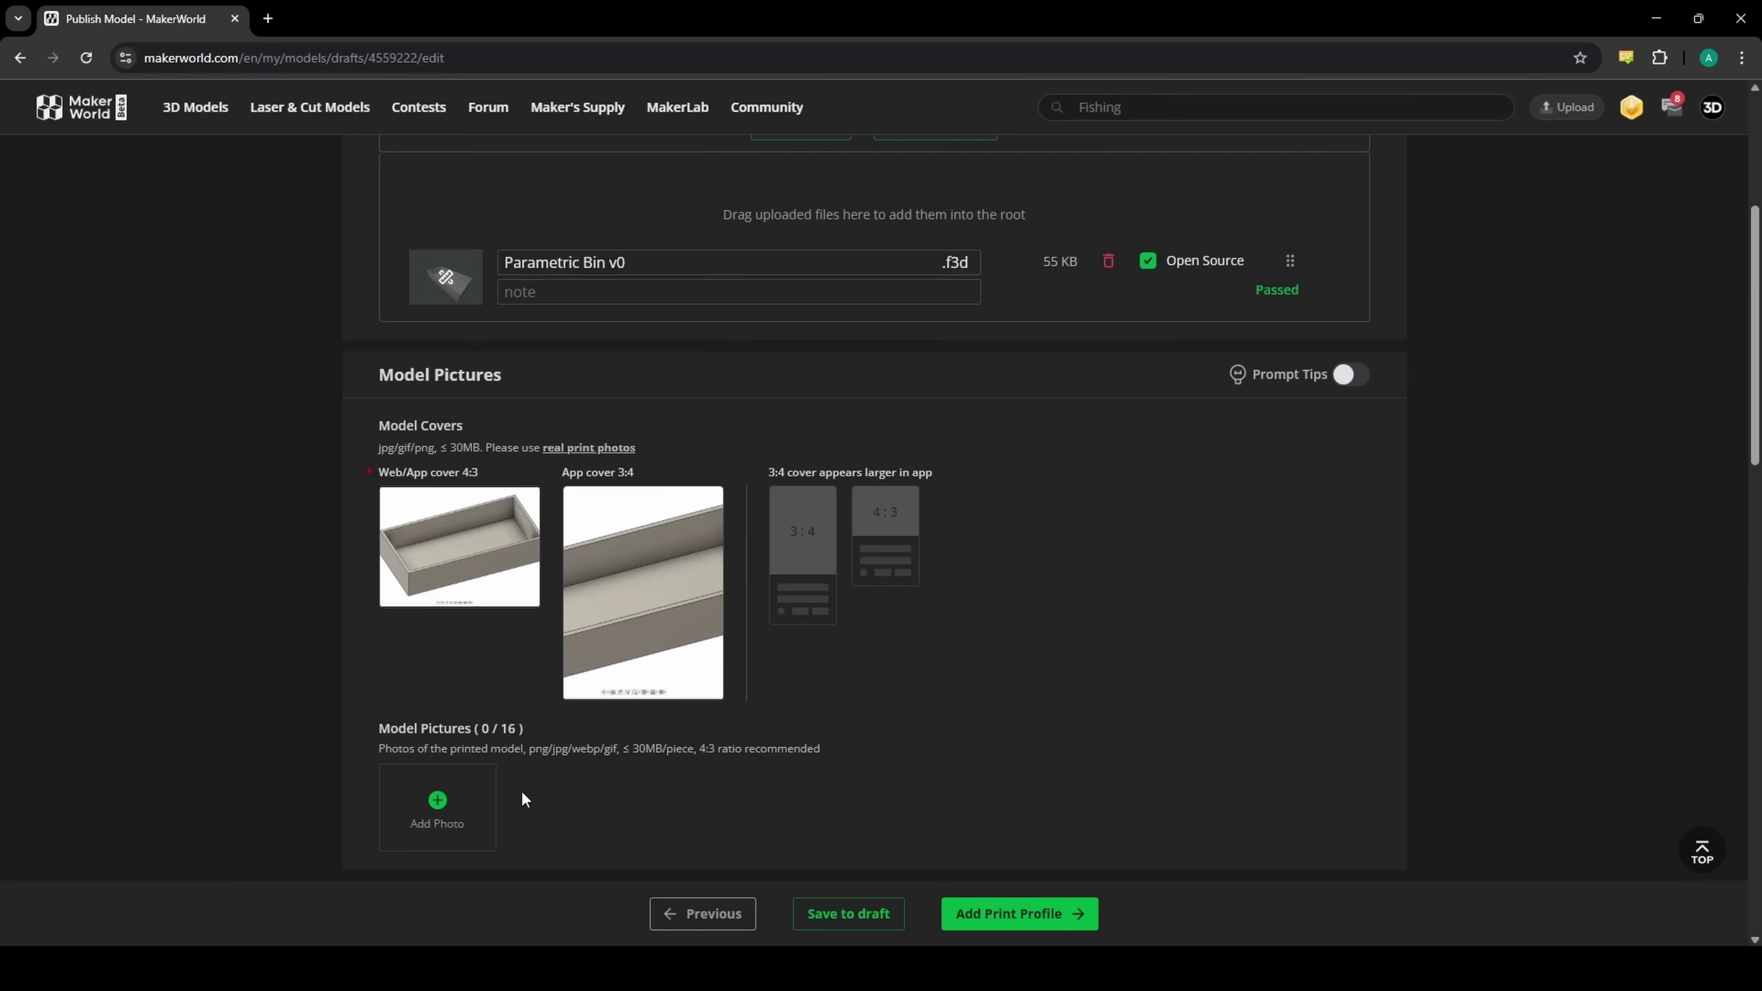
# Step: Add the screenshot as the first model picture and name the model 'Parametric Bin'
pyautogui.click(430, 811)
pyautogui.click(315, 178)
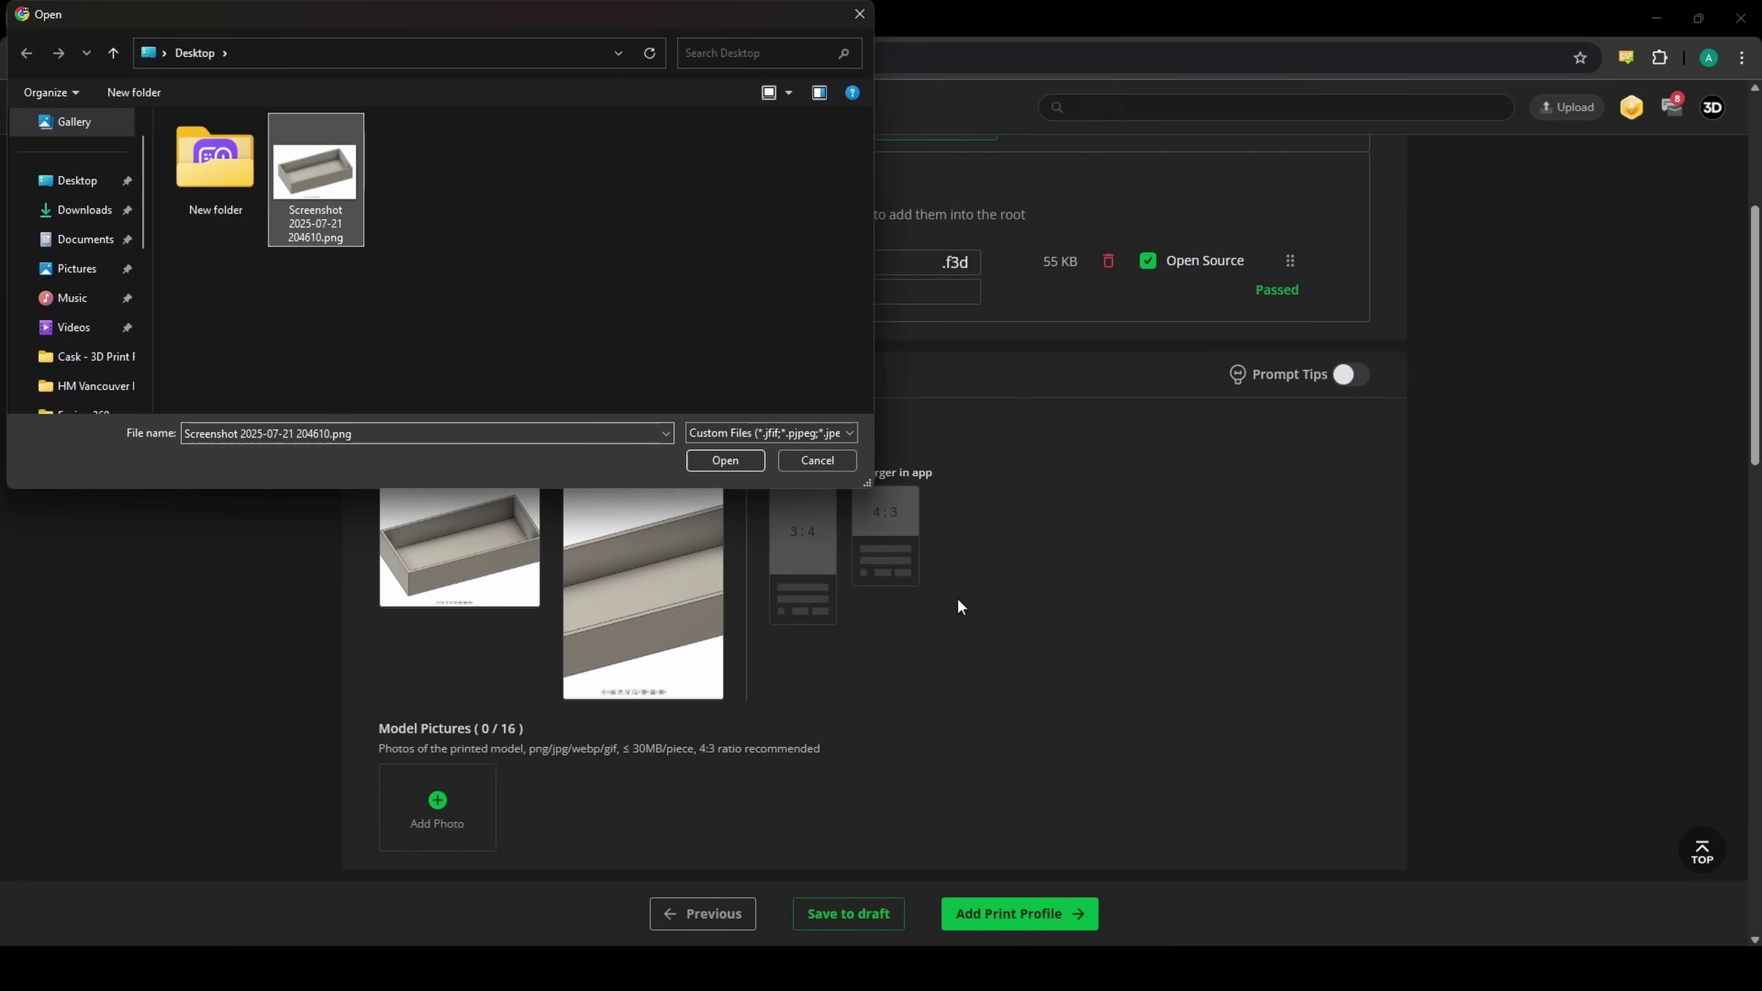
pyautogui.click(714, 463)
pyautogui.scroll(-8, 945, 488)
pyautogui.click(519, 431)
pyautogui.write('Parametric')
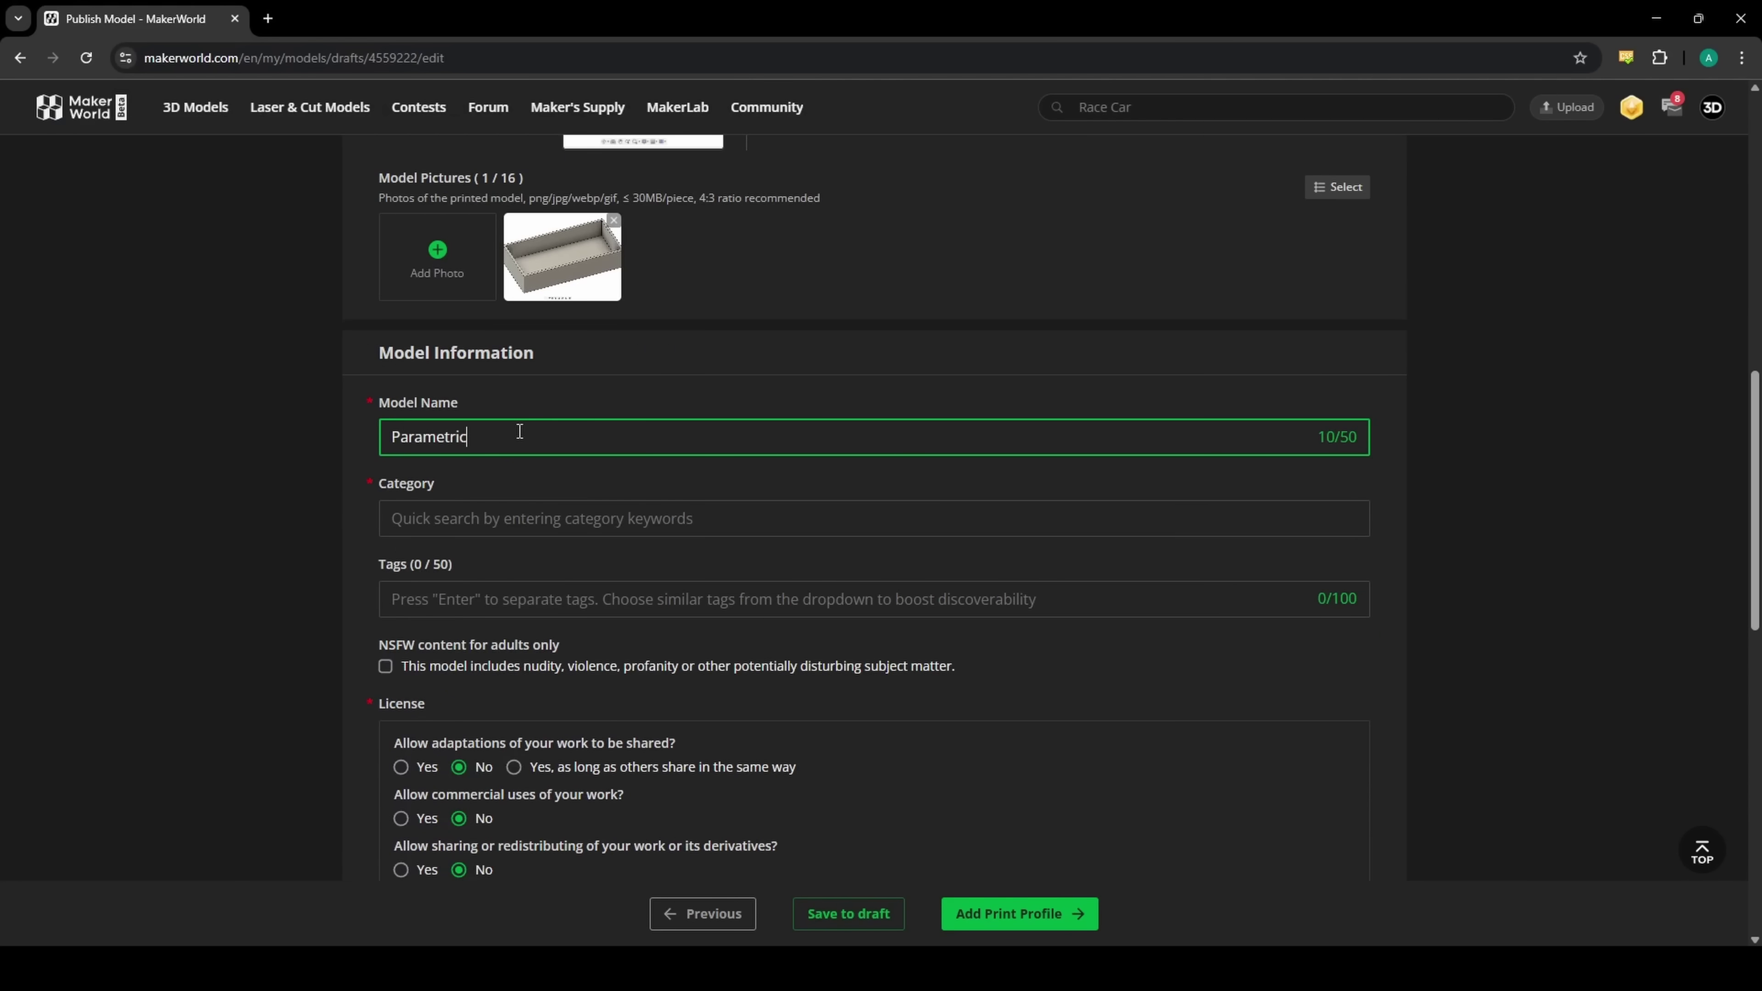
pyautogui.write(' Bin')
# Step: Set the model category to Organizers and add the tag 'bin'
pyautogui.click(512, 518)
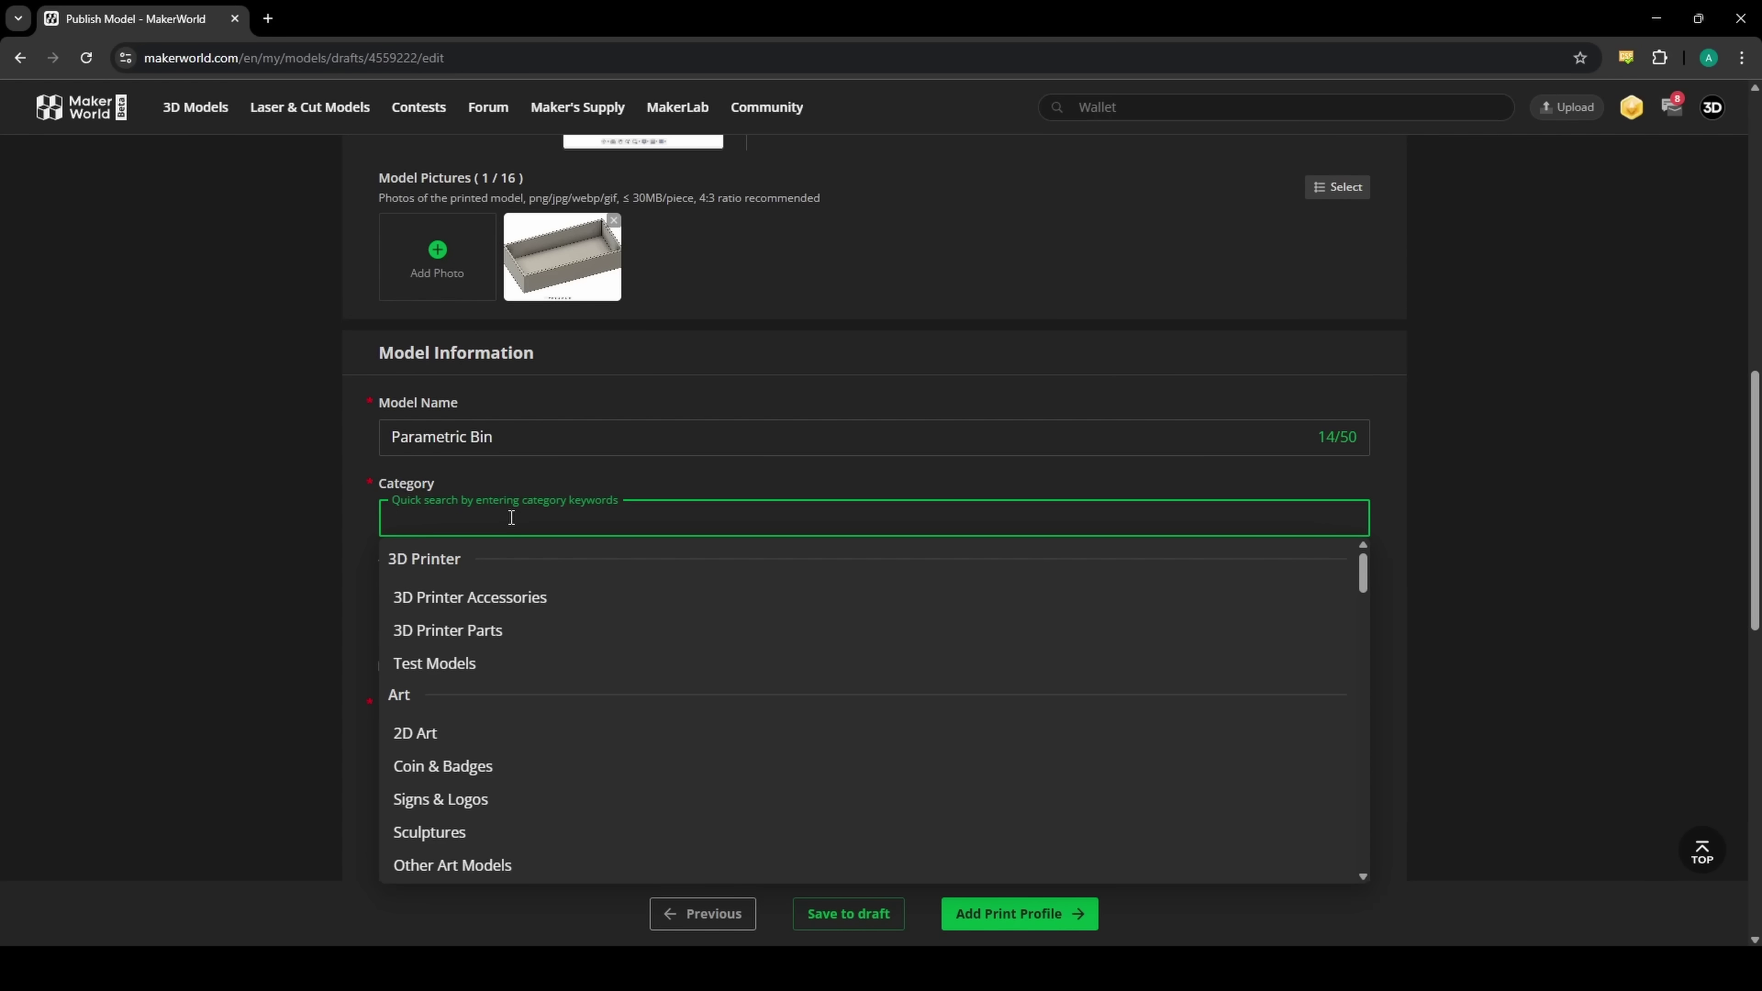
pyautogui.write('org')
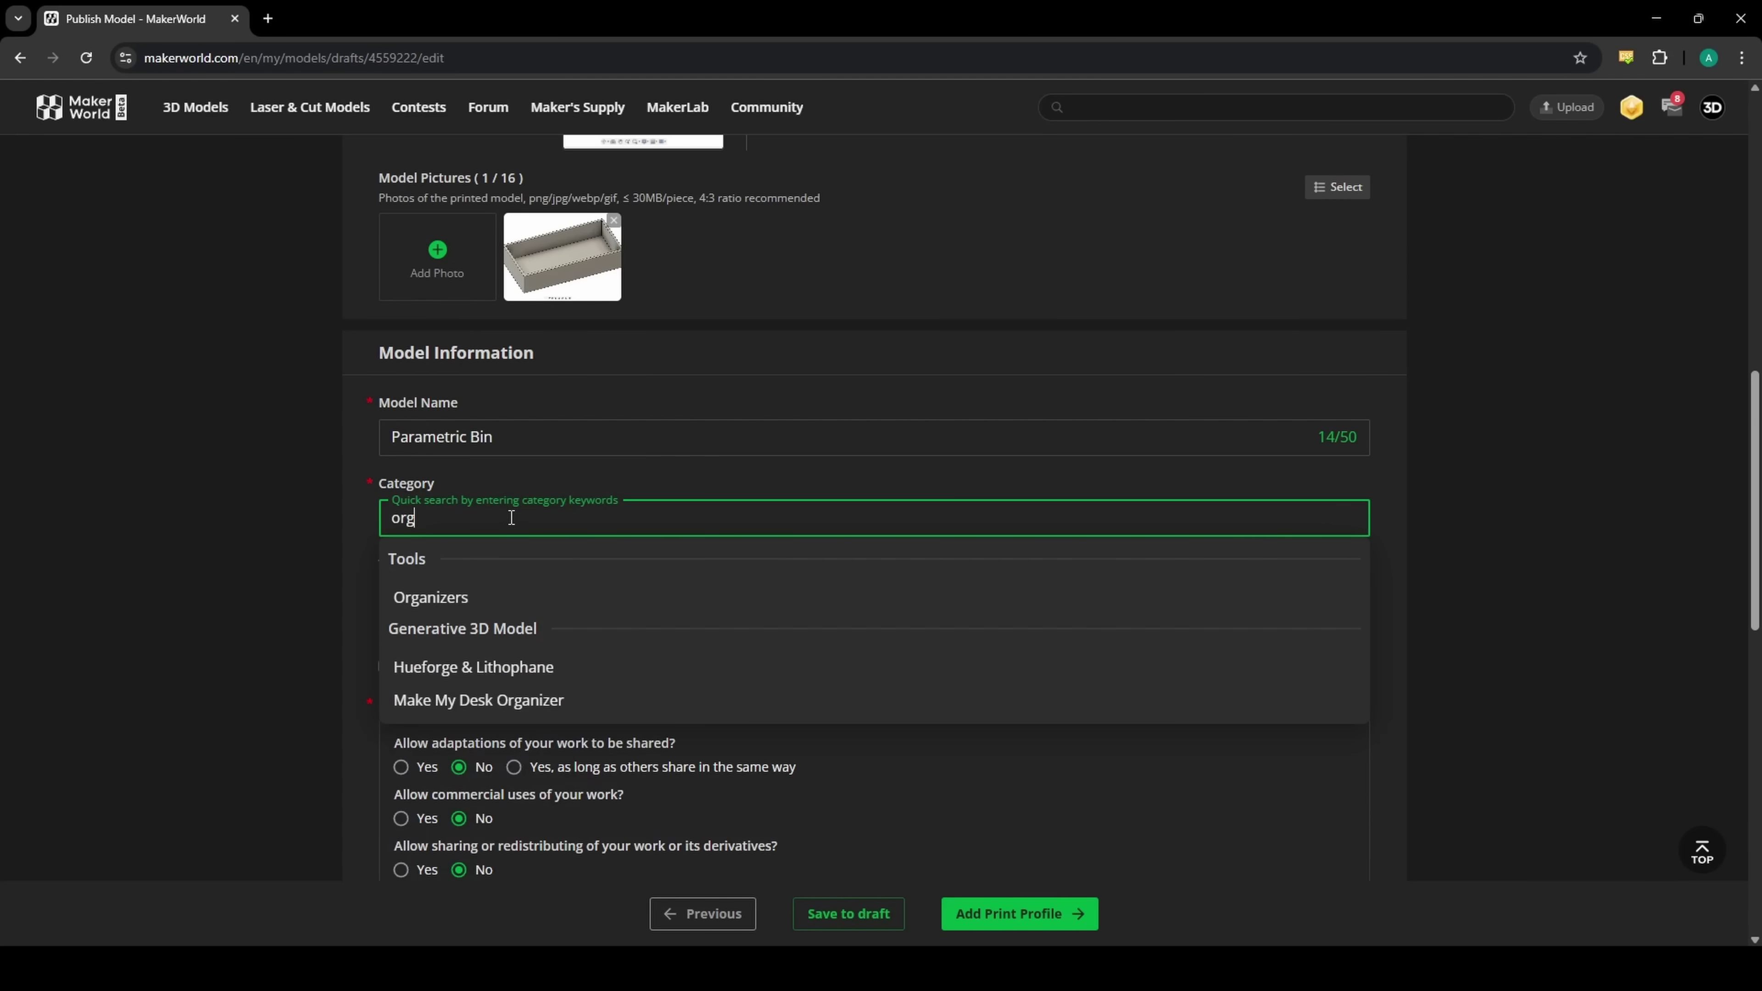
pyautogui.press('Down')
pyautogui.press('Return')
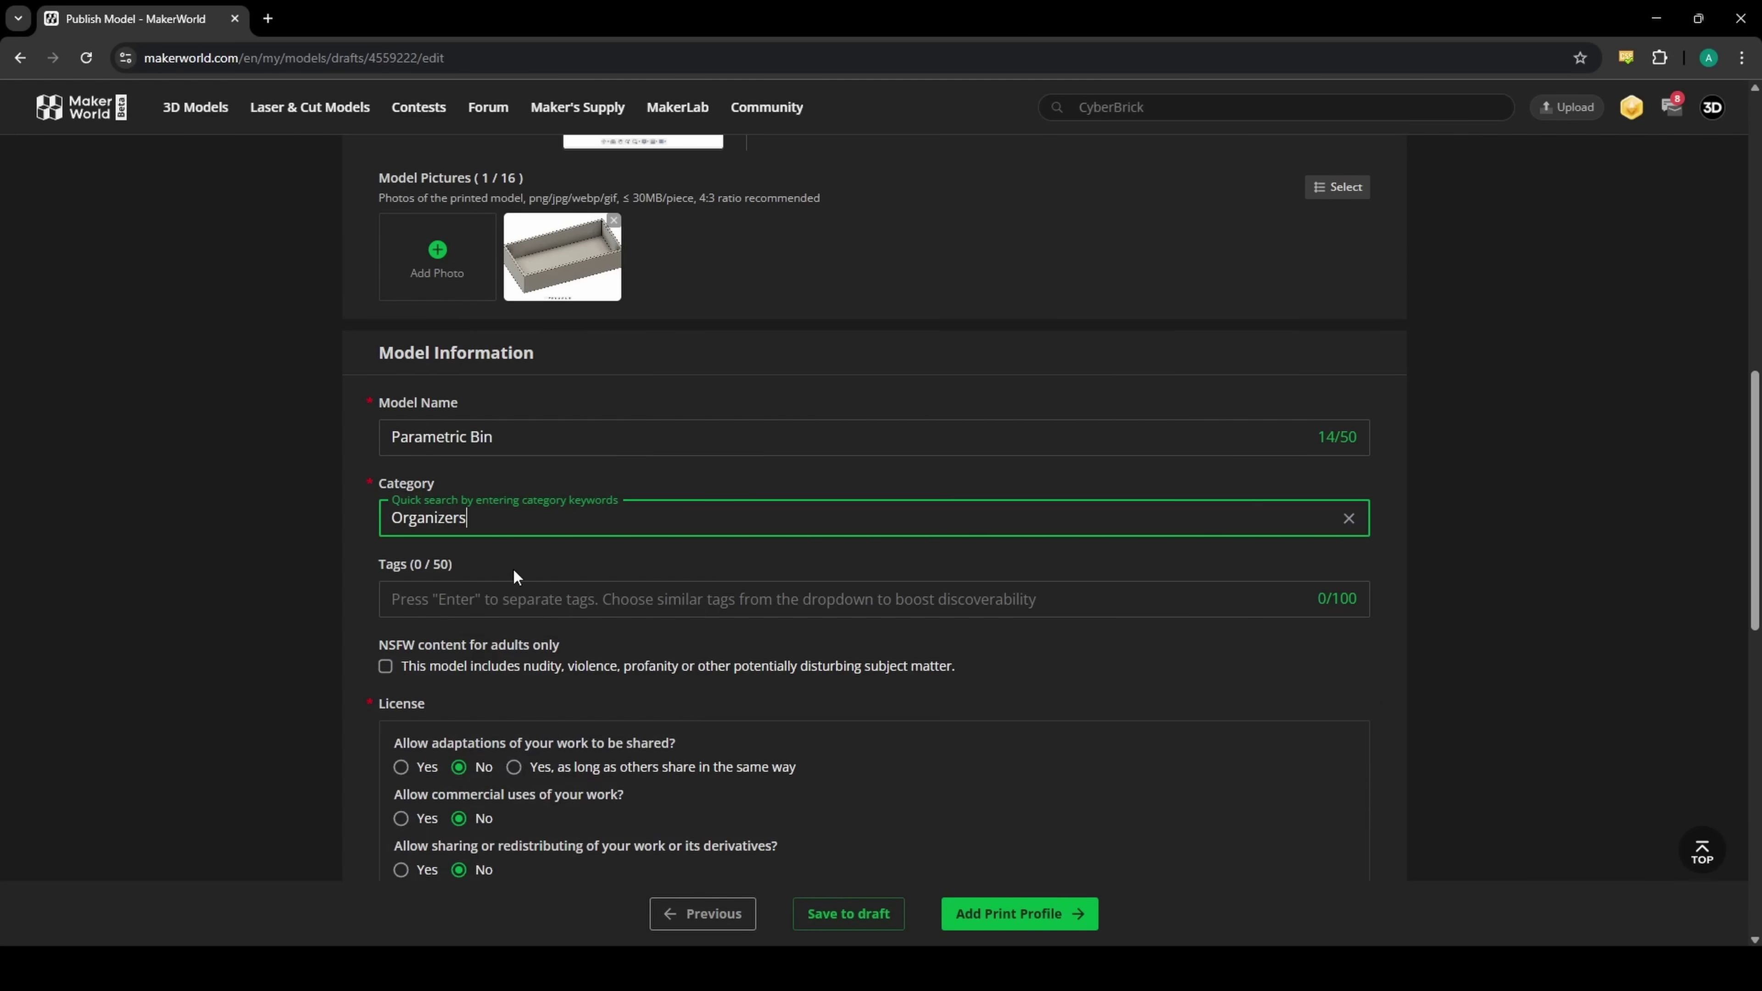
pyautogui.click(524, 597)
pyautogui.write('bin')
pyautogui.press('Return')
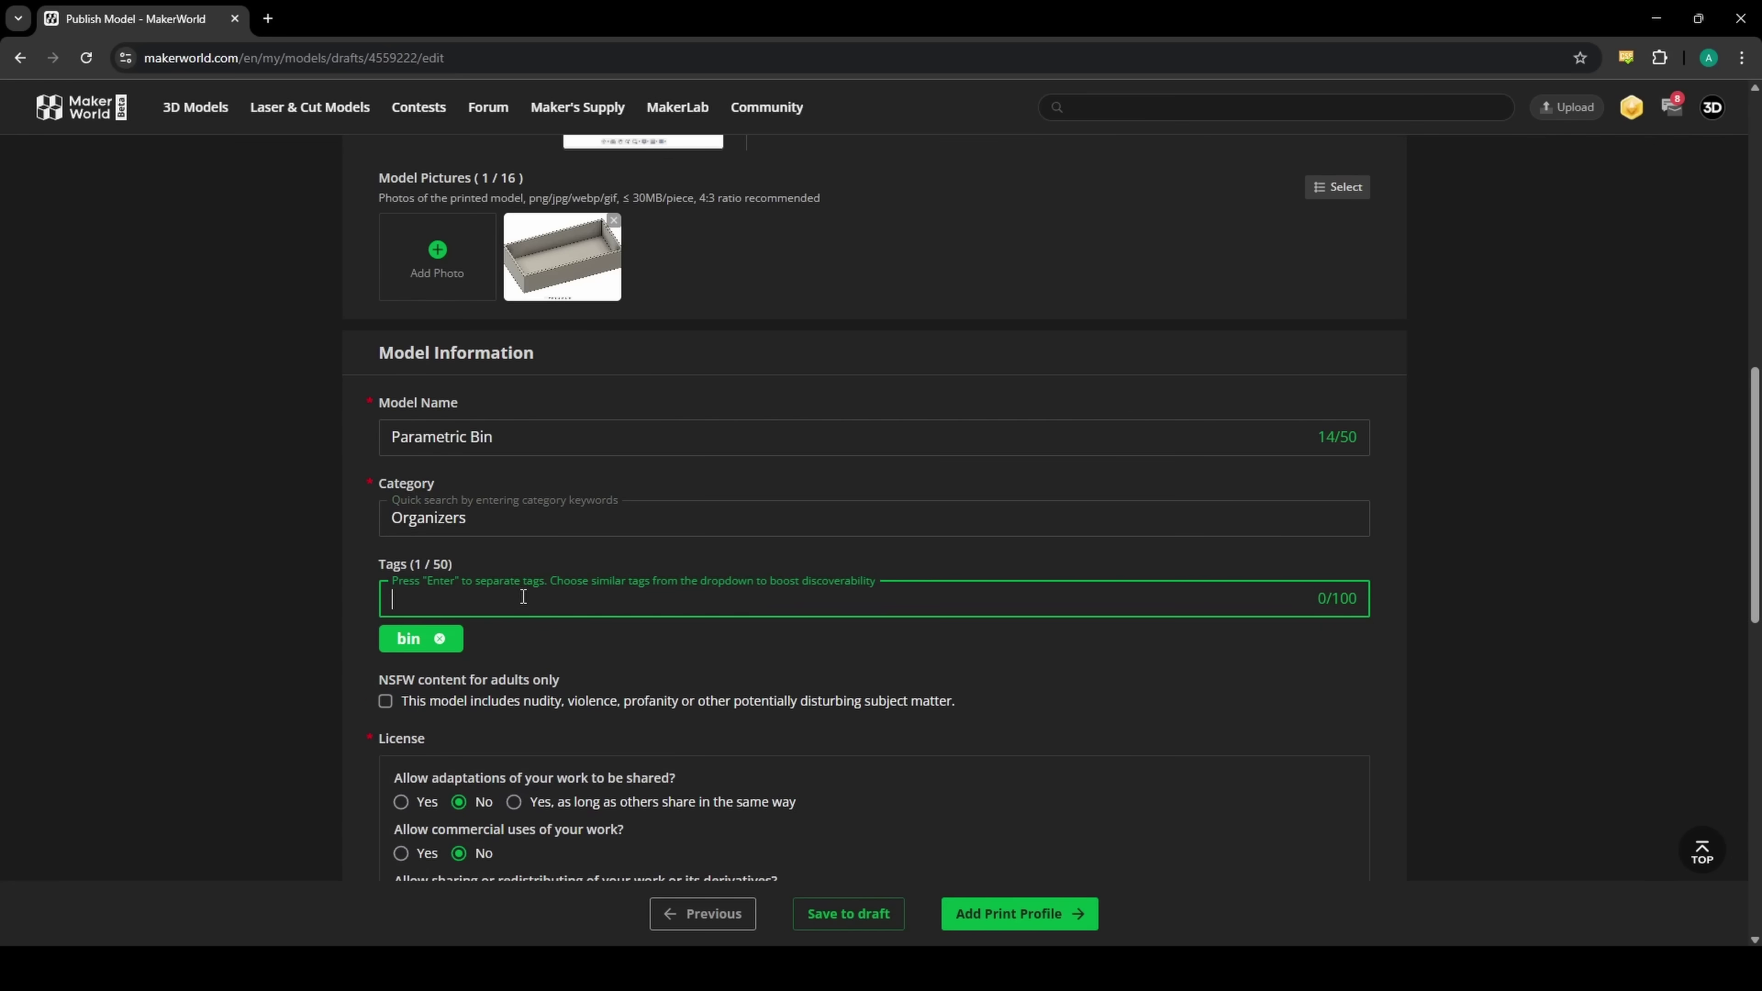
# Step: Write the description 'parametric bin demo' and move on to the print profile step
pyautogui.scroll(-8, 524, 597)
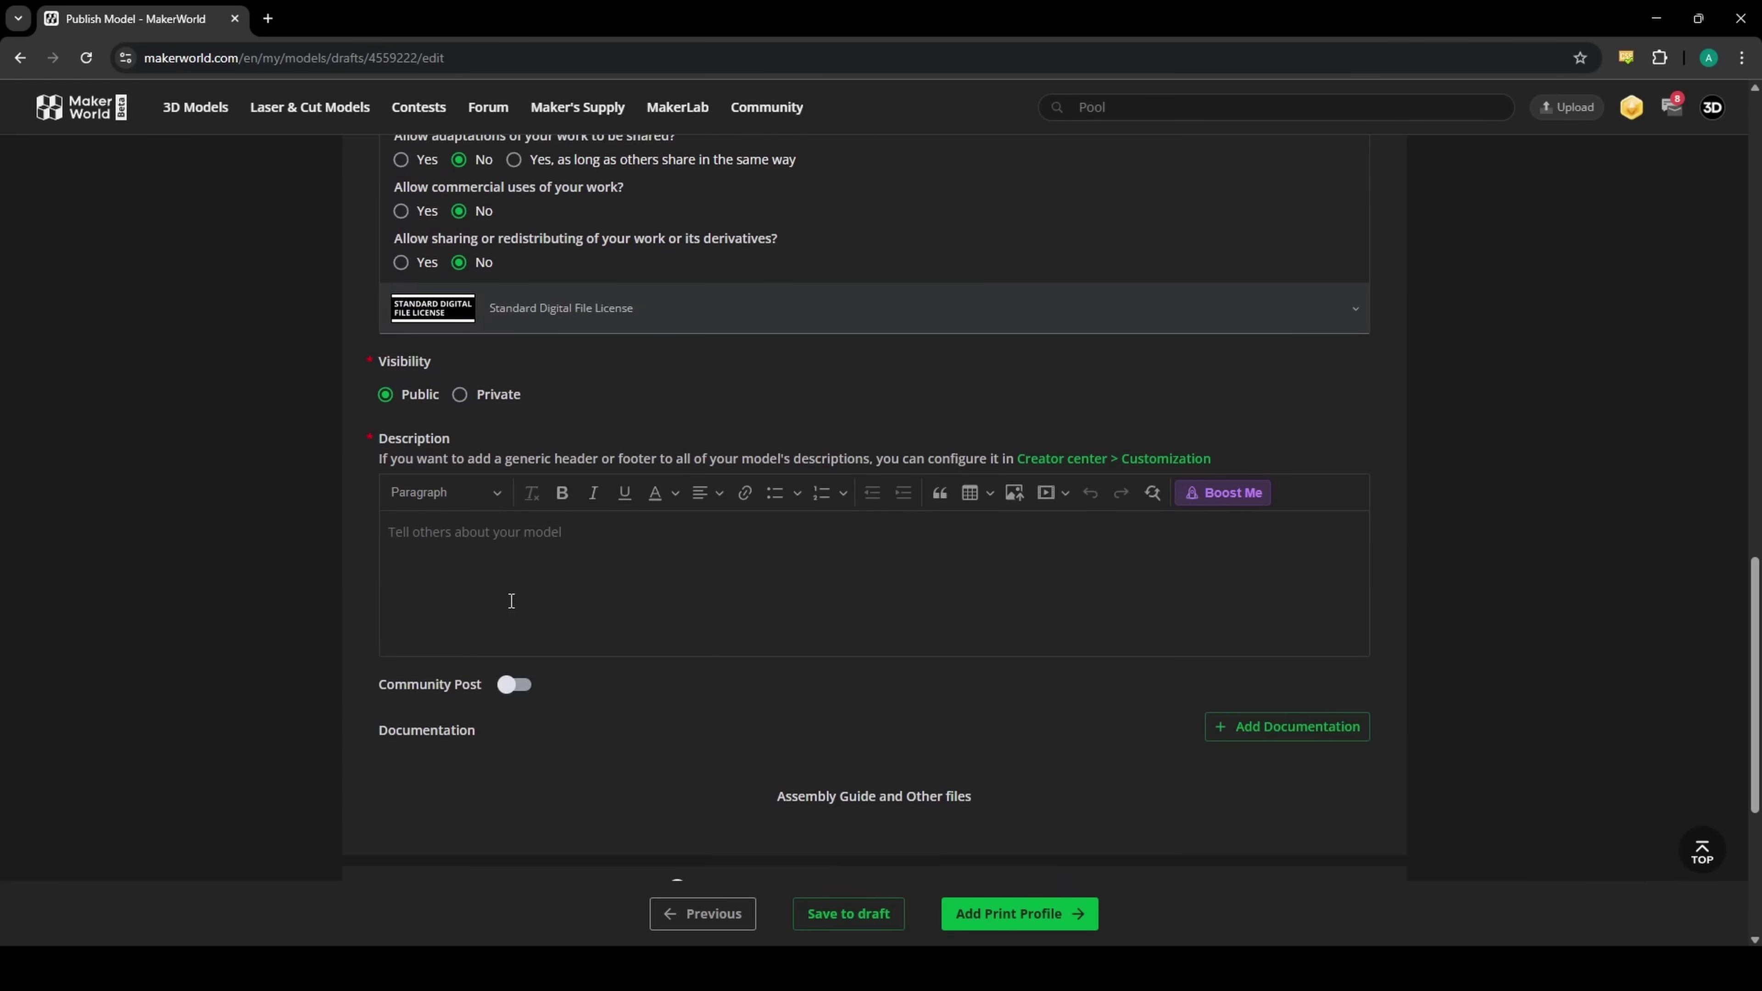
pyautogui.click(503, 558)
pyautogui.write('para')
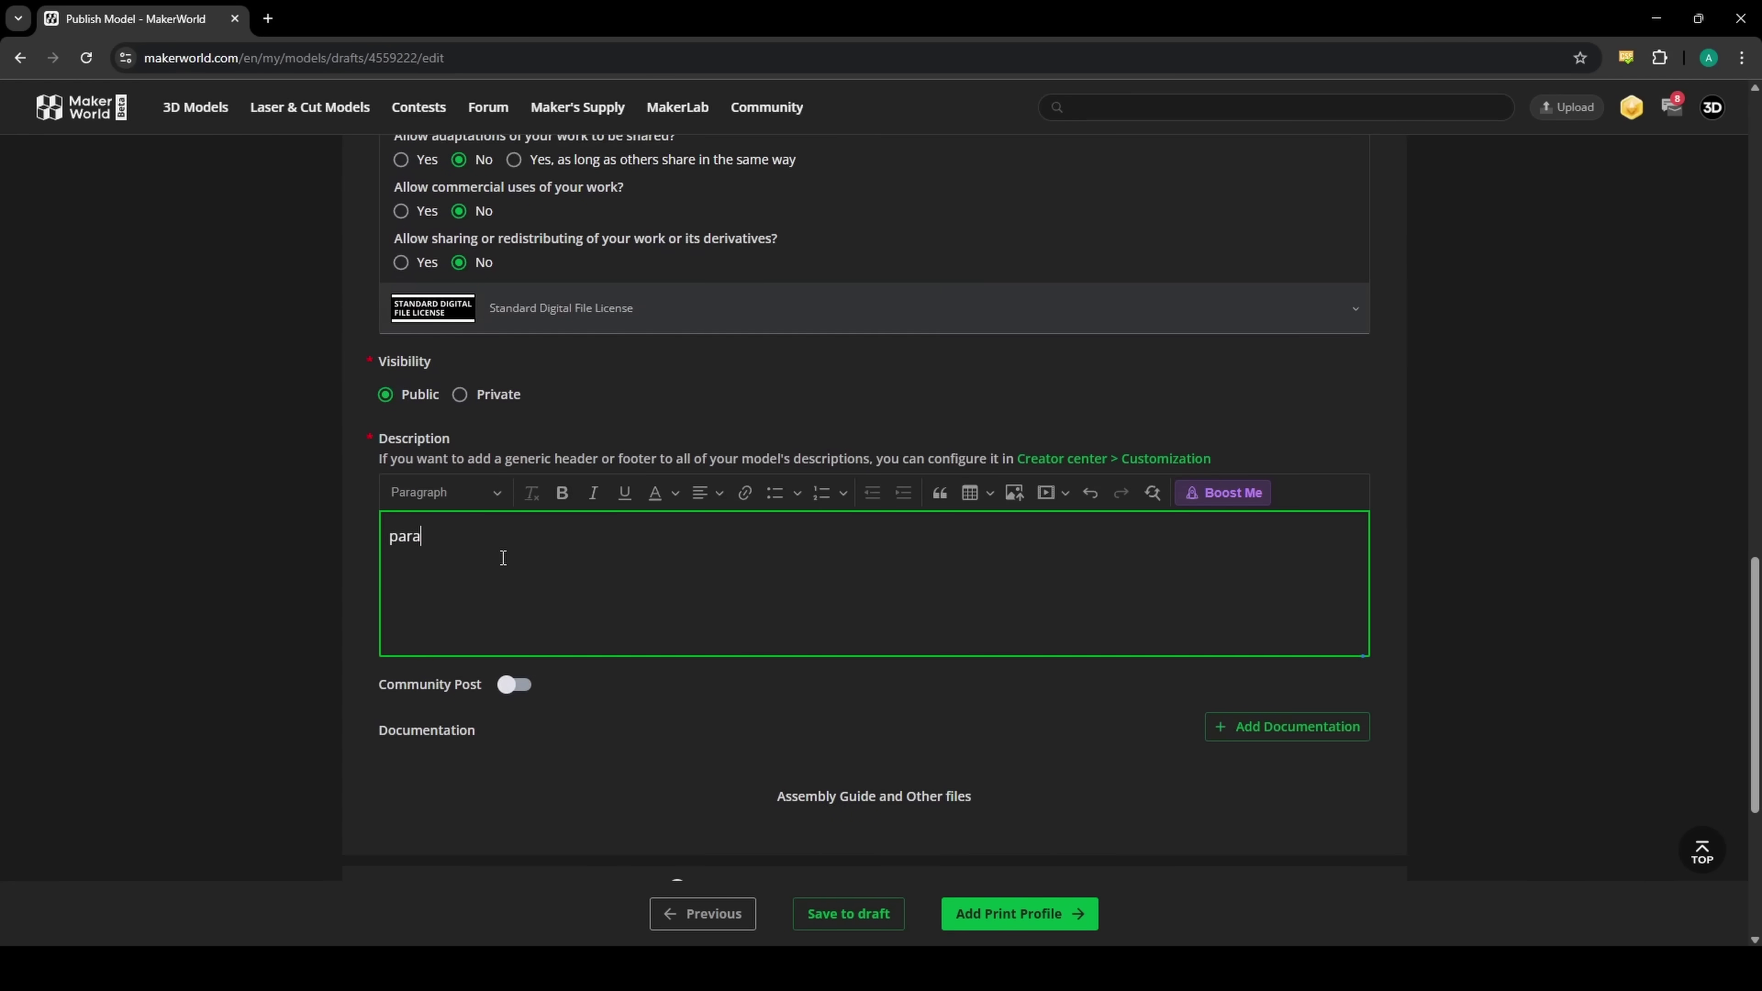
pyautogui.write('metri')
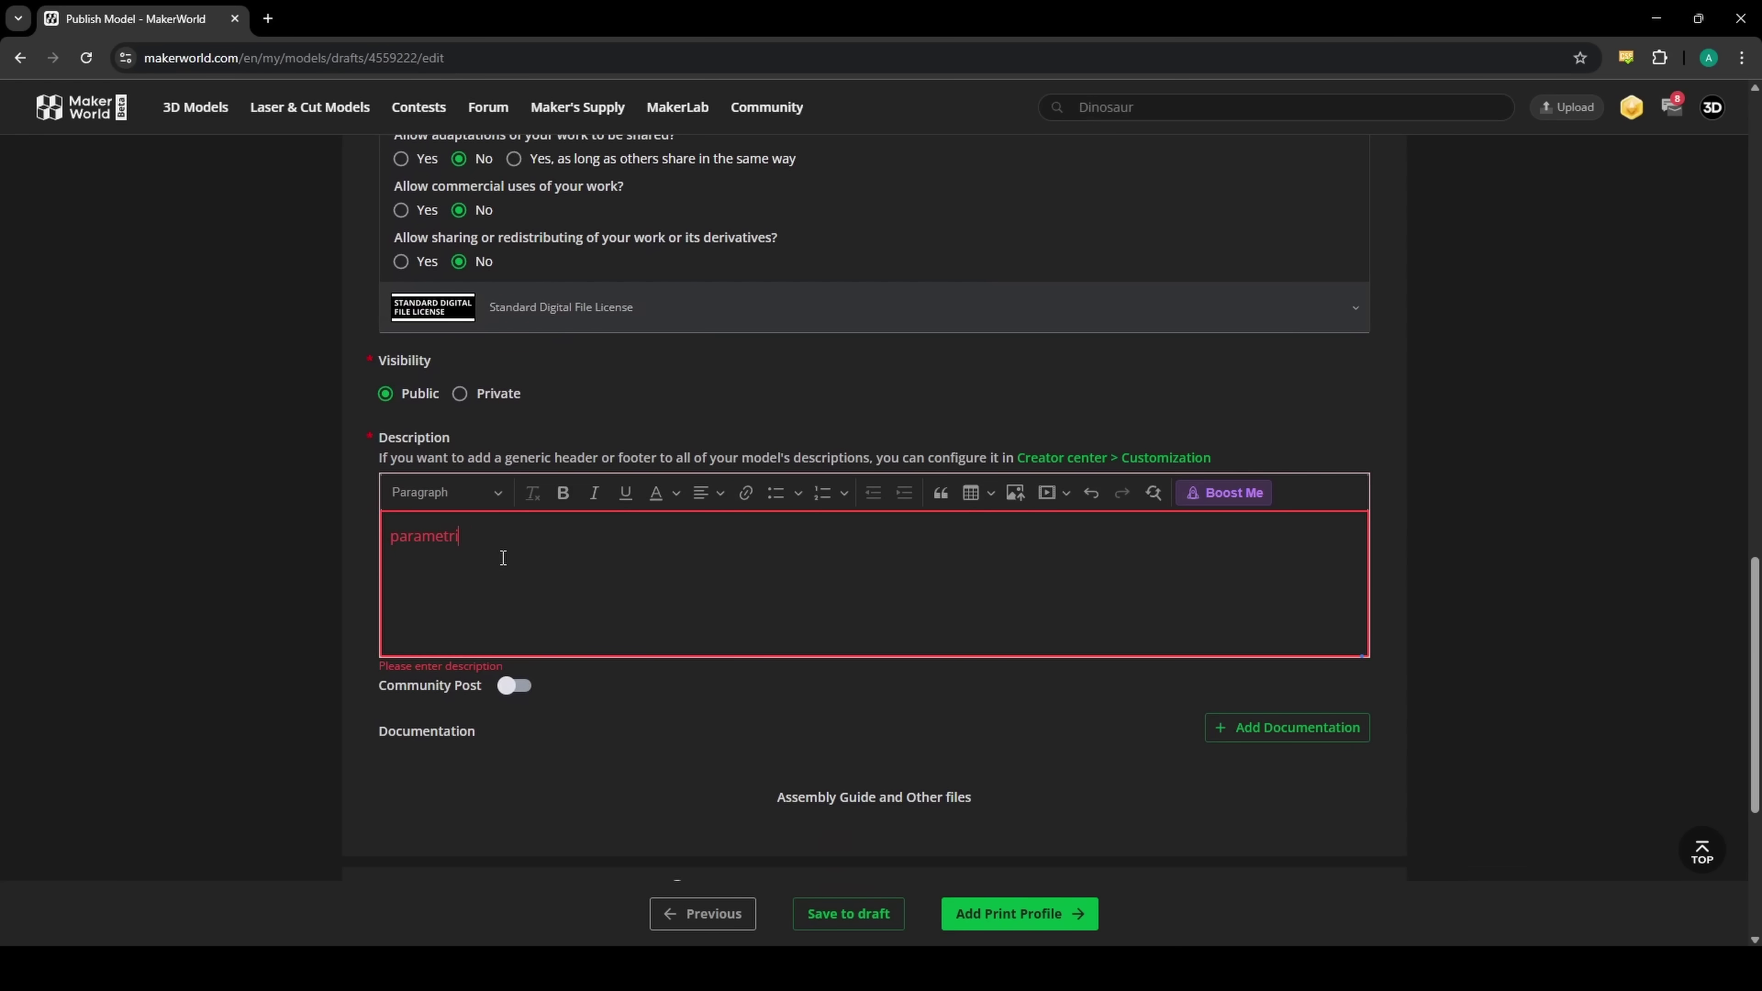
pyautogui.write('c bin demo')
pyautogui.scroll(-5, 1124, 665)
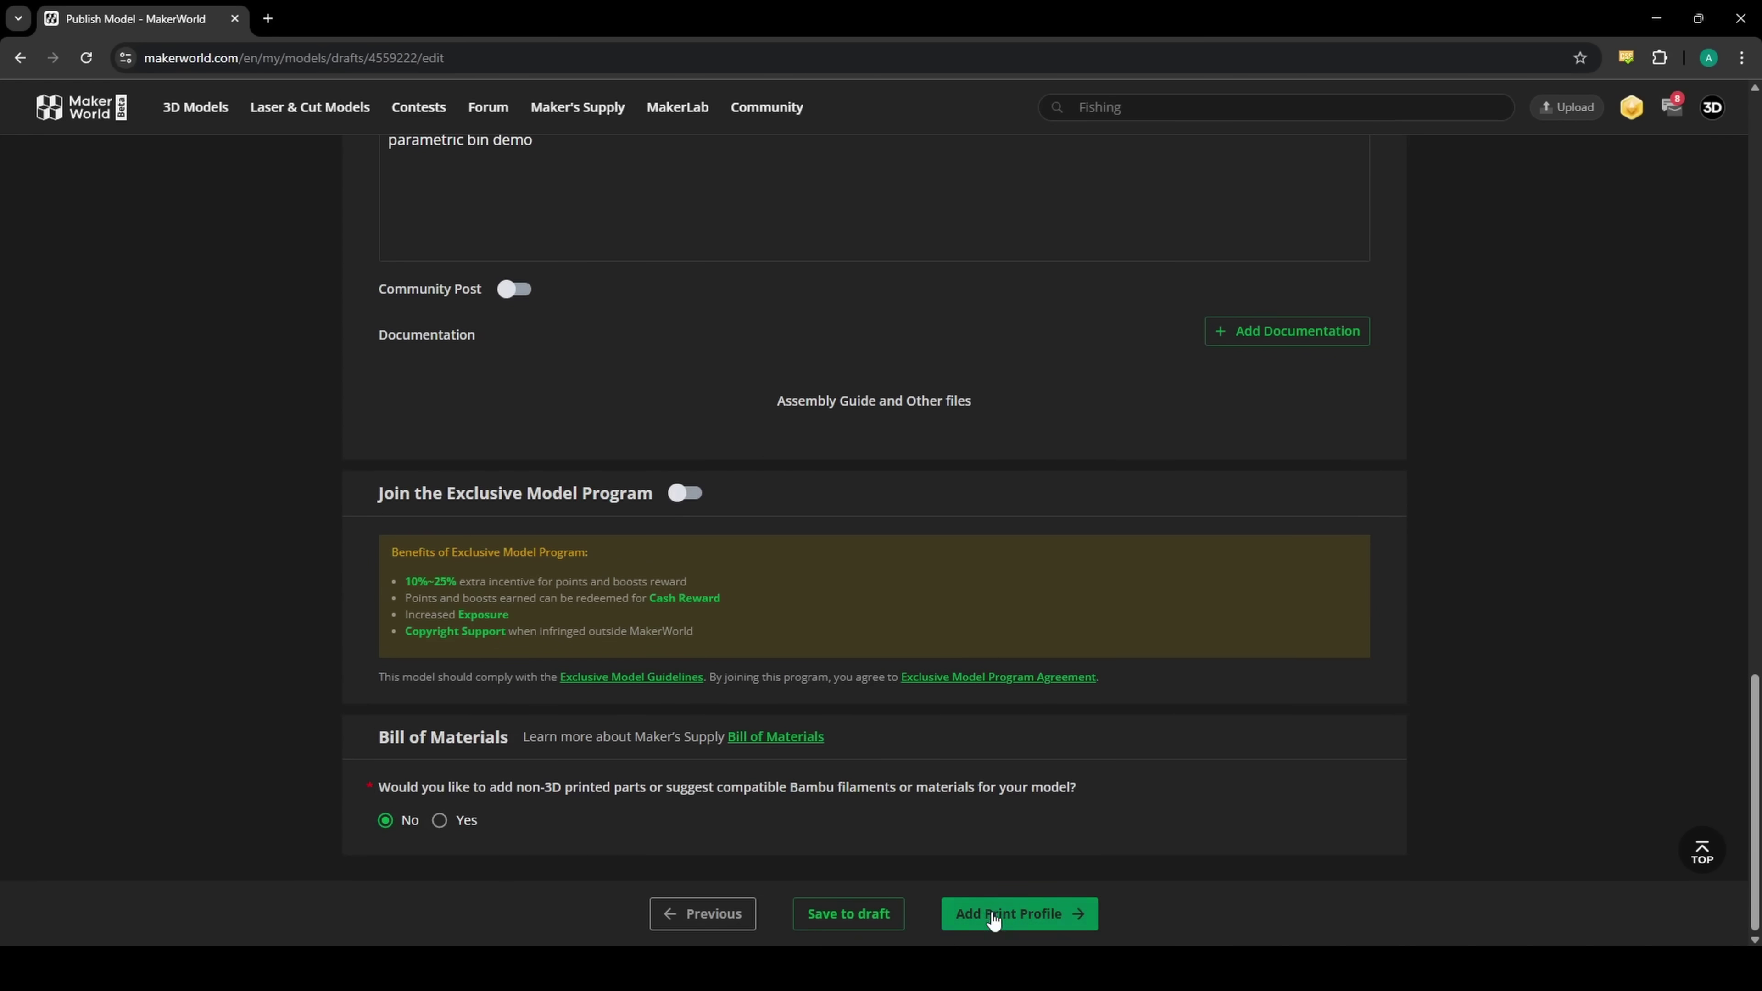
pyautogui.click(1041, 916)
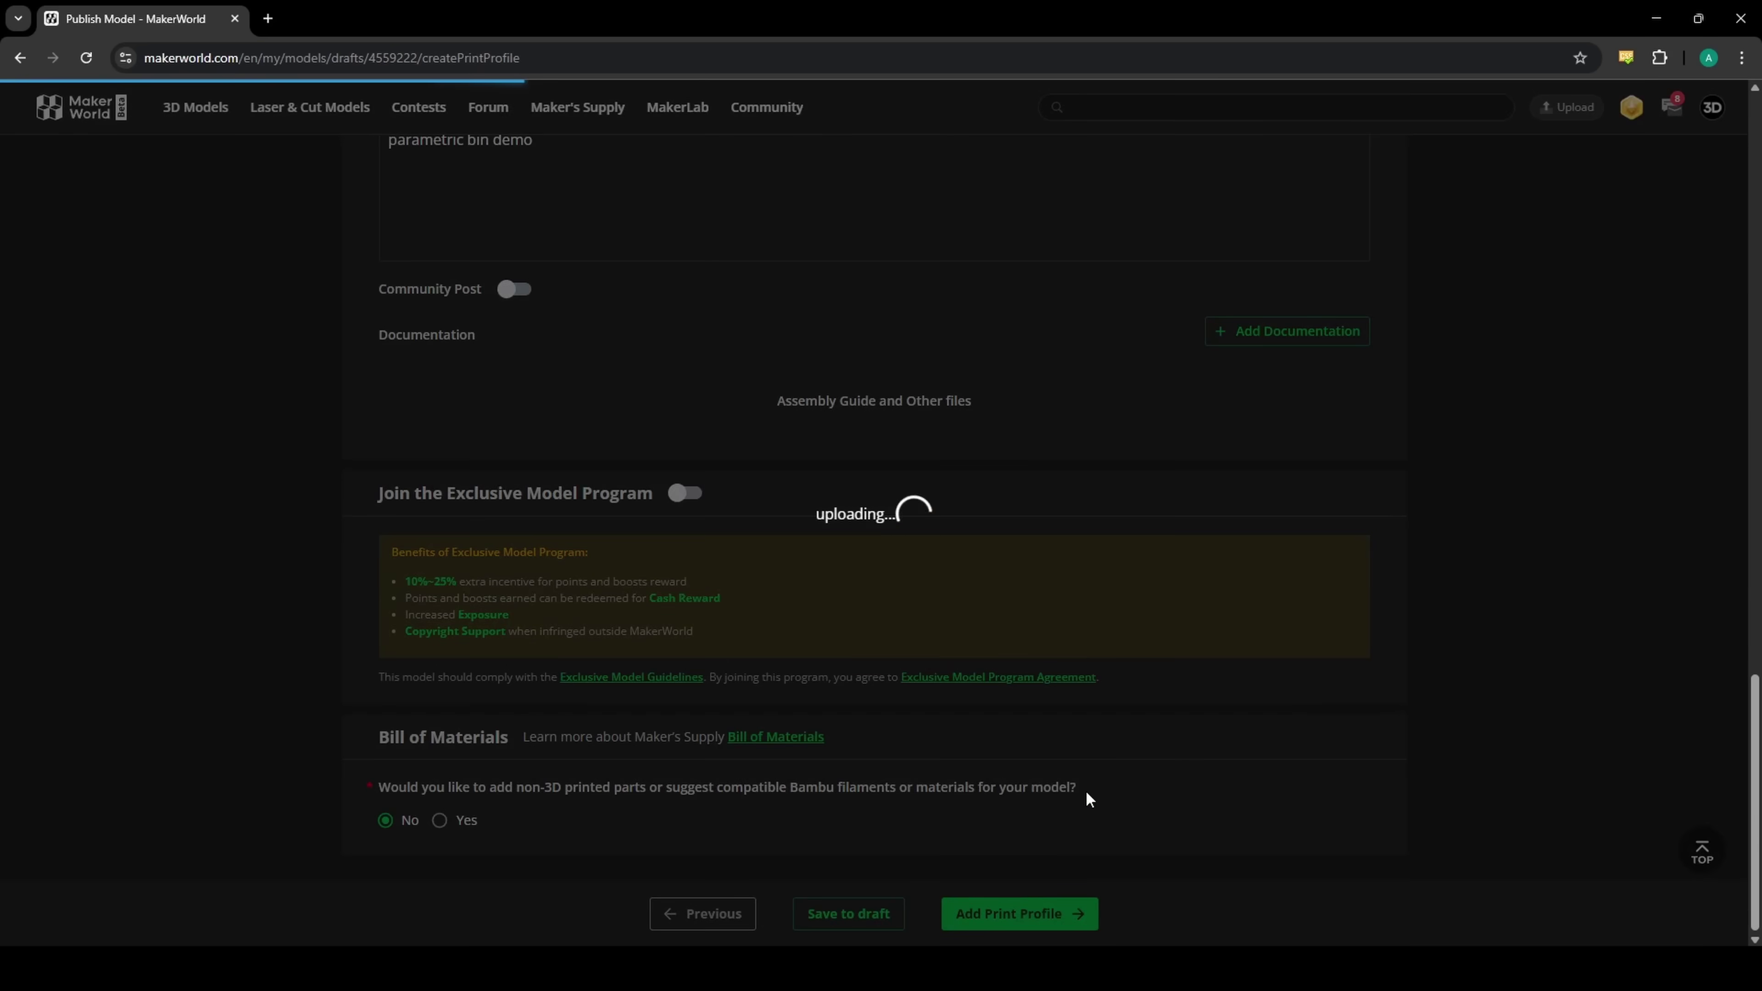
# Step: Accept the print profile guidelines and publish with the 0.16mm layer, 2 walls, 15% infill profile
pyautogui.scroll(-4, 331, 470)
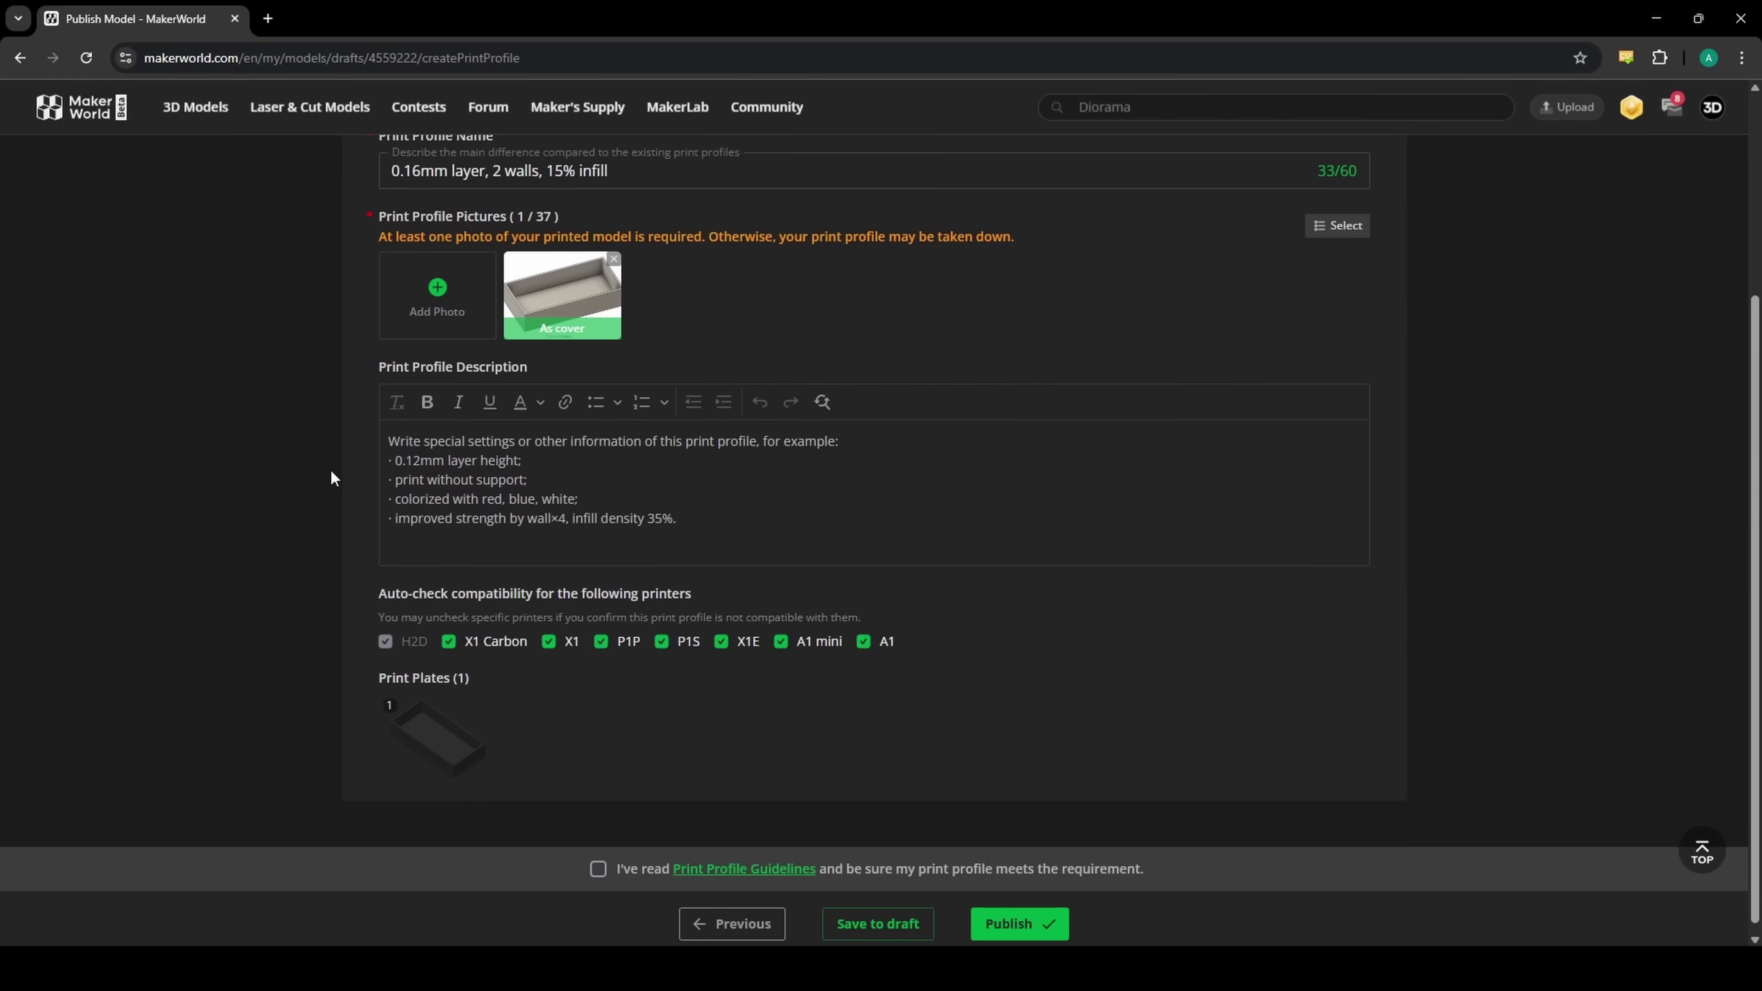
pyautogui.scroll(4, 322, 470)
pyautogui.scroll(-2, 322, 470)
pyautogui.scroll(-2, 322, 470)
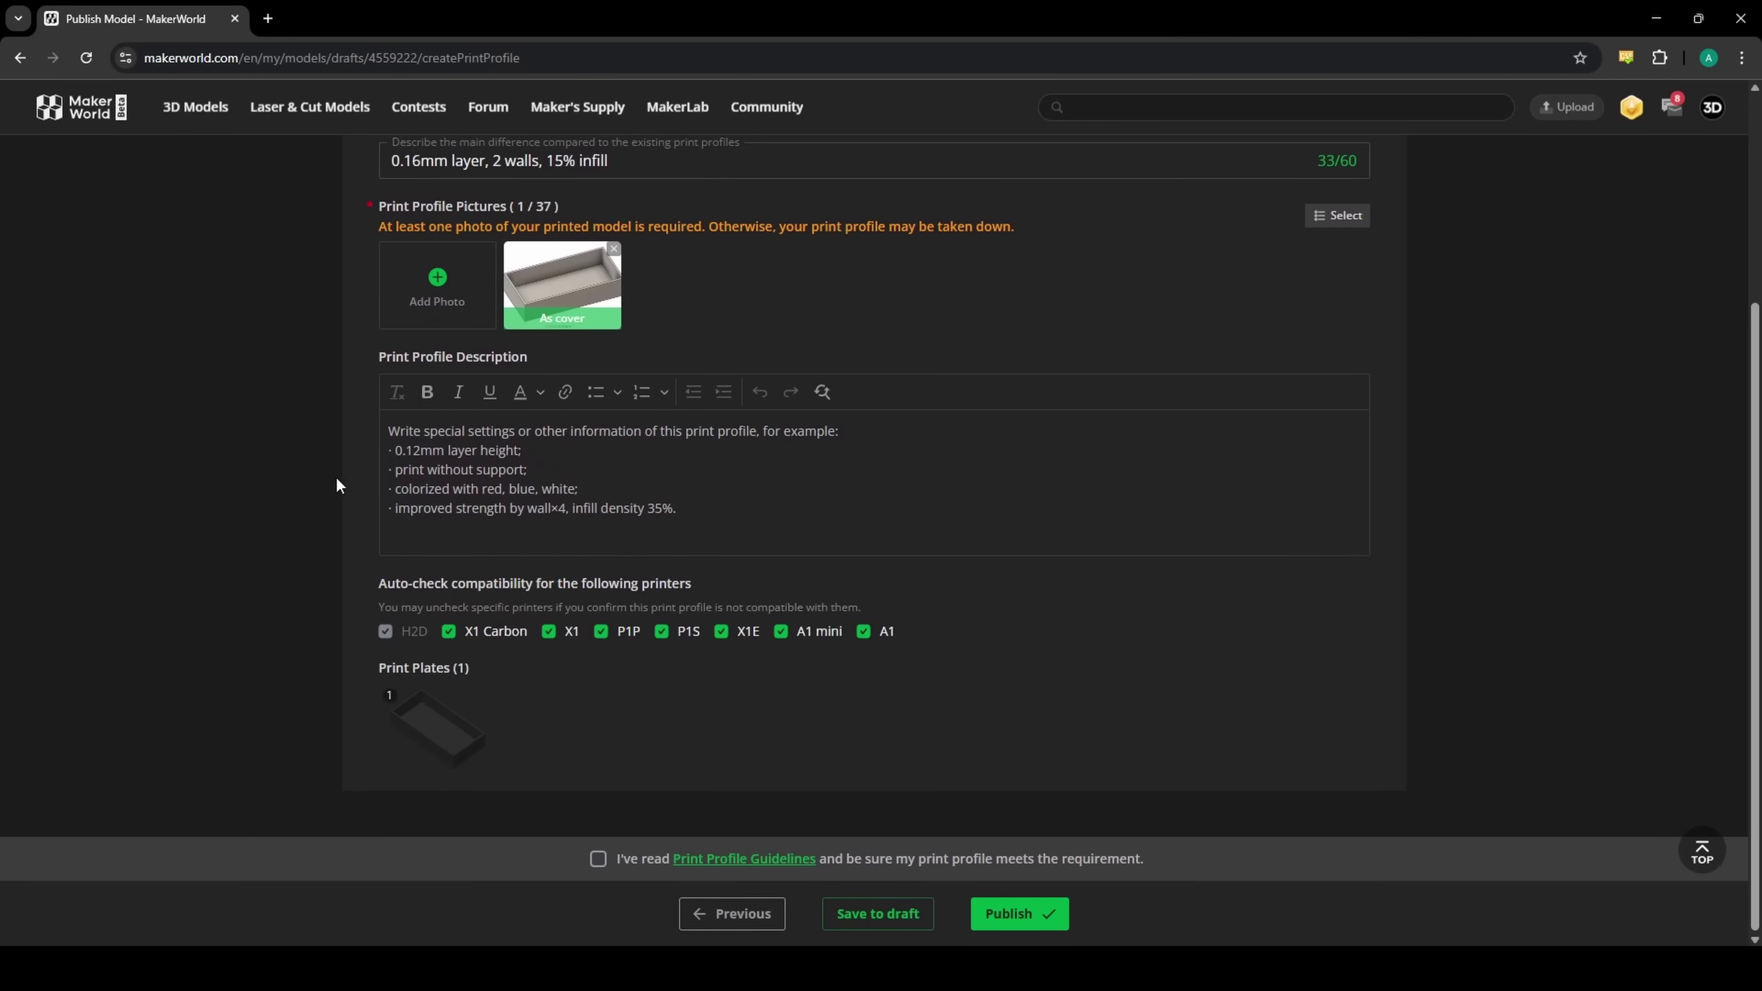
pyautogui.click(595, 861)
pyautogui.click(1017, 914)
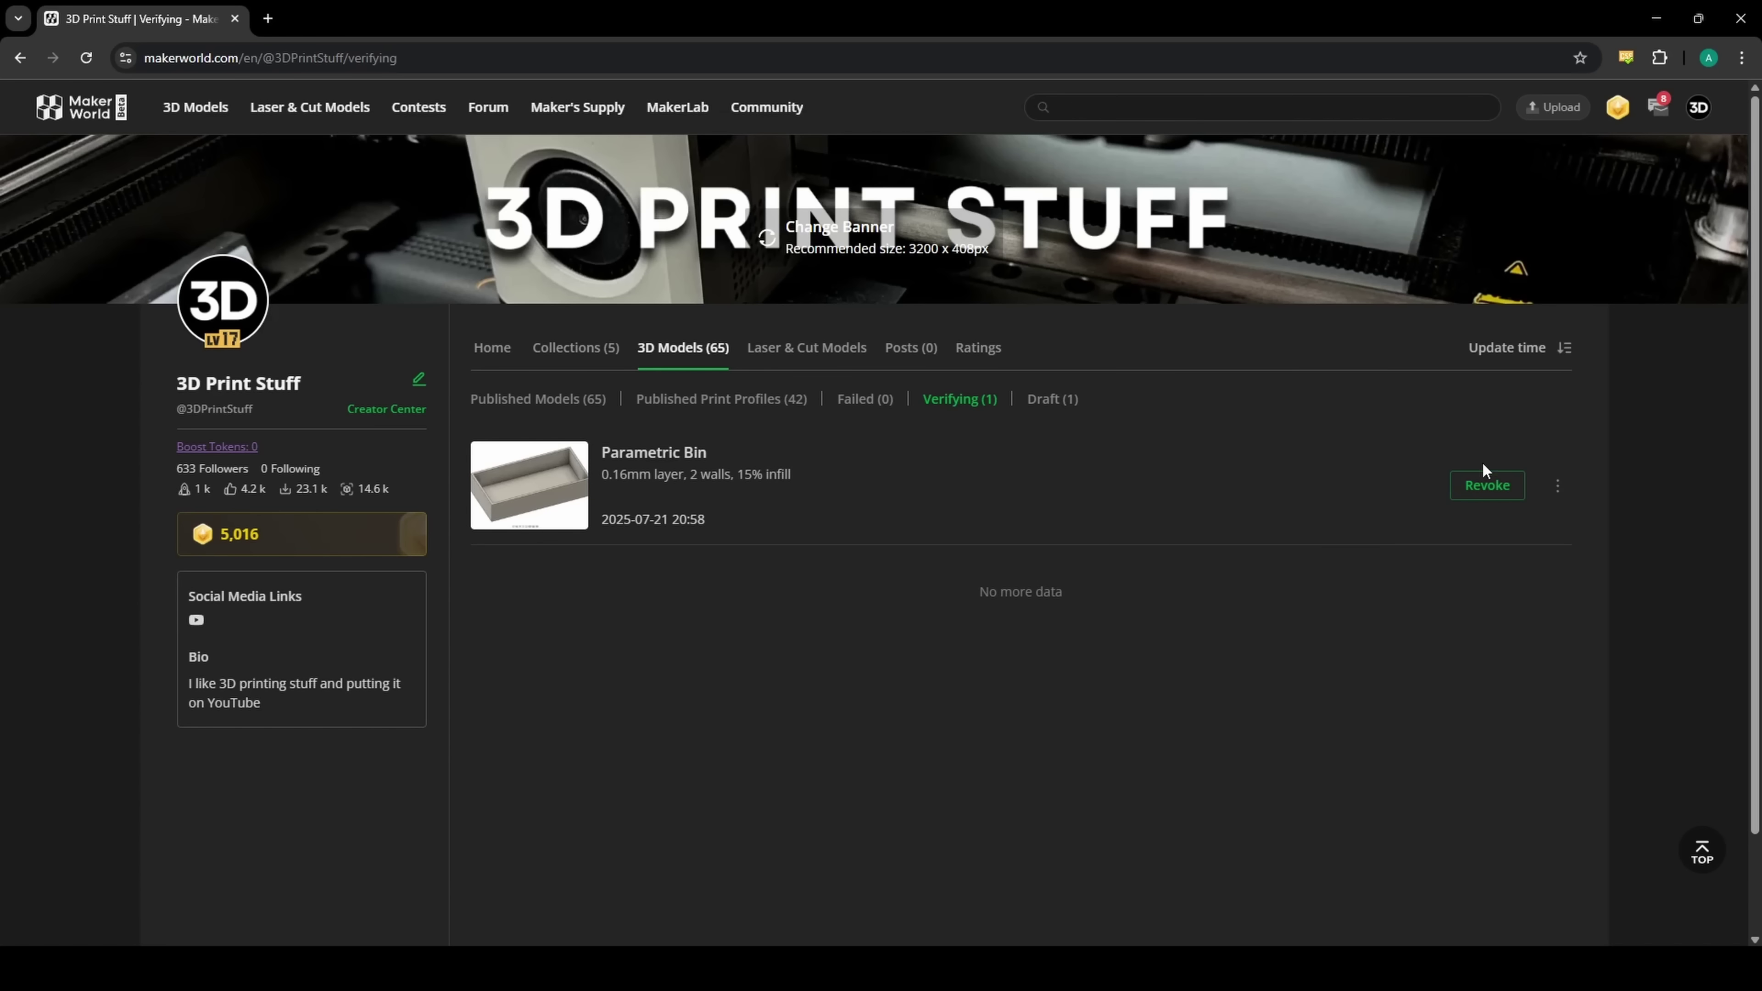
# Step: Find the Parametric Bin card under Published Models and open its model page
pyautogui.click(545, 404)
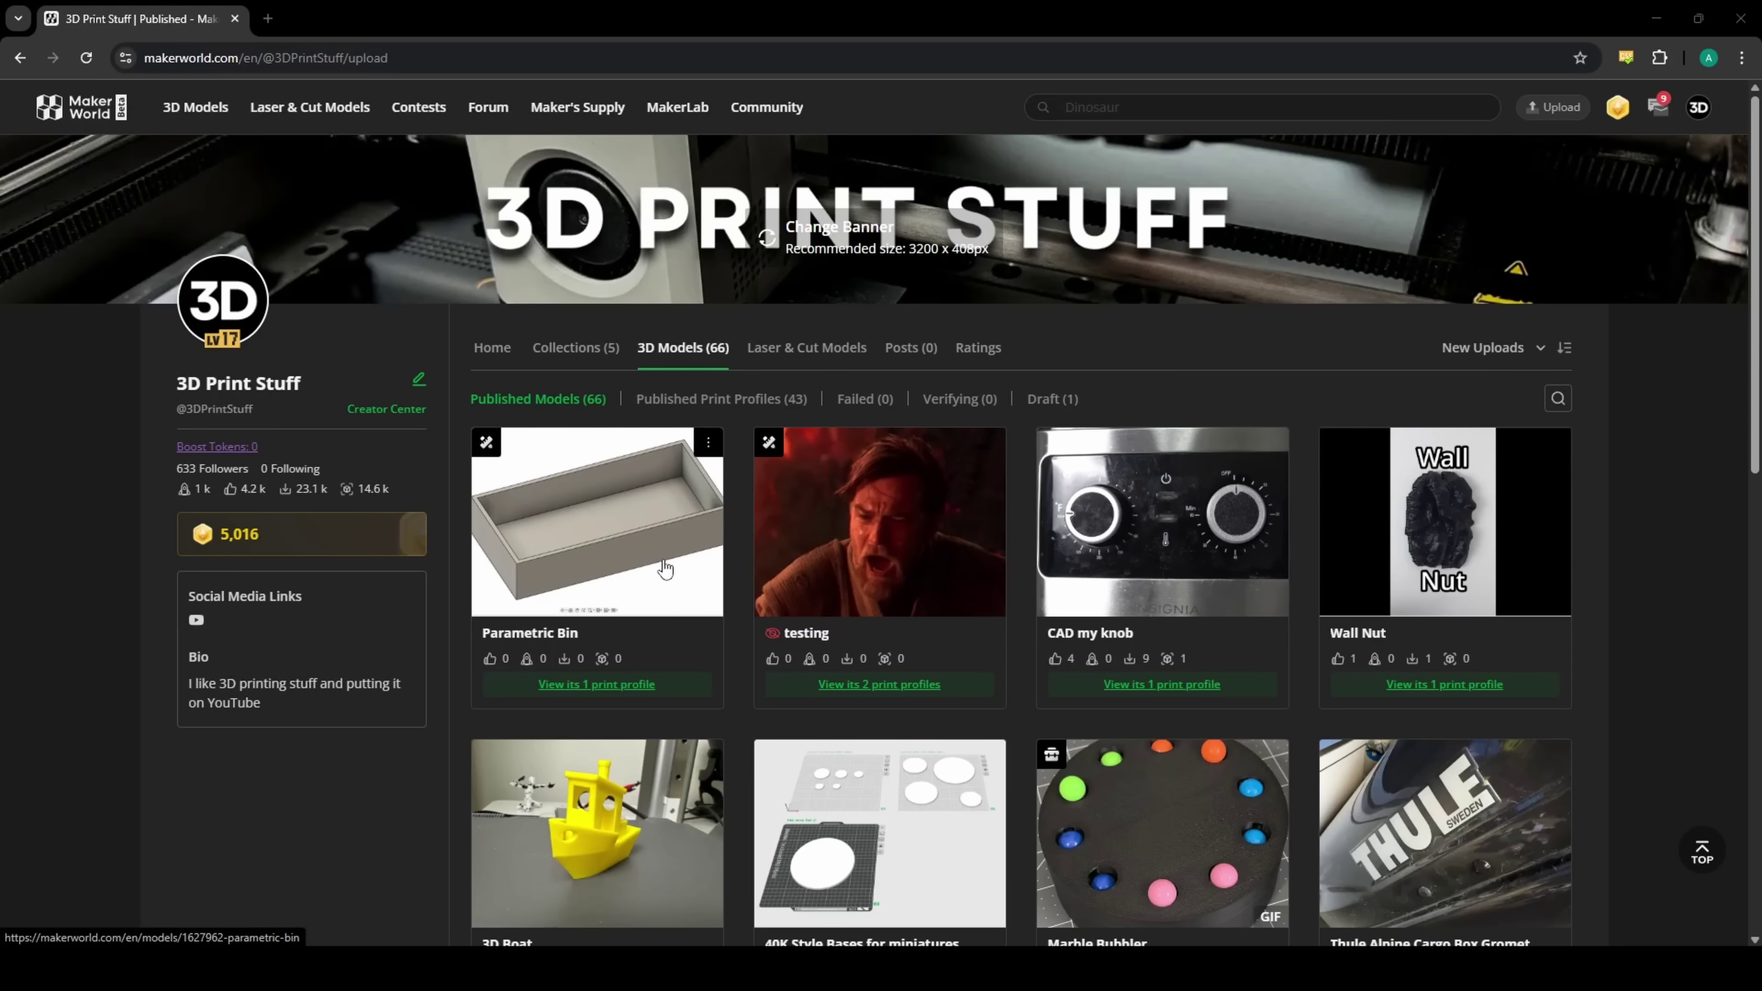
pyautogui.click(709, 445)
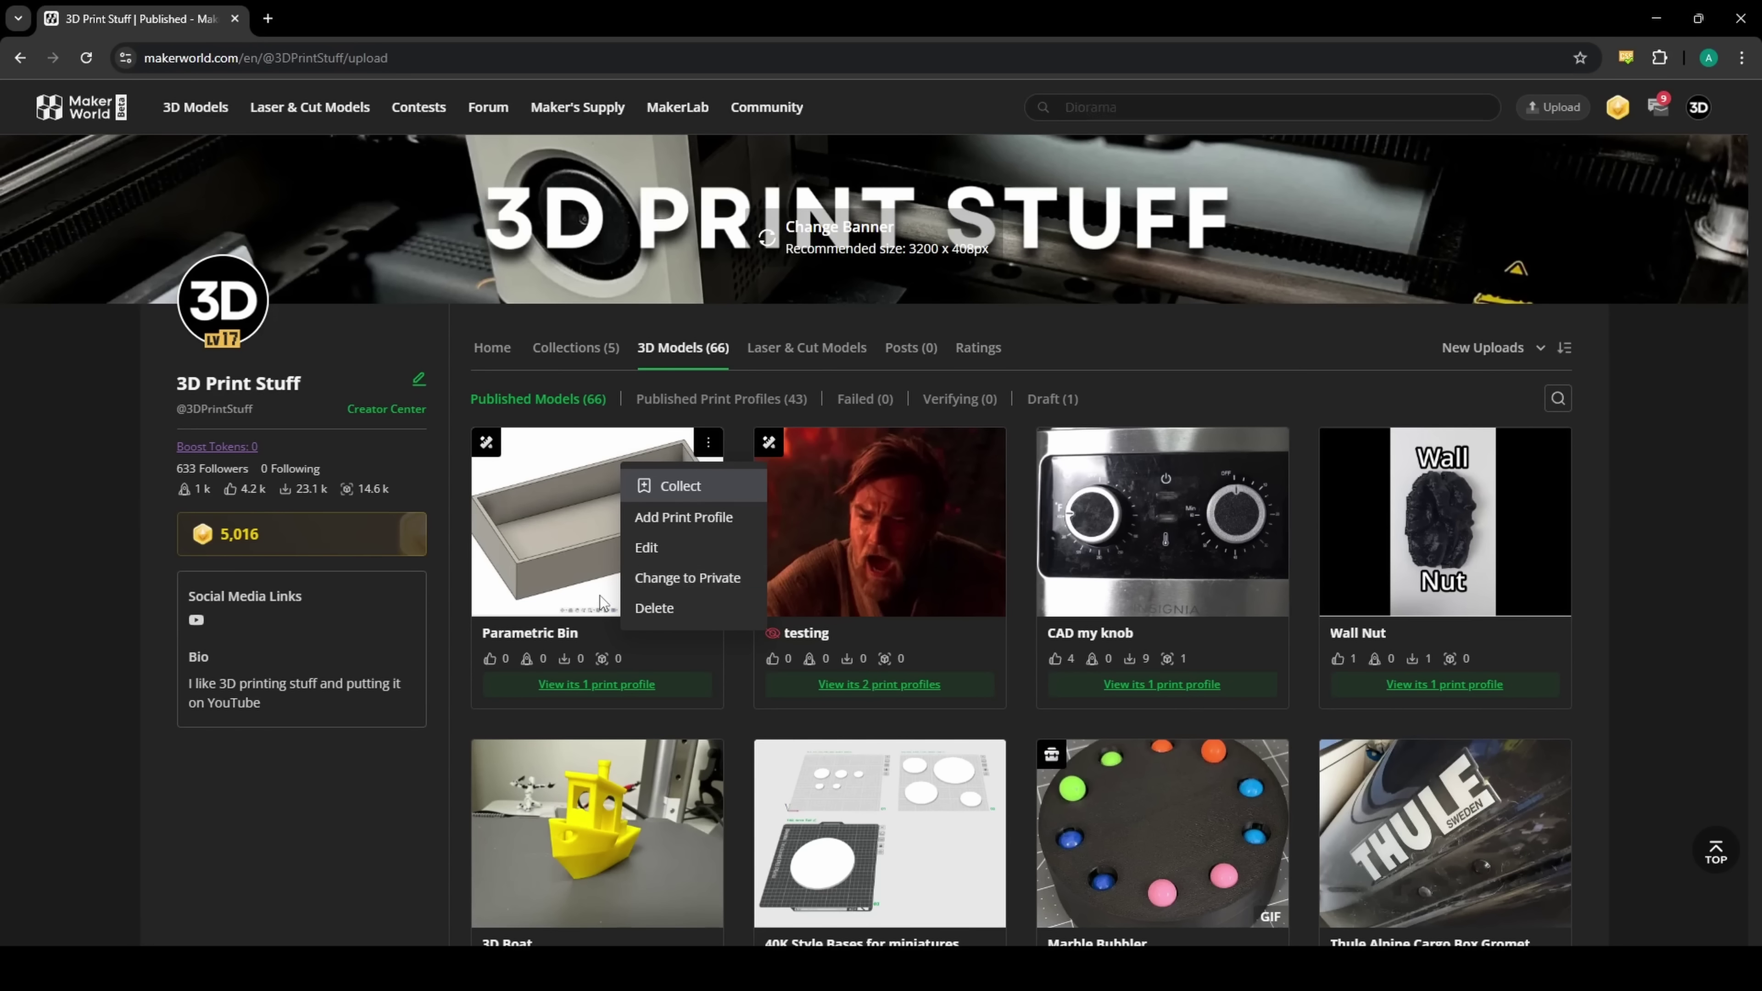
pyautogui.click(579, 549)
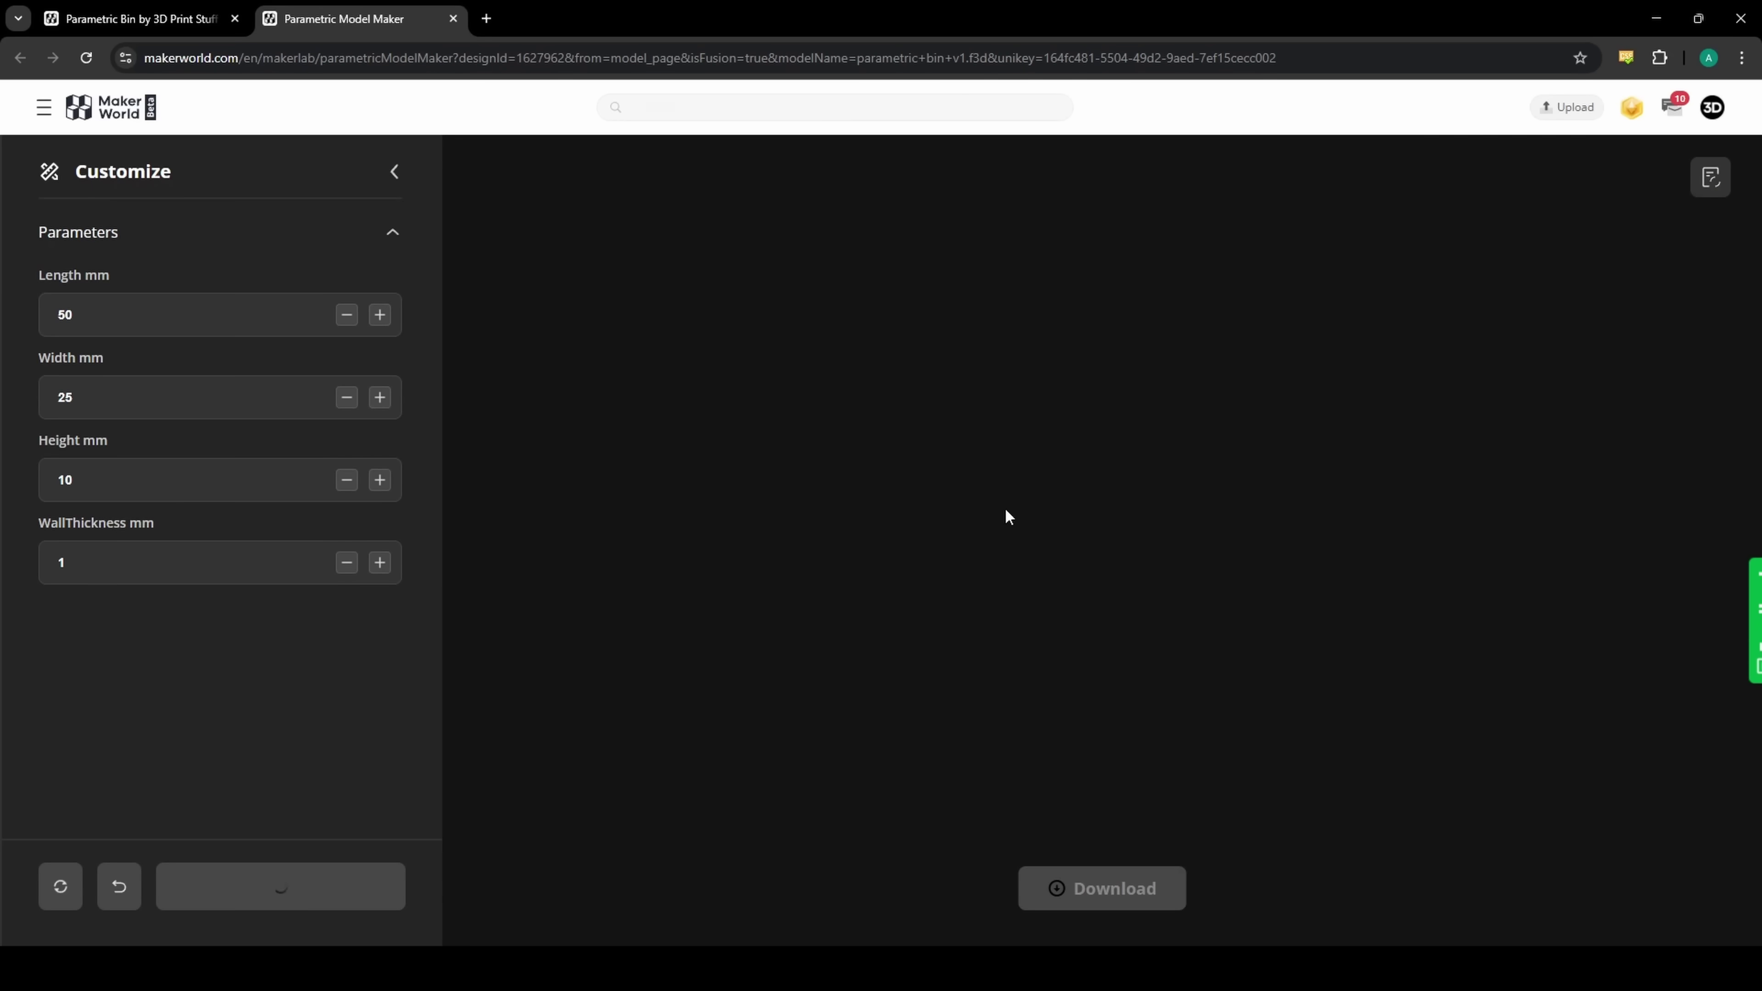
# Step: Collapse and re-expand the customizer's Length, Width, Height and WallThickness parameter list
pyautogui.click(394, 237)
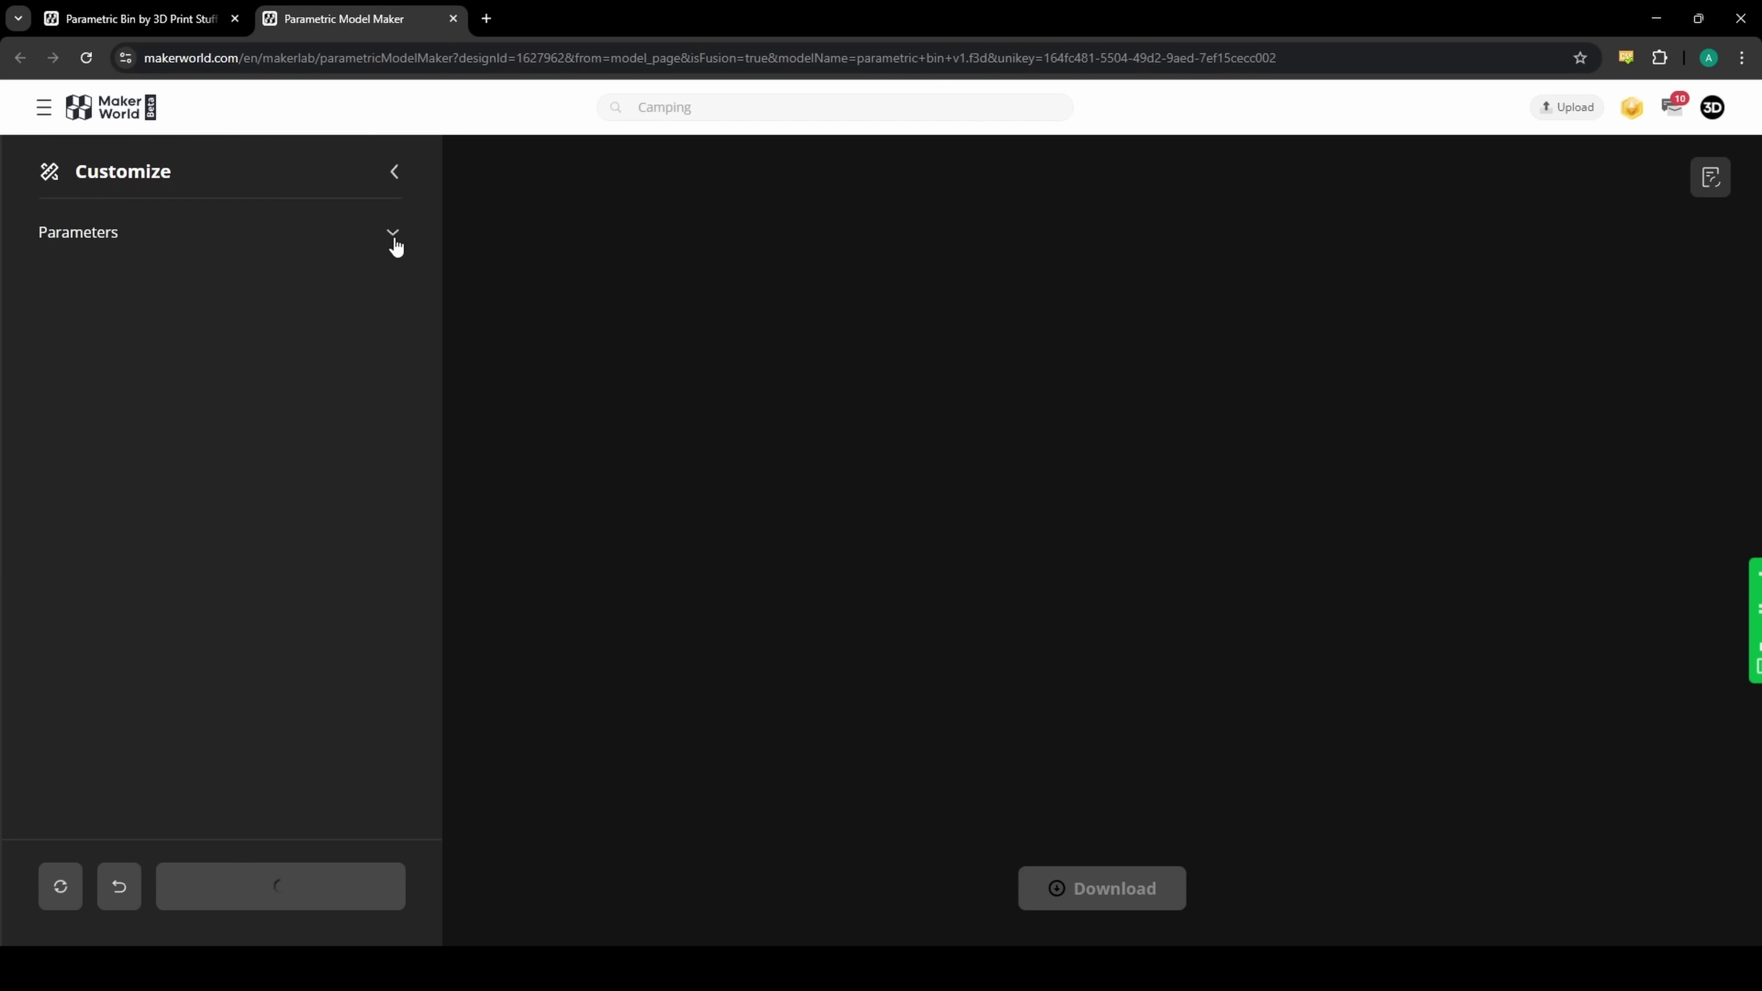
pyautogui.click(393, 237)
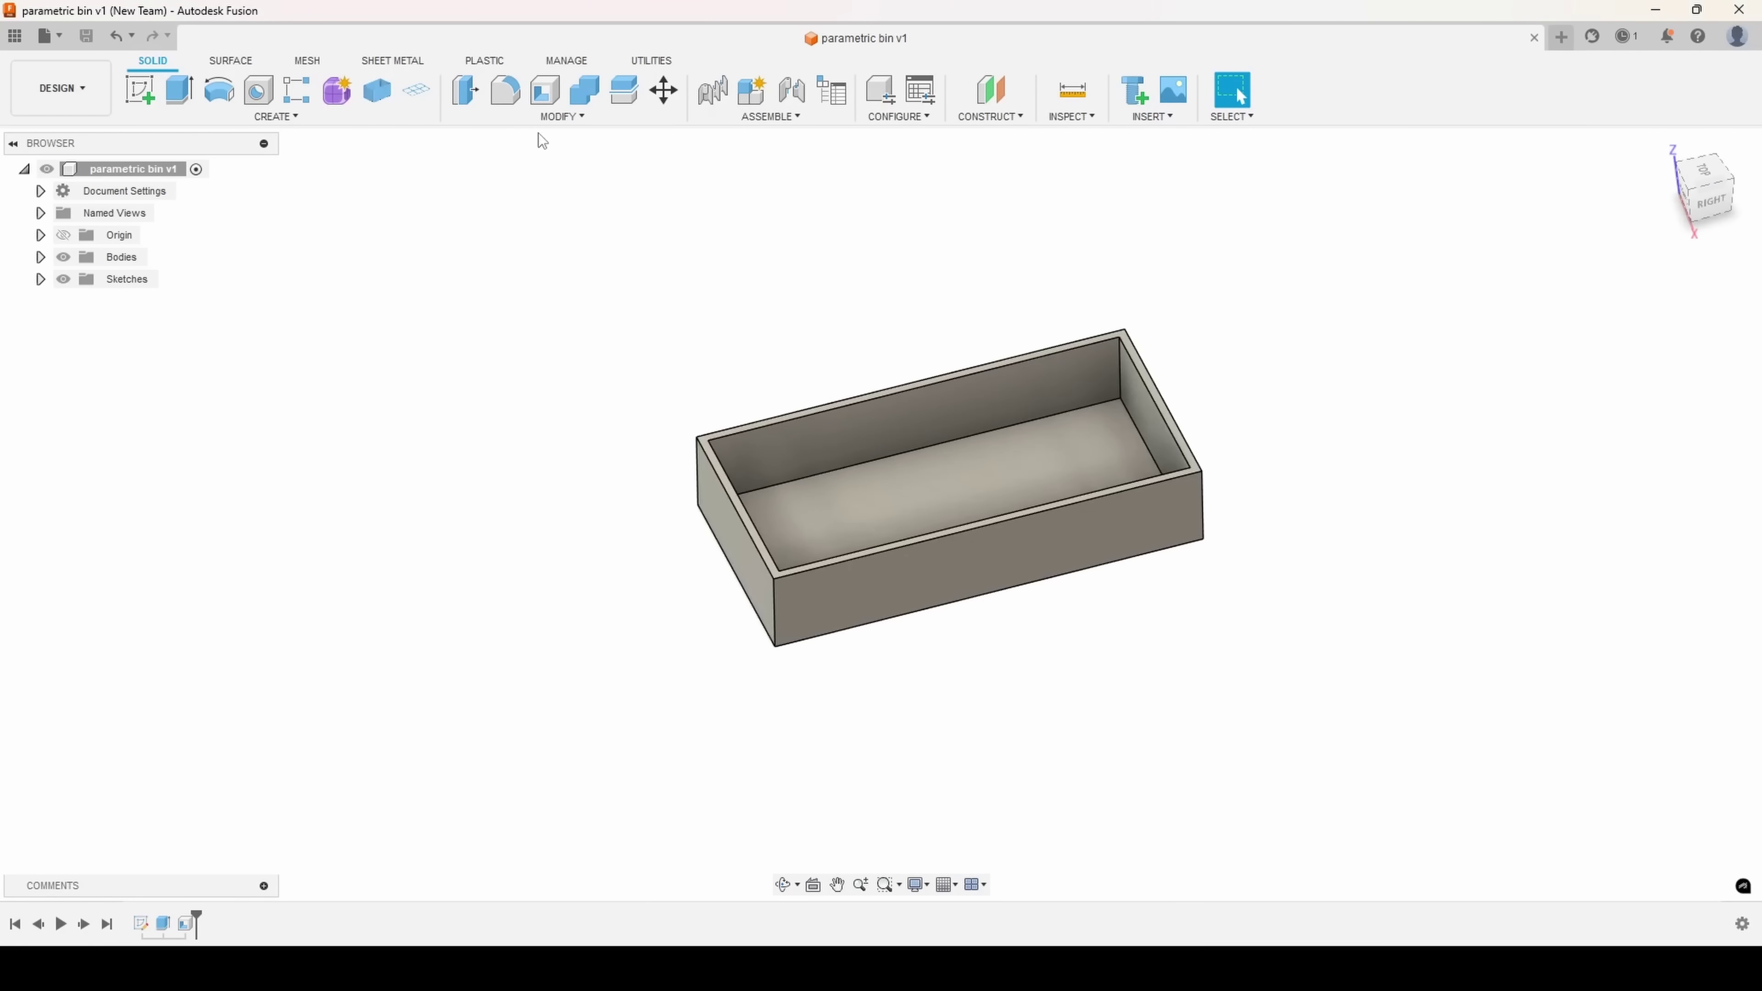
# Step: Review Length_mm, Width_mm, Height_mm and WallThickness_mm in Change Parameters, then return to MakerWorld
pyautogui.click(548, 116)
pyautogui.click(510, 545)
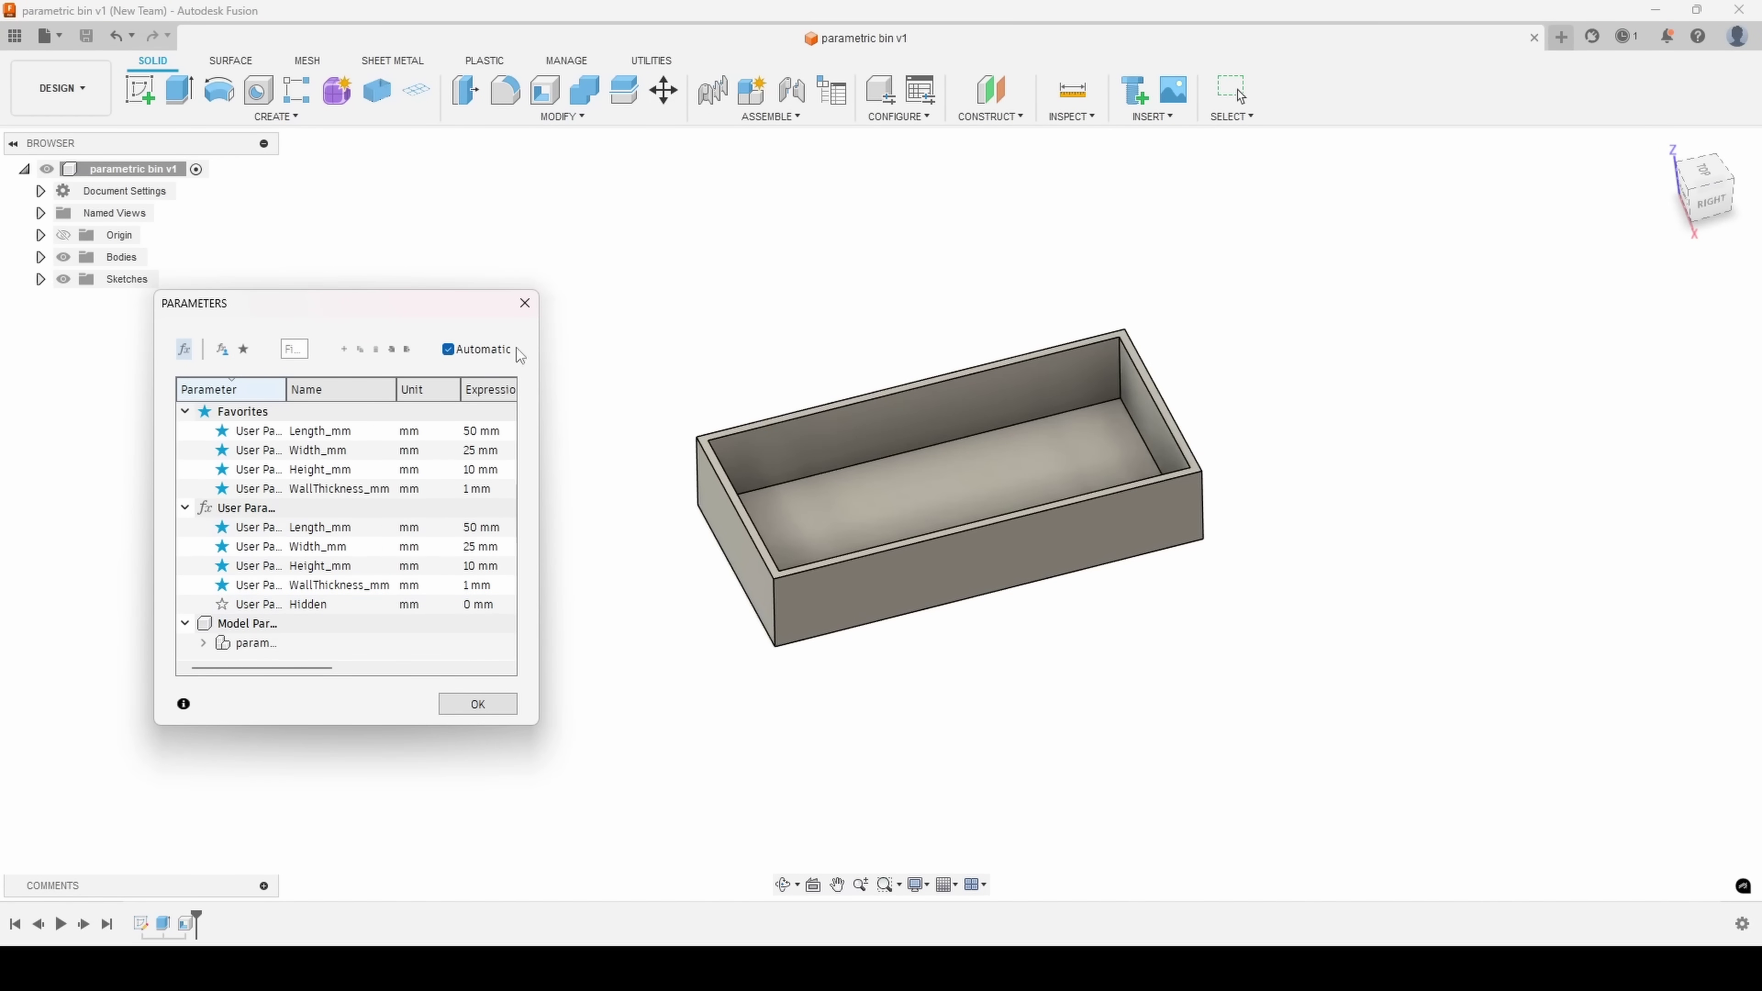
pyautogui.click(517, 302)
pyautogui.click(1657, 10)
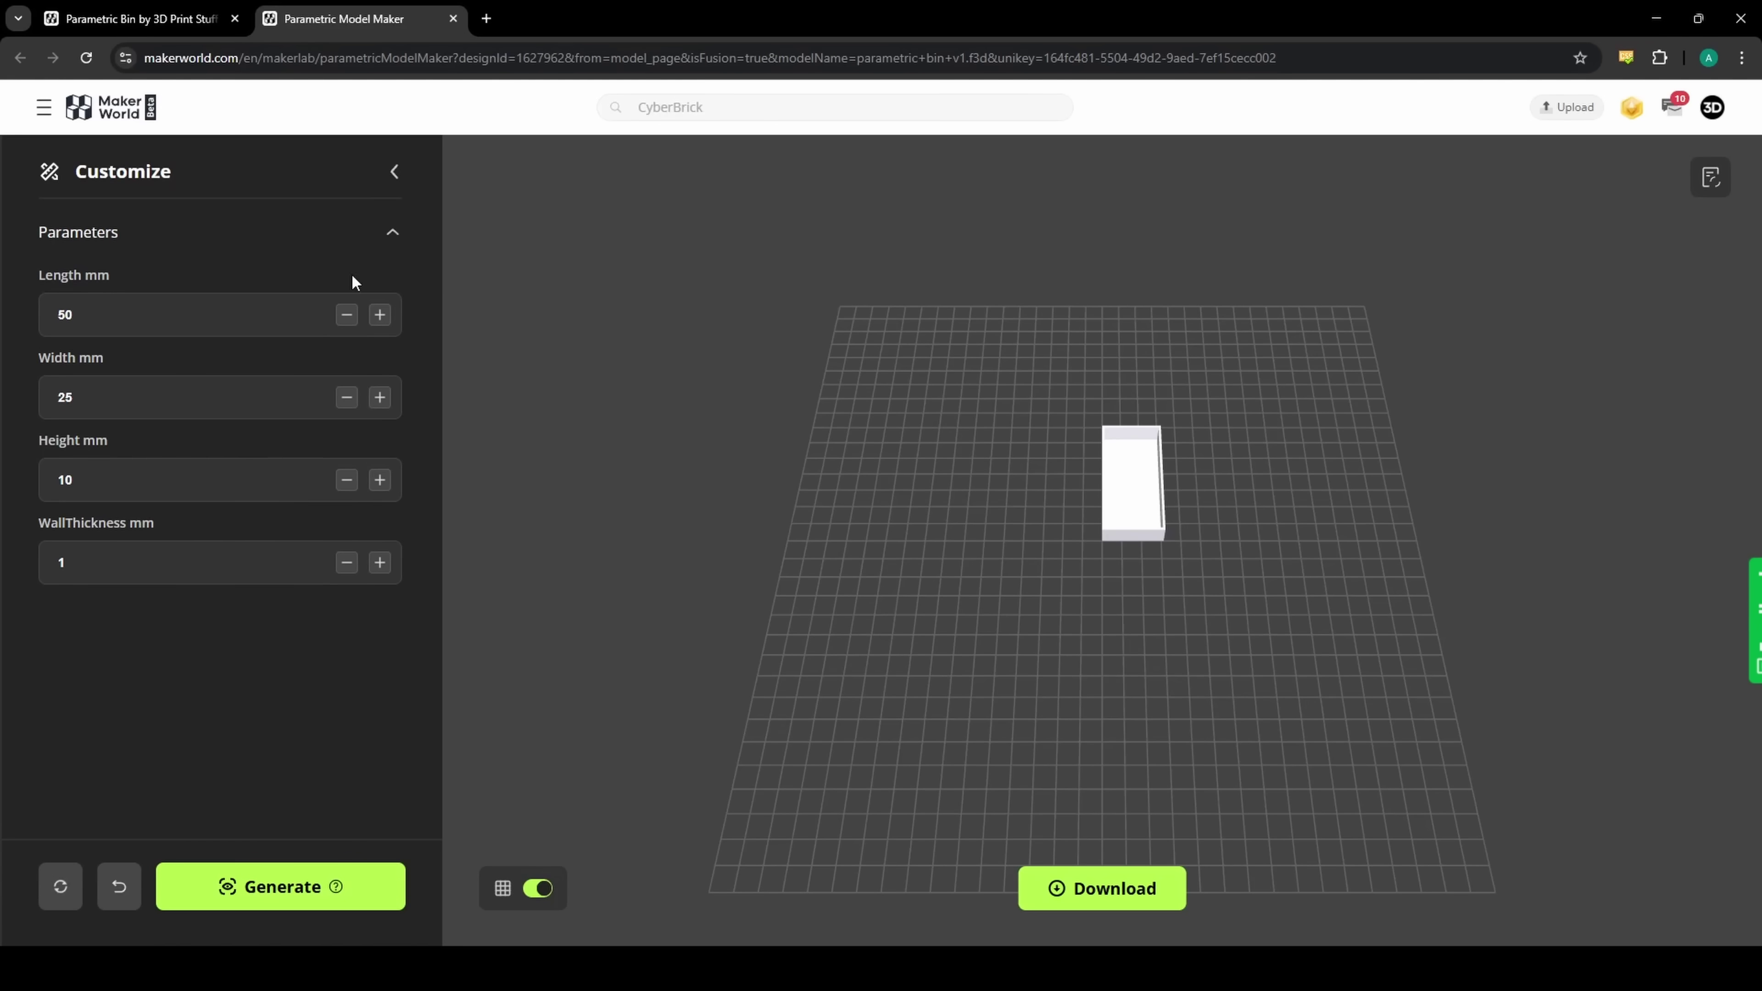
# Step: Enter Length 100, Width 150, Height 20 and WallThickness 4, then regenerate the bin
pyautogui.moveTo(1327, 447); pyautogui.dragTo(1121, 684)
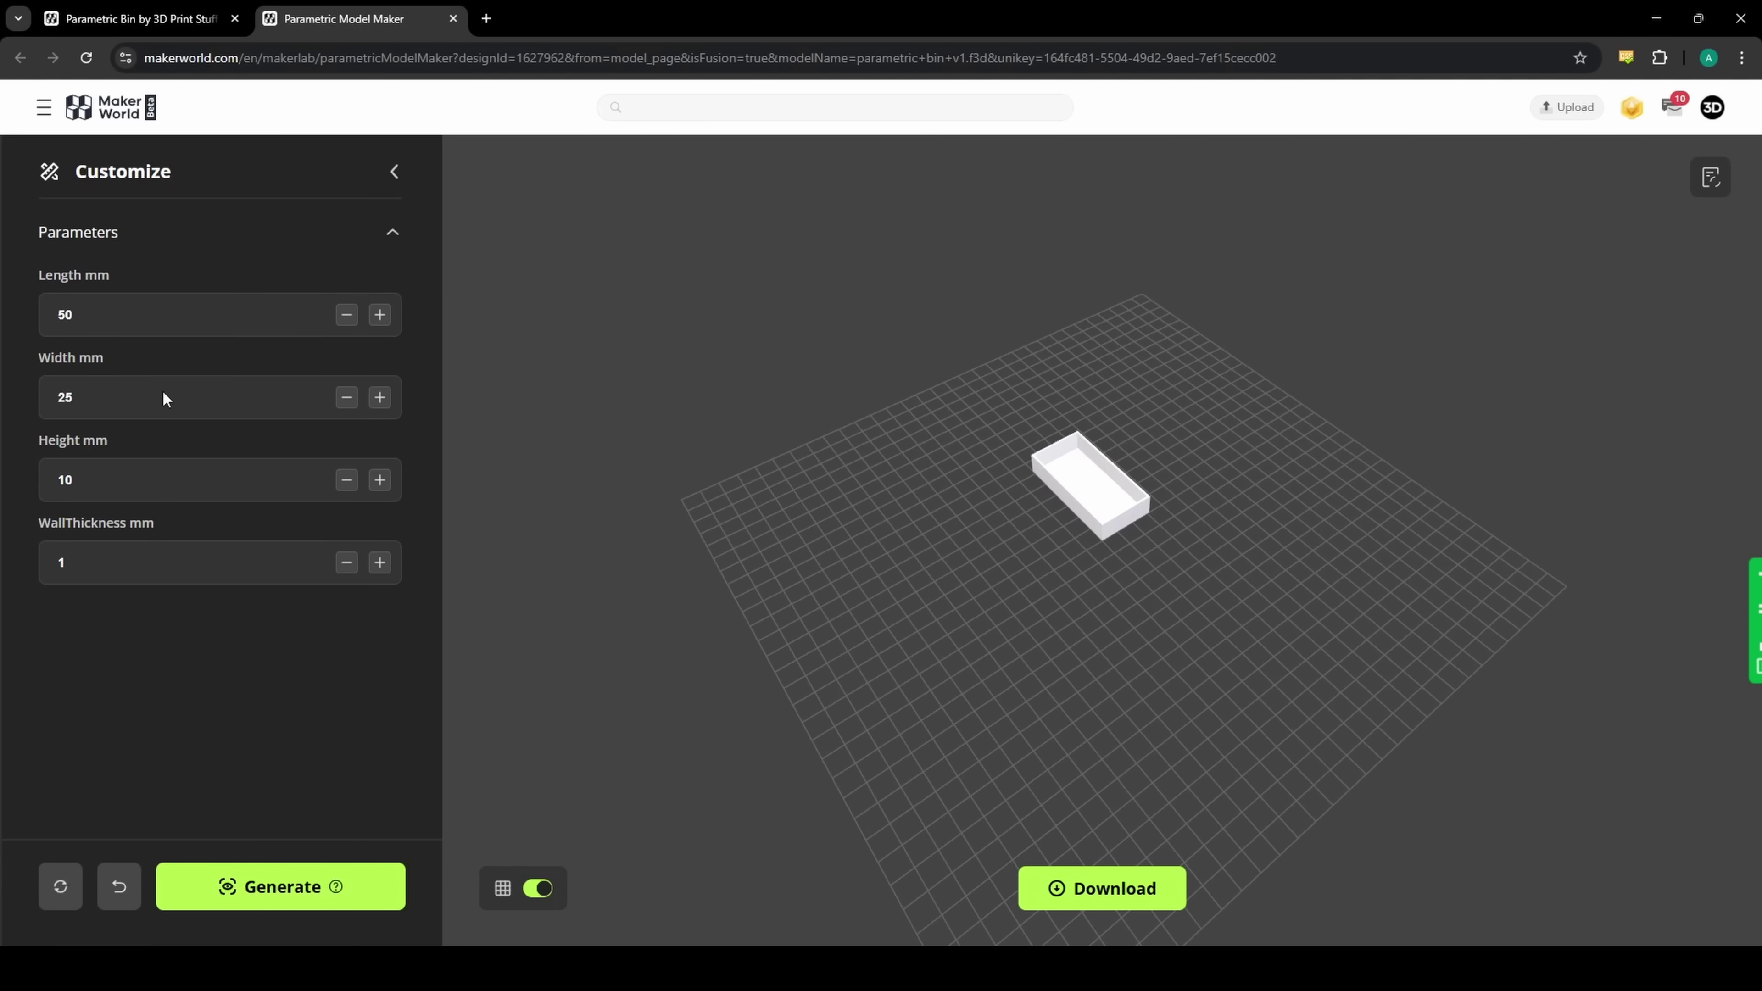
pyautogui.click(101, 321)
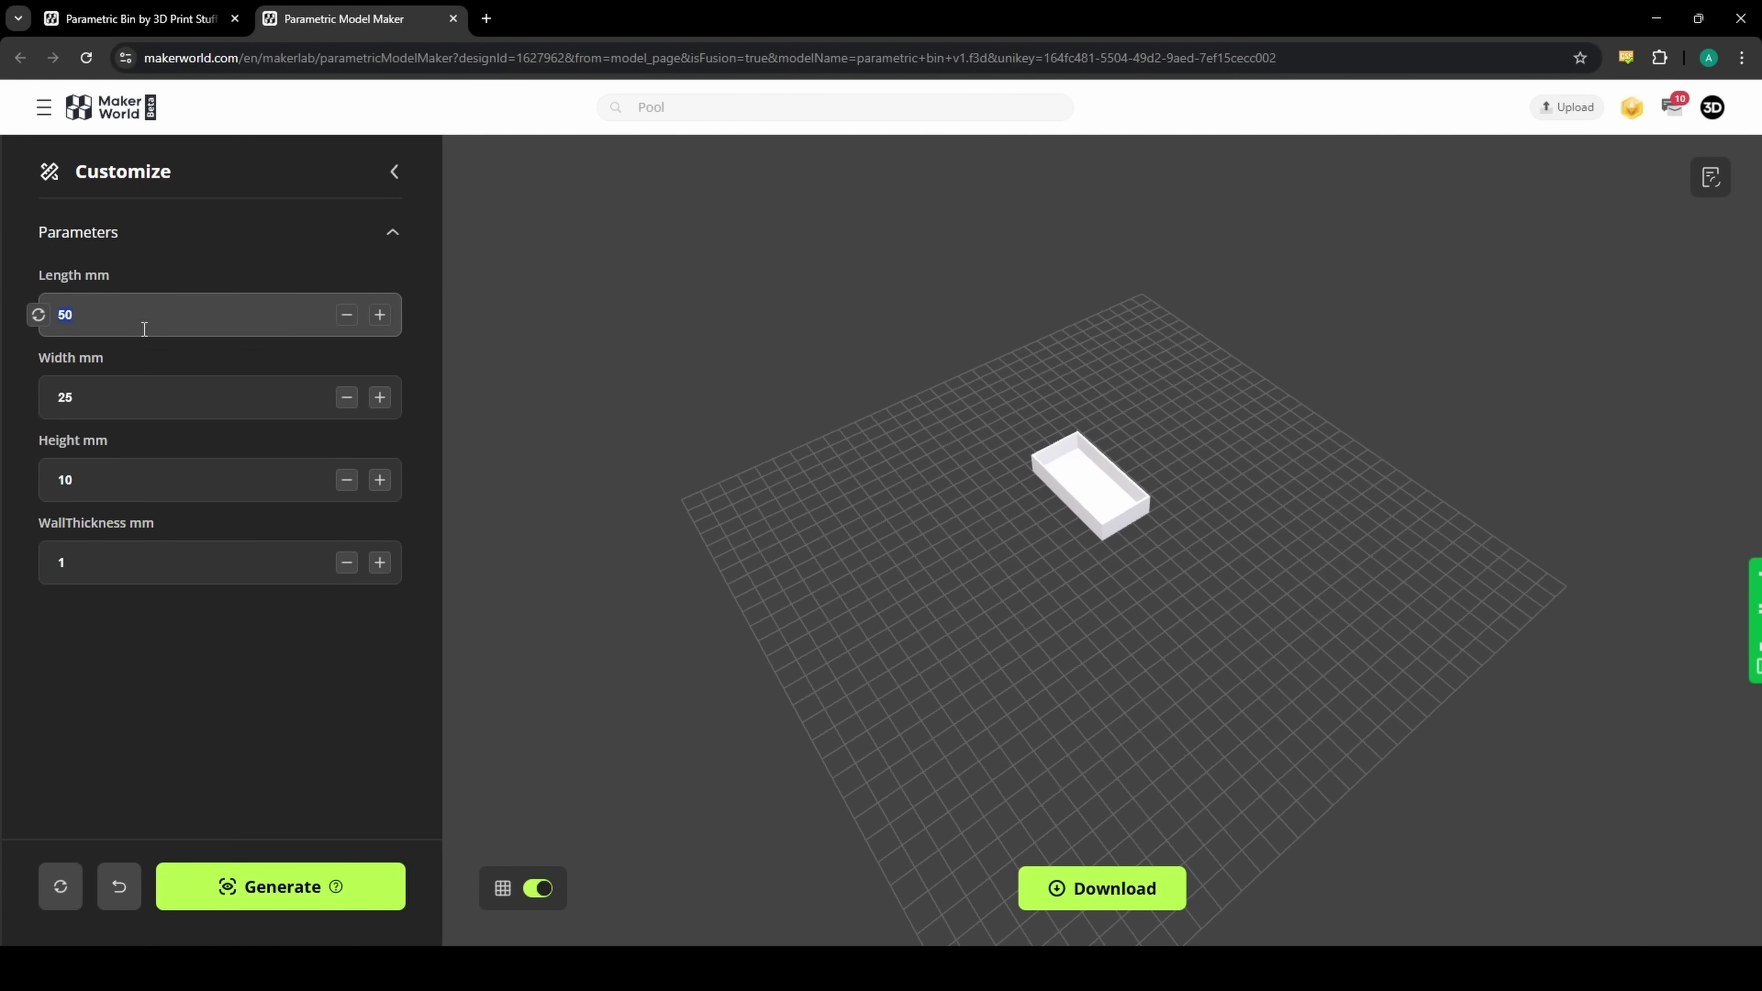
pyautogui.write('100')
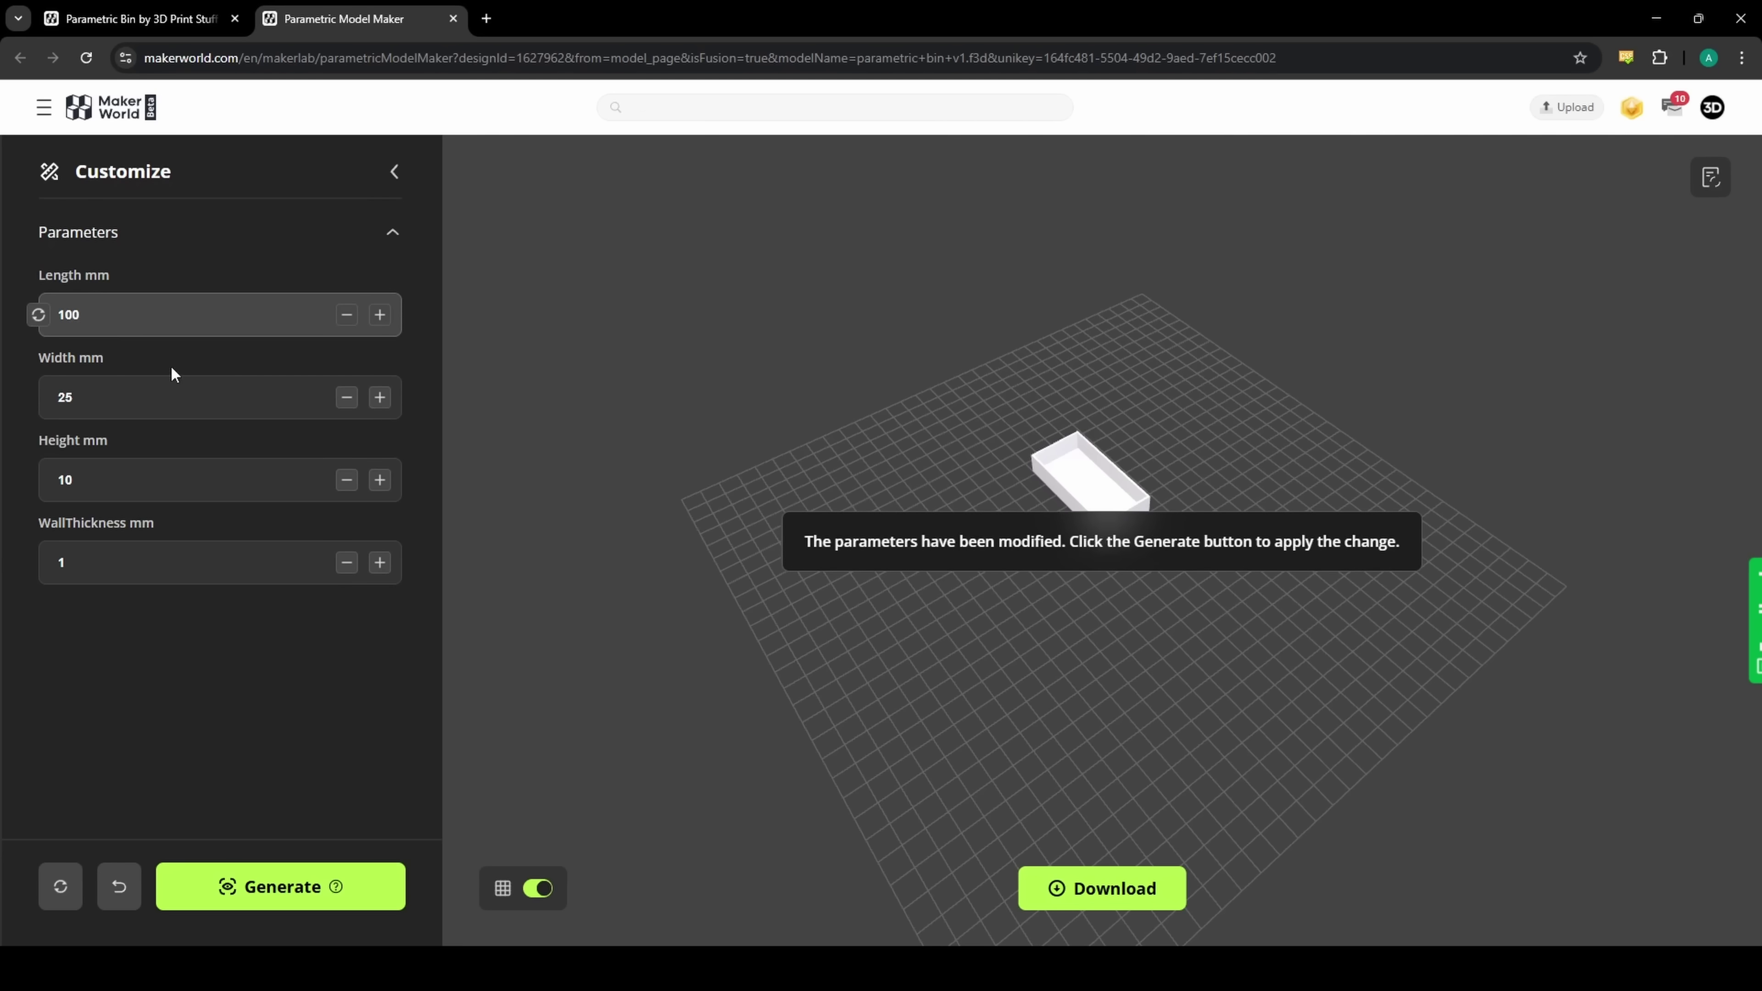
pyautogui.click(167, 413)
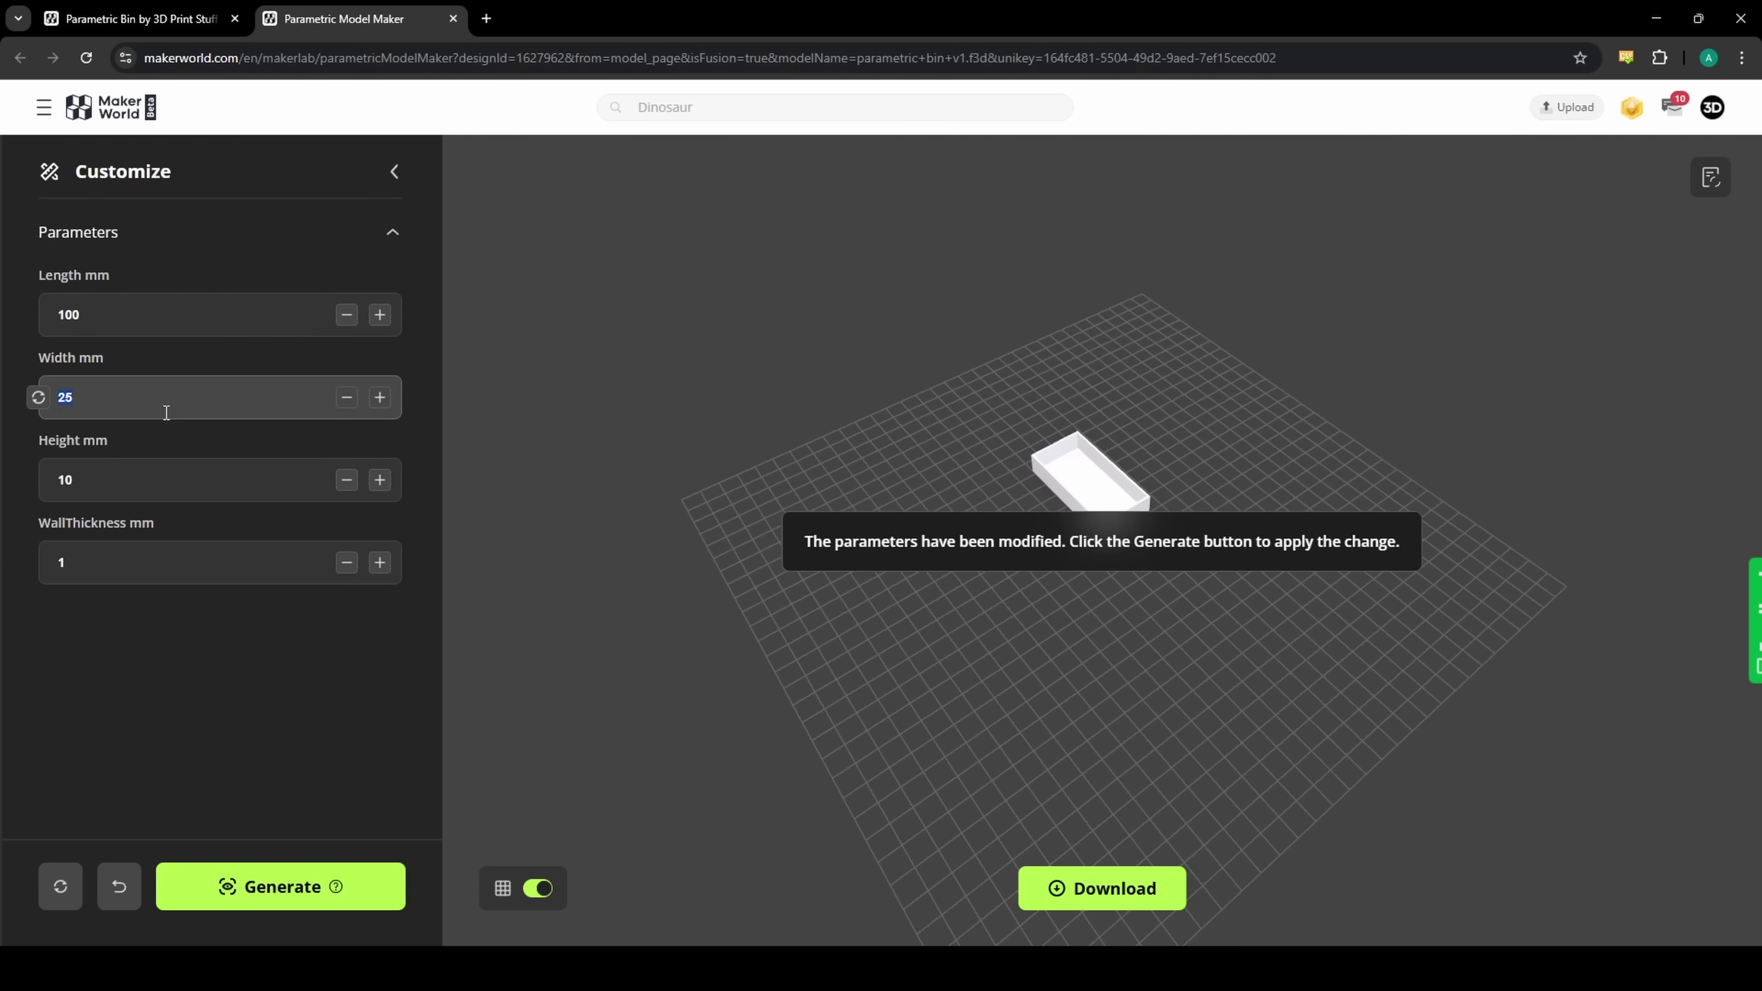
pyautogui.write('0')
pyautogui.click(183, 480)
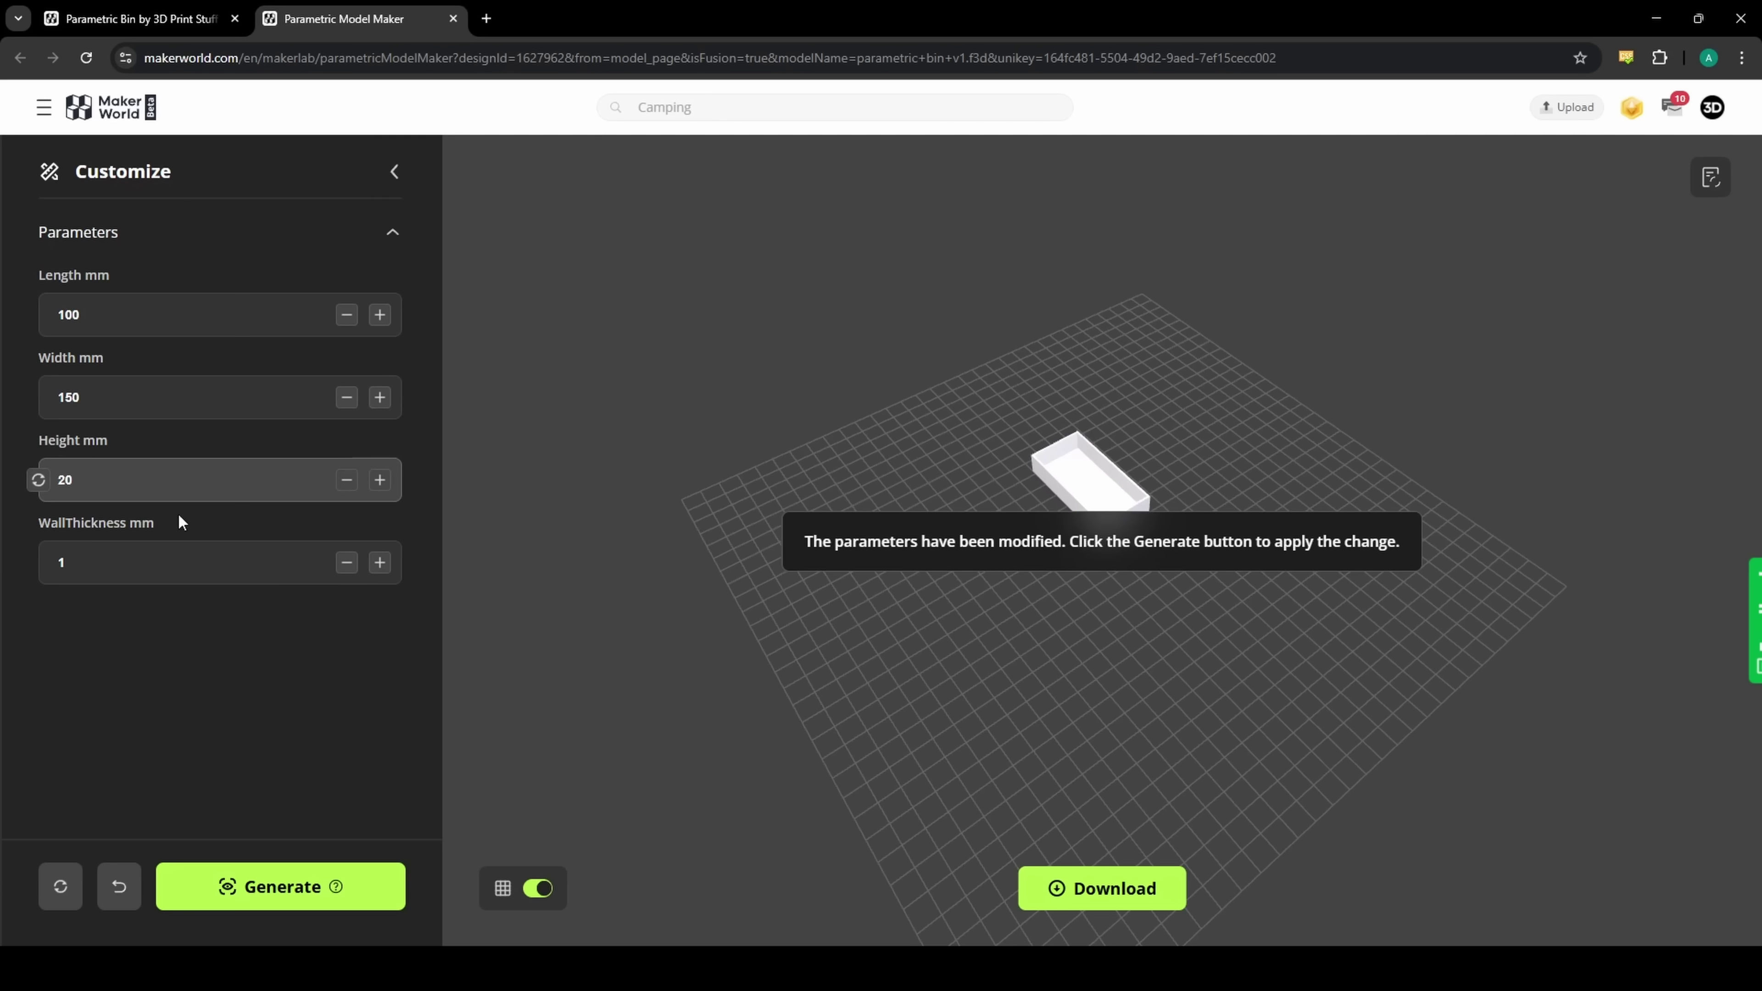
pyautogui.click(166, 550)
pyautogui.press('BackSpace')
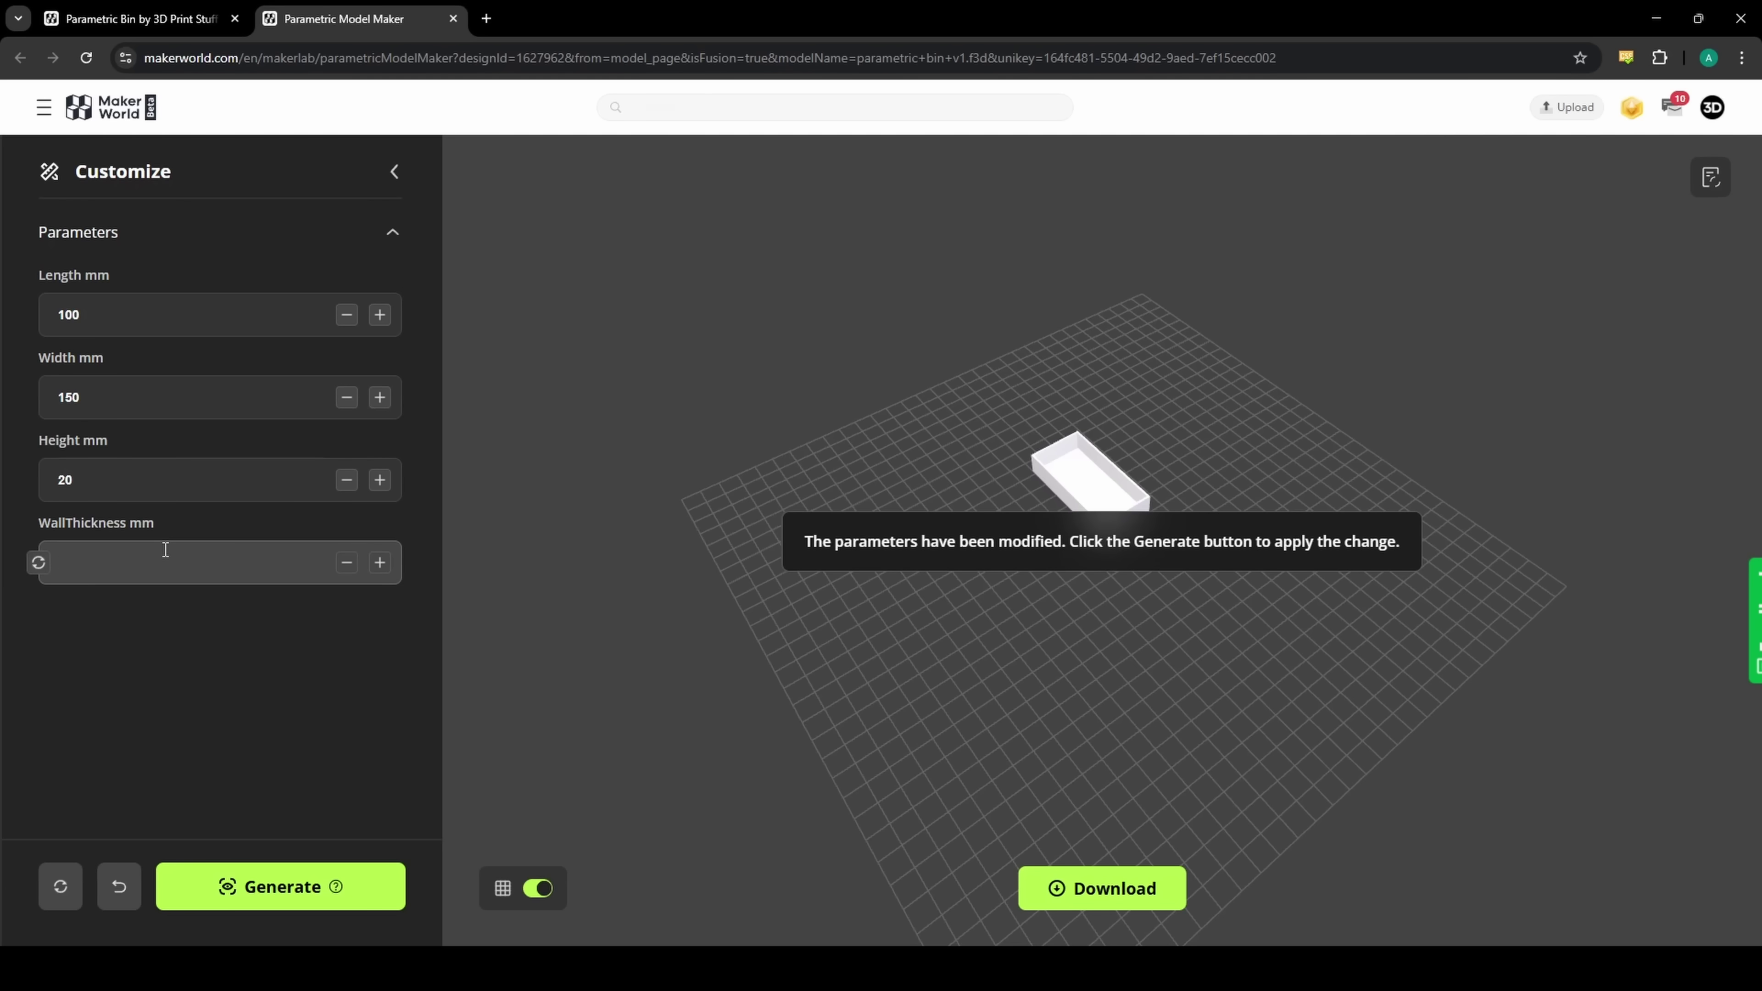
pyautogui.write('4')
pyautogui.click(299, 876)
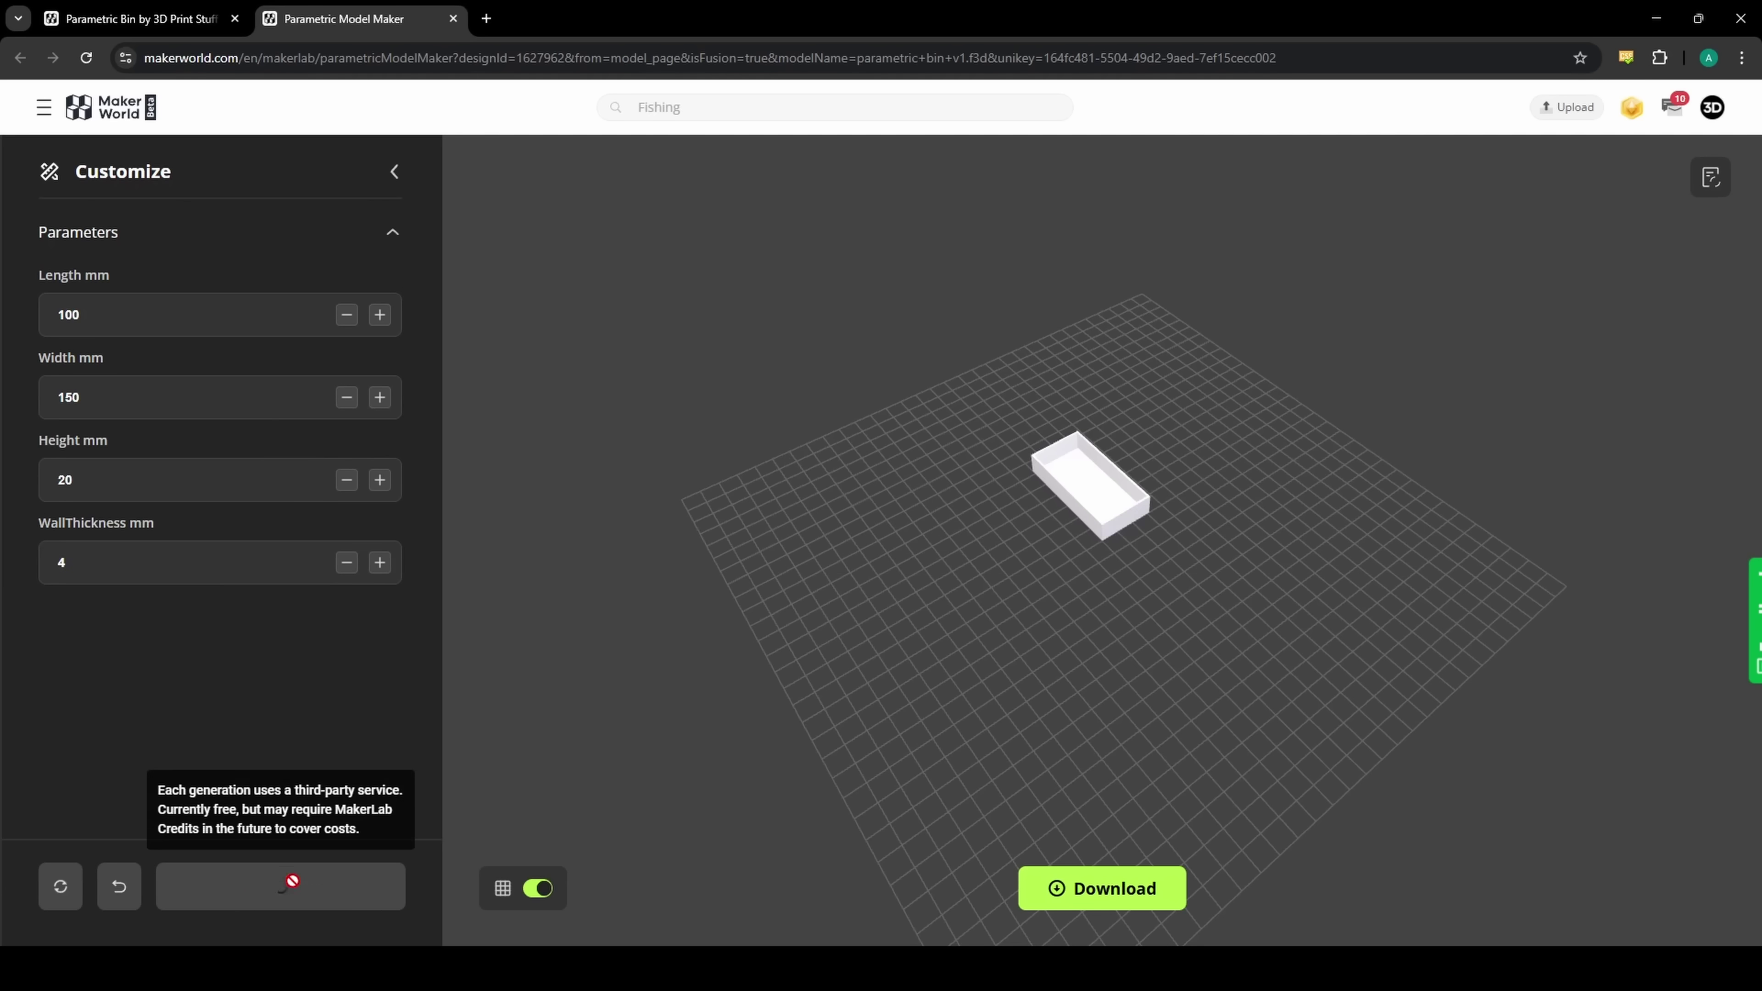
# Step: Orbit and zoom around the regenerated bin to inspect its new size
pyautogui.moveTo(858, 469); pyautogui.dragTo(1139, 671)
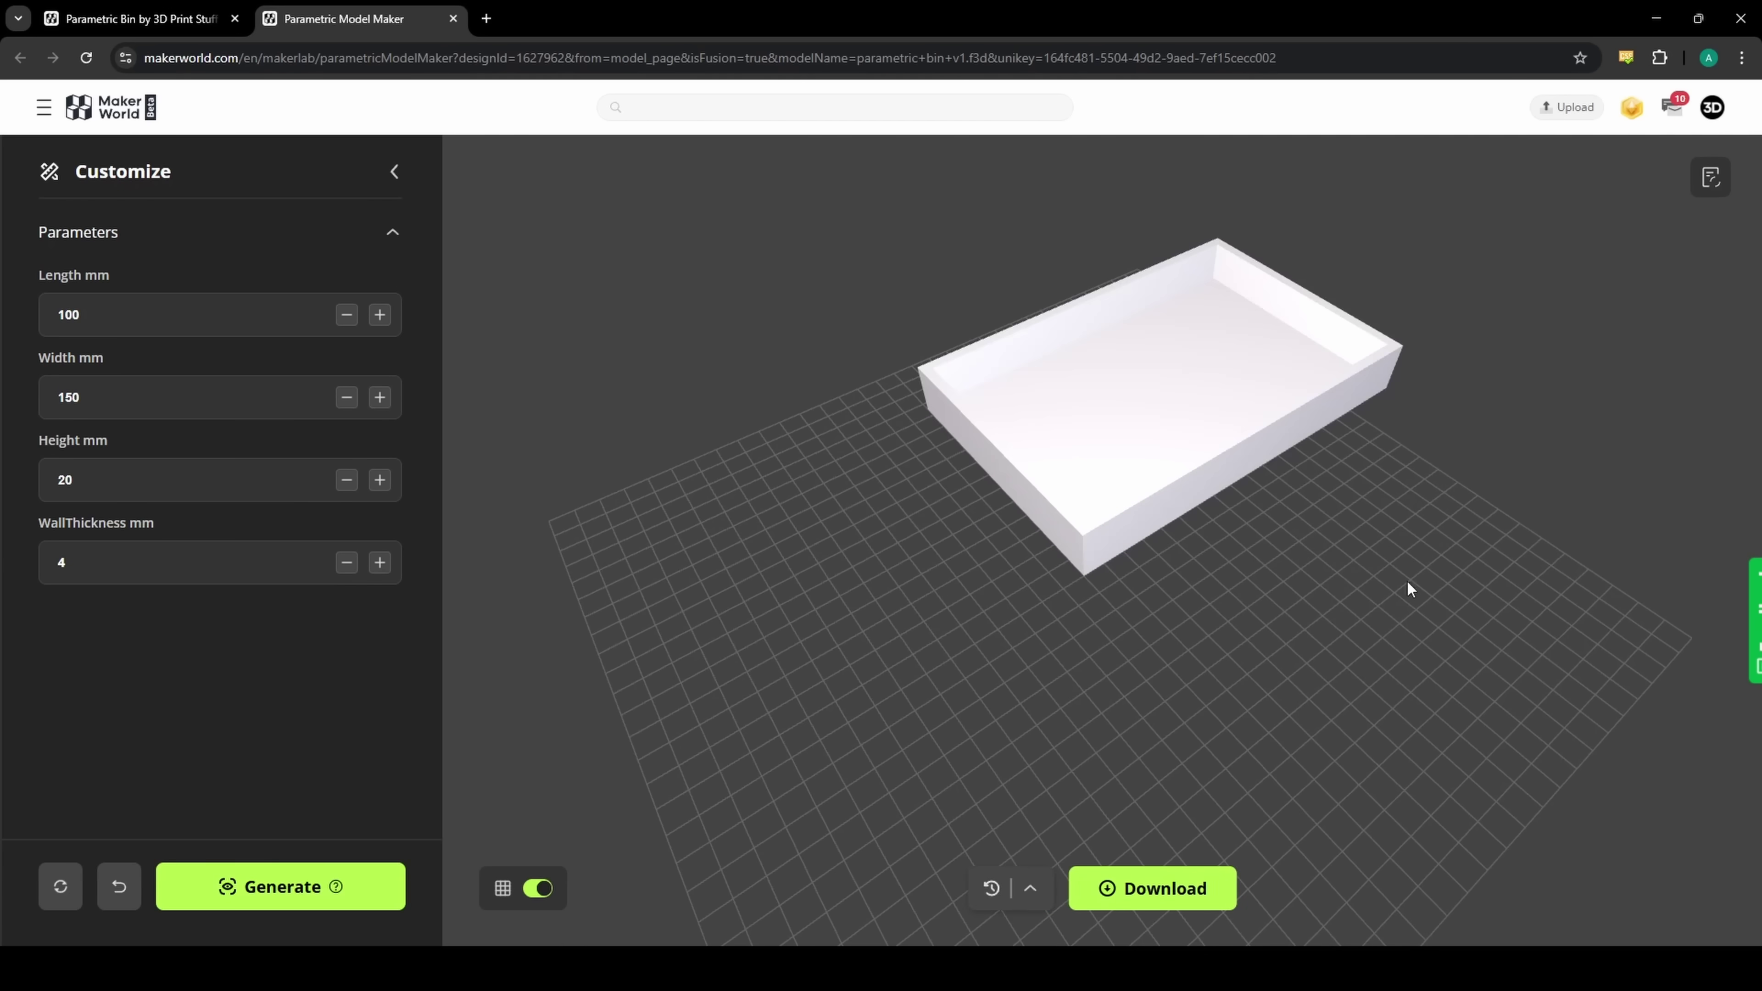
pyautogui.moveTo(1408, 586); pyautogui.dragTo(1102, 675)
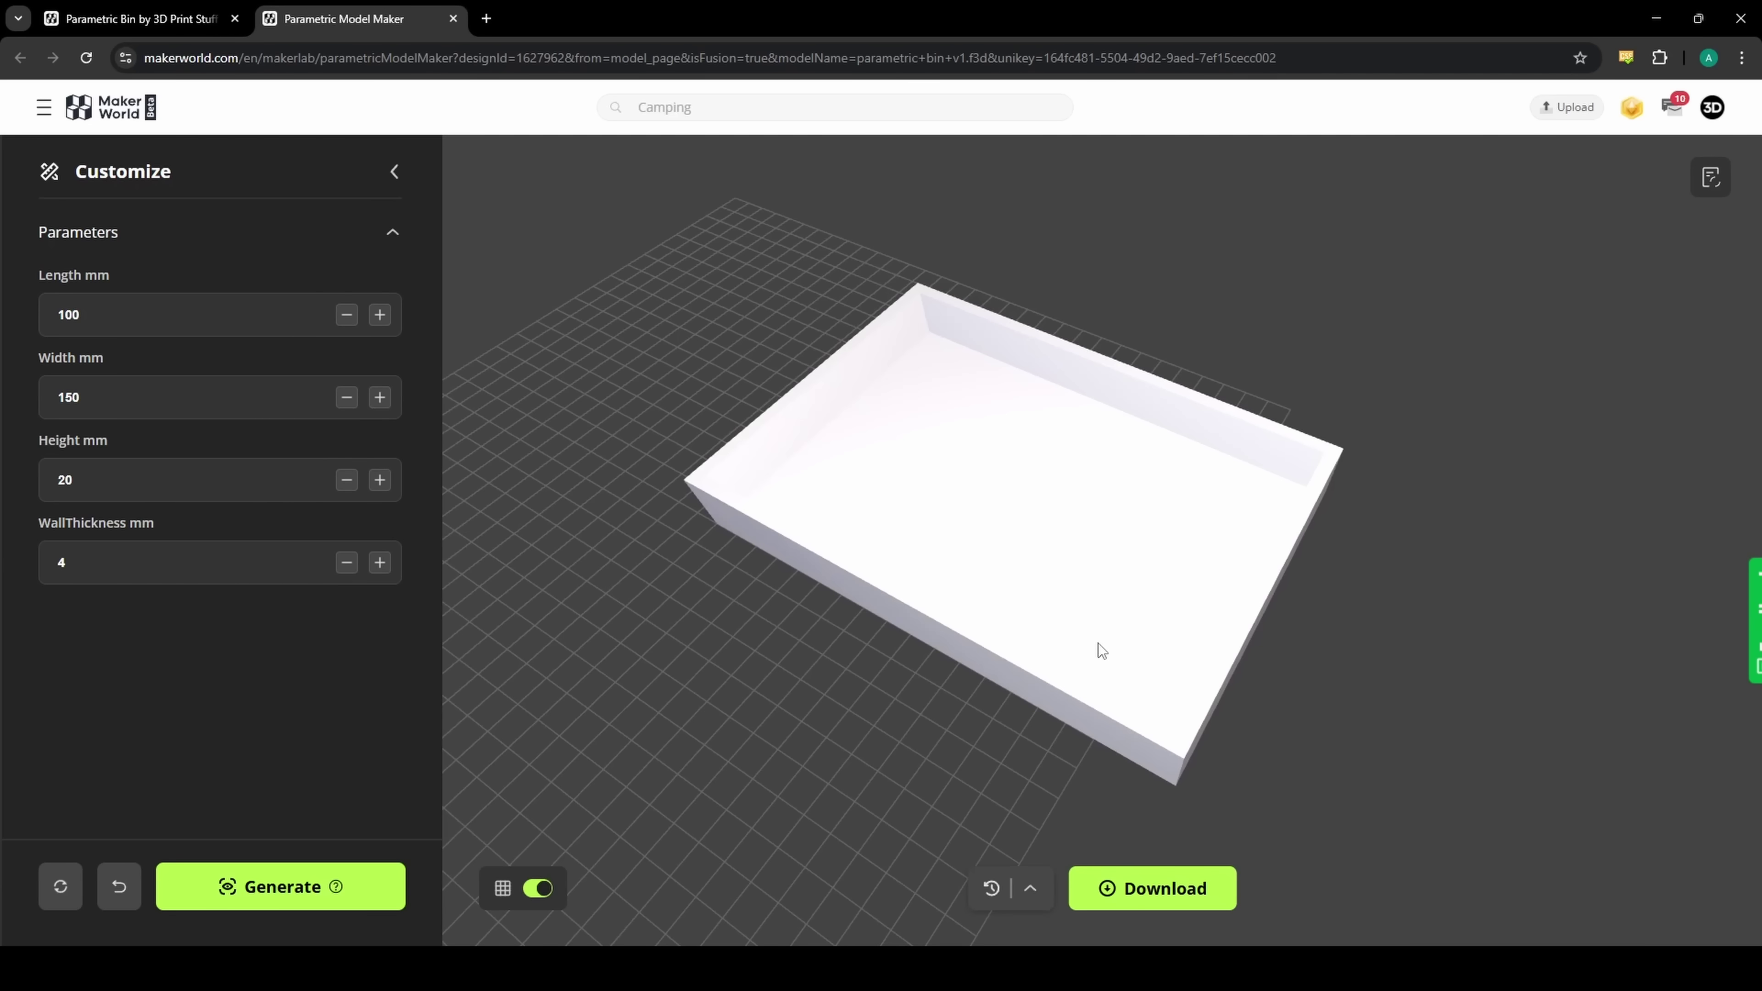
pyautogui.moveTo(1050, 740); pyautogui.dragTo(1187, 616)
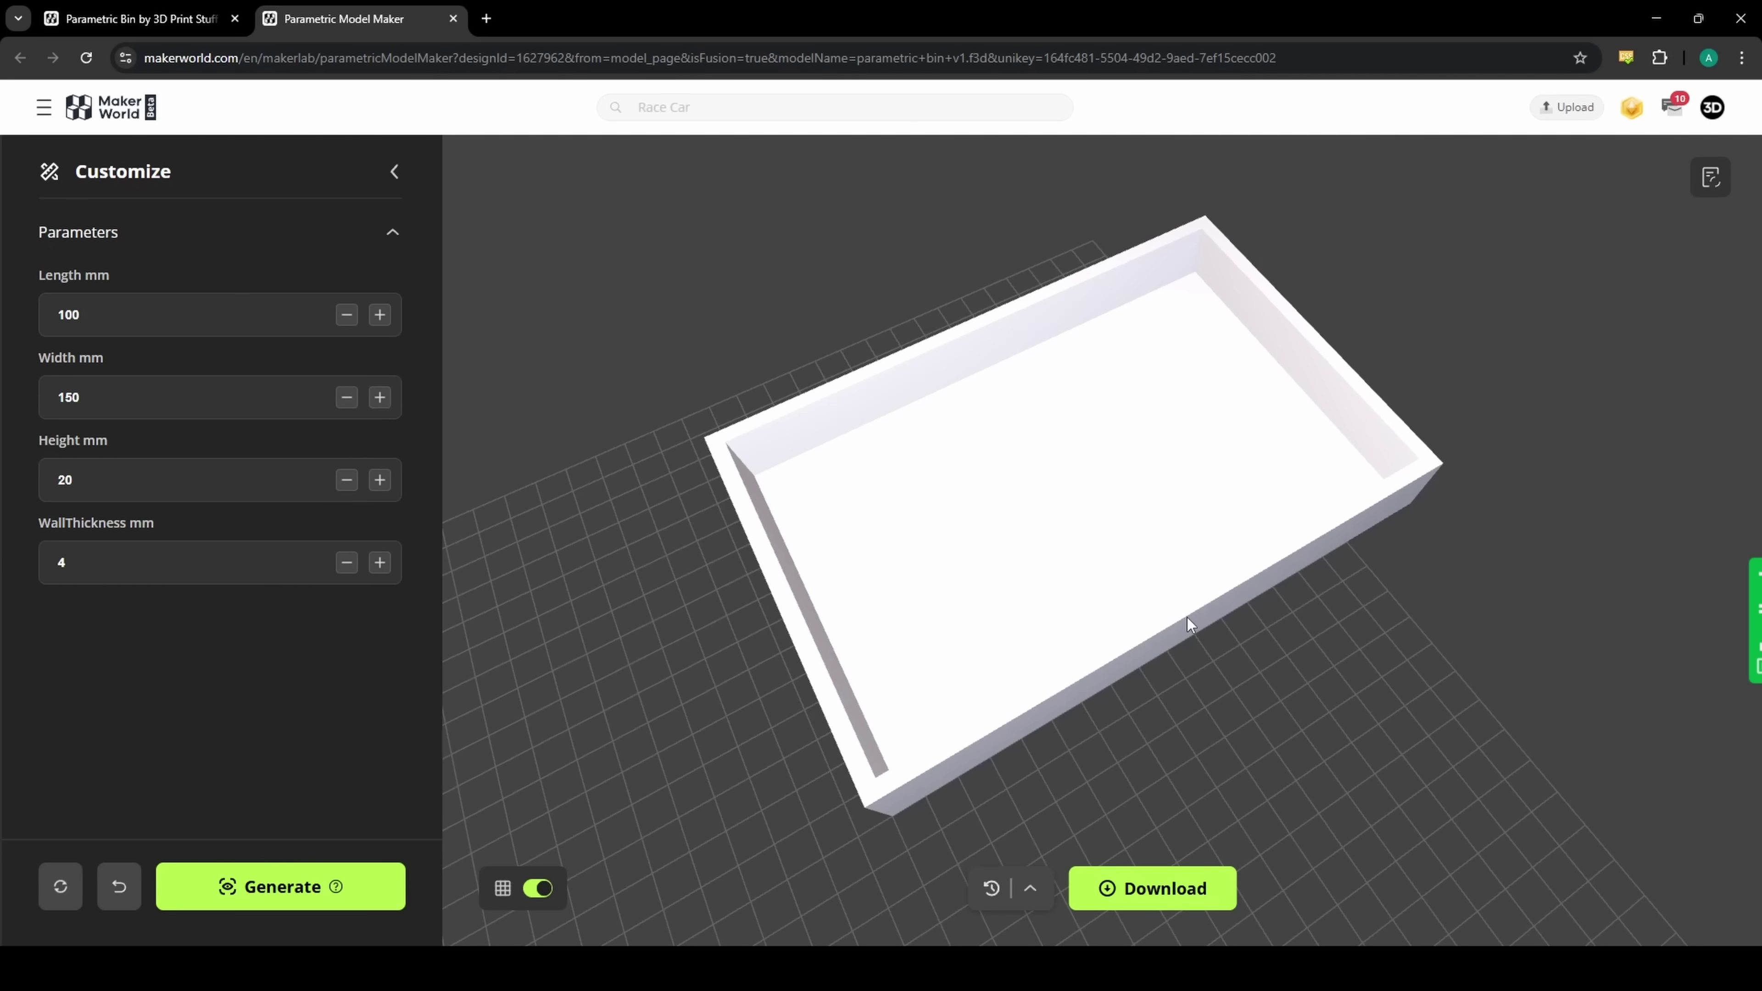
pyautogui.moveTo(1177, 622); pyautogui.dragTo(1191, 661)
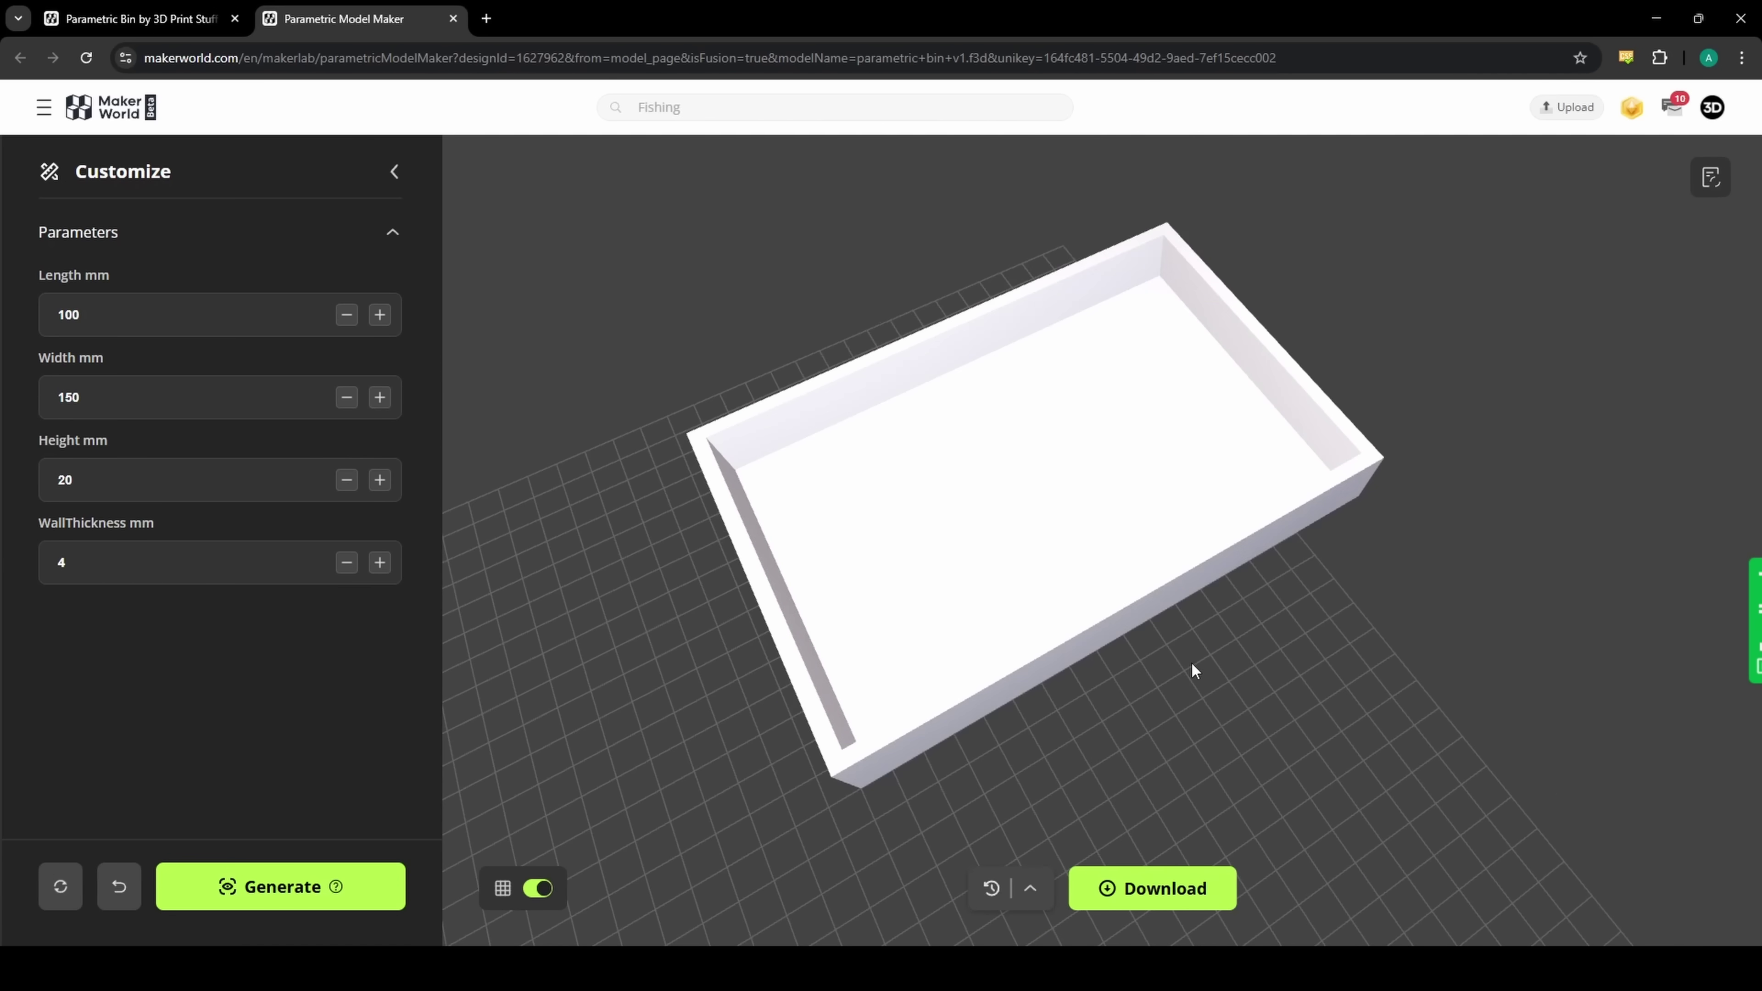
pyautogui.click(1117, 890)
# Step: Download the bin for the A1 mini as parametric bin v1.stl onto the Desktop
pyautogui.click(710, 517)
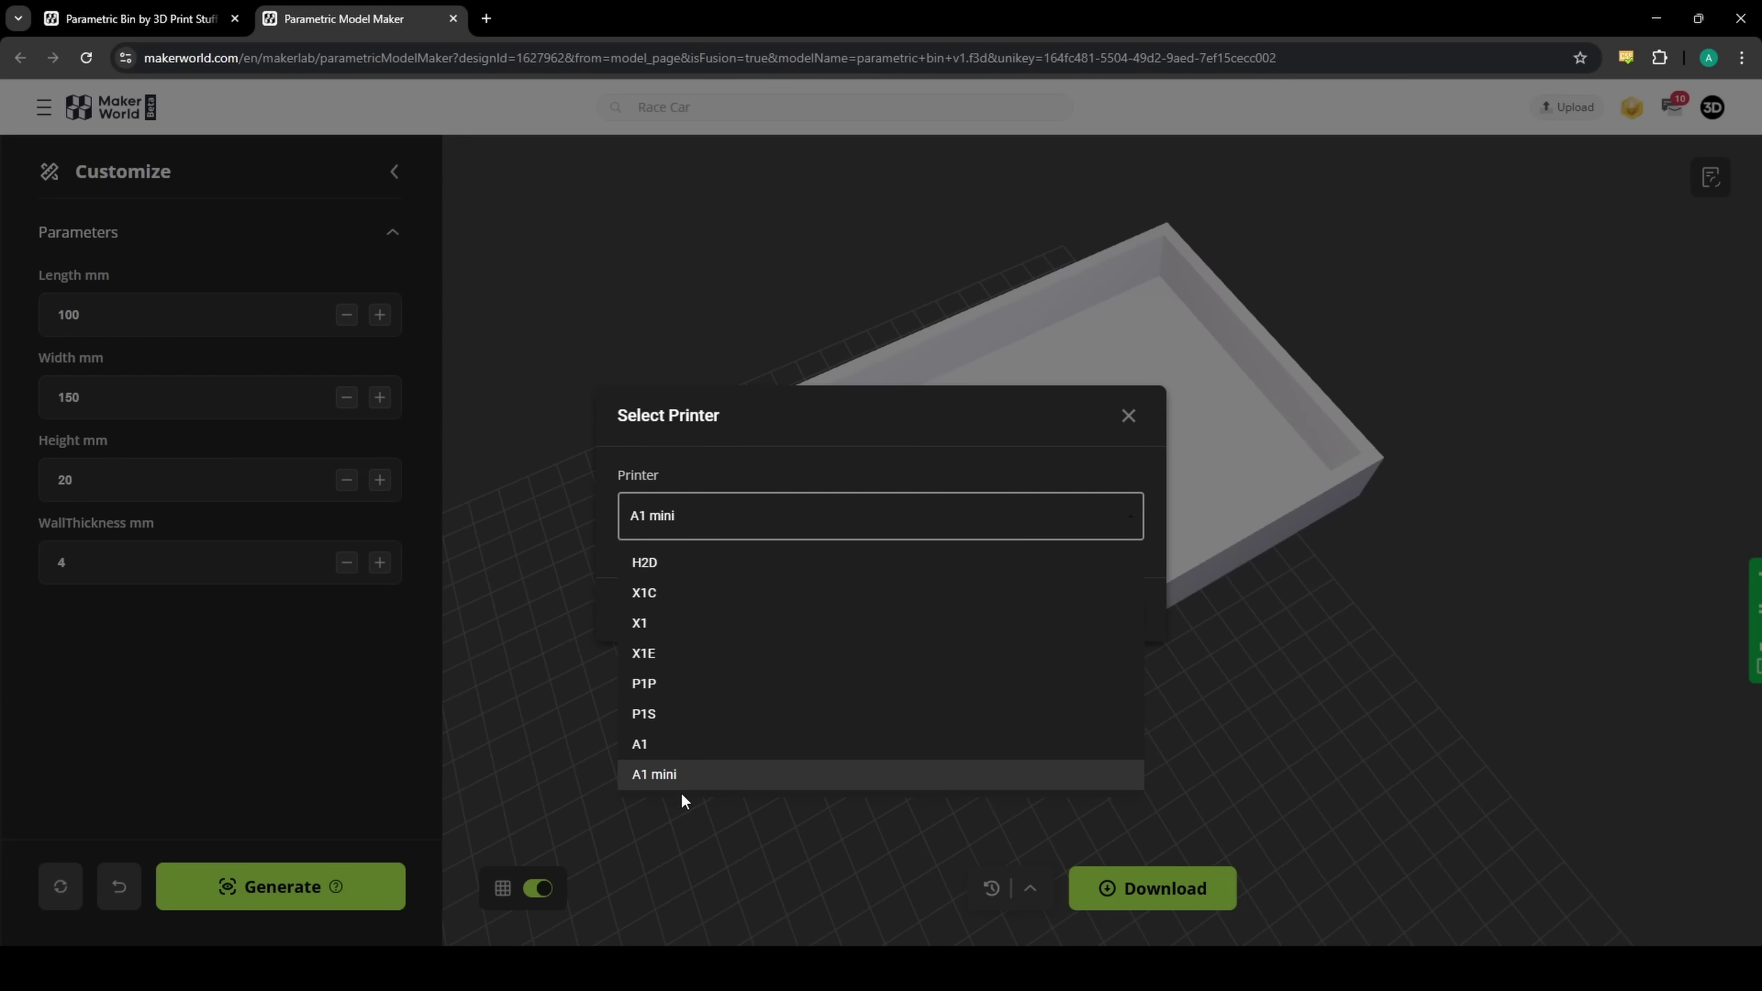
pyautogui.click(683, 776)
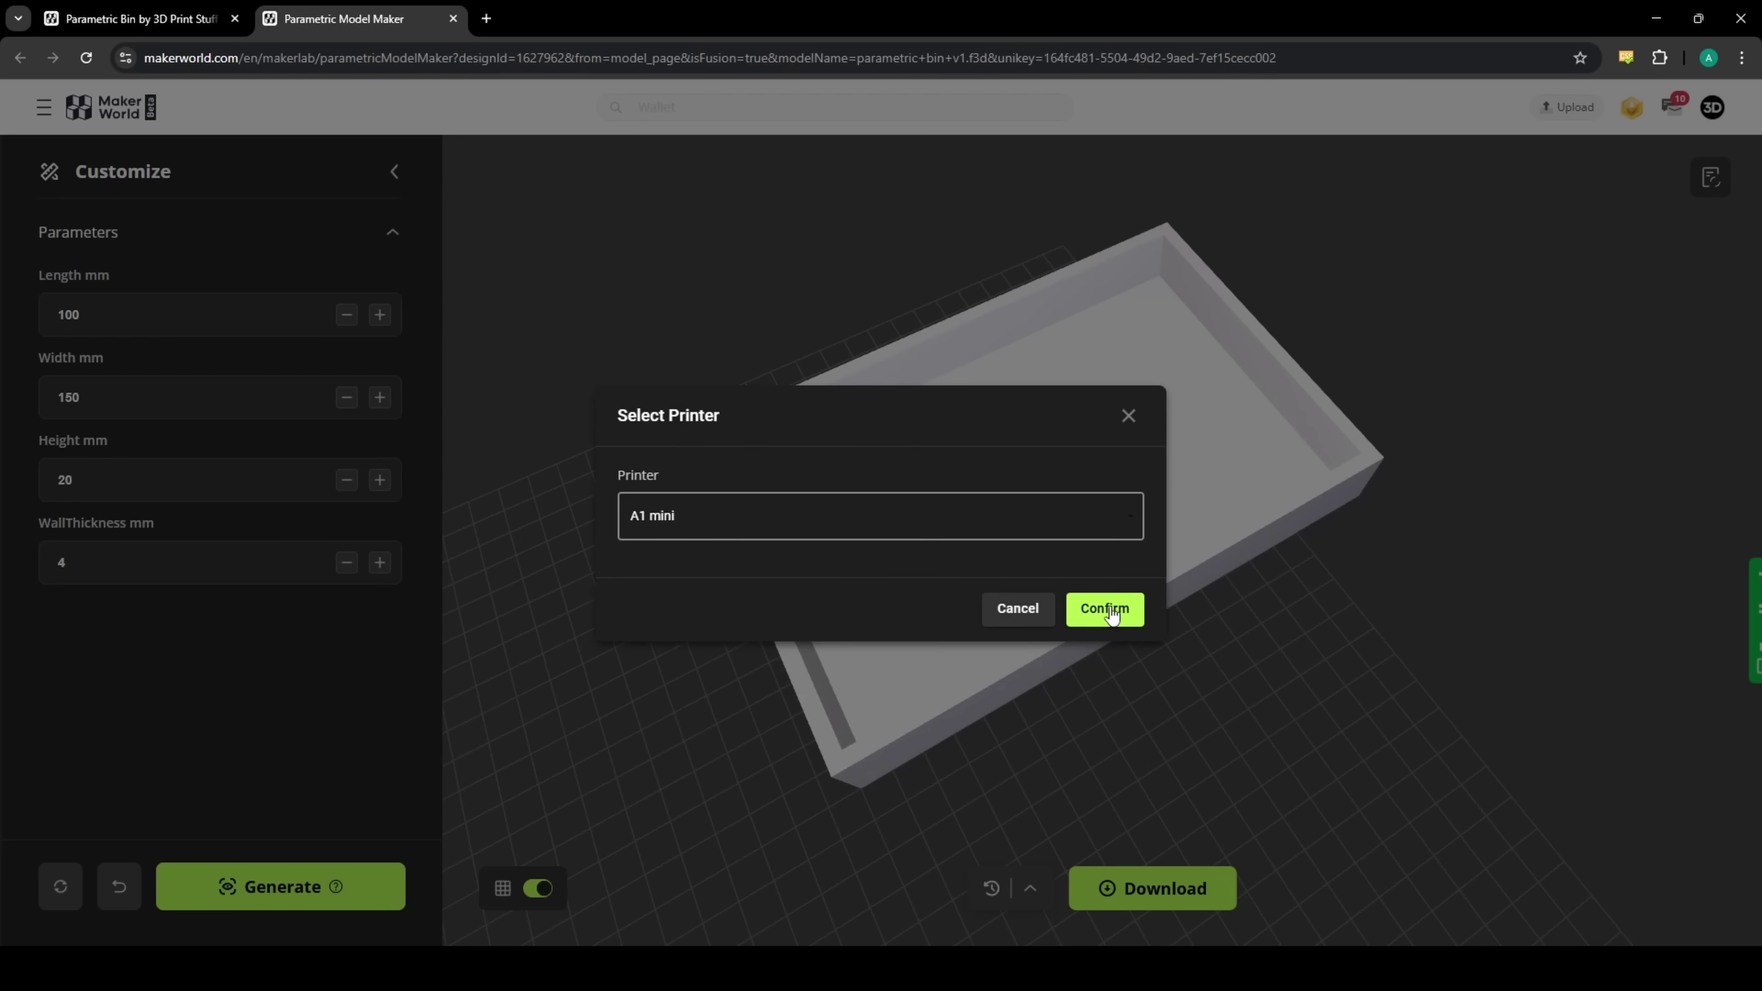
pyautogui.click(1084, 607)
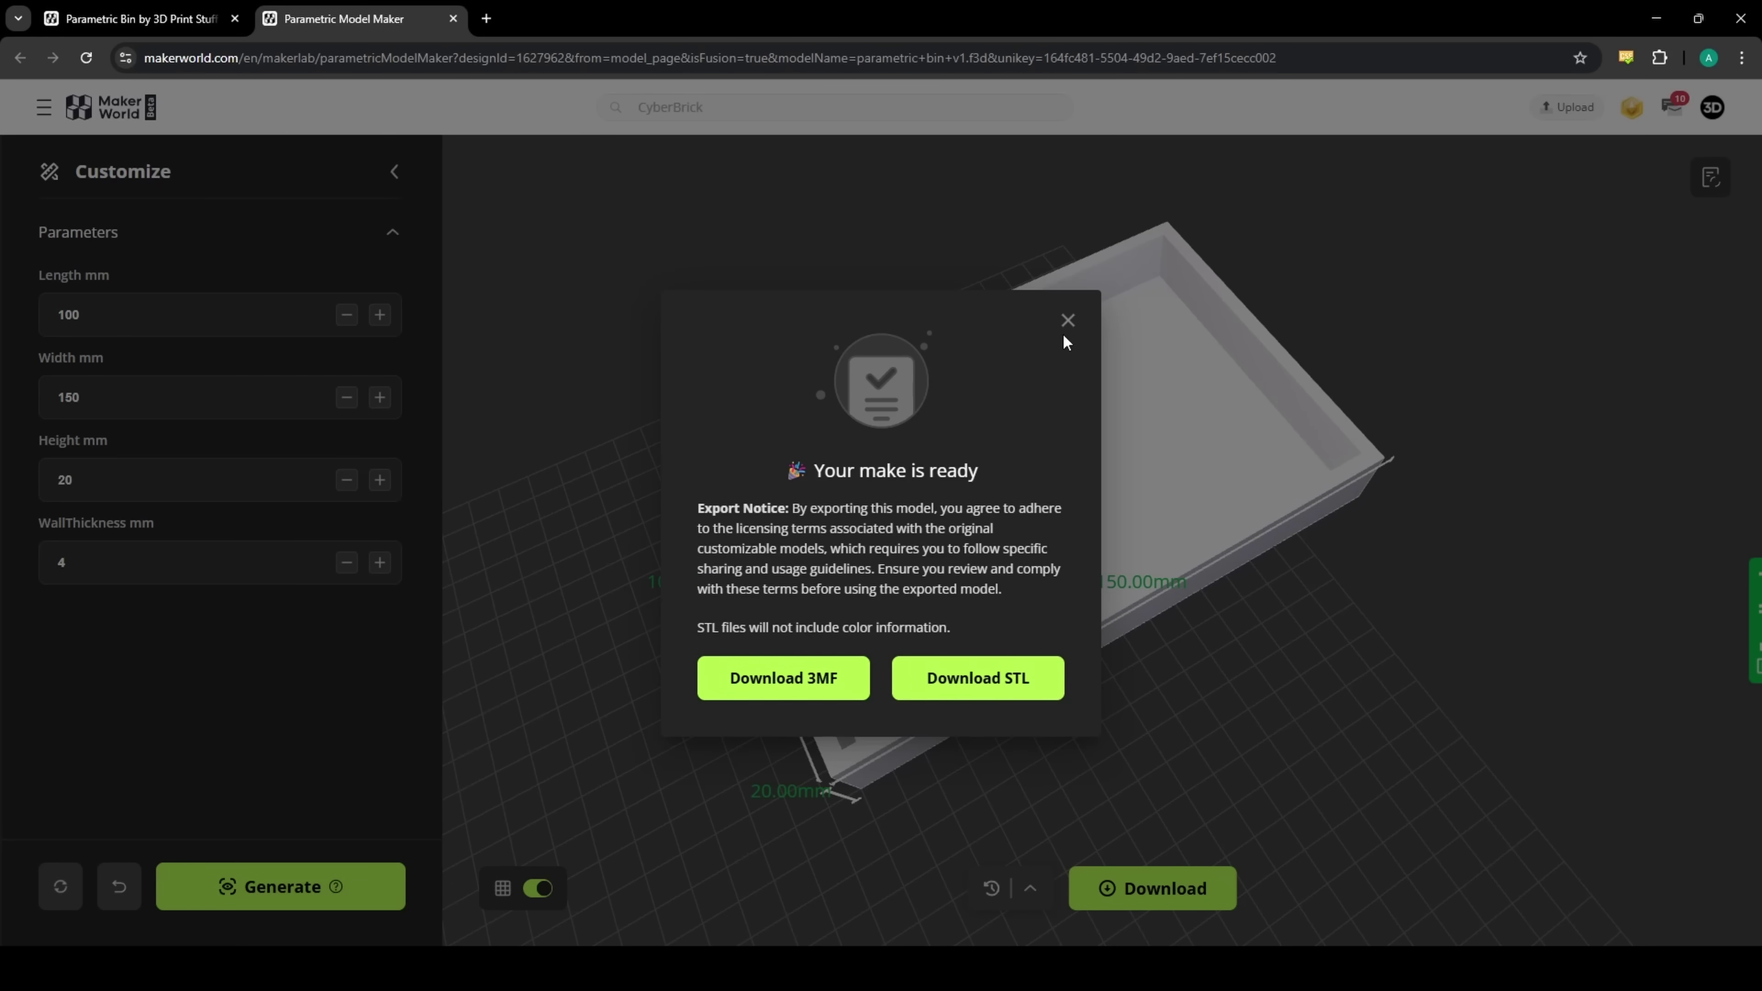
pyautogui.click(976, 691)
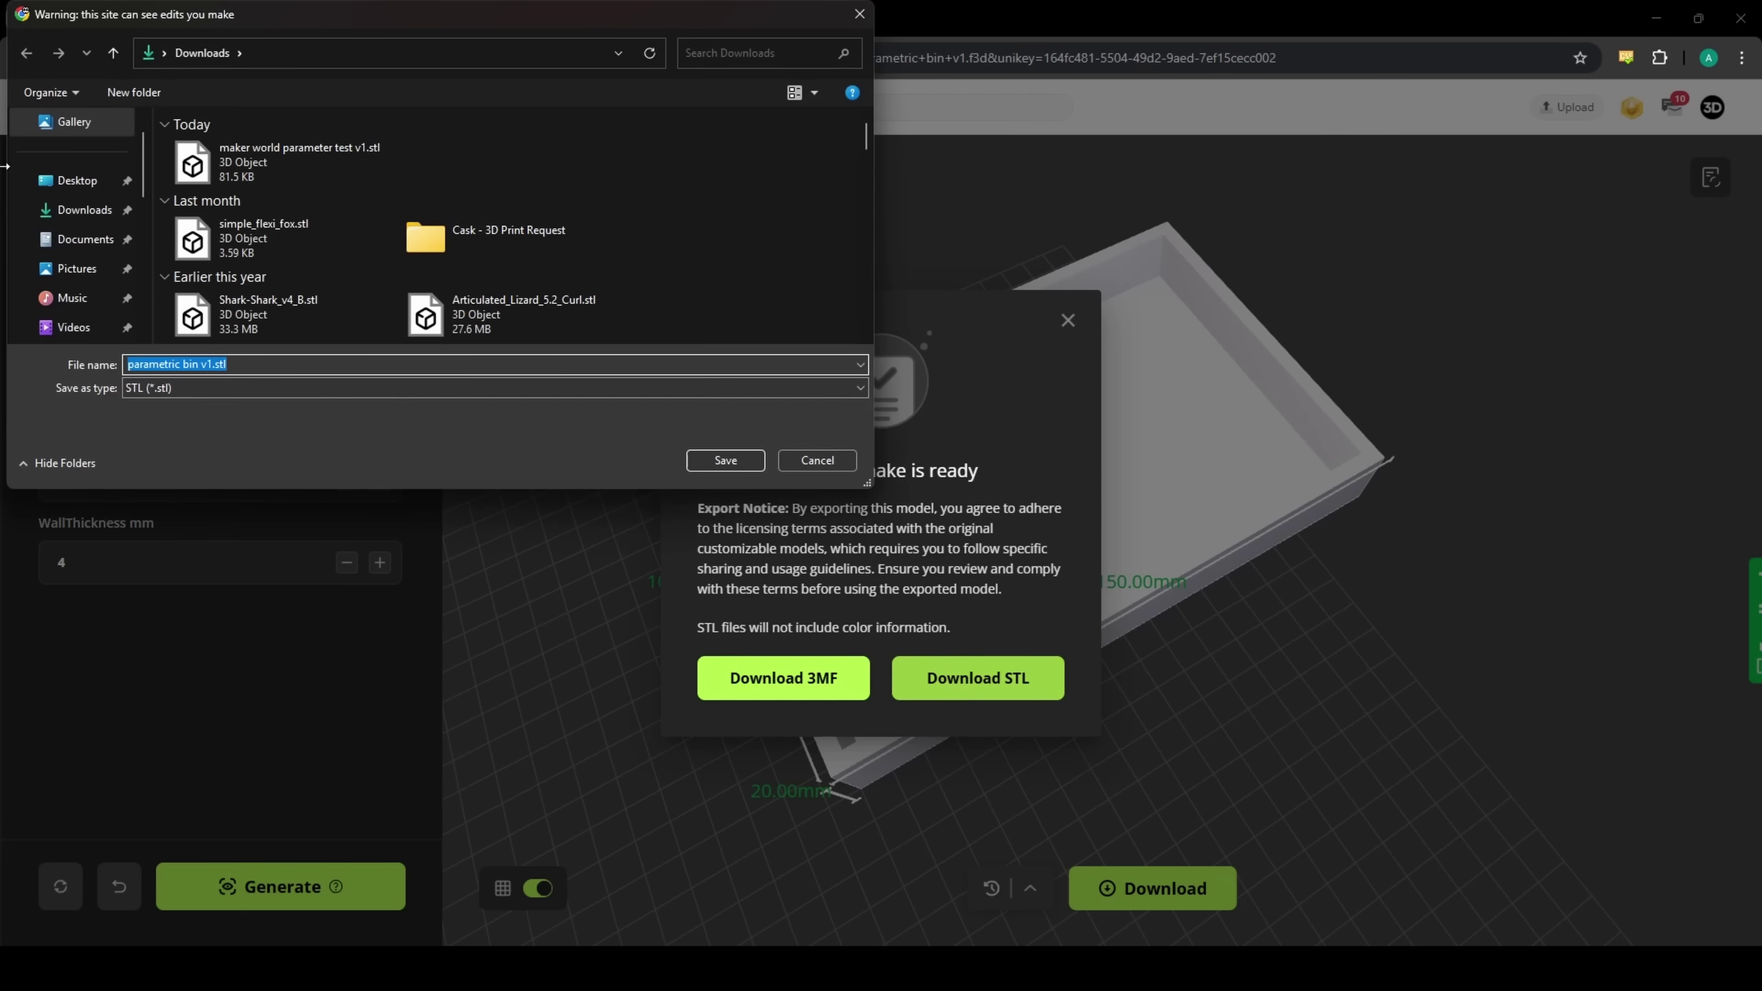
pyautogui.click(76, 180)
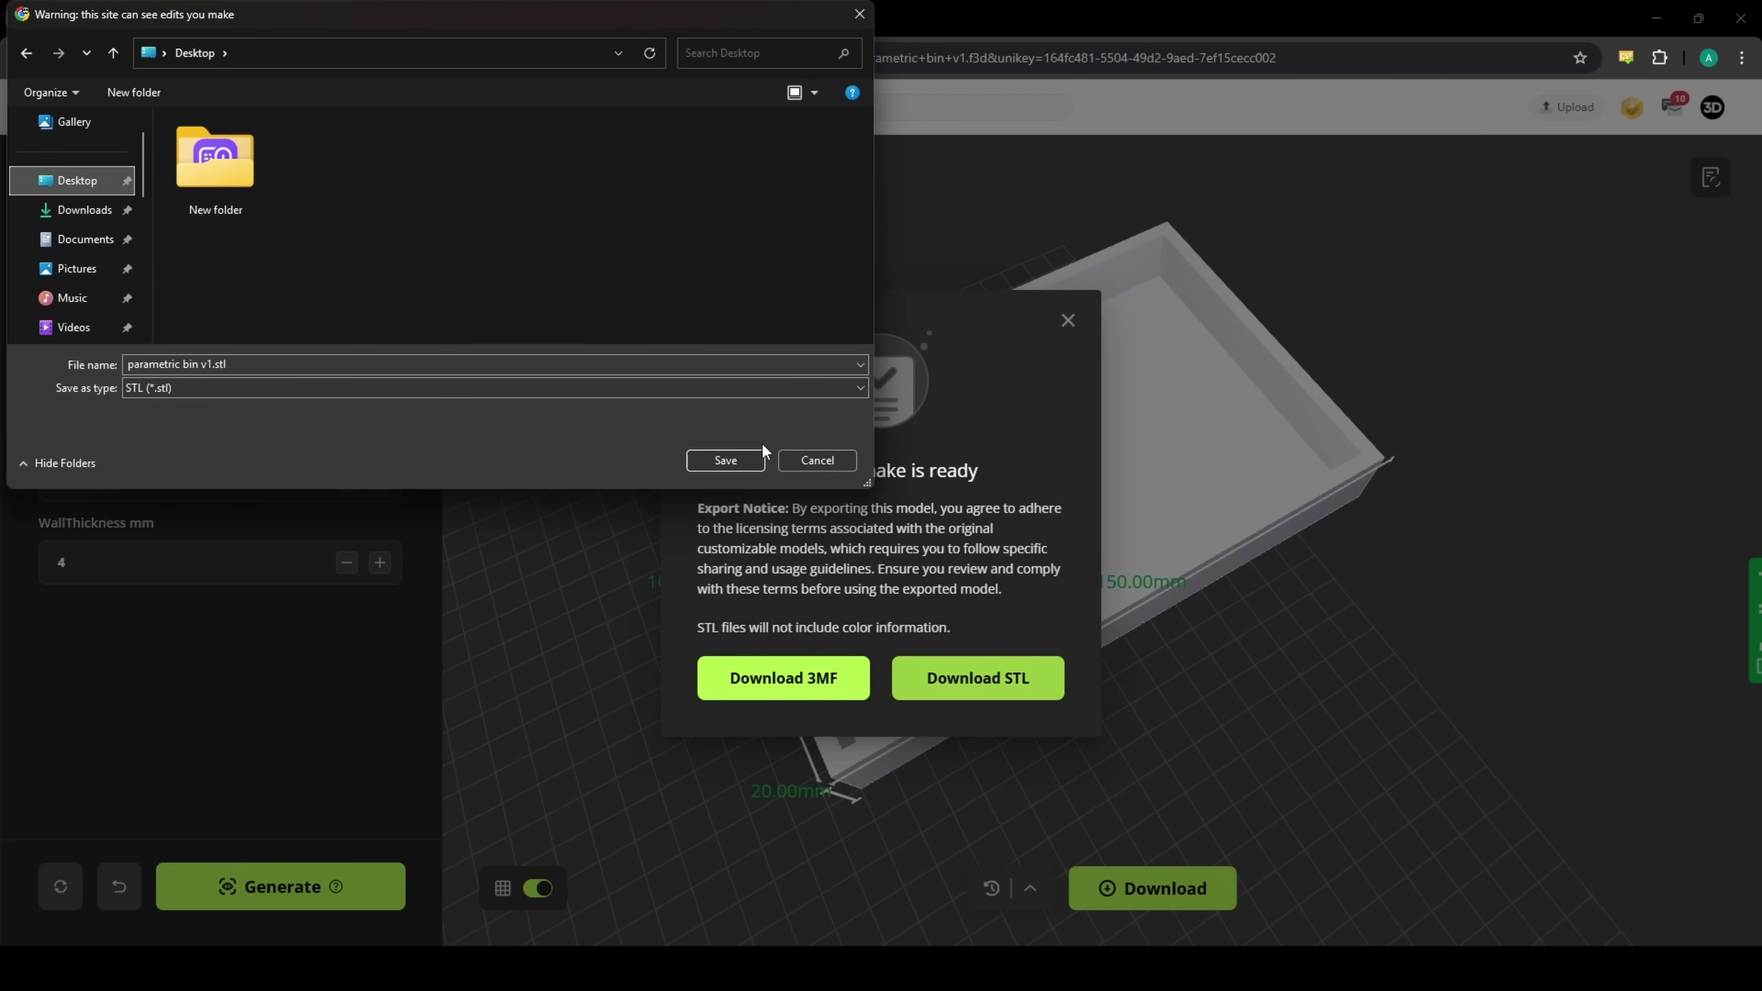
pyautogui.click(755, 459)
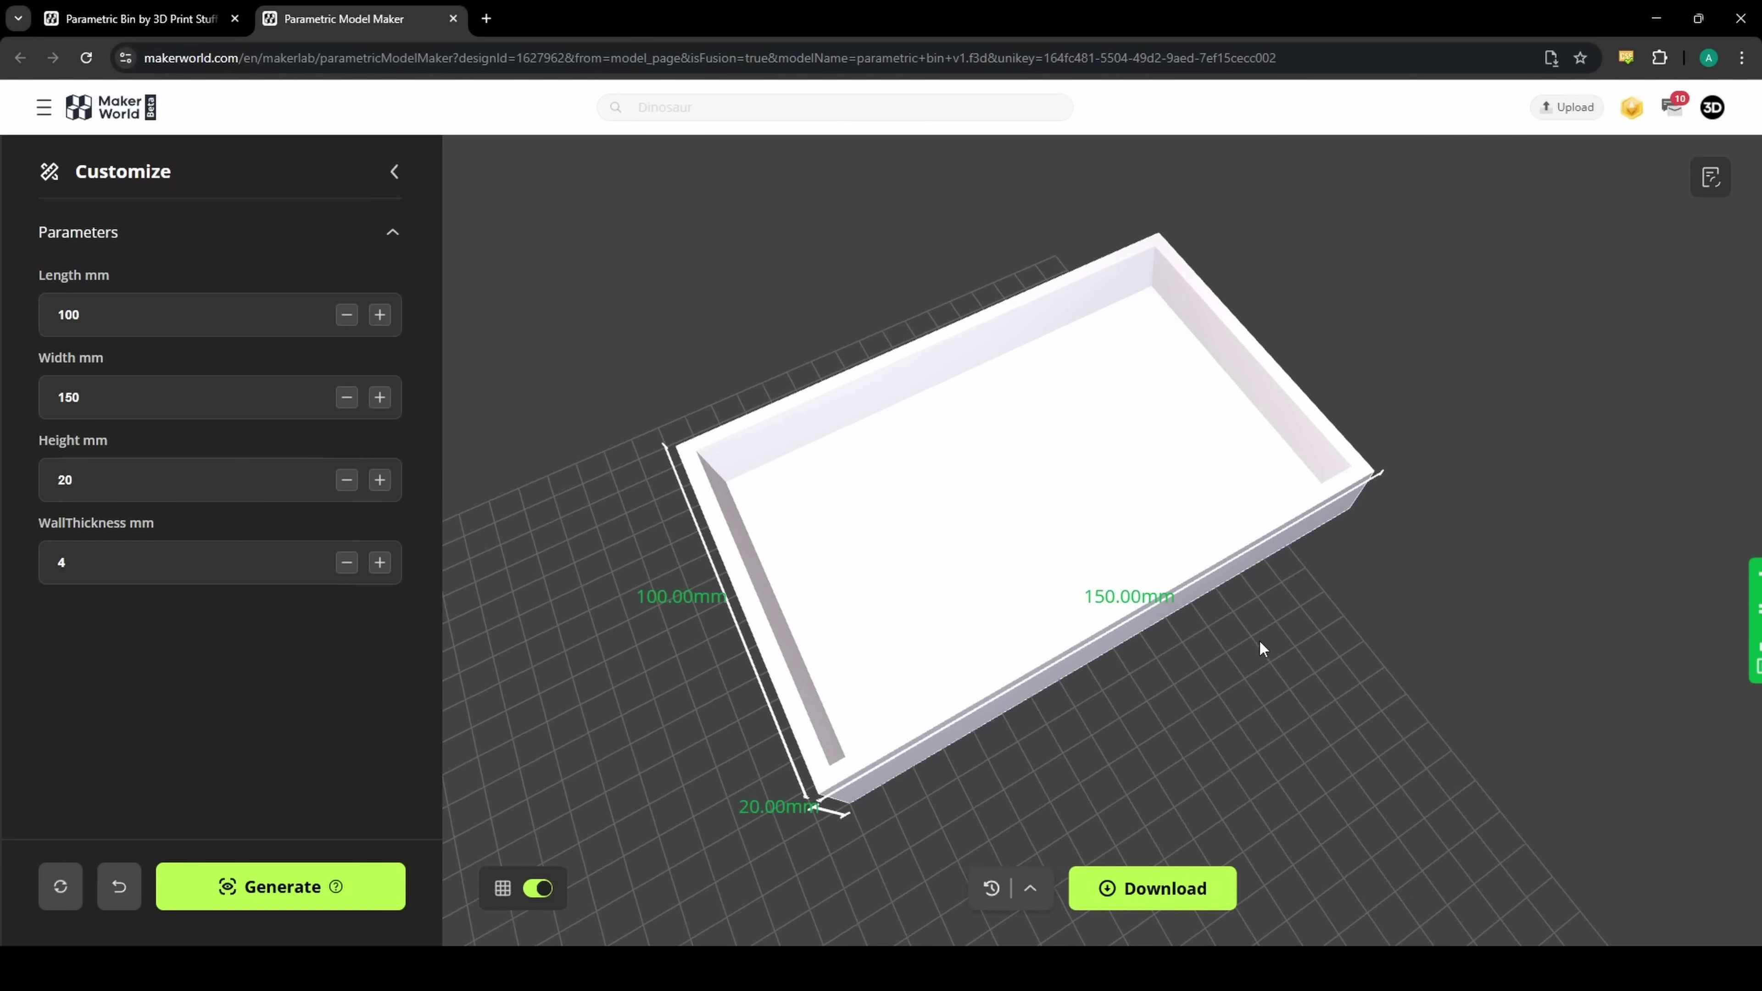
pyautogui.moveTo(1261, 647); pyautogui.dragTo(1169, 585)
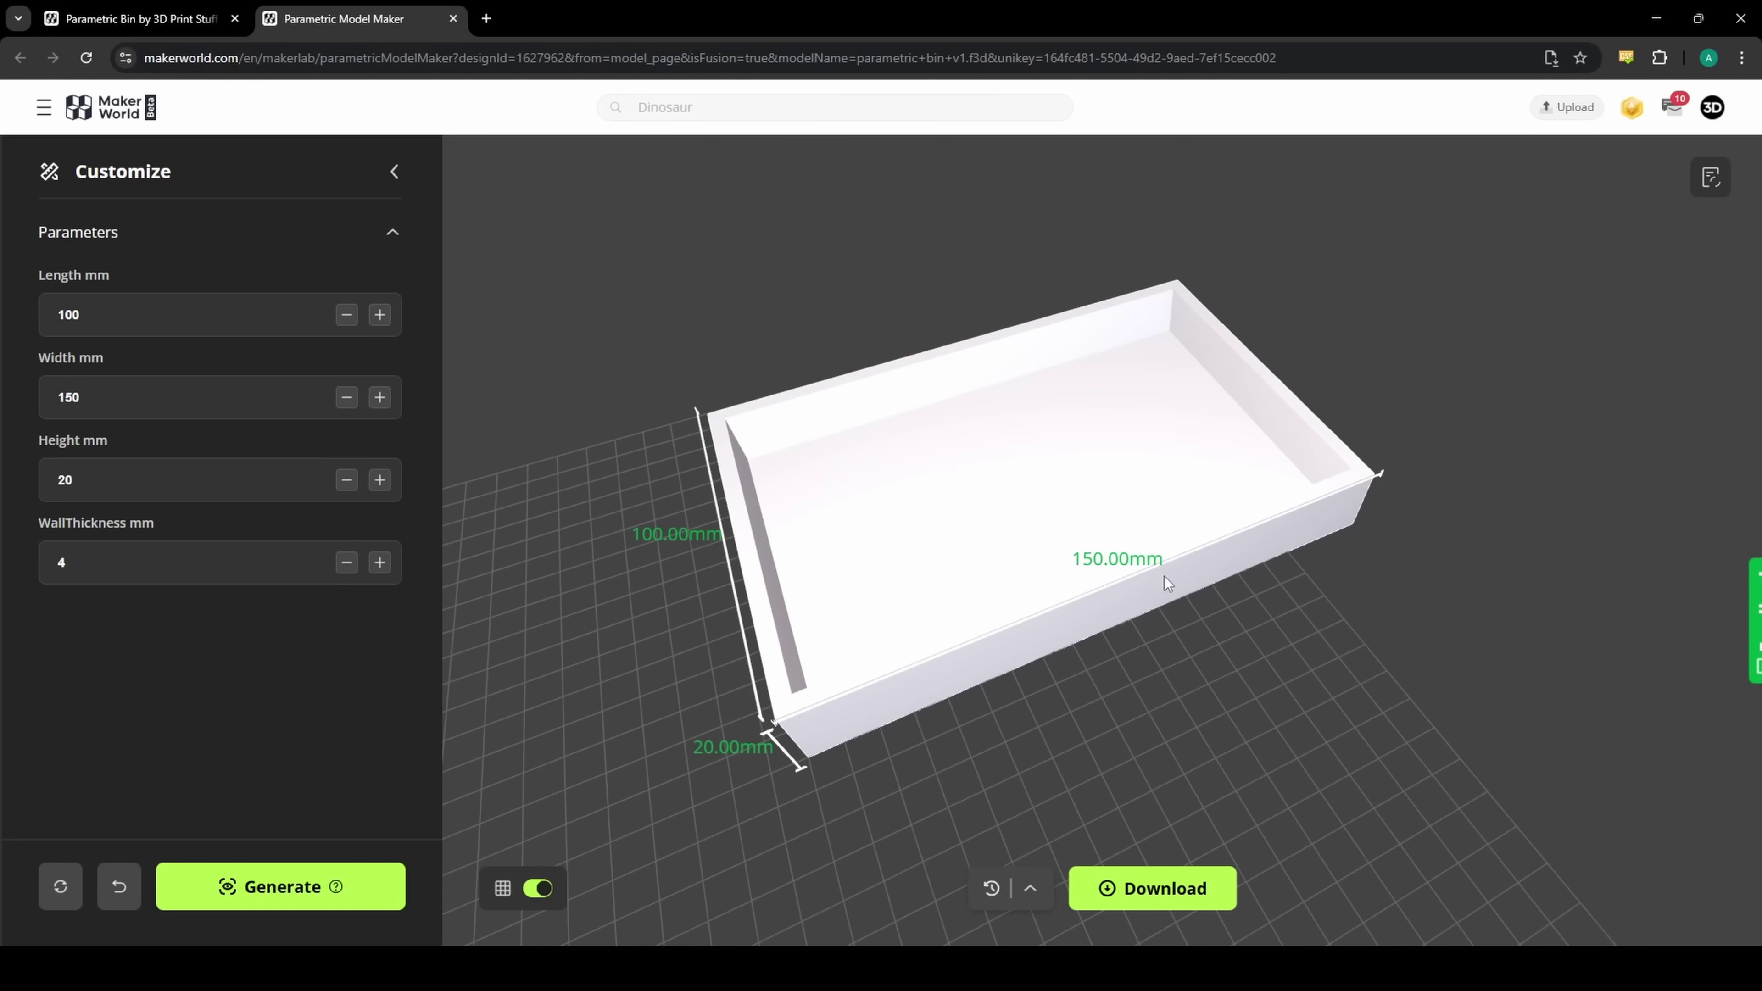
pyautogui.click(453, 19)
# Step: Reload the Parametric Bin page so it shows one customization and one download
pyautogui.click(86, 60)
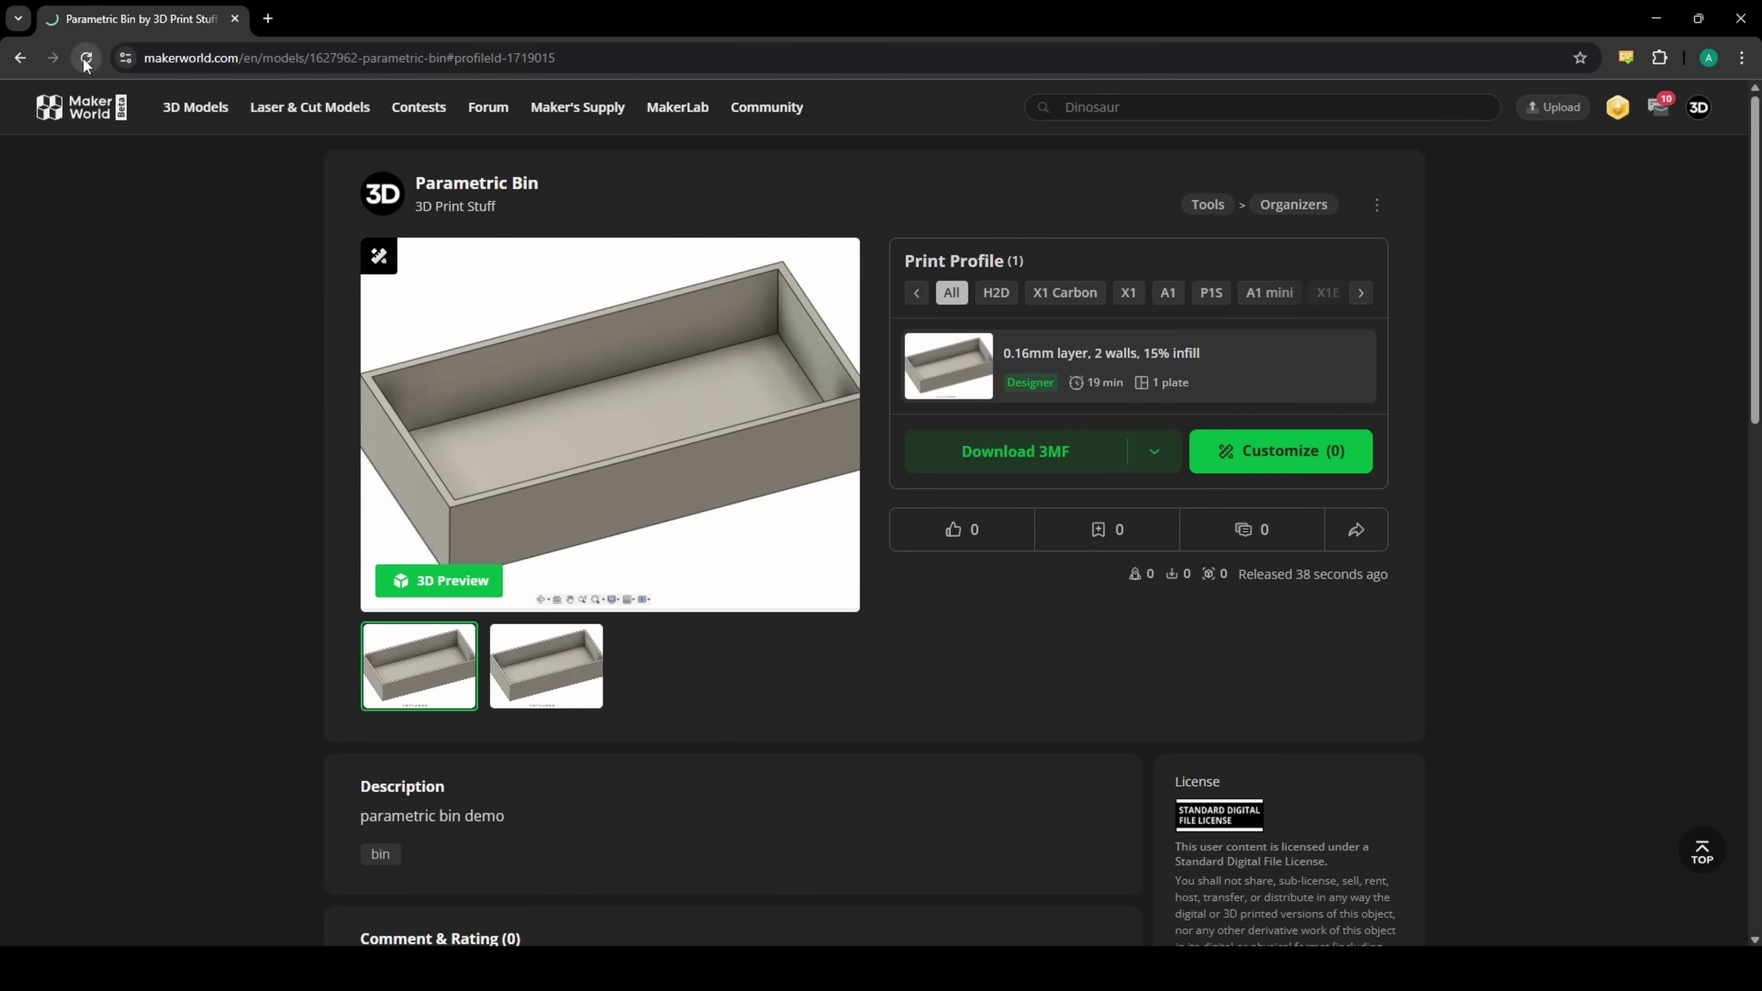